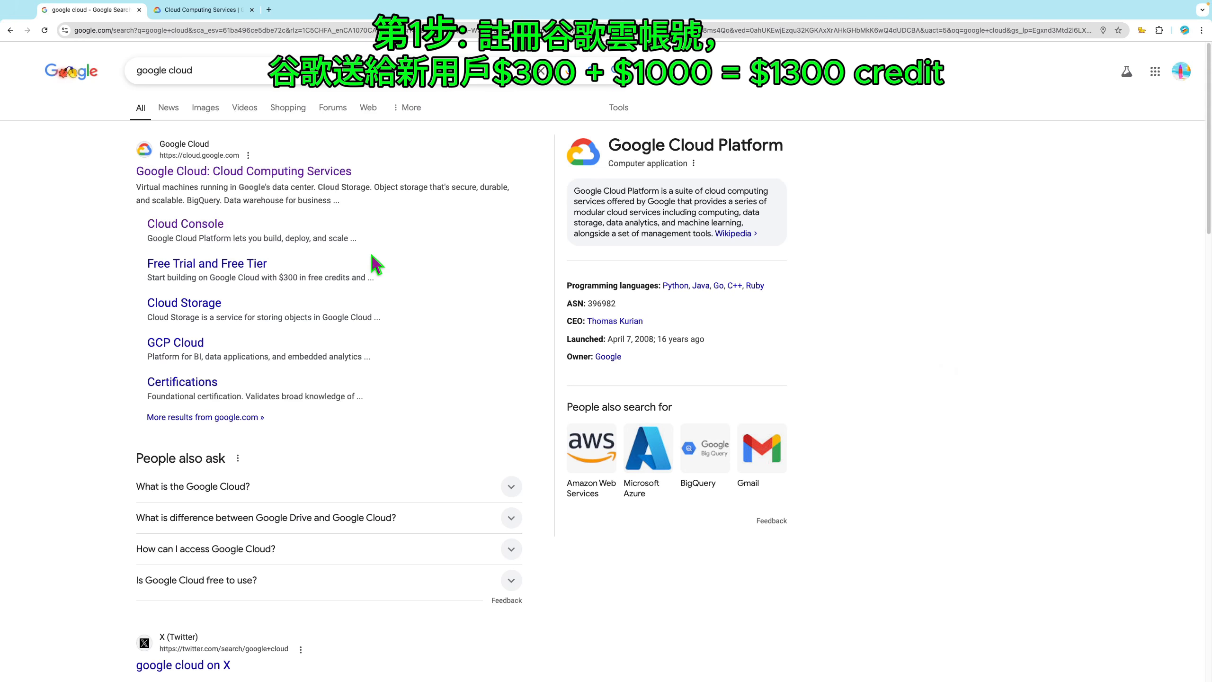
Open the Google Cloud website and begin the free trial signup, accepting the terms with United States as the country
left_click(244, 71)
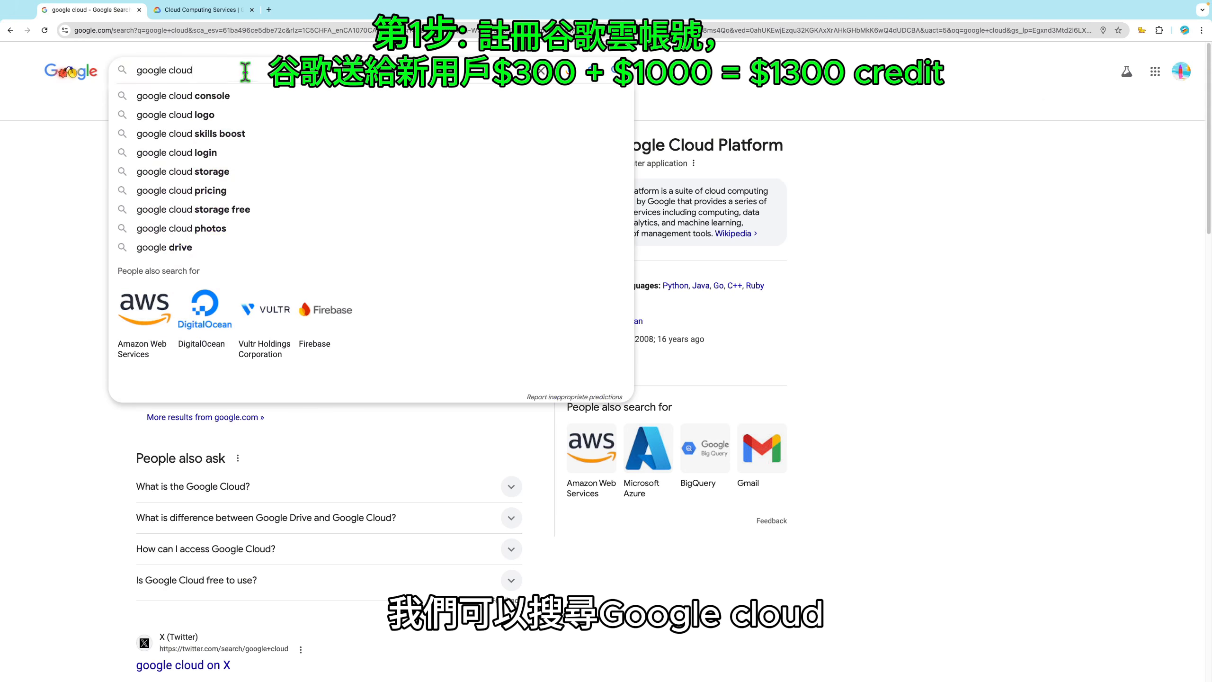
left_click(914, 282)
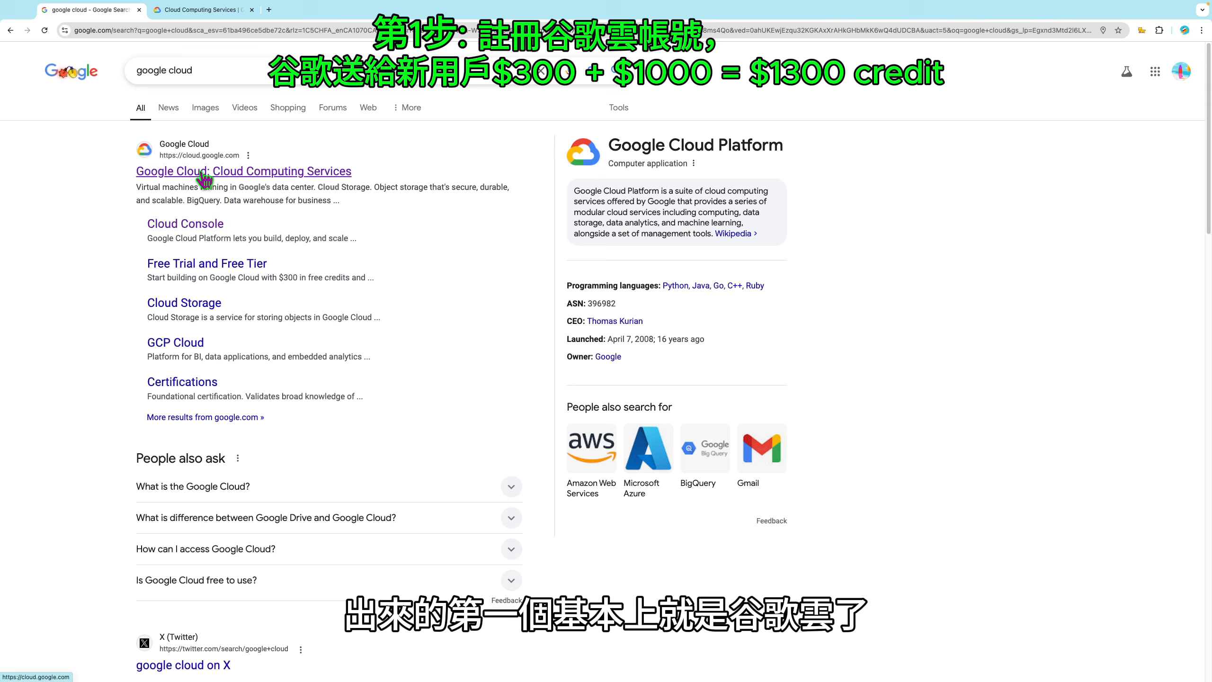
left_click(204, 10)
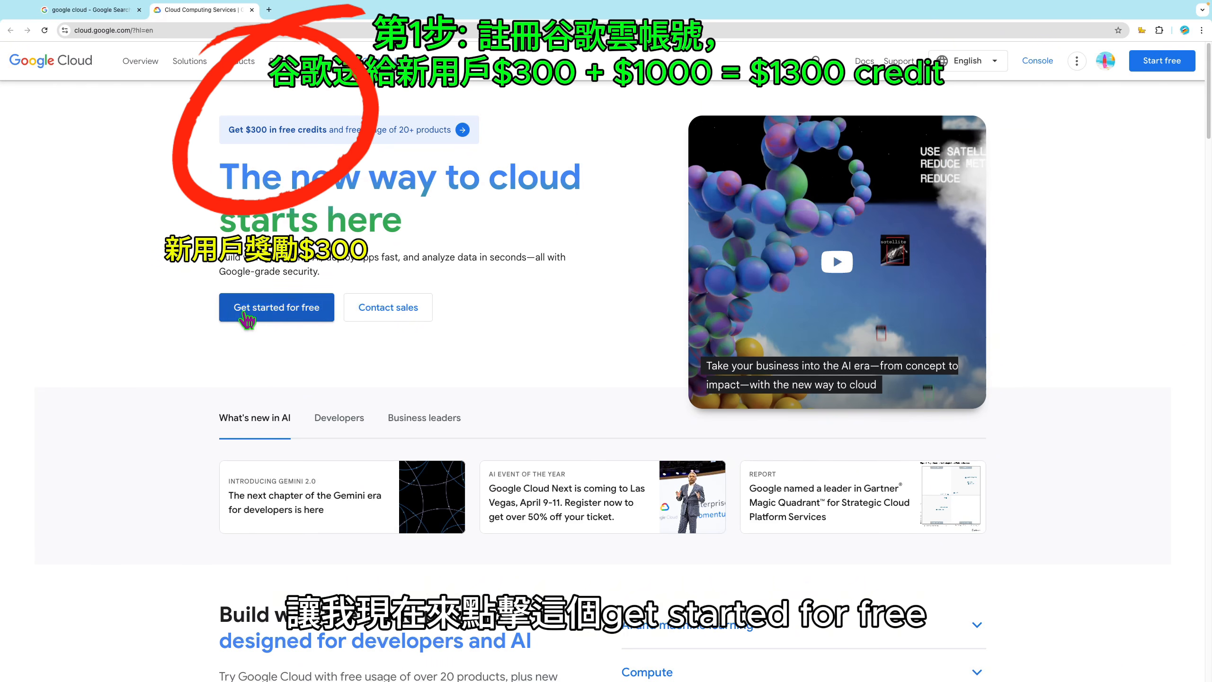
left_click(282, 311)
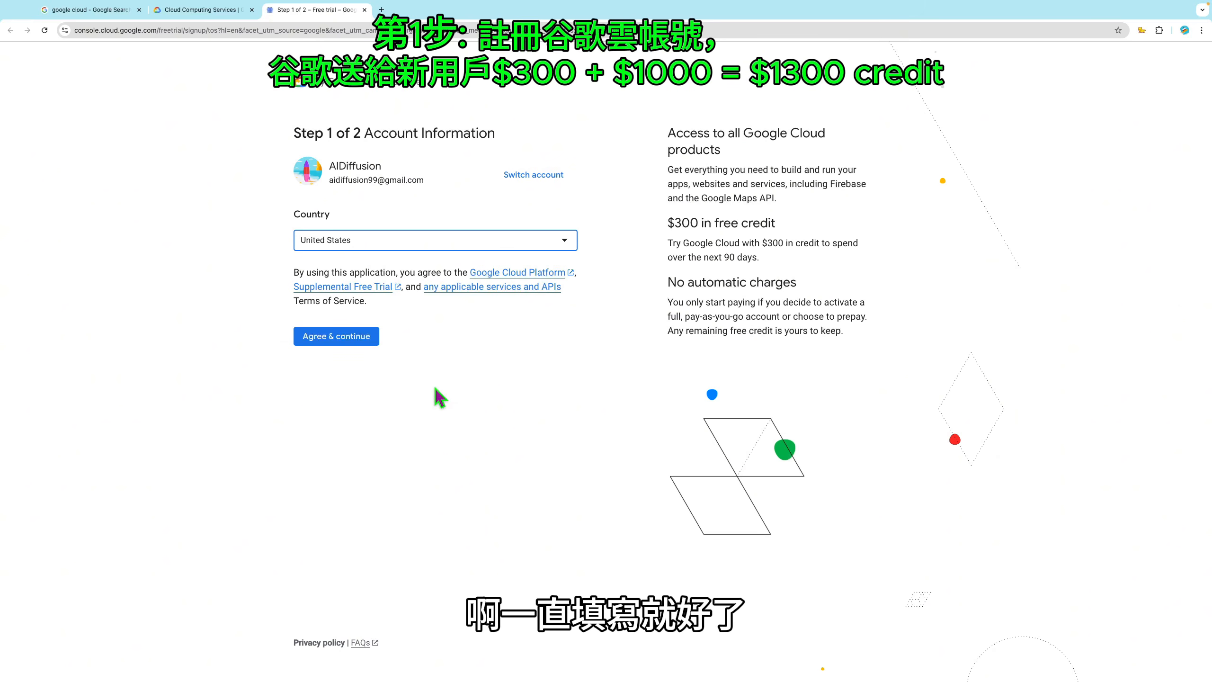
left_click(334, 338)
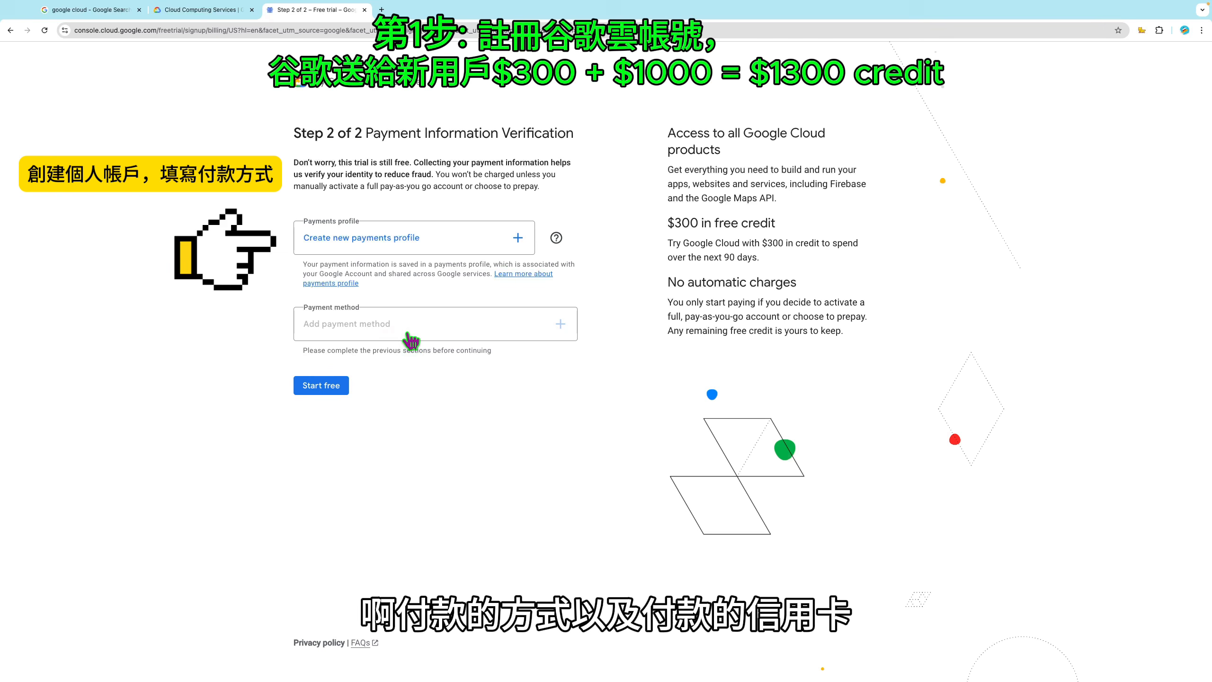
Read the $300 free credit offer and its 90-day spending period beside the payment verification form
left_click_drag(668, 222, 787, 232)
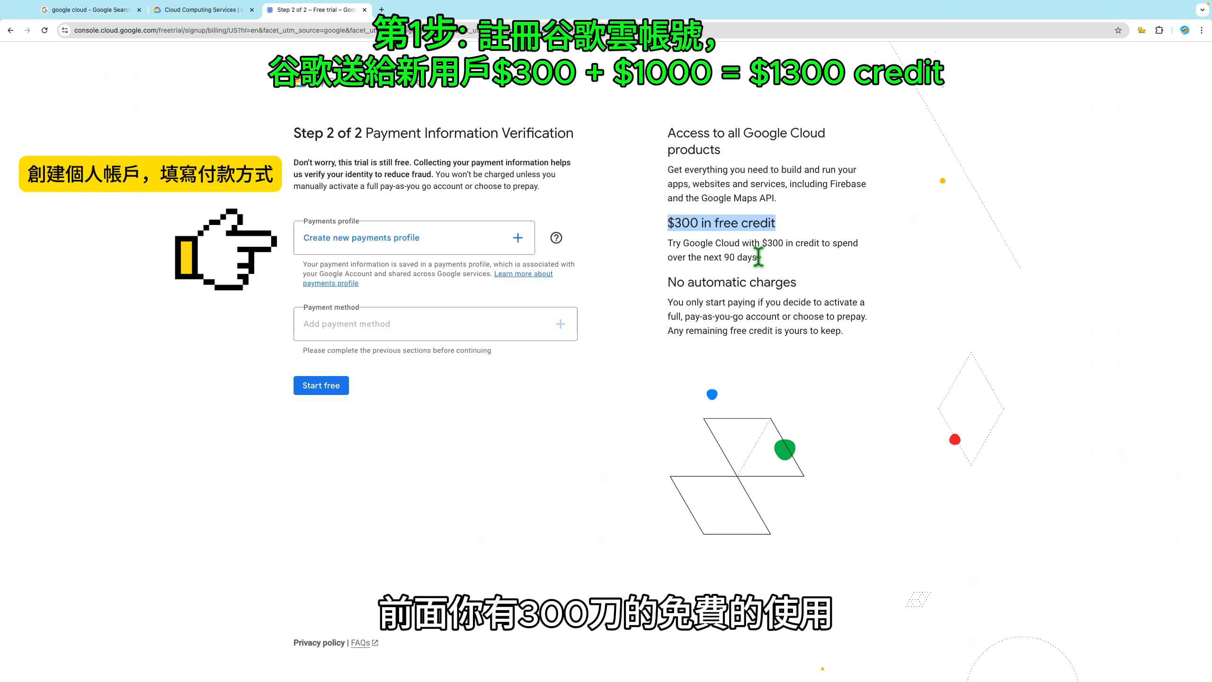
left_click_drag(759, 258, 668, 246)
left_click(688, 254)
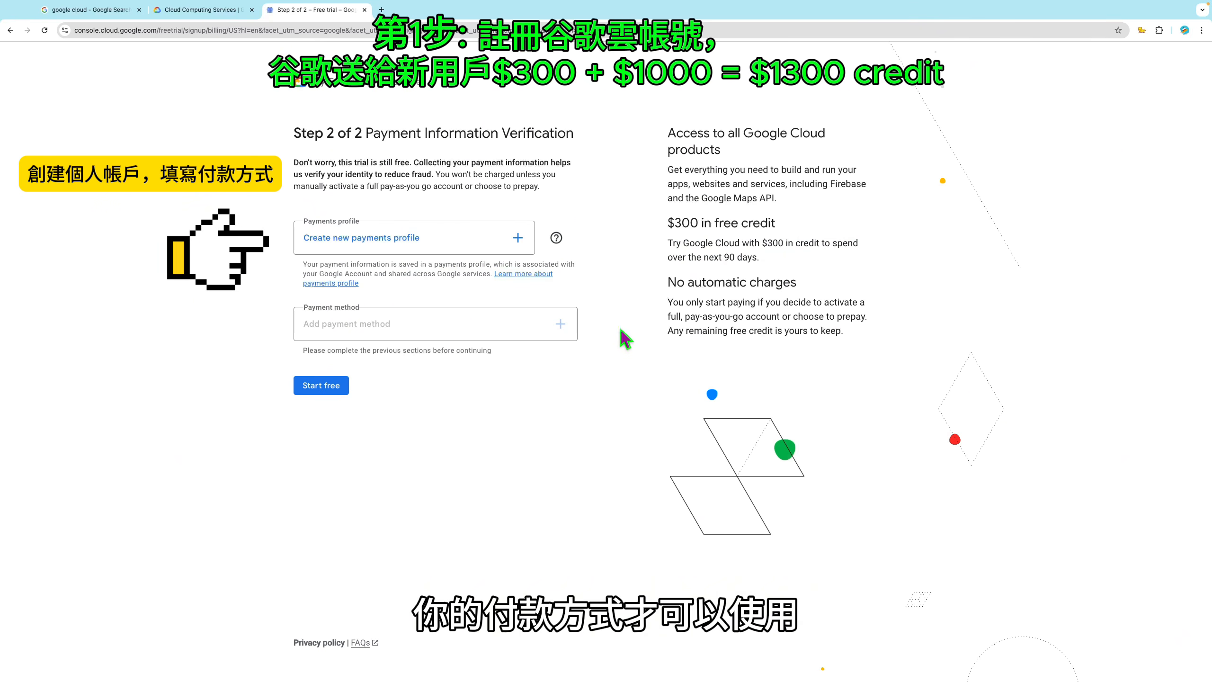
Create an Individual payments profile and add a credit or debit card as the payment method
left_click(443, 252)
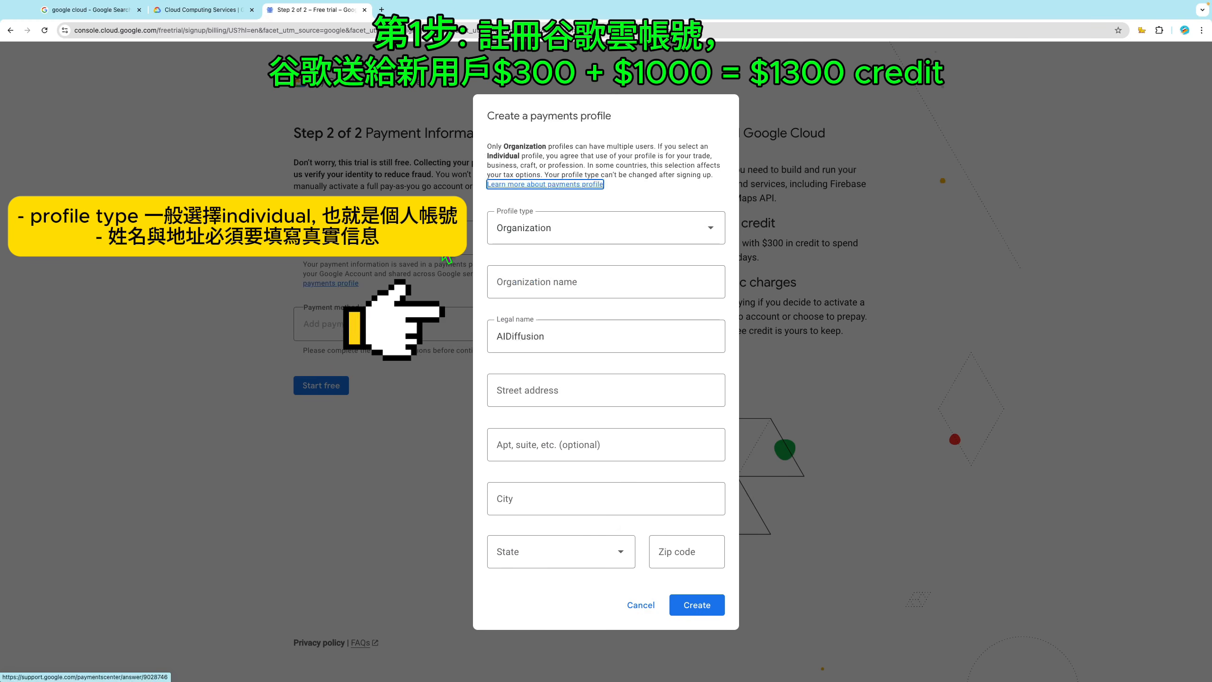
left_click(638, 228)
left_click(630, 301)
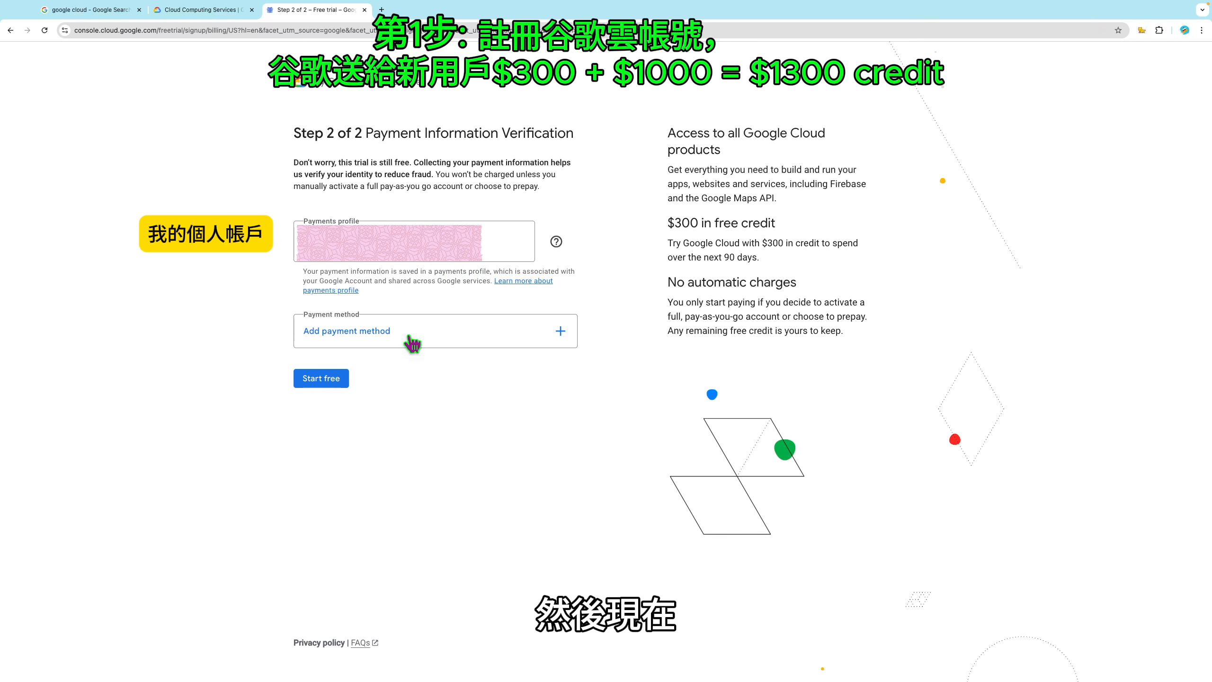
left_click(411, 342)
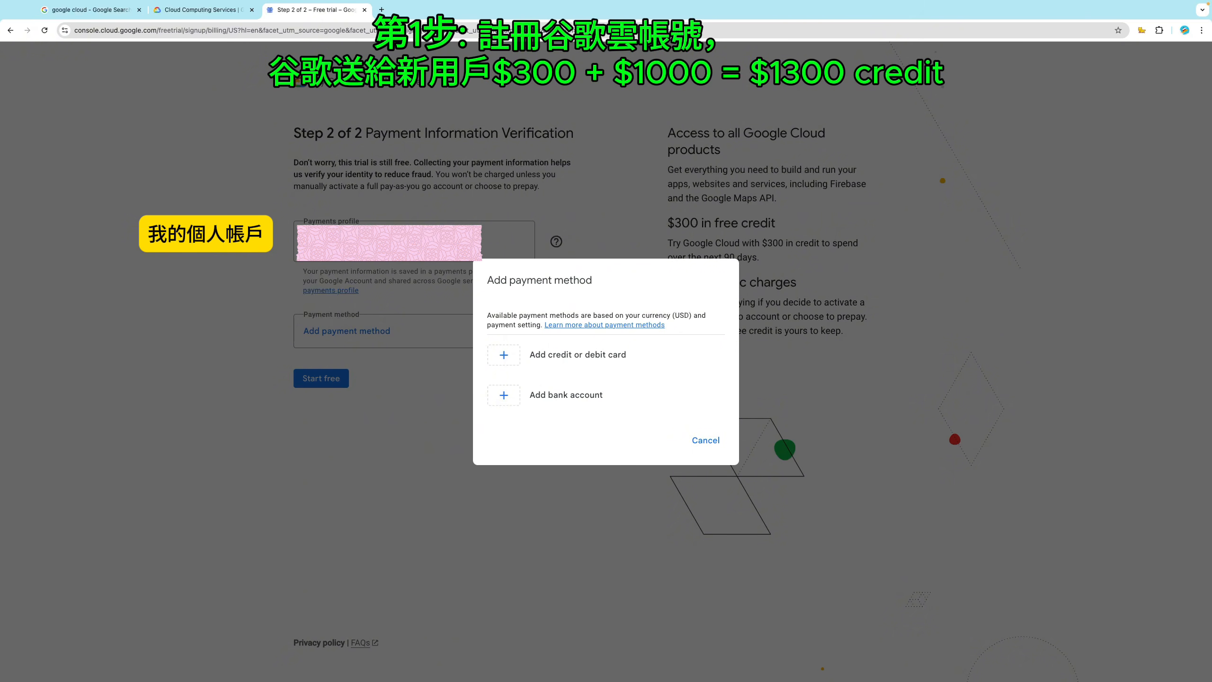
left_click(547, 359)
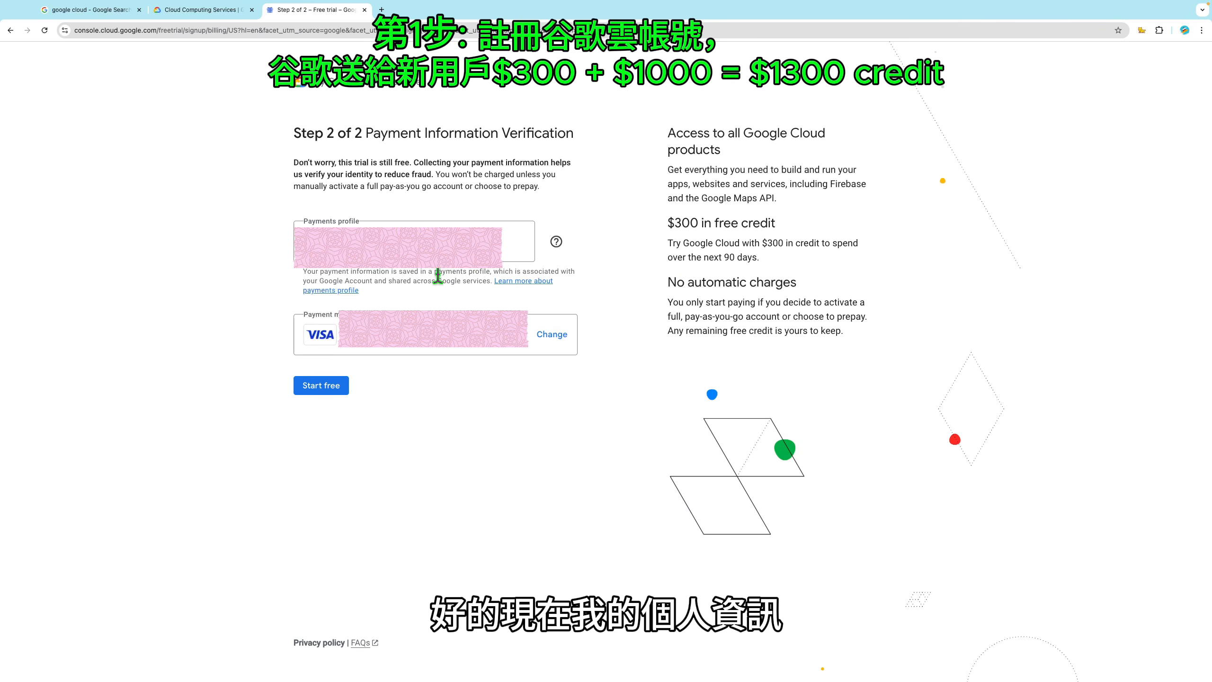
Start the free trial and submit the welcome questionnaire with Engineer / Developer as the role
left_click(320, 387)
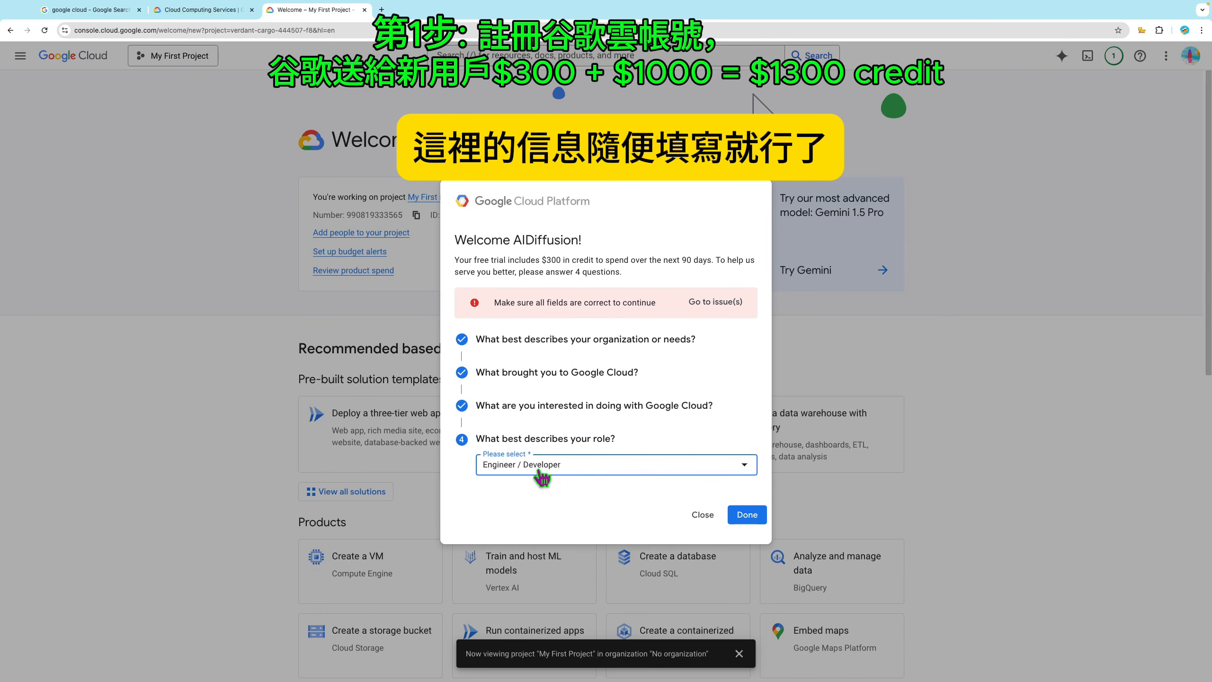
left_click(746, 514)
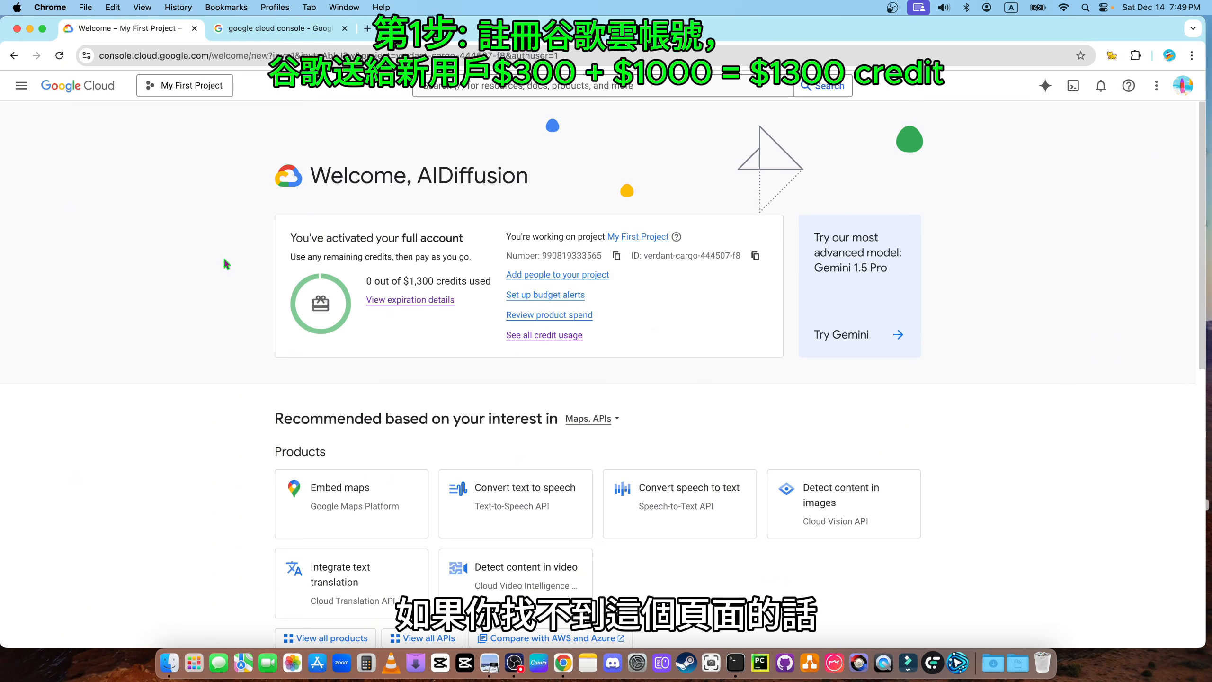
Open the Google Cloud console from the Google search results and select My First Project as the working project
left_click(279, 28)
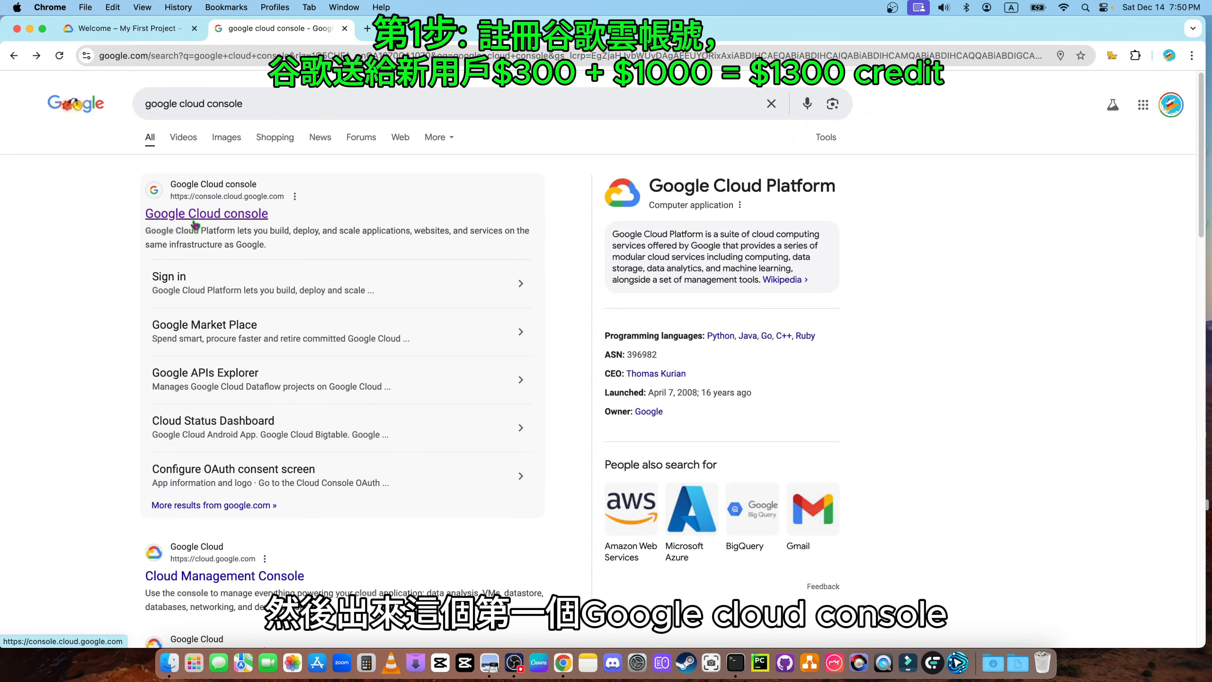
left_click(235, 214)
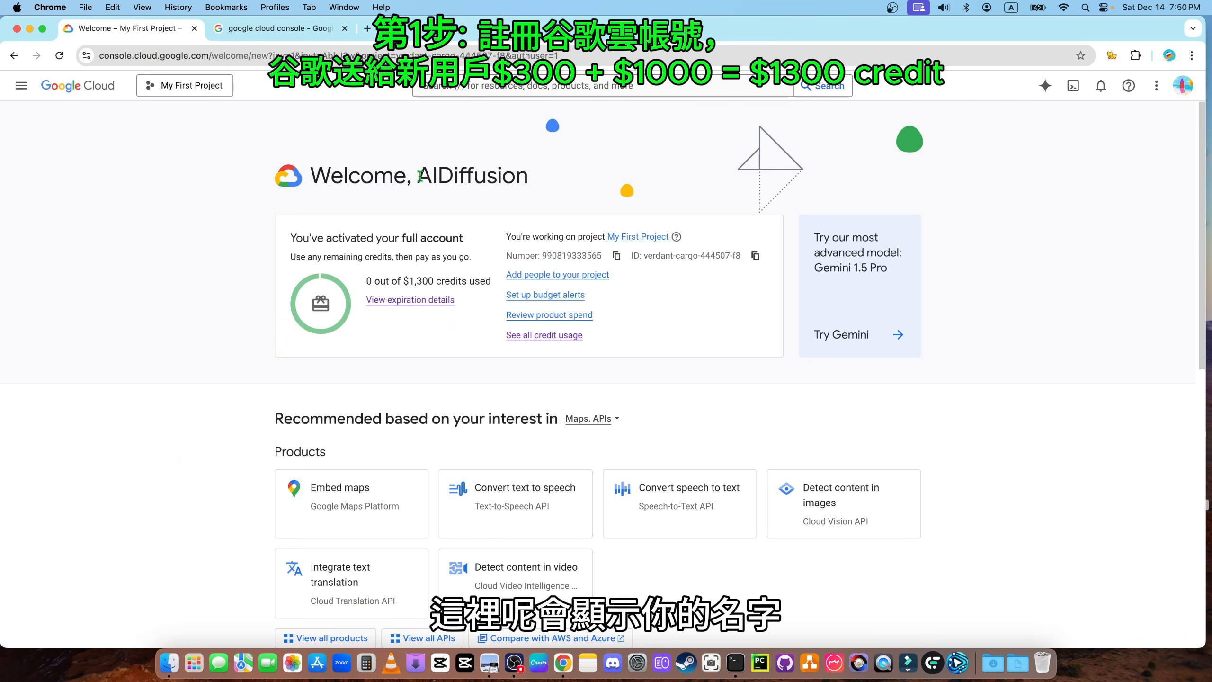
left_click_drag(419, 178, 525, 179)
left_click(221, 222)
left_click(183, 89)
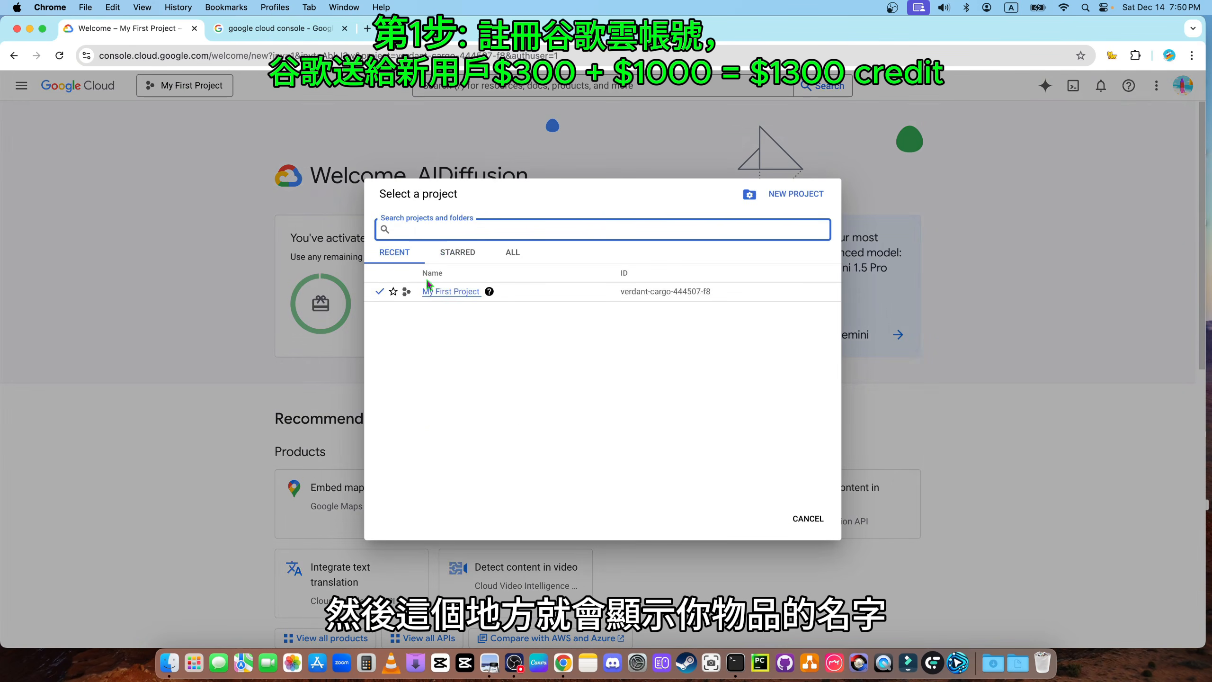
left_click(471, 293)
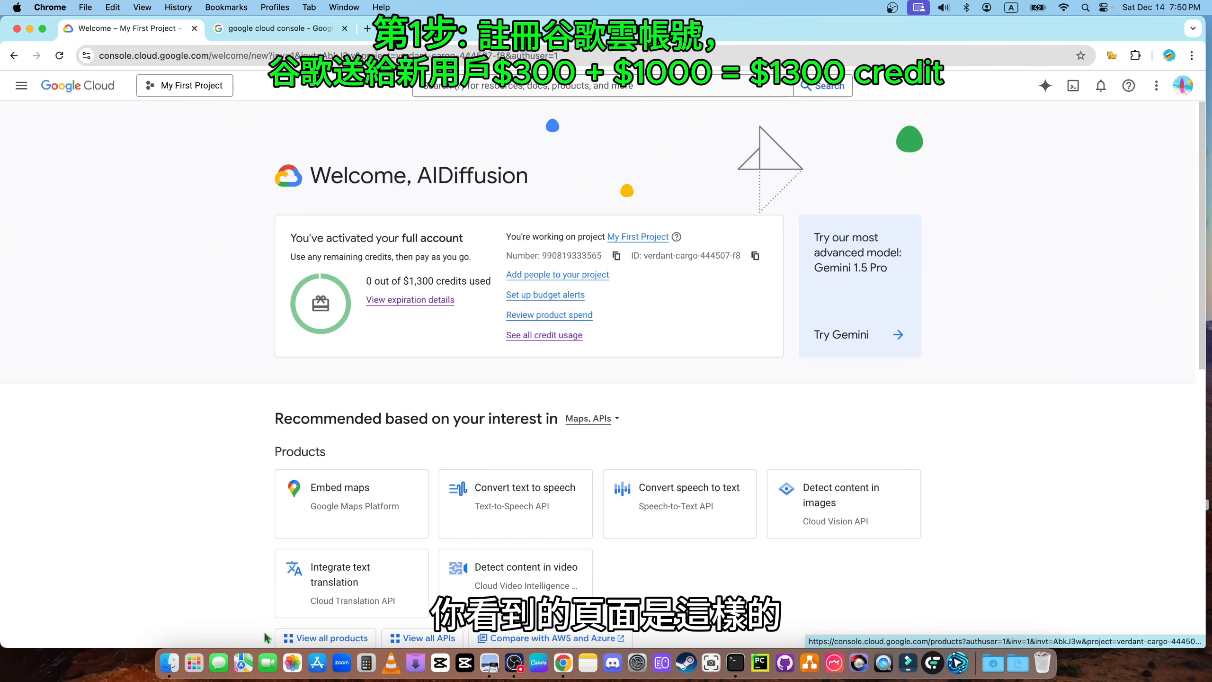
Switch to the Preview screenshot and mark out its account name, project selector and free trial area with the full account activation
left_click(489, 662)
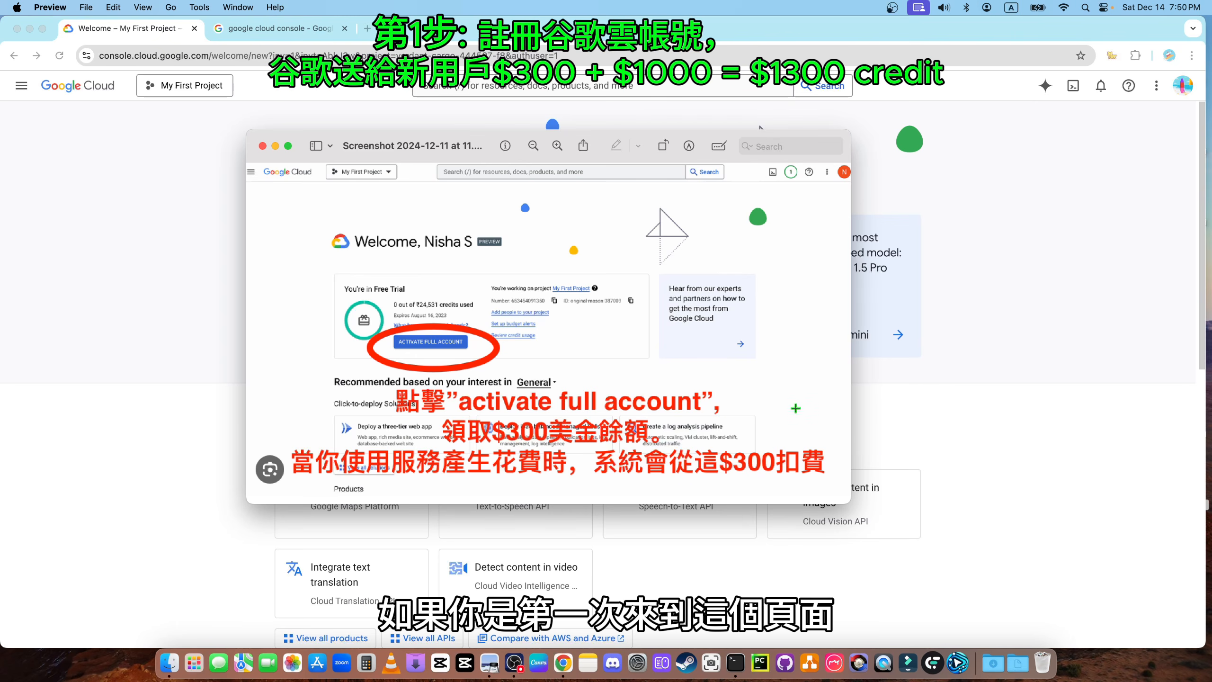
left_click_drag(399, 150, 383, 139)
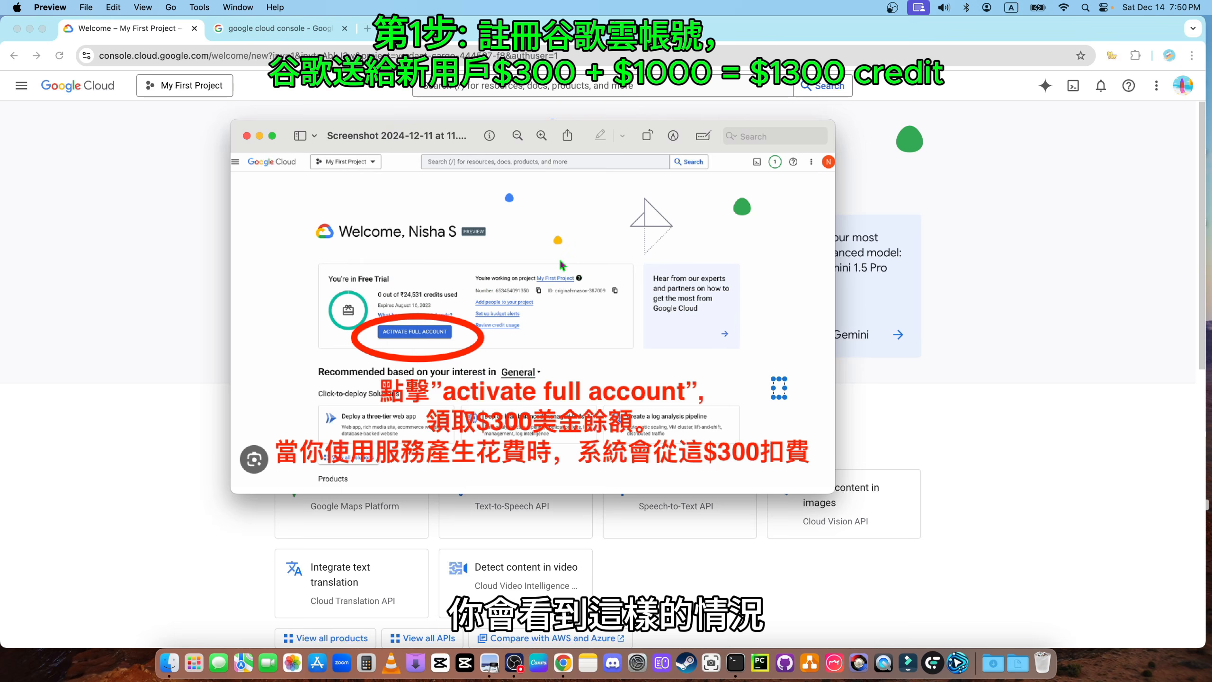
left_click_drag(404, 216, 513, 249)
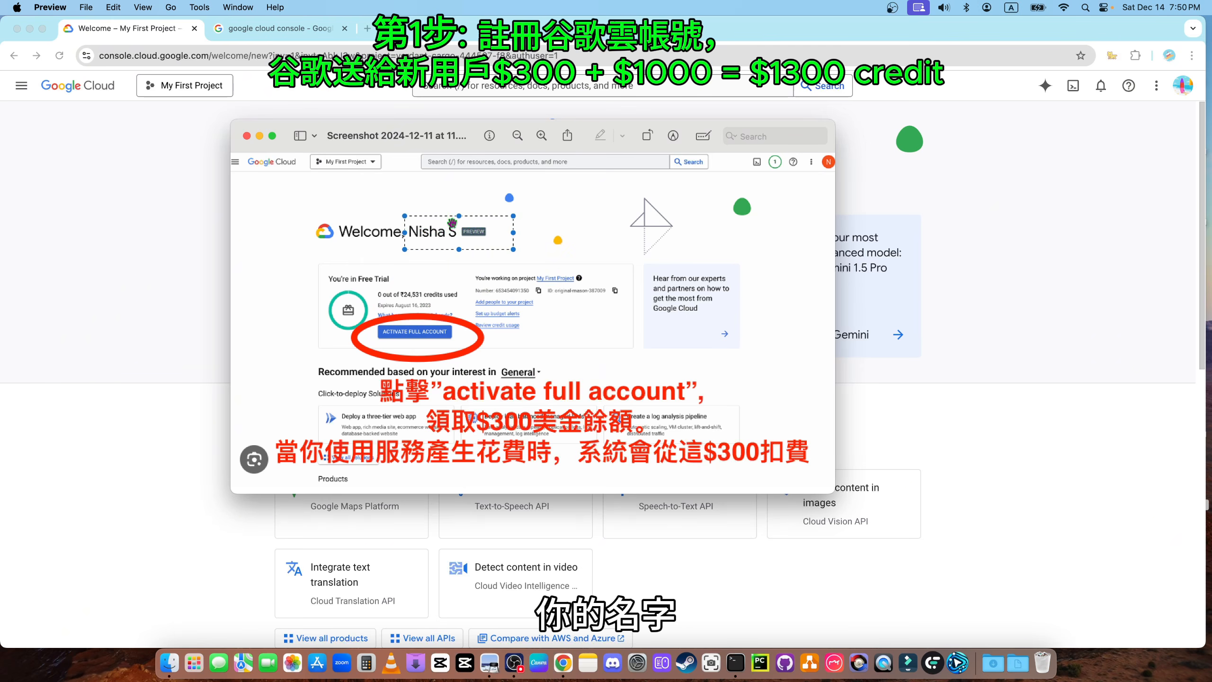
left_click_drag(307, 154, 402, 179)
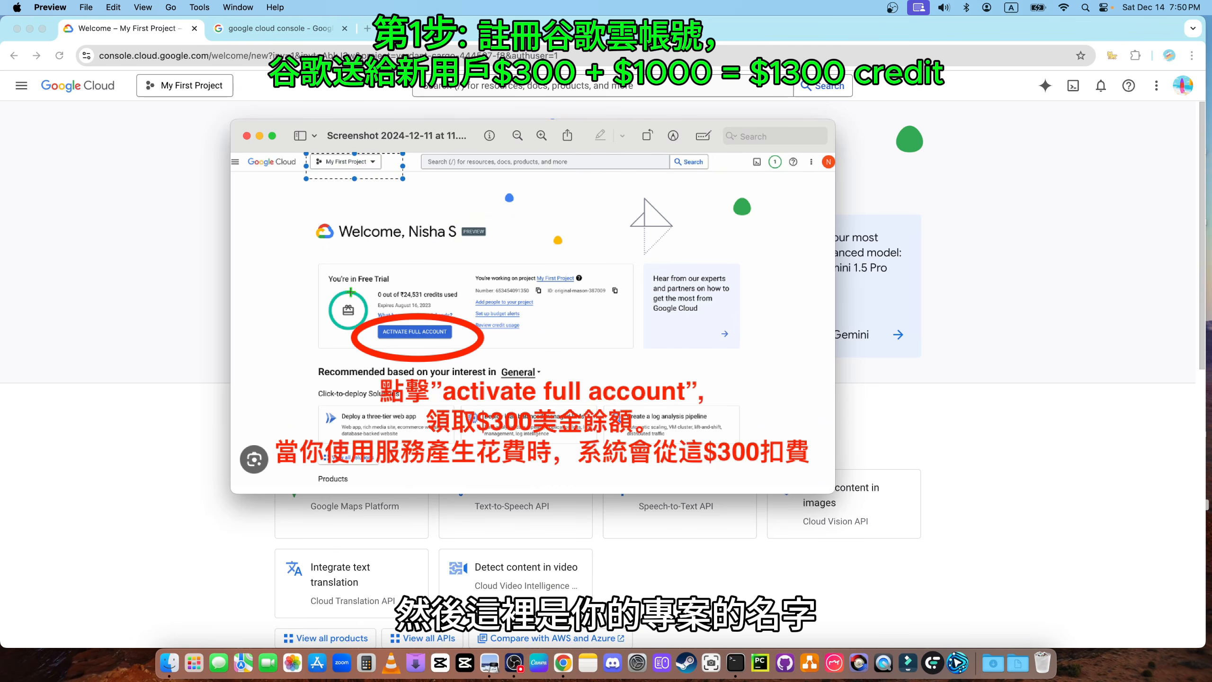
left_click_drag(304, 251, 415, 333)
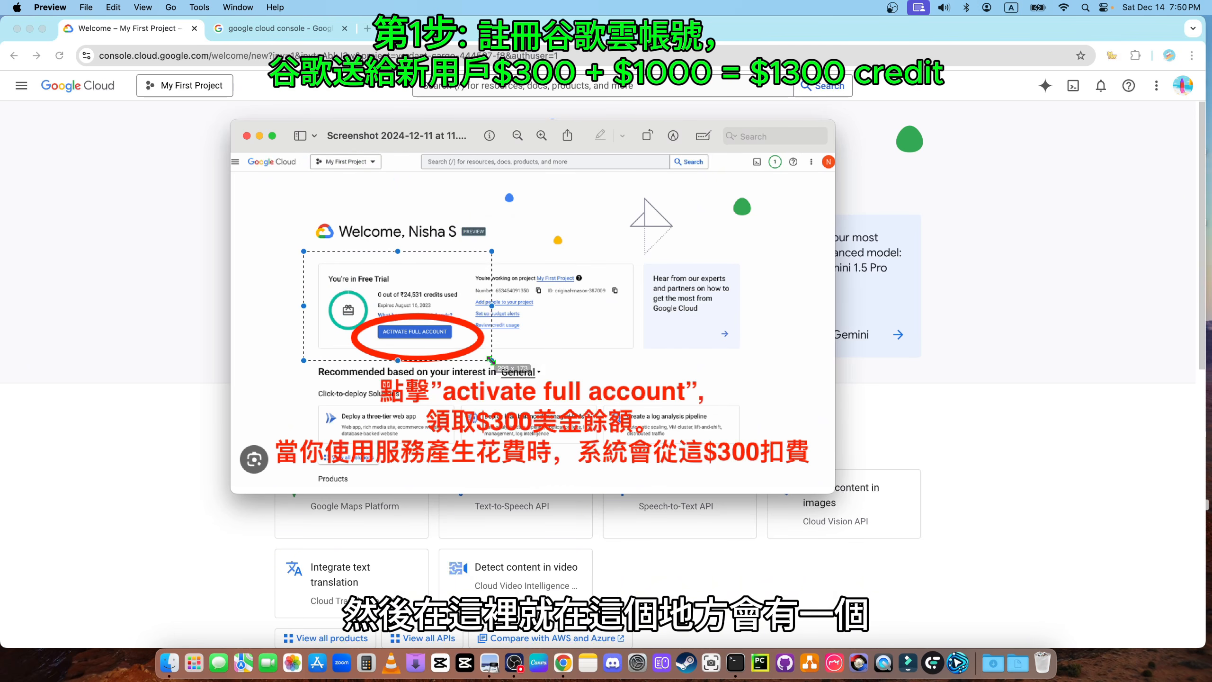
left_click_drag(492, 359, 491, 358)
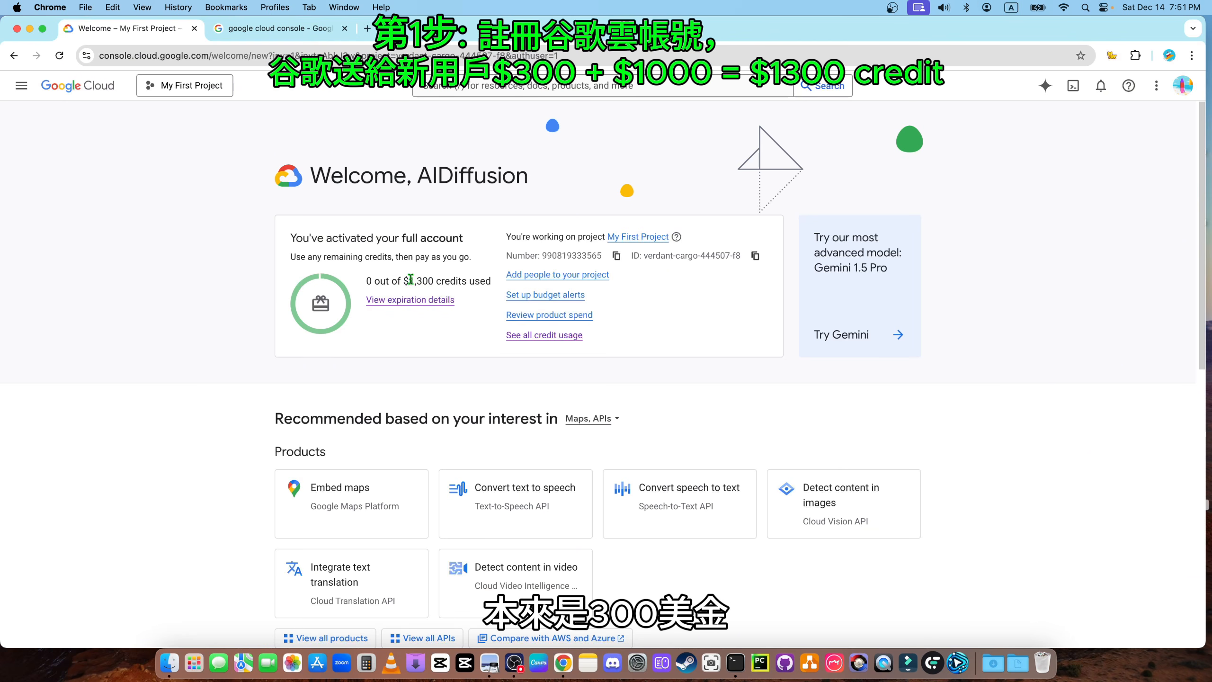
Examine the total credit amount in the account card on the console's welcome page
left_click_drag(417, 280, 423, 280)
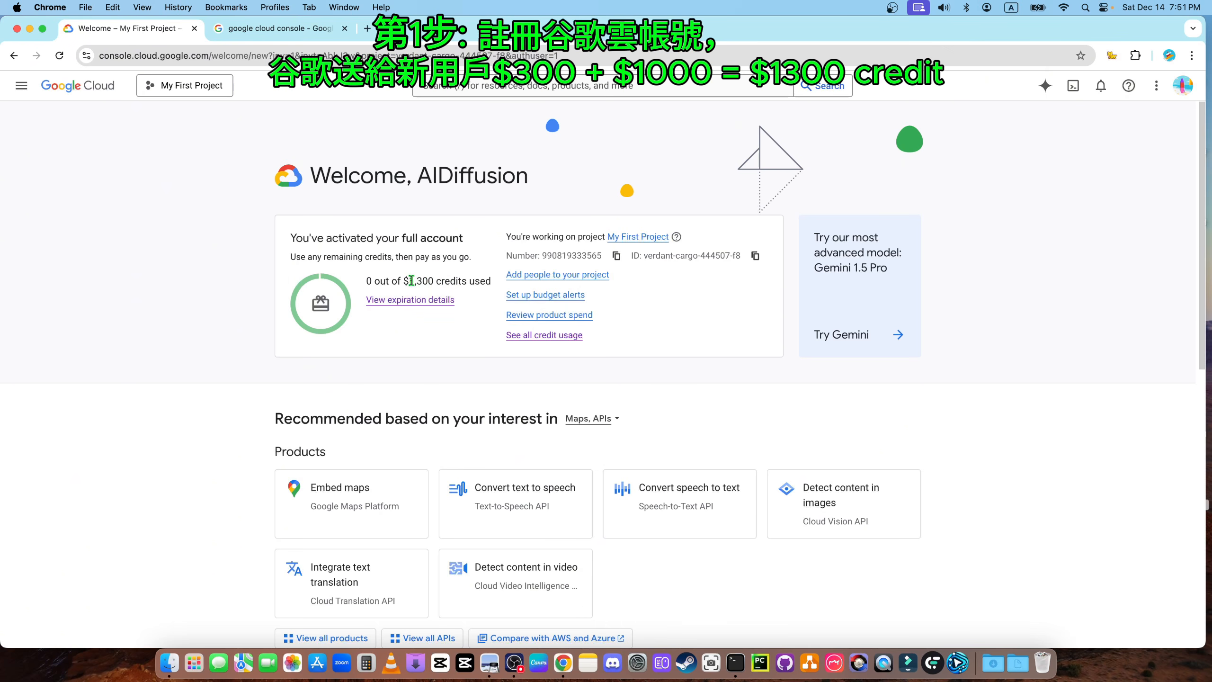
left_click_drag(414, 280, 441, 281)
left_click(441, 280)
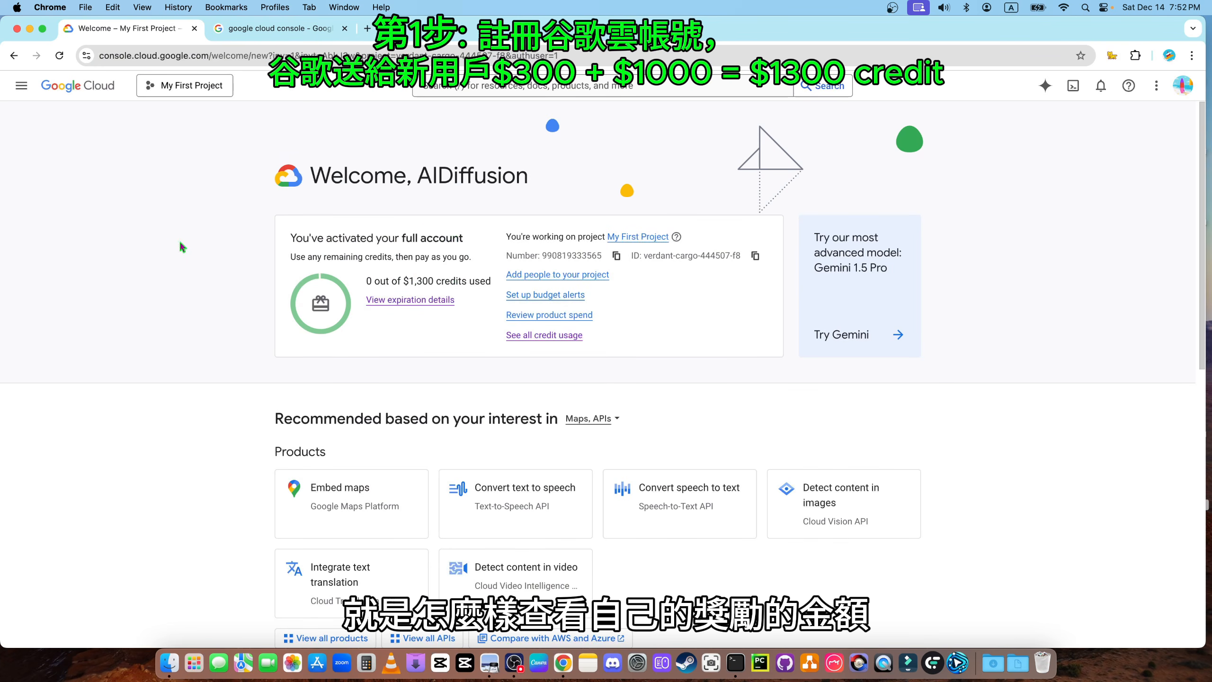
Search the console for billing and open the Billing overview
left_click(21, 86)
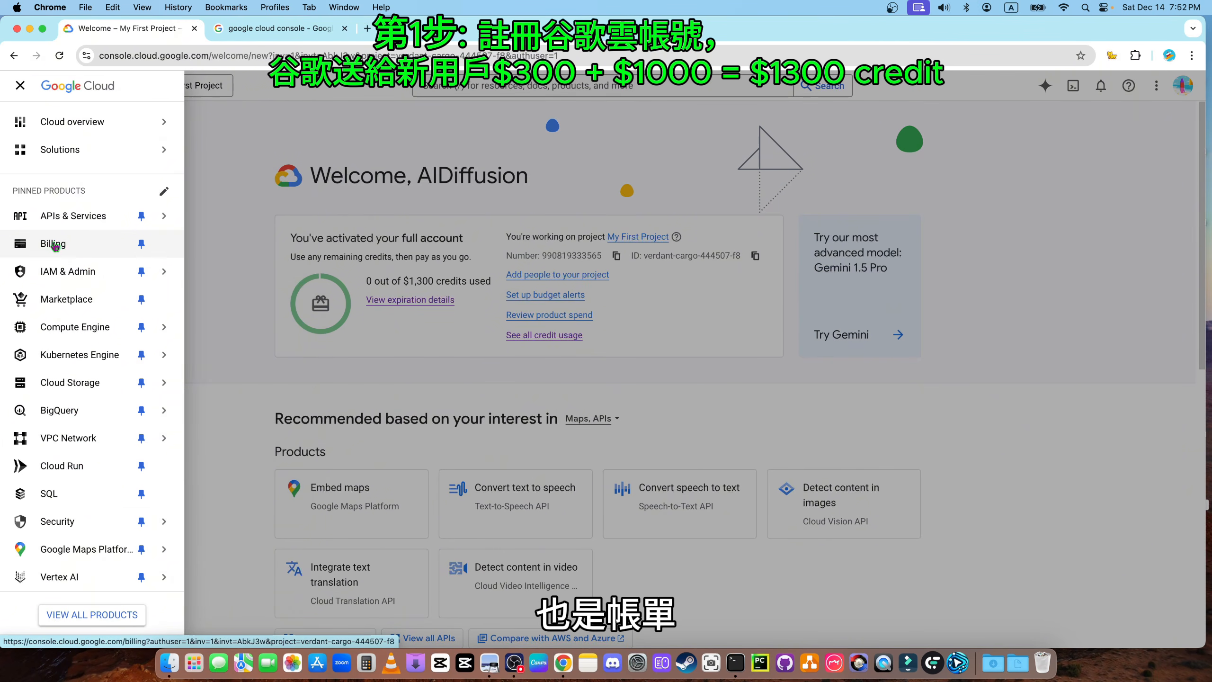
mouse_move(58, 211)
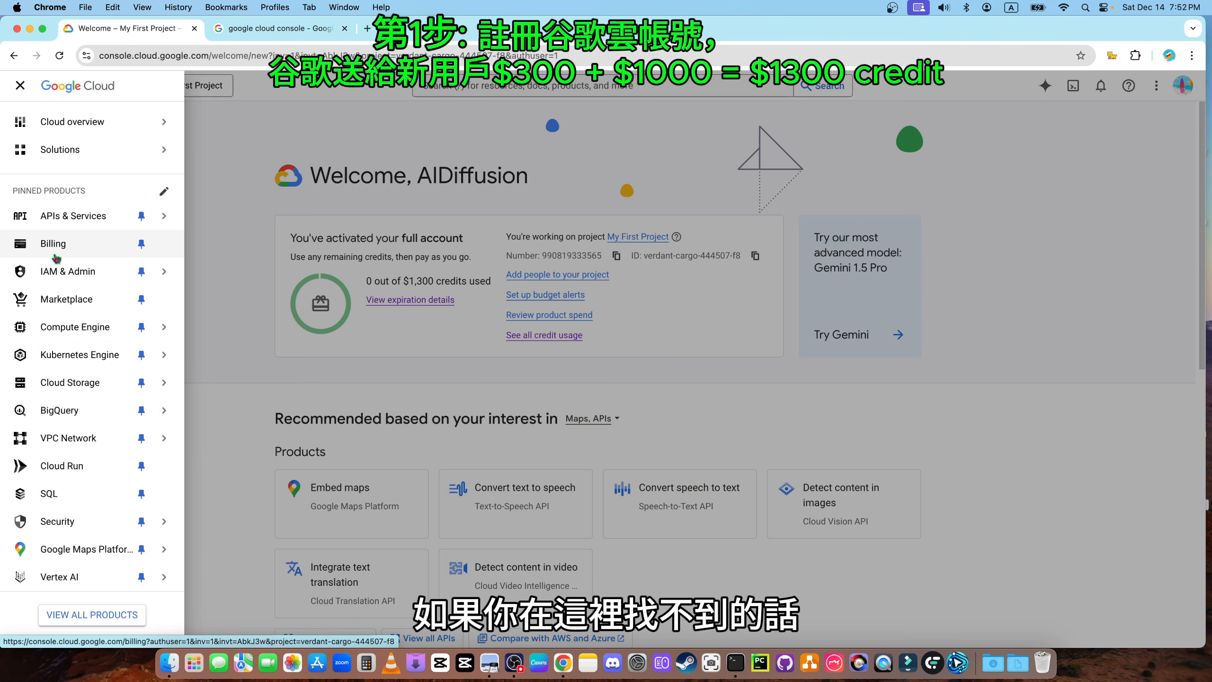
left_click(504, 143)
left_click(528, 88)
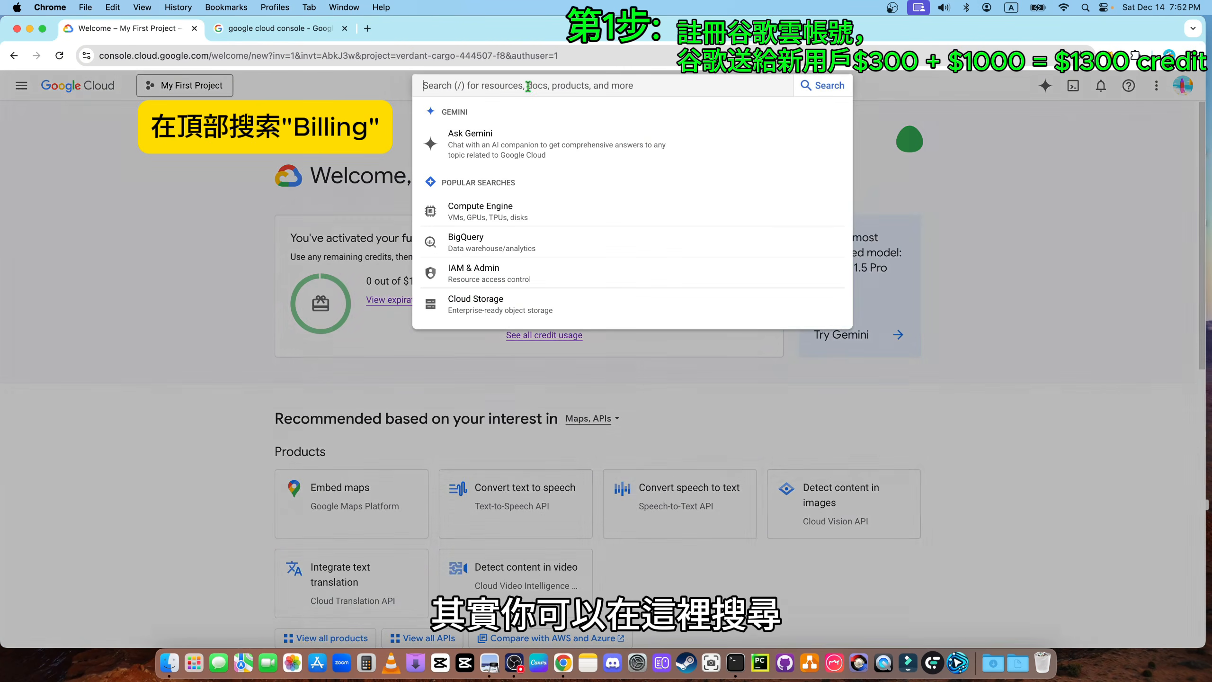
type("bill")
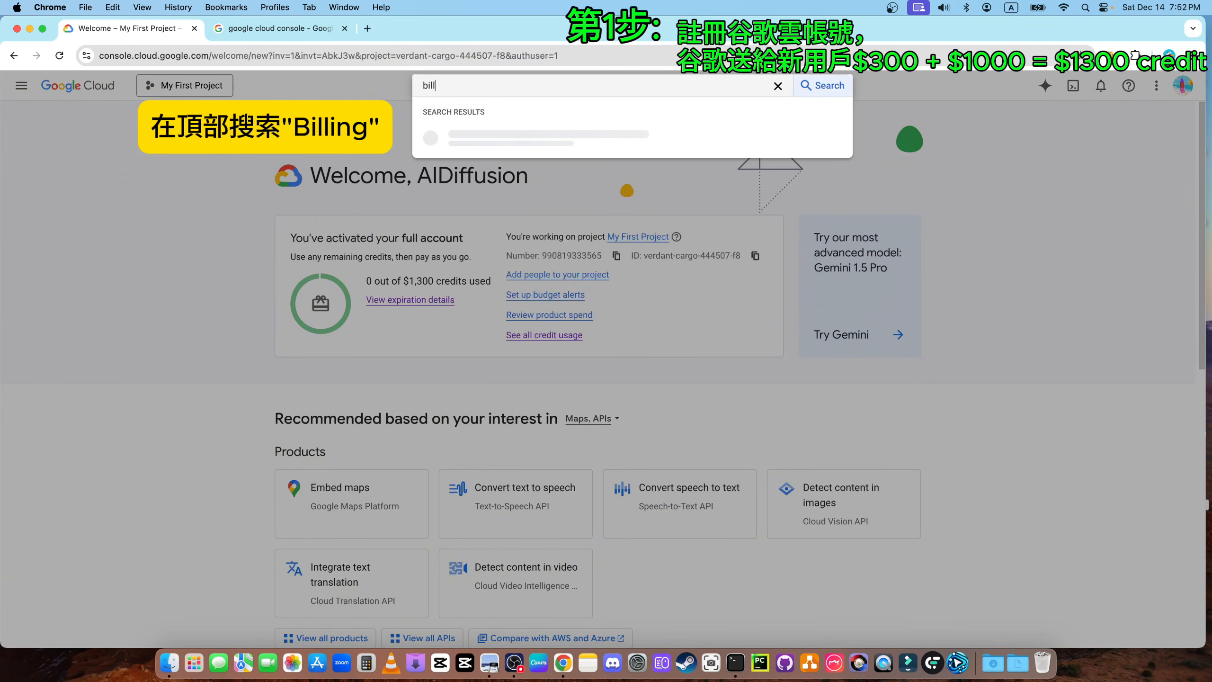
type("ing")
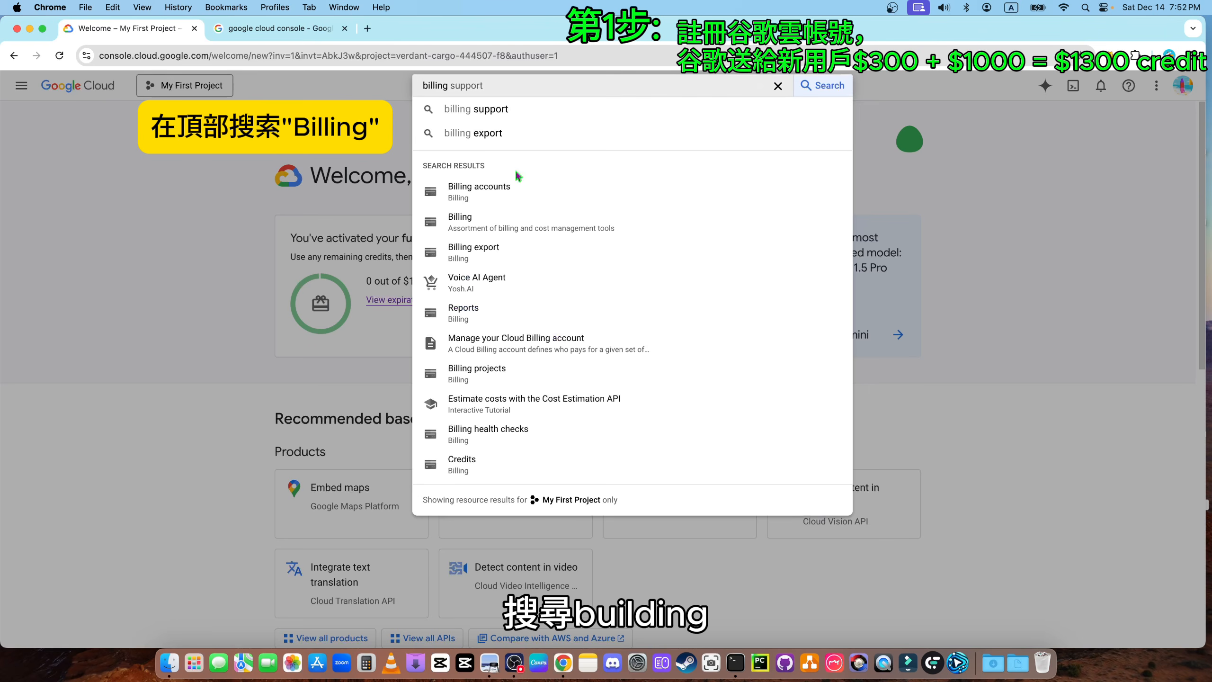
left_click(466, 224)
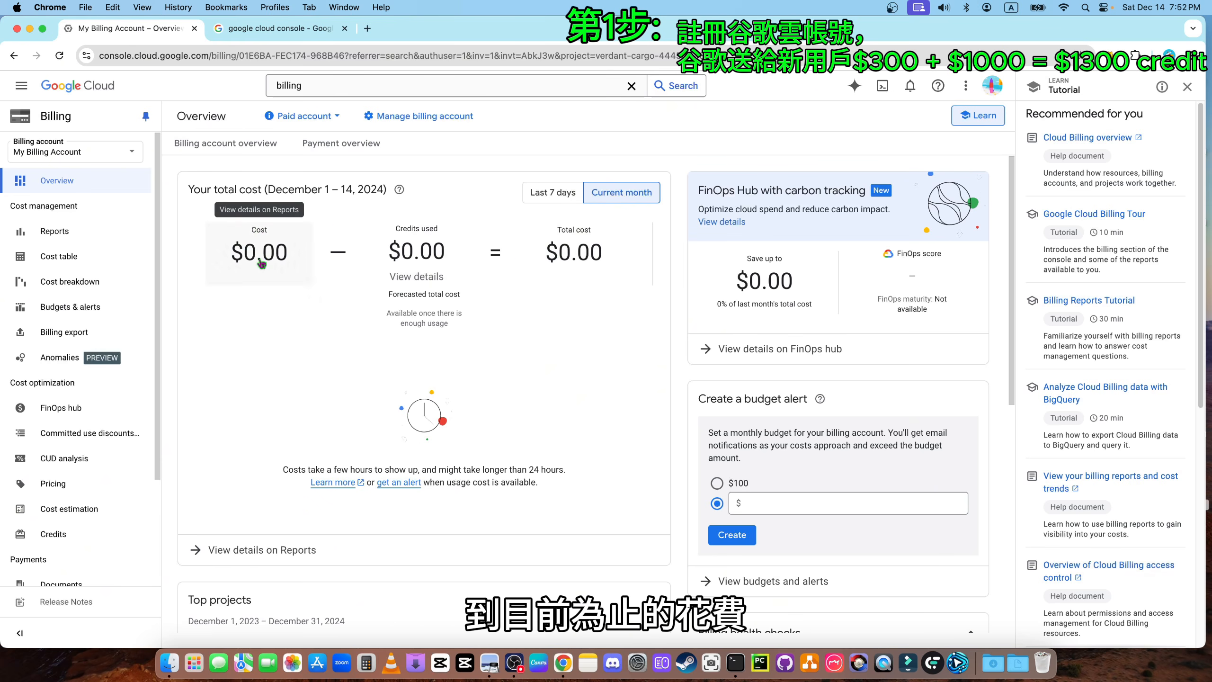
Open the billing account's Credits page and inspect the trial credit for GenAI App Builder
scroll(95, 391, "down", 1)
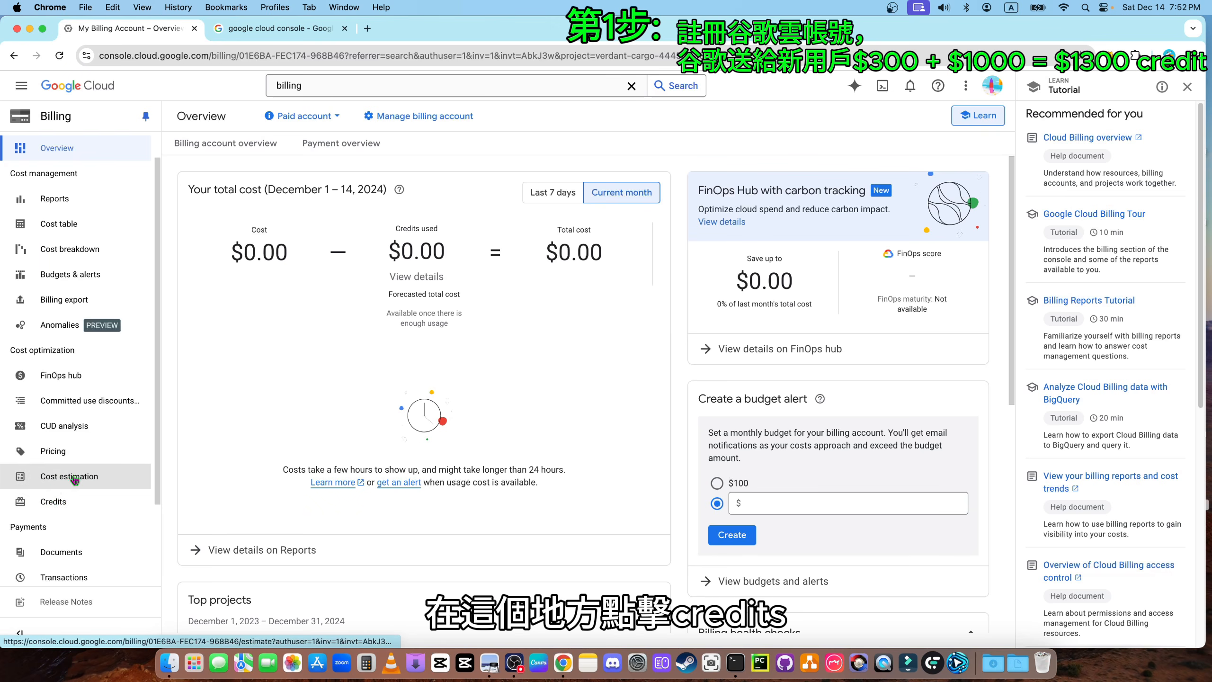
left_click(60, 503)
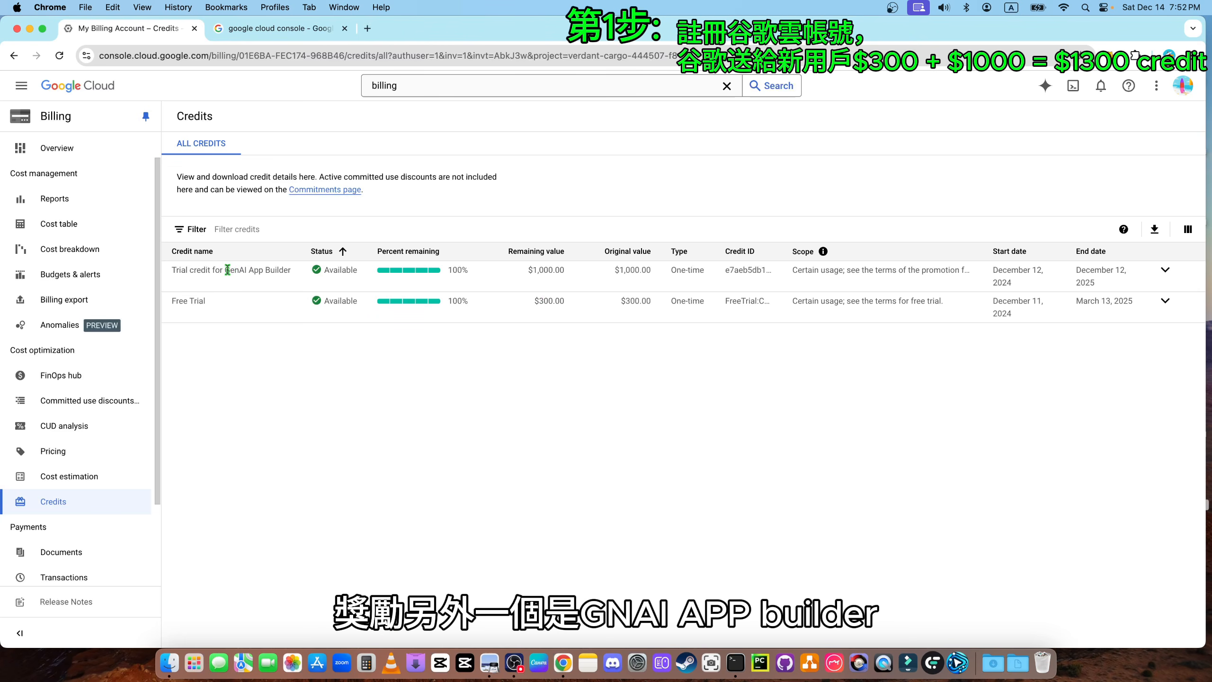
left_click_drag(228, 270, 256, 271)
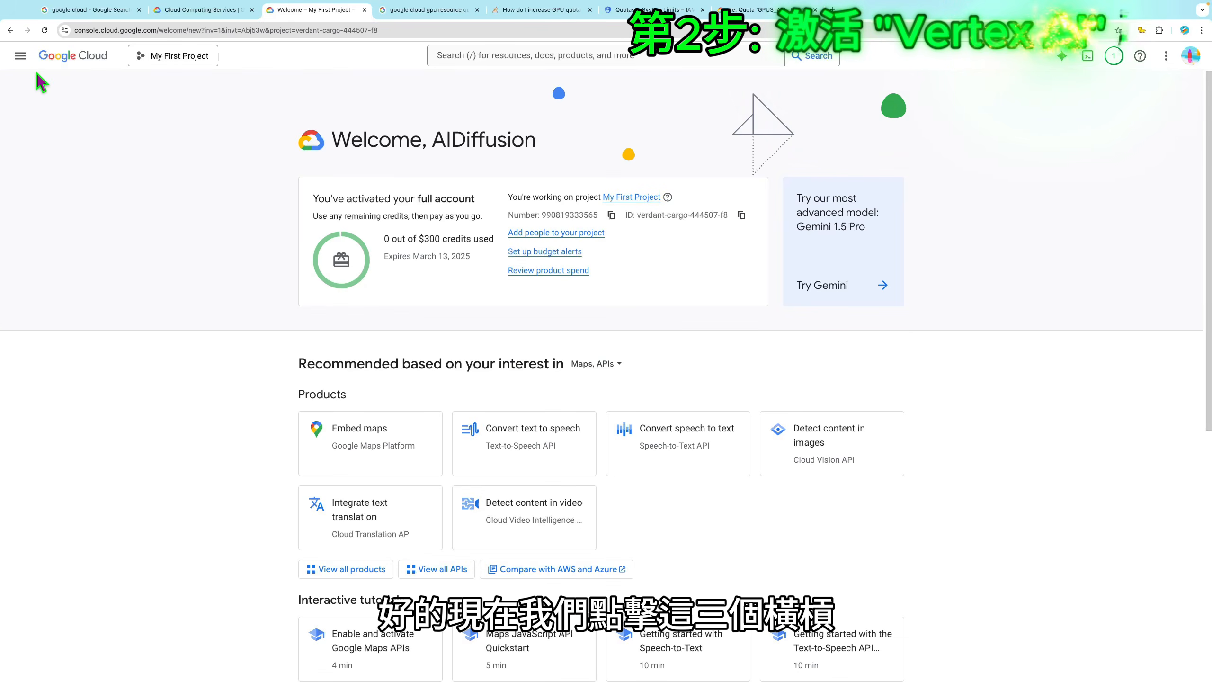
Find Vertex AI among the pinned products, and search the console for "vertex ai"
left_click(20, 56)
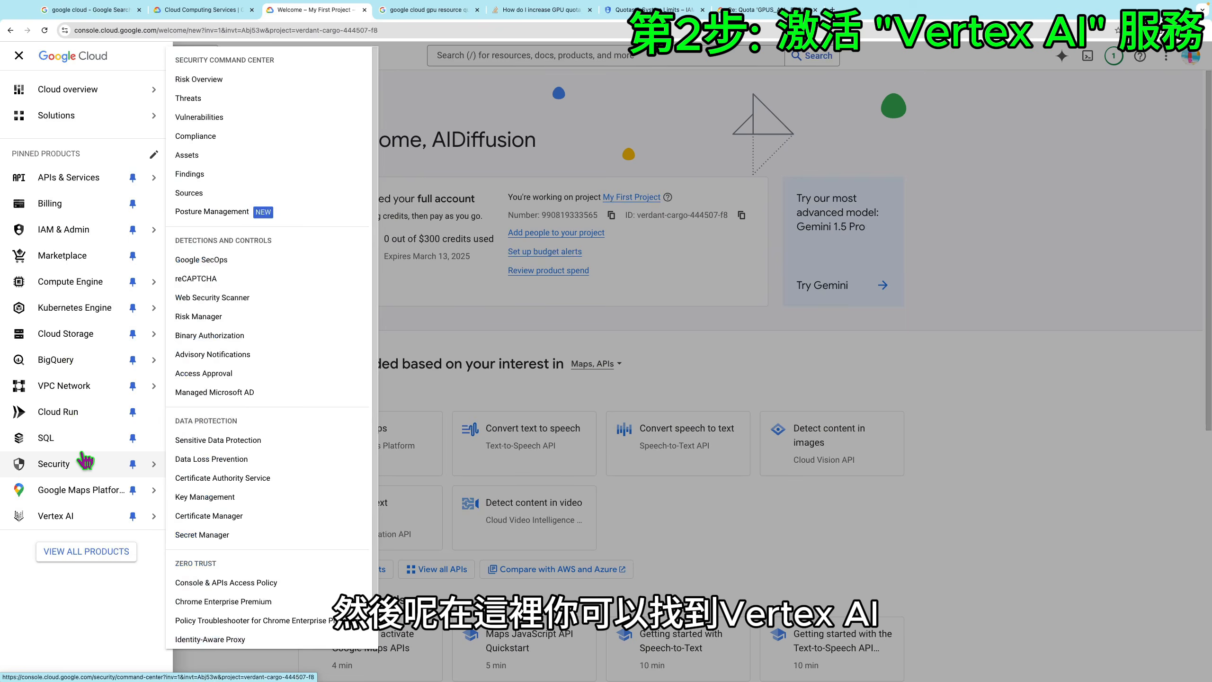
mouse_move(42, 516)
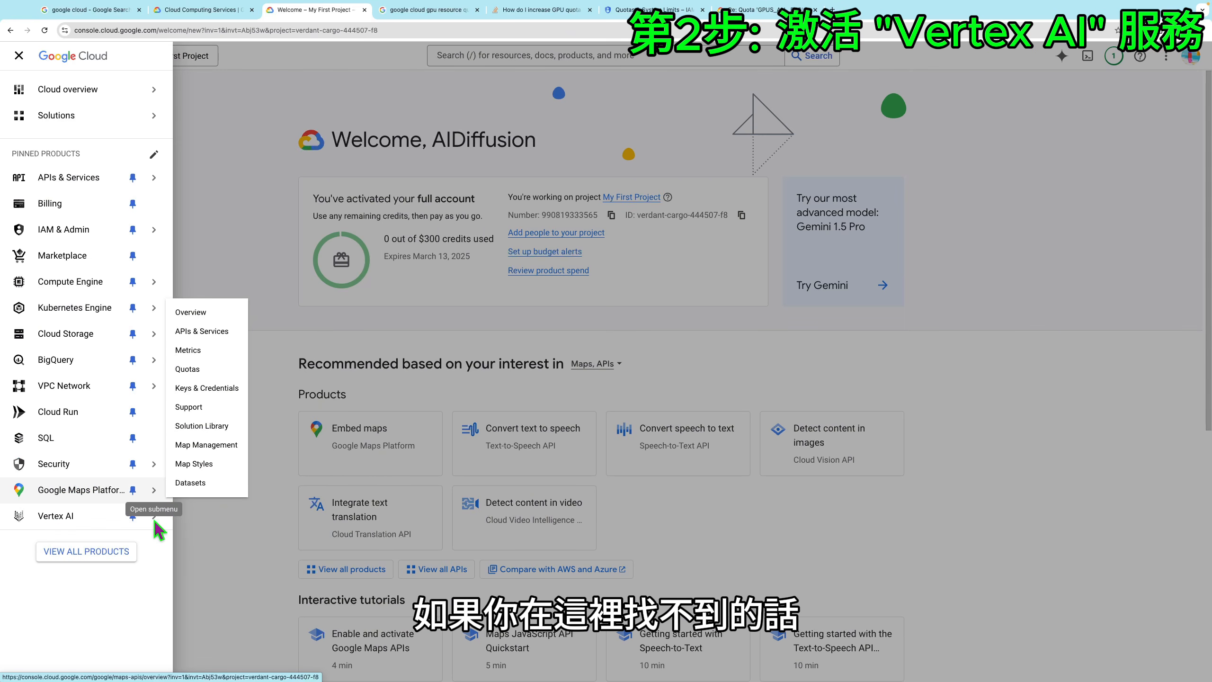
left_click(518, 55)
left_click(518, 53)
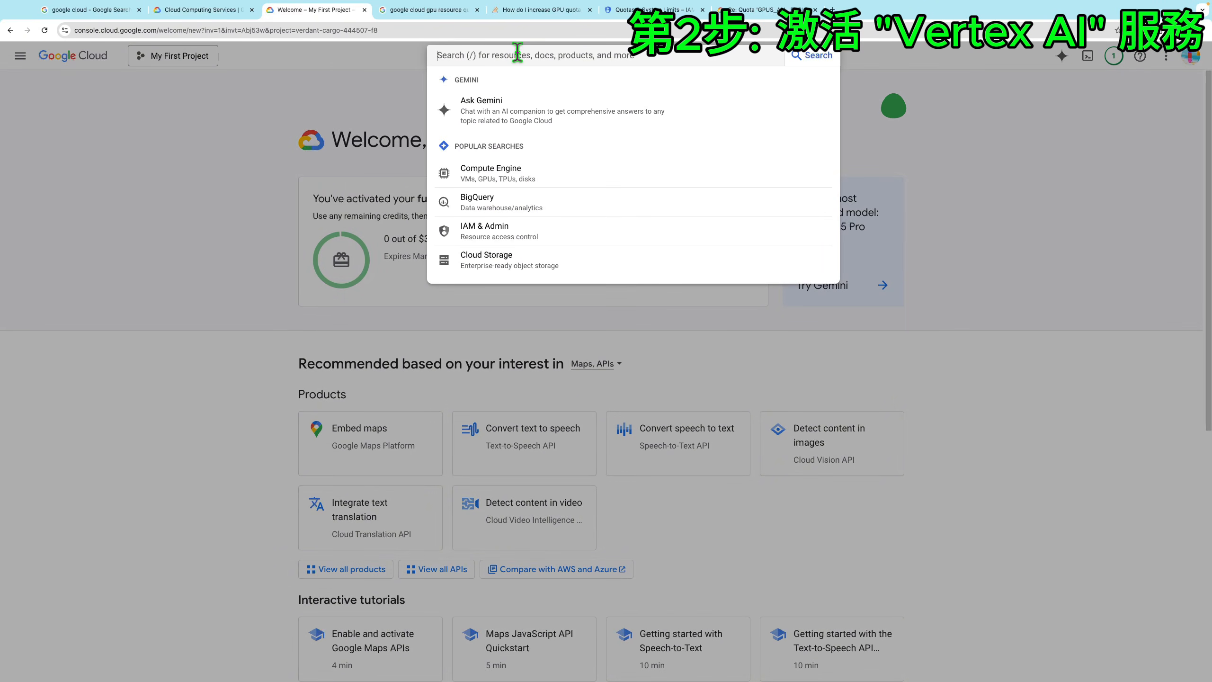
type("vertex")
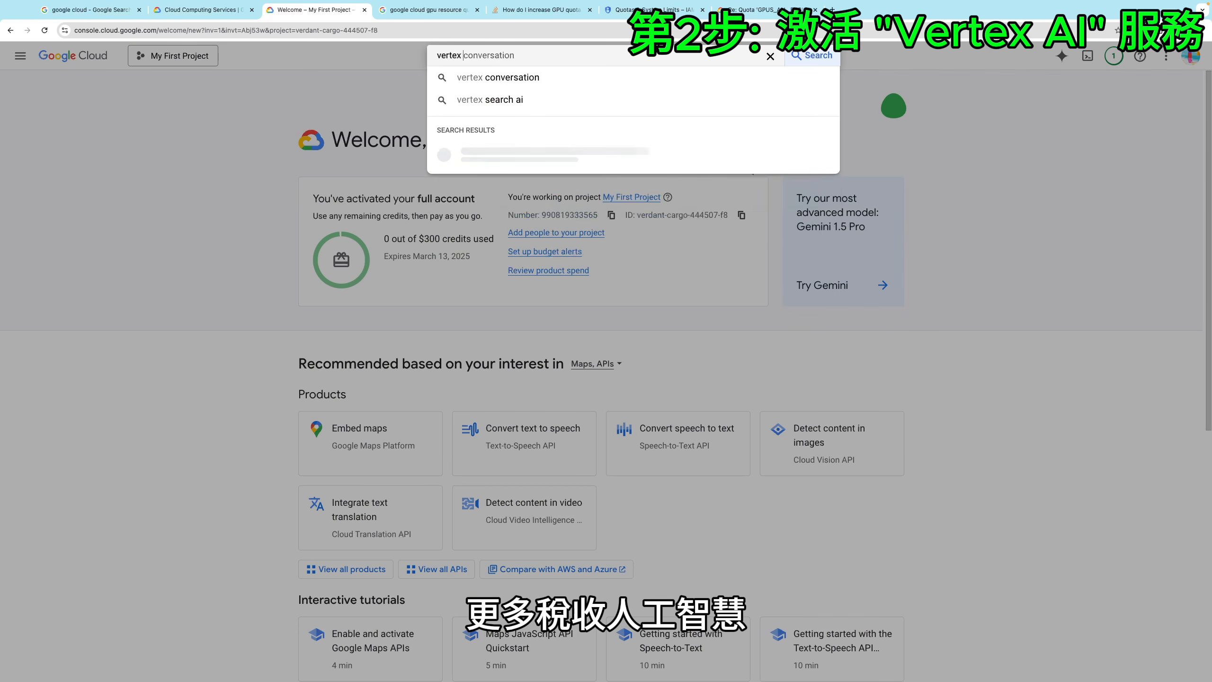
type(" ai")
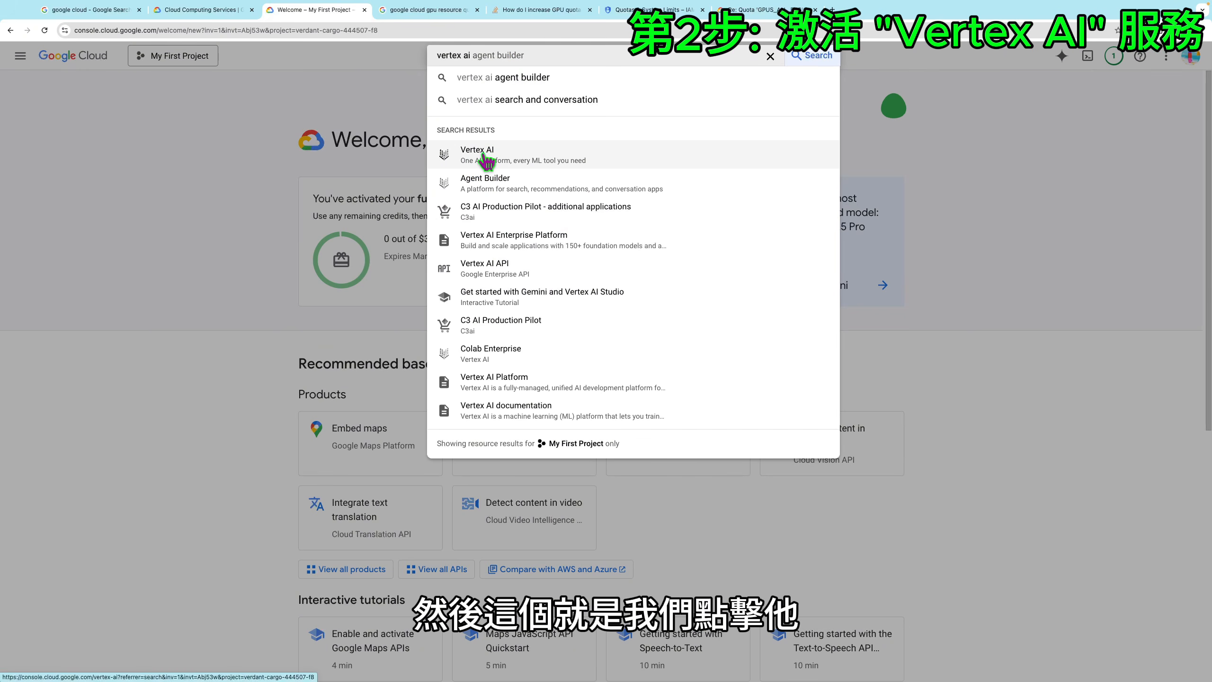
Open the Vertex AI dashboard from the search results and enable all recommended APIs
left_click(485, 160)
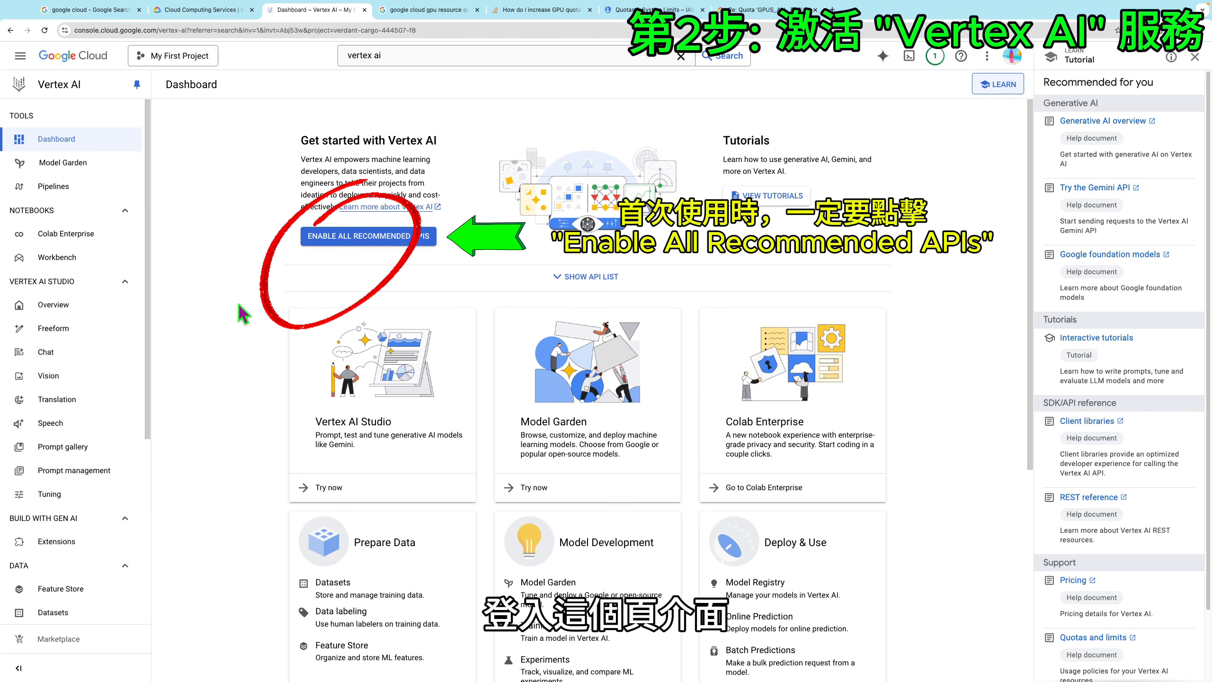
left_click(378, 239)
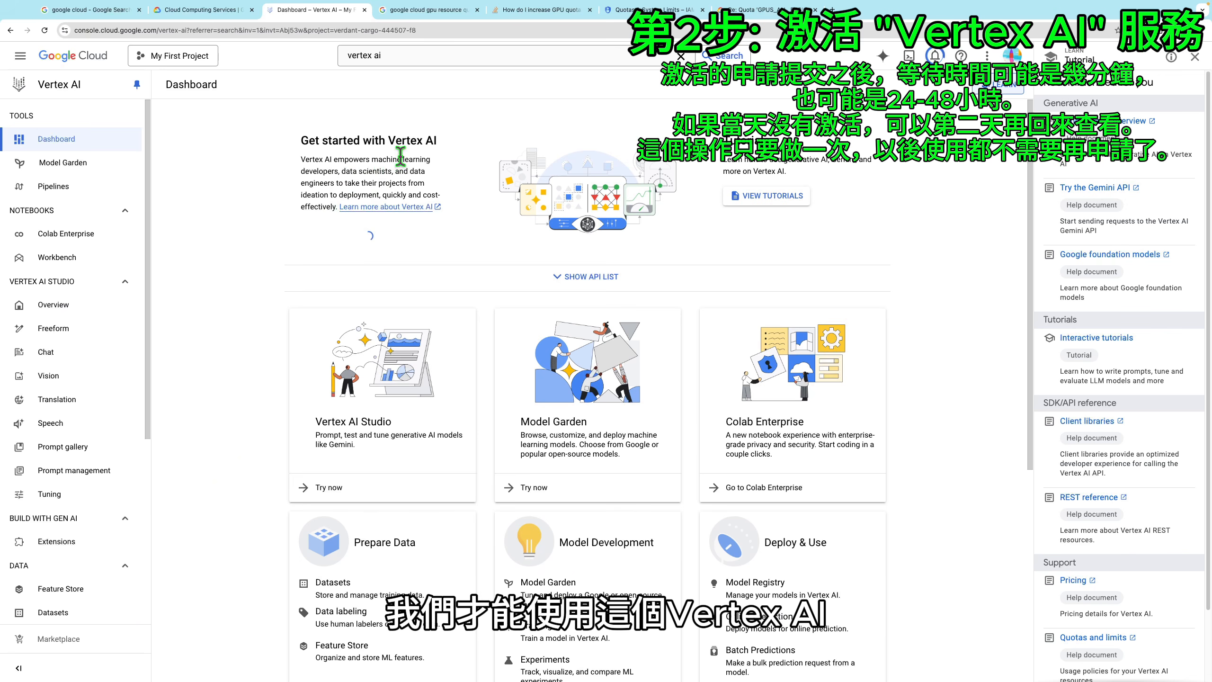
left_click_drag(388, 139, 437, 144)
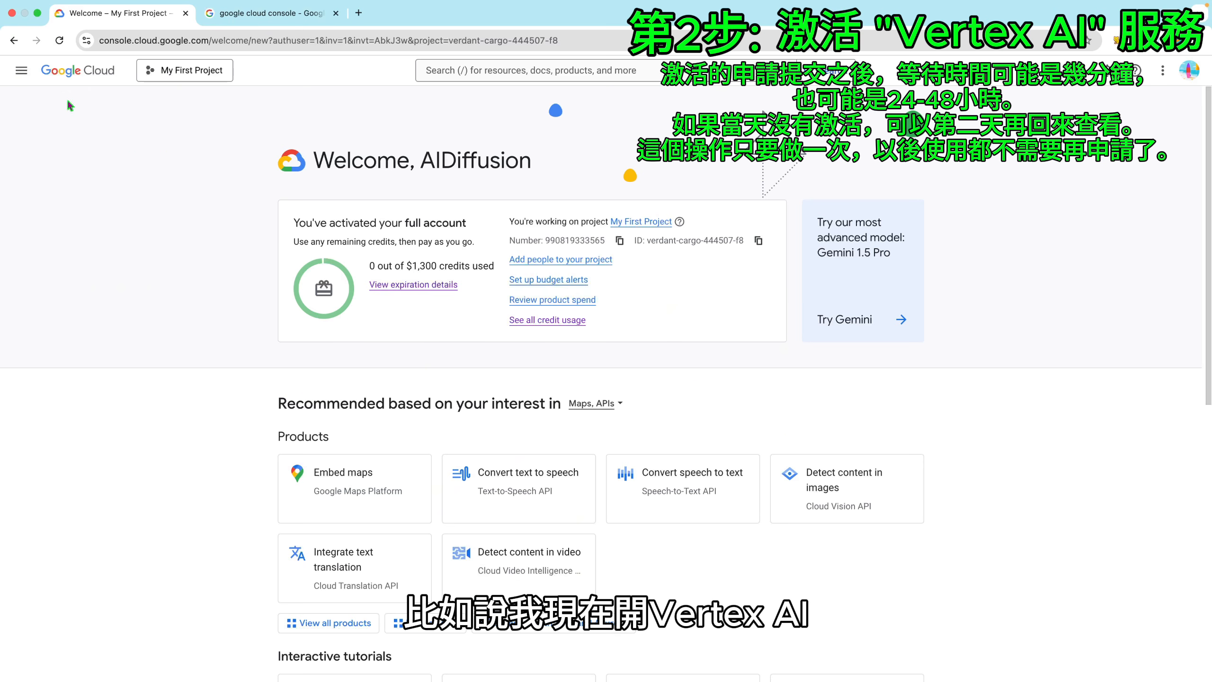
From the console's welcome page, open the Vertex AI dashboard through the pinned products
left_click(20, 70)
mouse_move(127, 326)
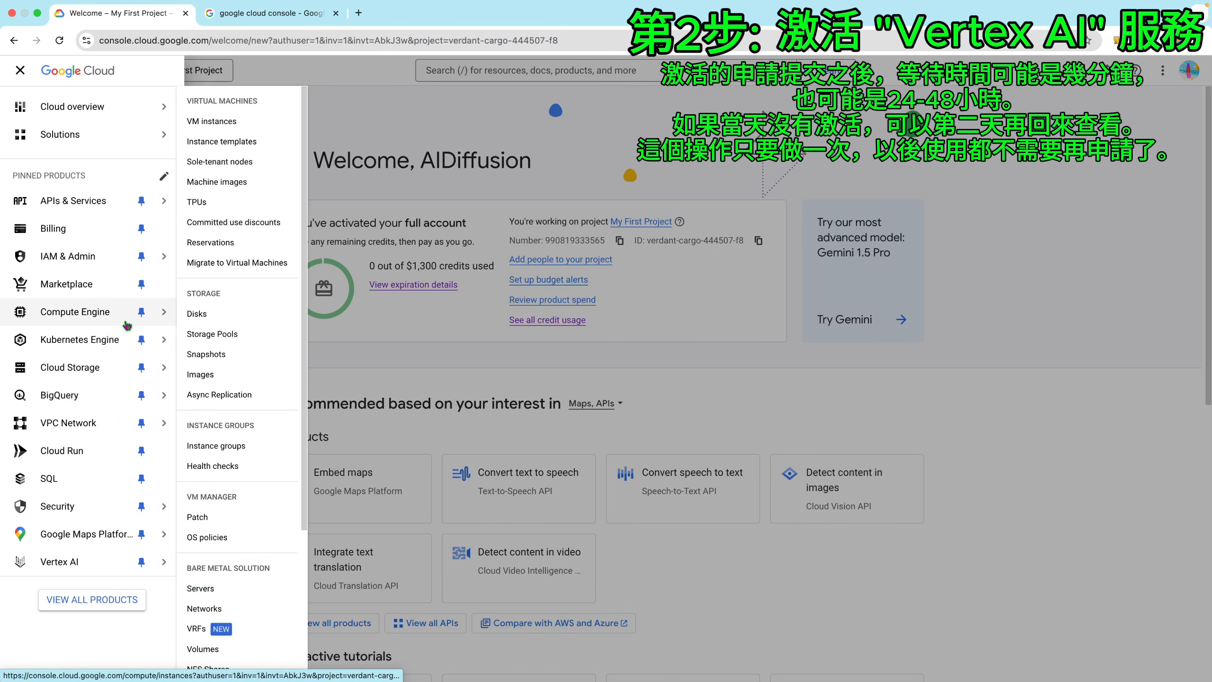
mouse_move(28, 565)
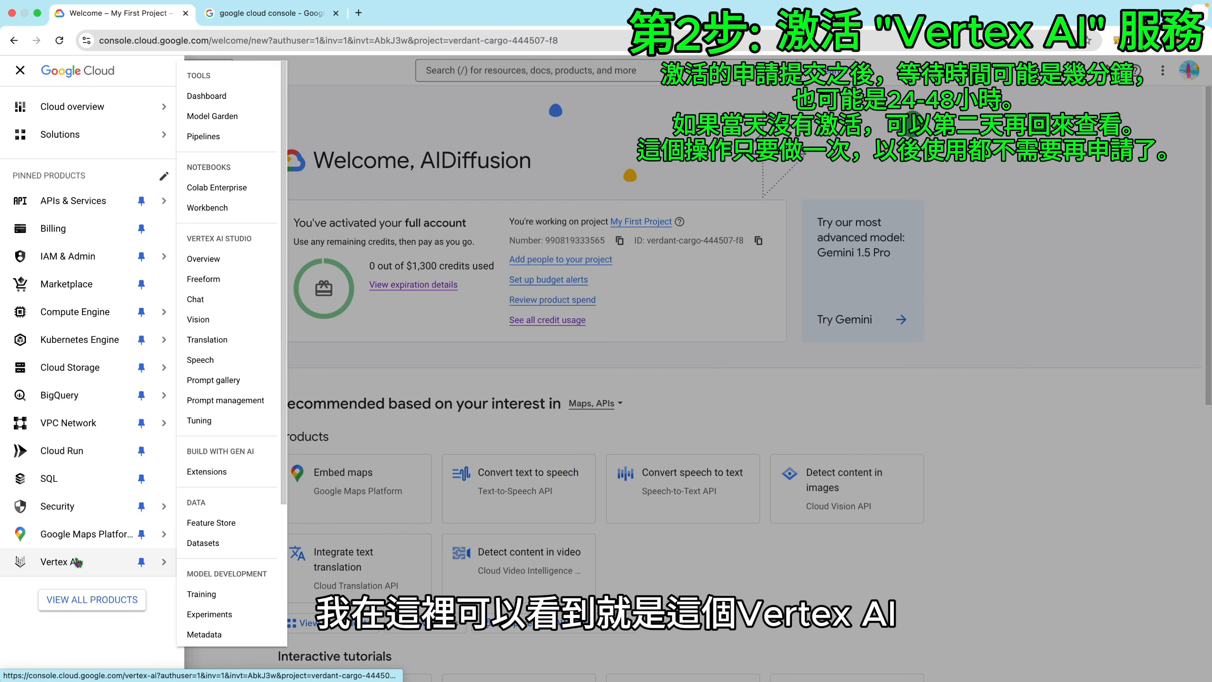
left_click(36, 564)
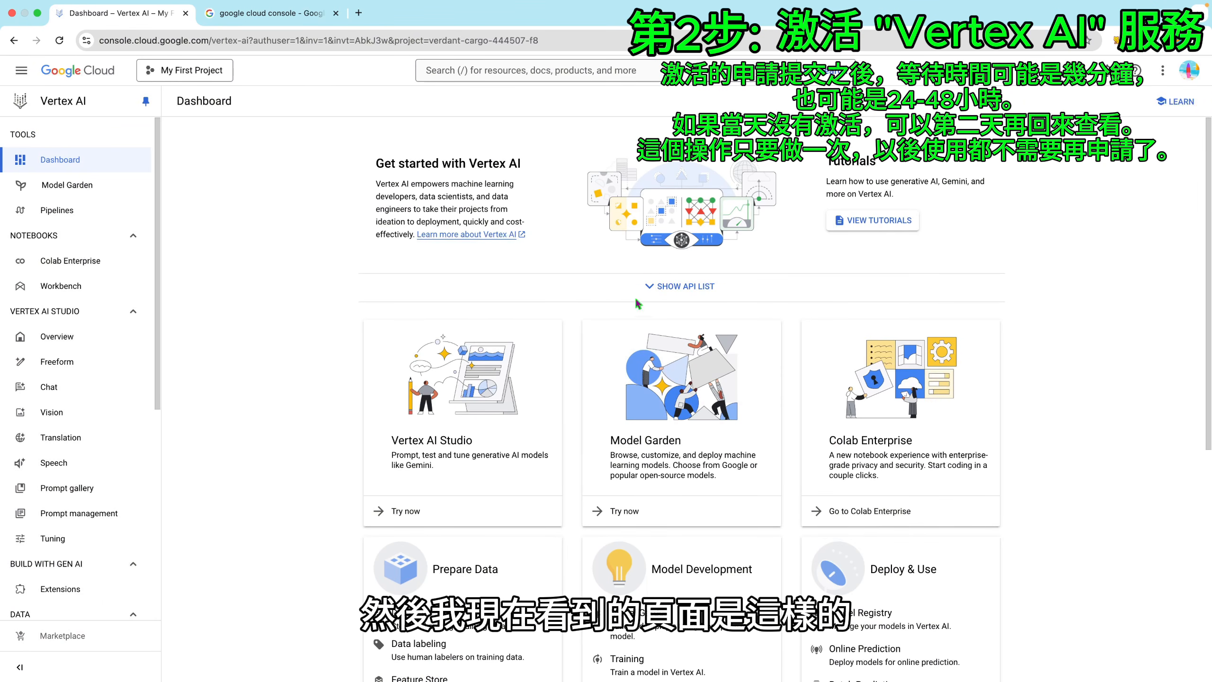
Expand the dashboard's API list, examine which APIs are enabled across all its cards, and collapse it again
left_click(691, 292)
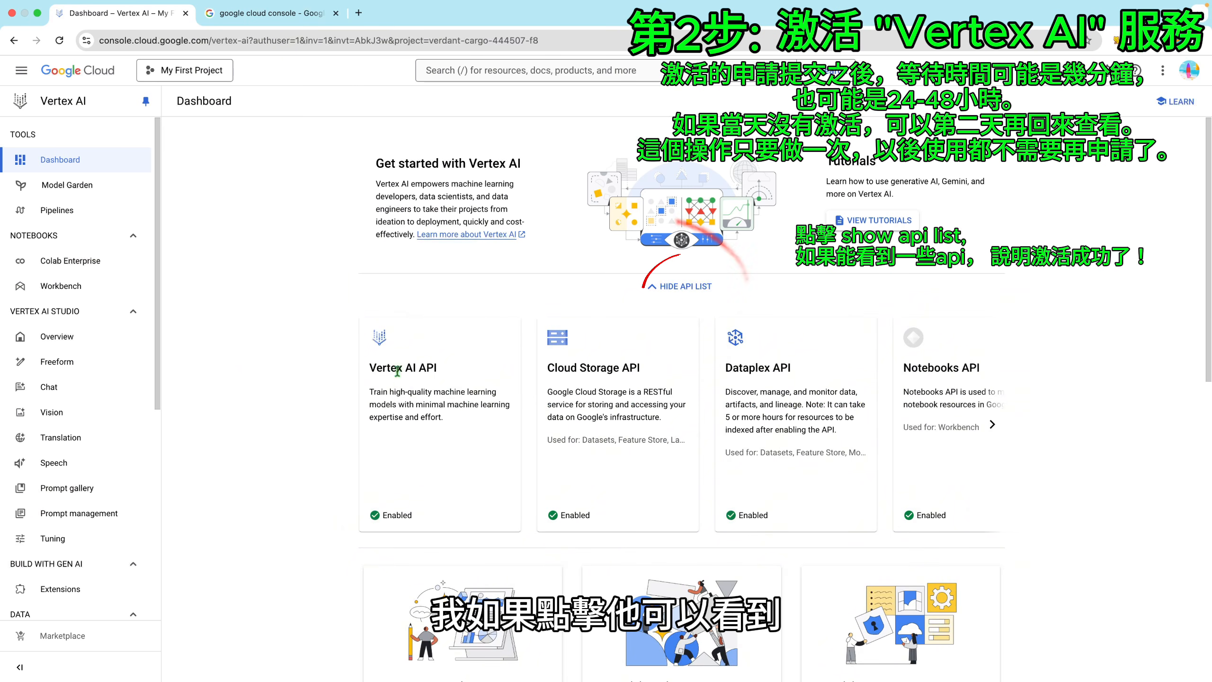
left_click_drag(587, 371, 619, 370)
left_click_drag(748, 371, 787, 371)
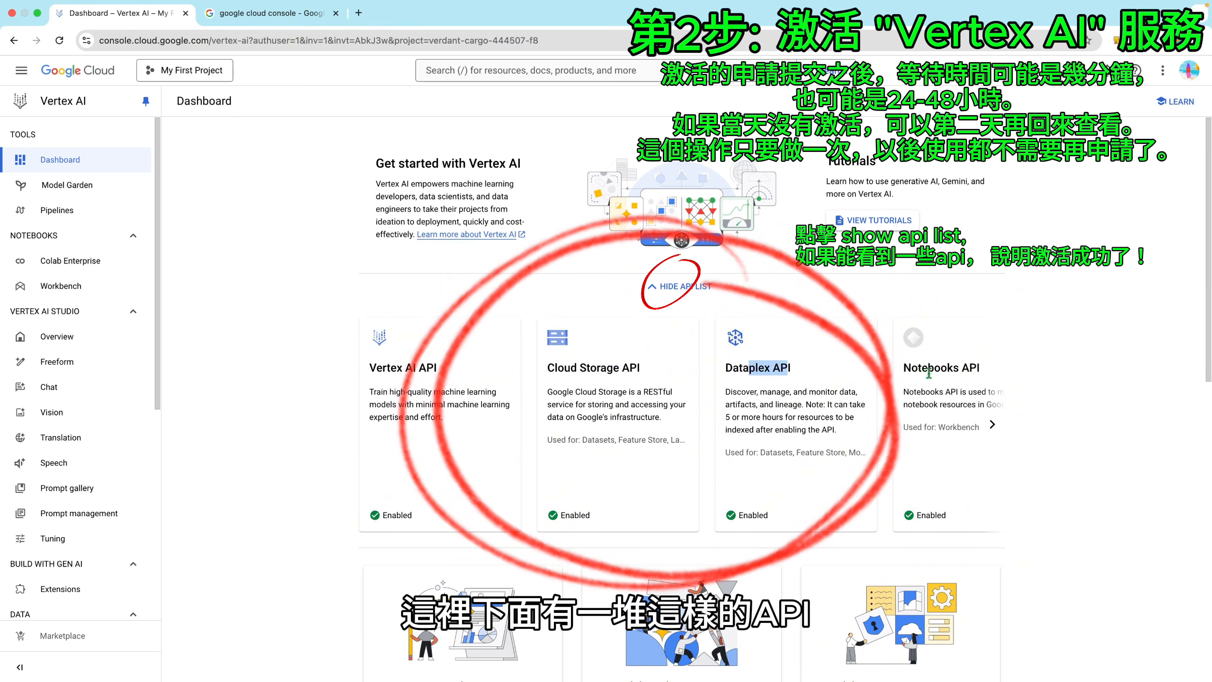
left_click_drag(921, 368, 979, 368)
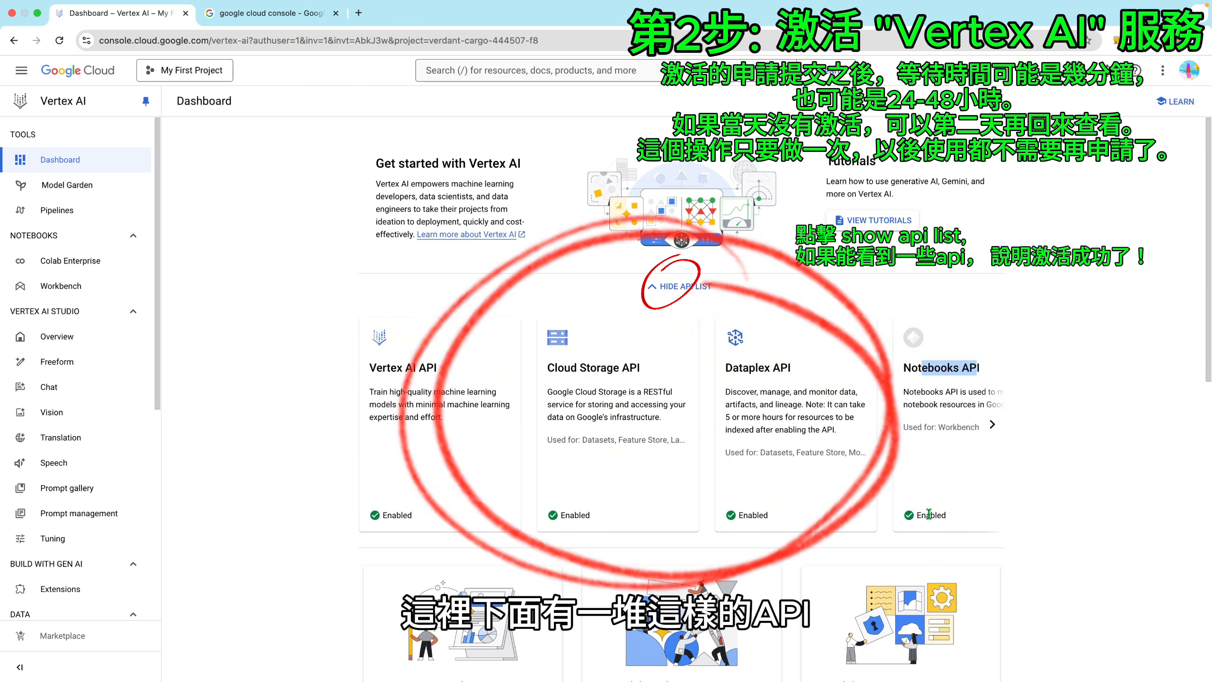
left_click(991, 424)
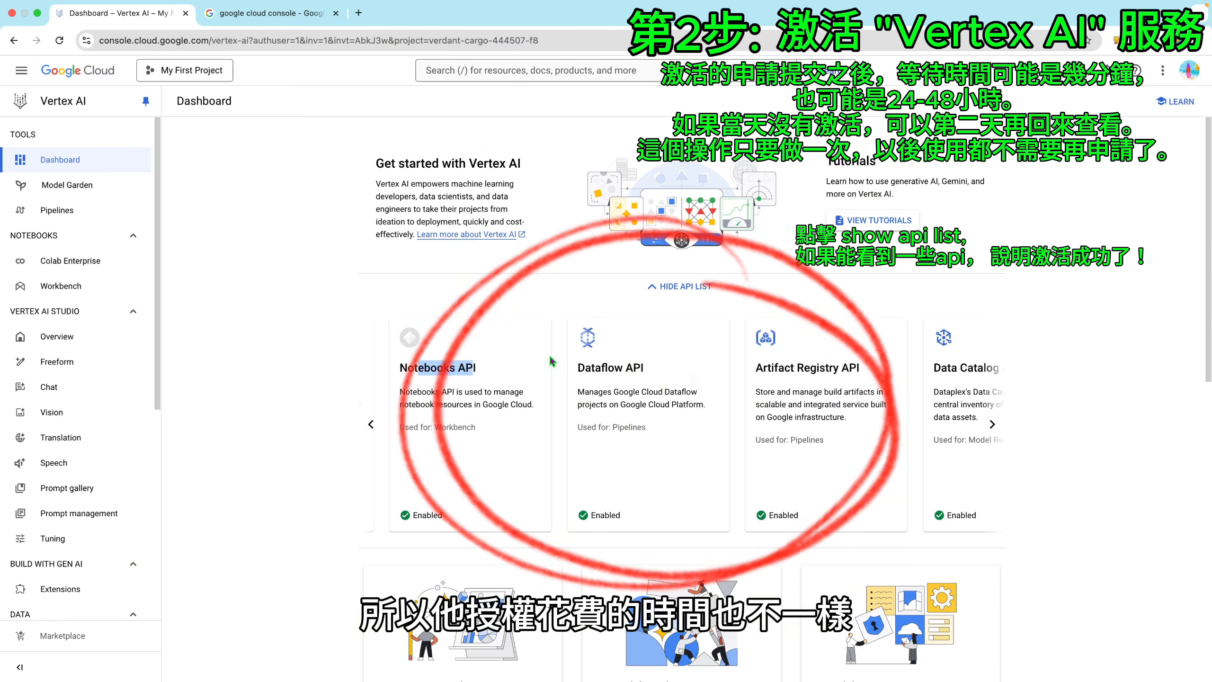
left_click(372, 426)
left_click(992, 425)
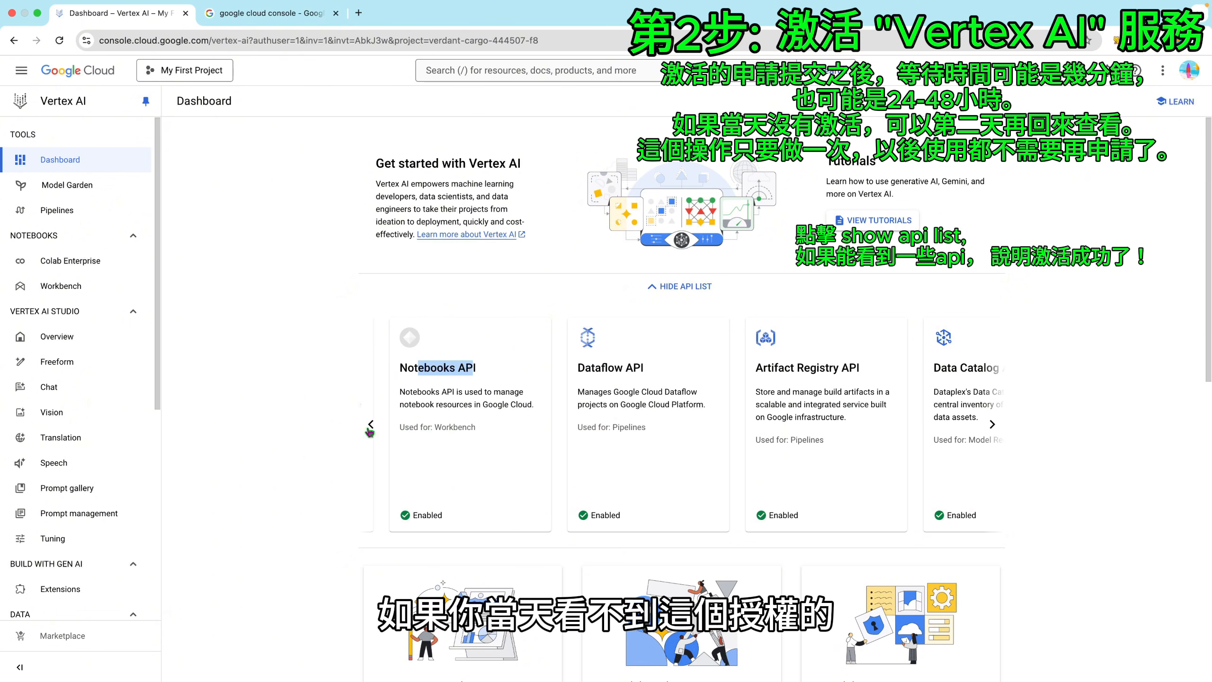
left_click(370, 424)
left_click(702, 286)
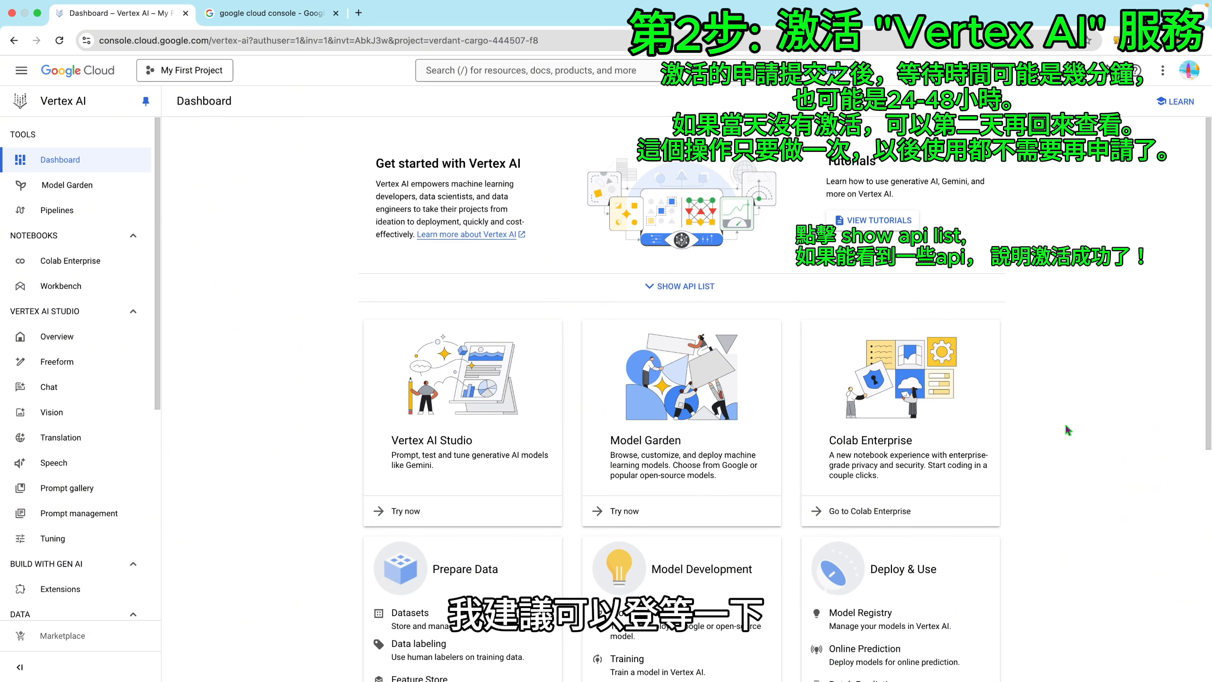
left_click(686, 287)
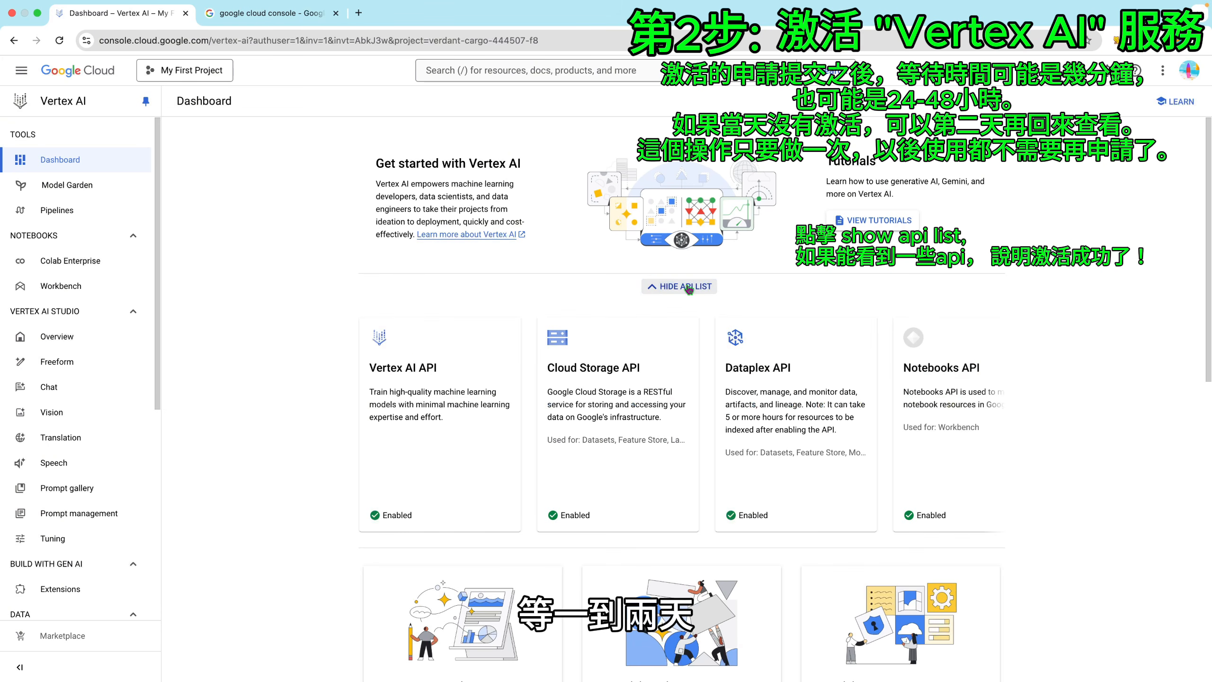
left_click(689, 287)
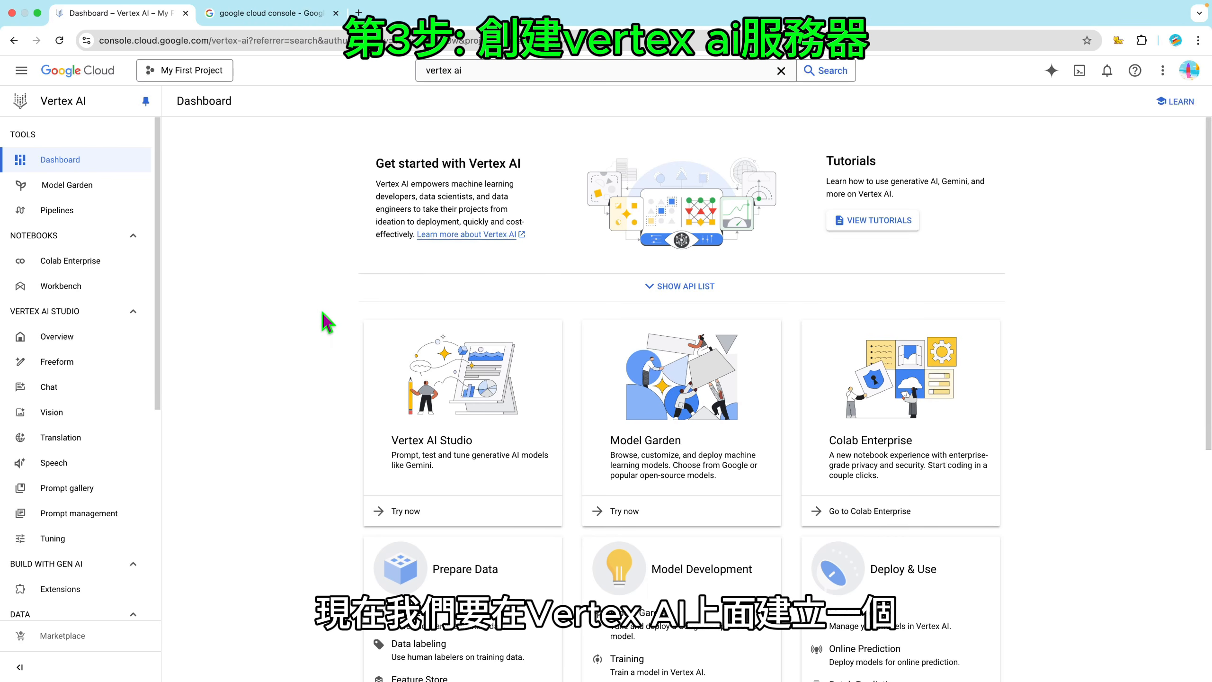
Start a new instance in Vertex AI Workbench and review its region choices from the US down to the Asian locations
left_click(62, 289)
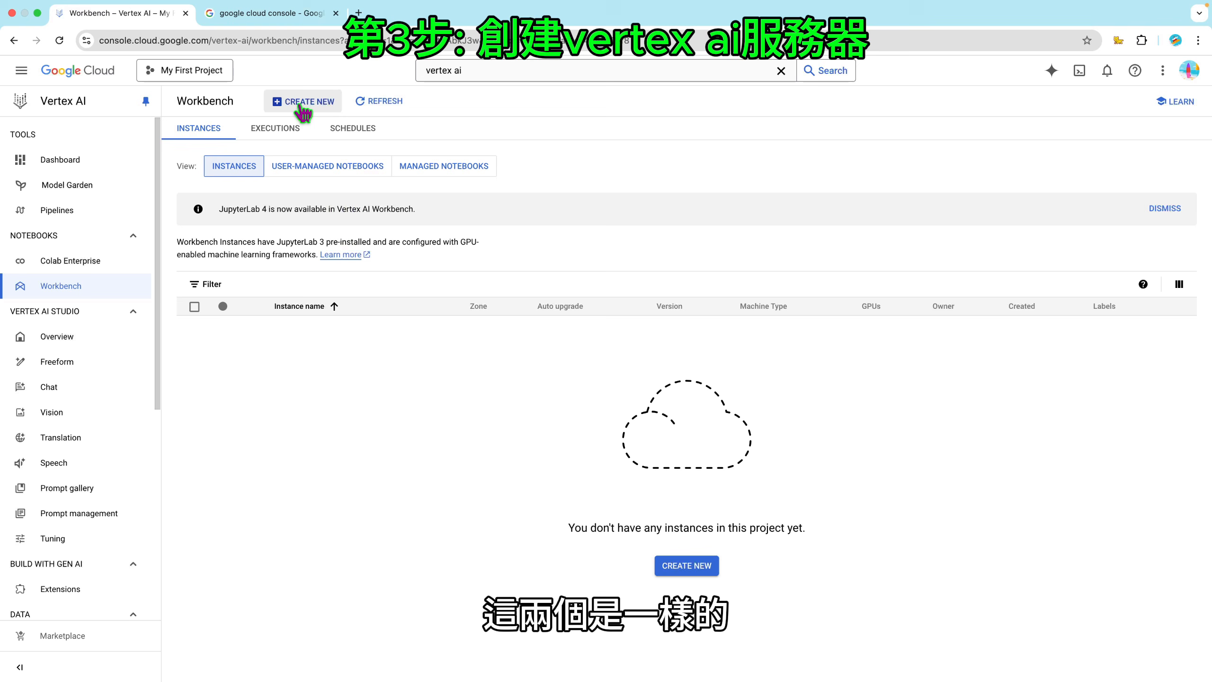
left_click(302, 106)
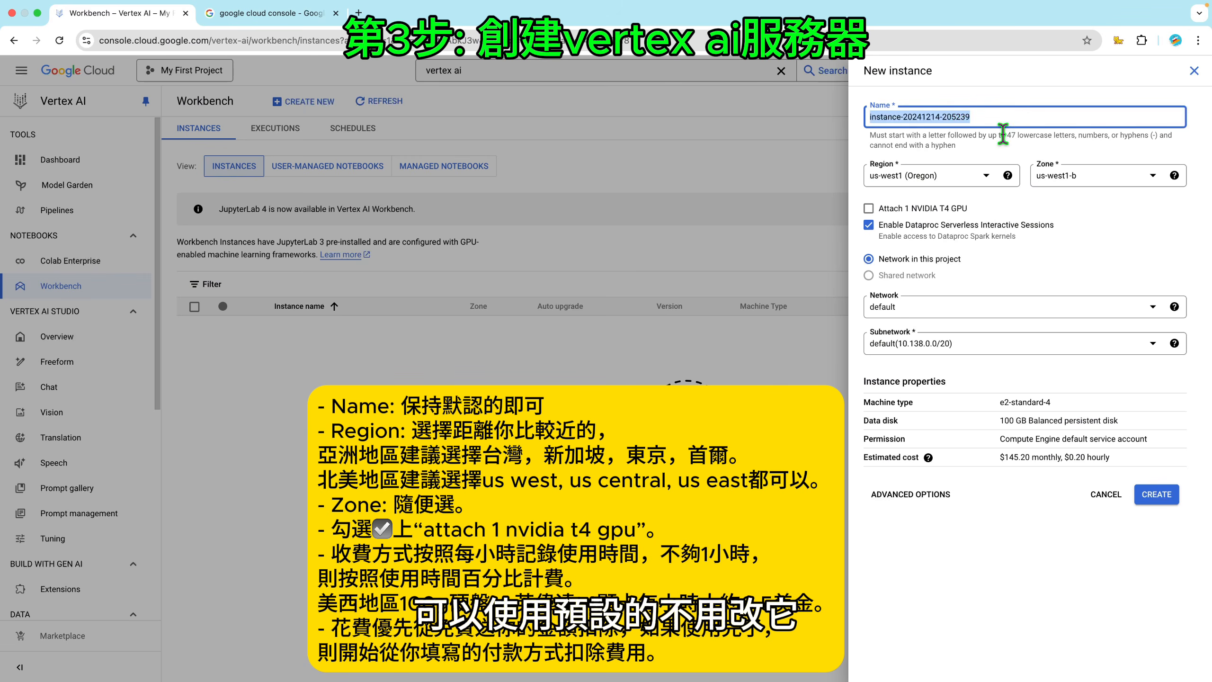
left_click(973, 183)
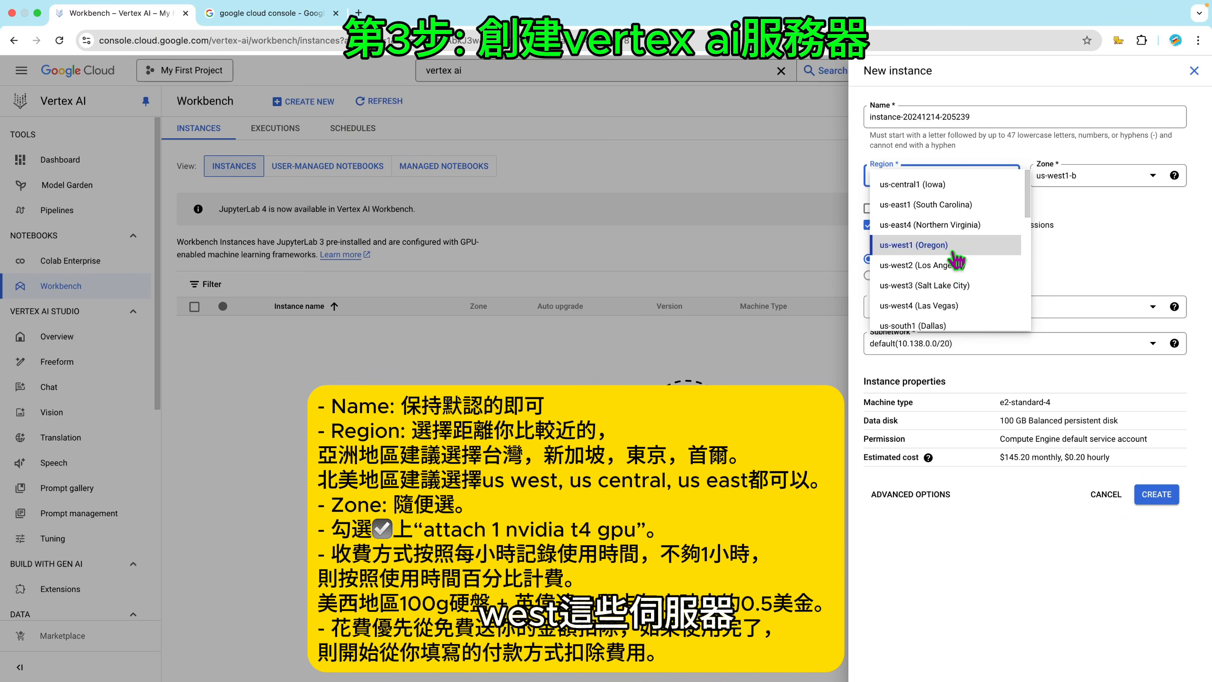
scroll(956, 257, "down", 2)
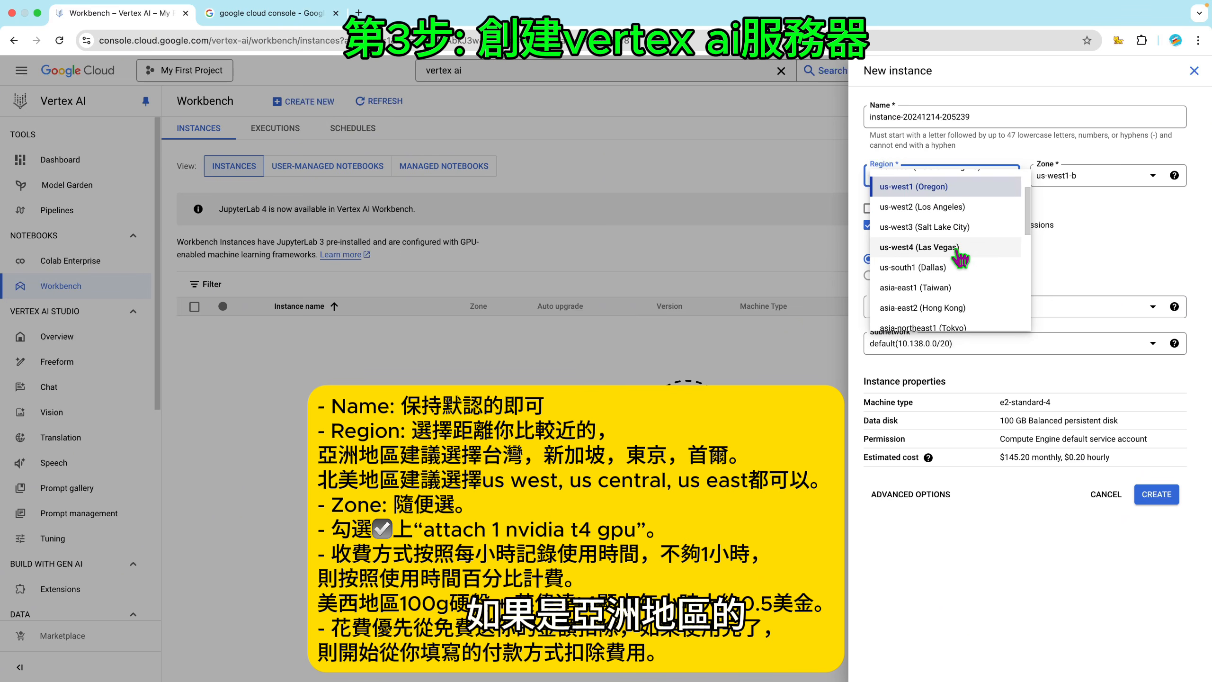
scroll(959, 258, "down", 1)
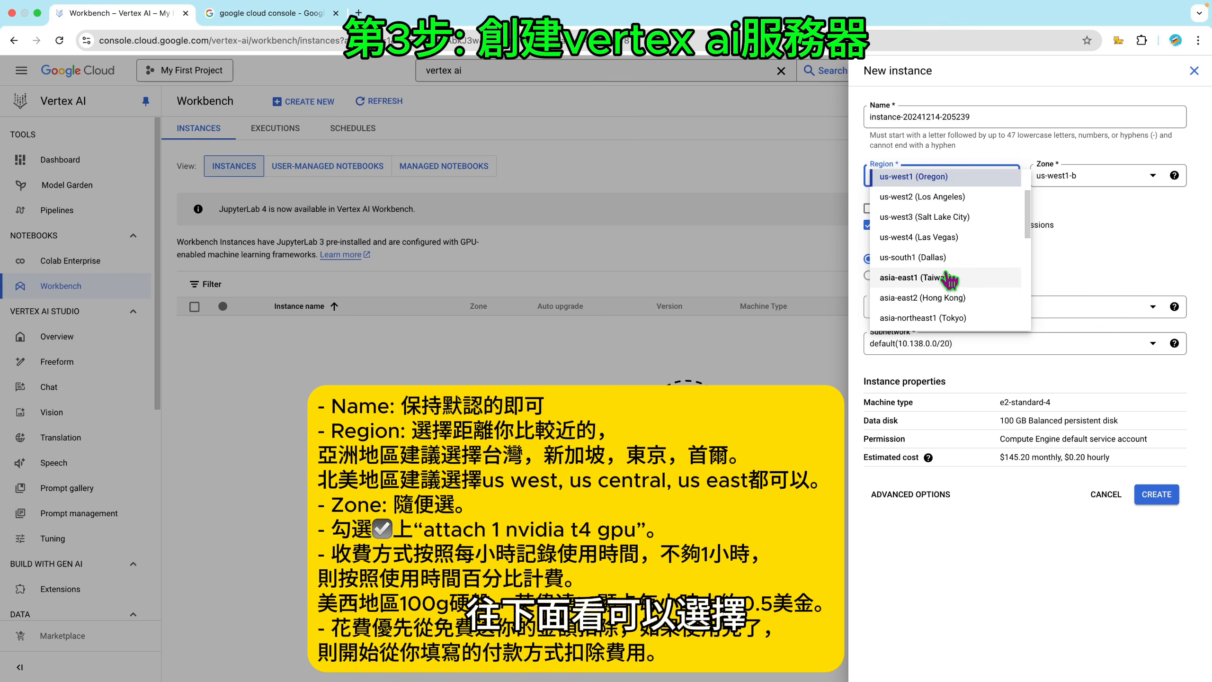
scroll(935, 277, "down", 1)
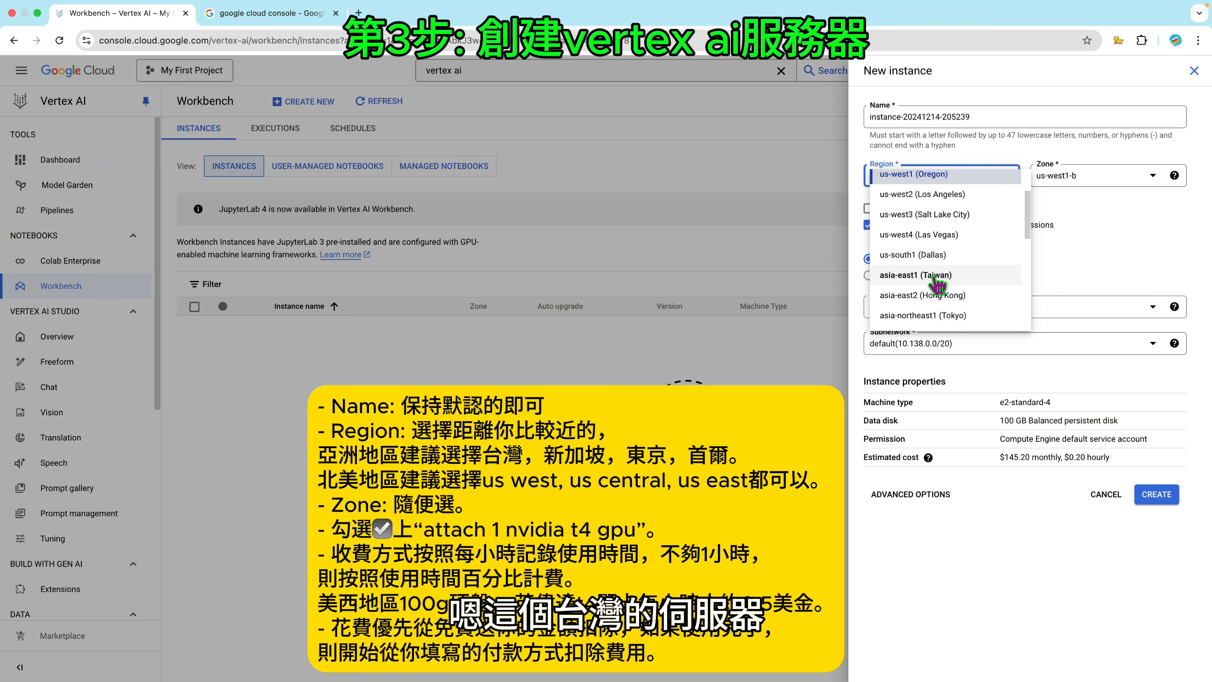
scroll(937, 292, "down", 1)
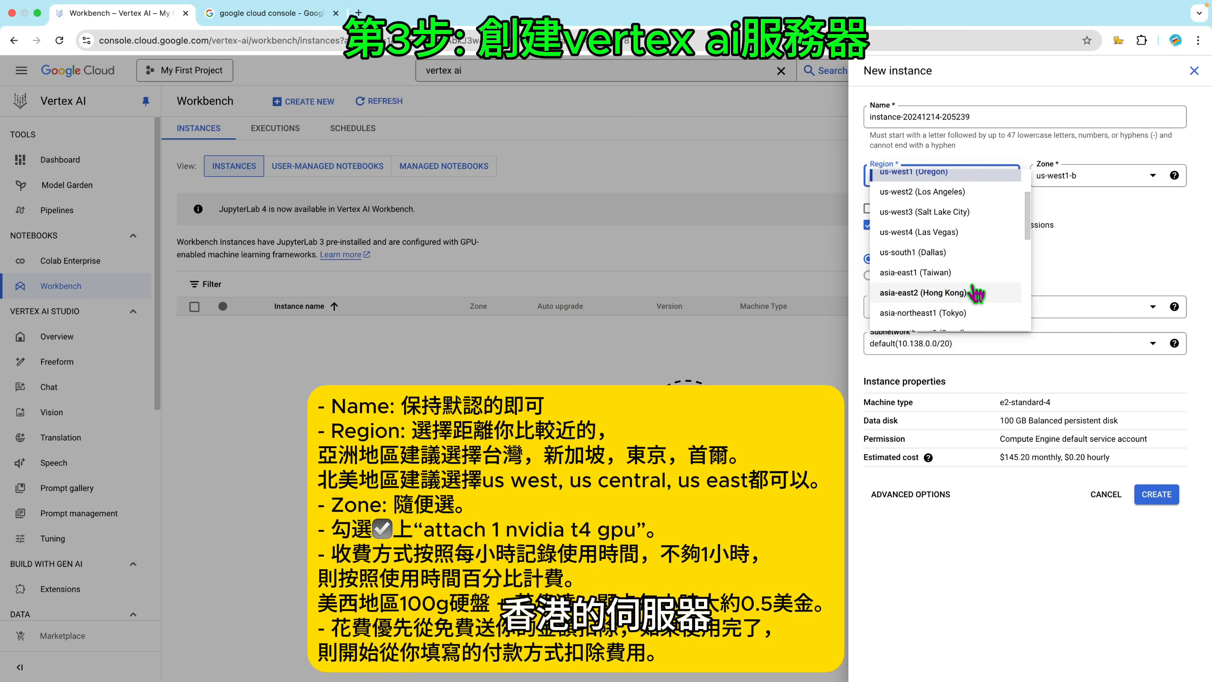
scroll(952, 298, "down", 1)
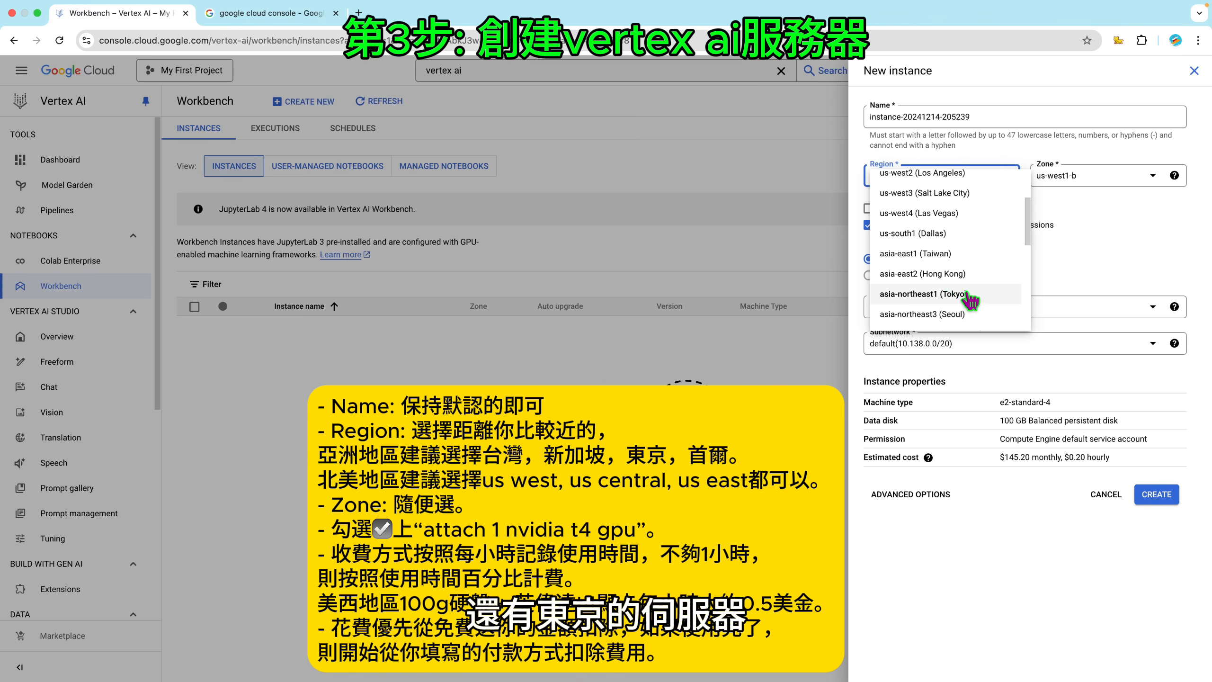
Review the zone choices, keep us-west1-b, and attach 1 NVIDIA T4 GPU to the new instance
left_click(1095, 178)
left_click(1100, 184)
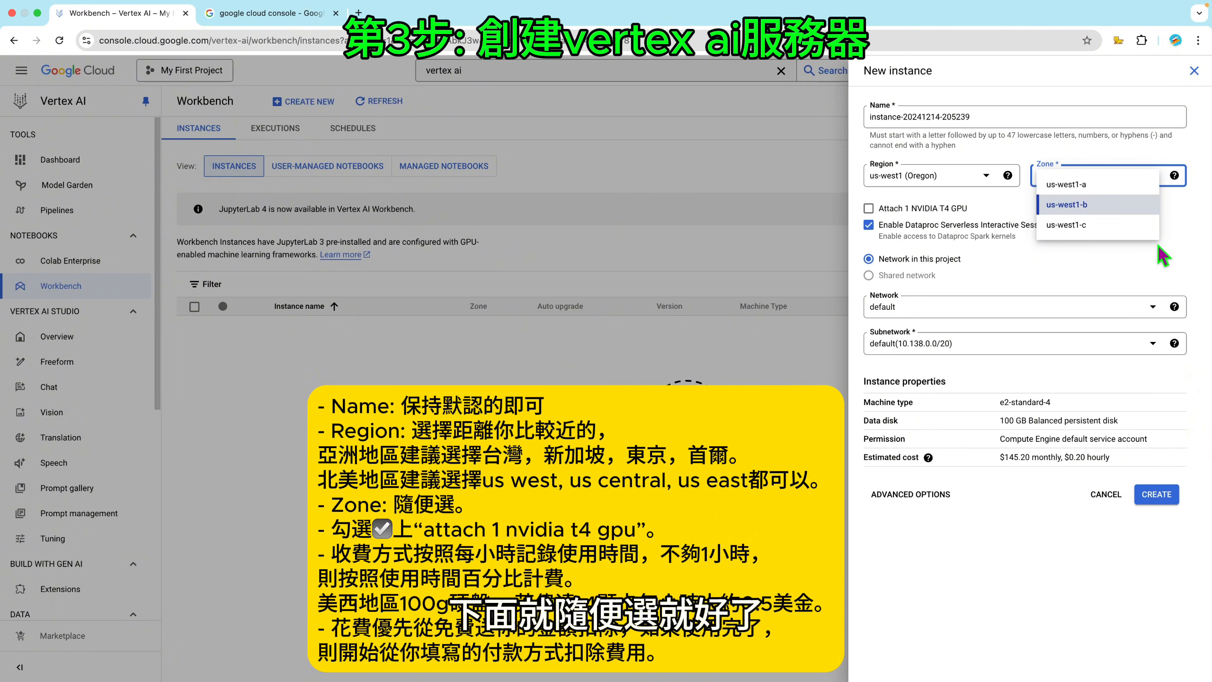
left_click(1176, 250)
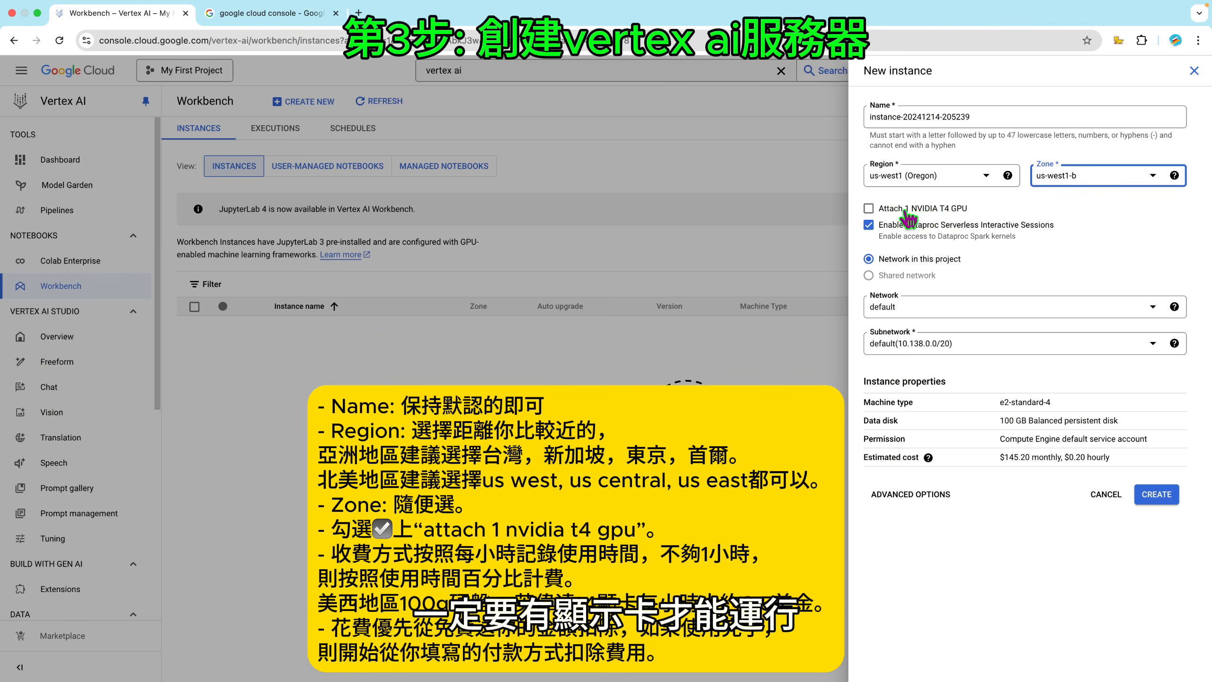
left_click(870, 210)
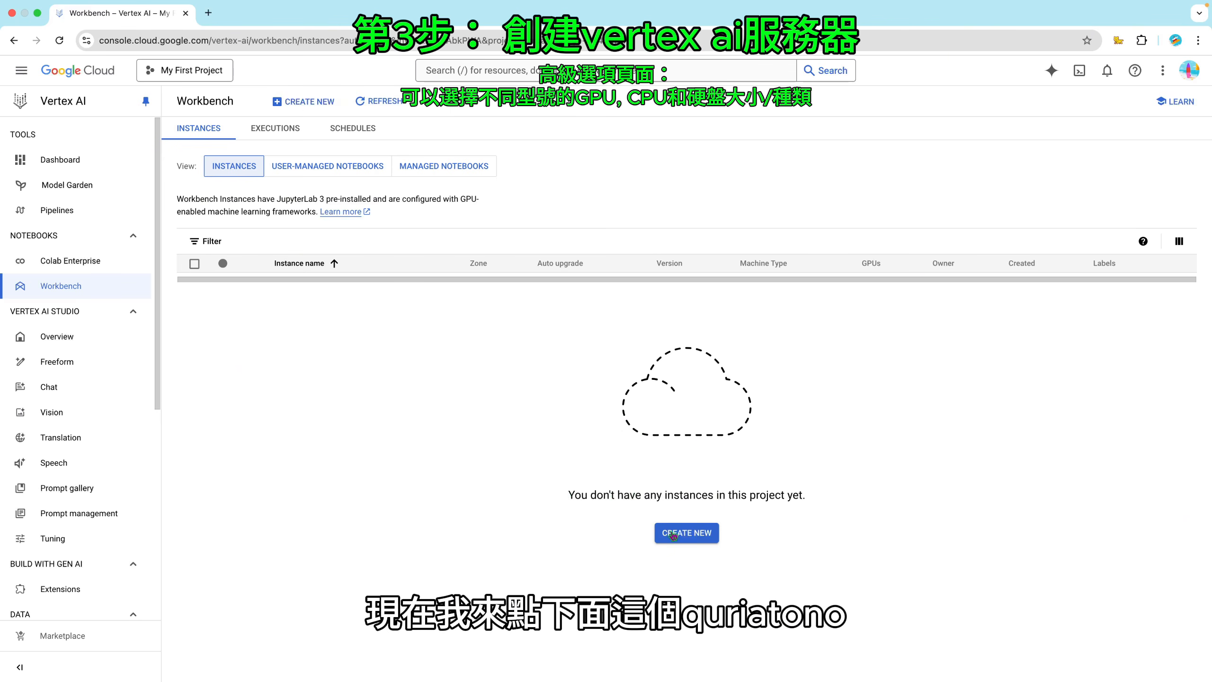
Open the full Create instance page and review its details, keeping the default name, region us-west4 (Las Vegas) and zone us-west4-a
left_click(687, 541)
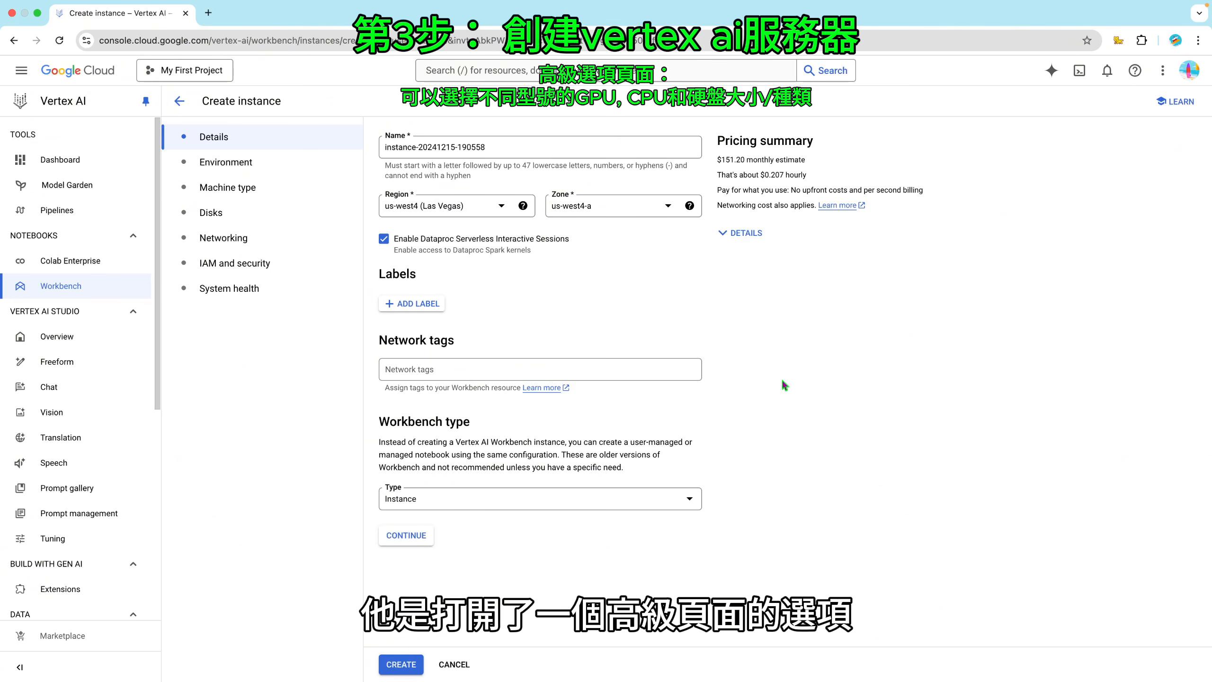
left_click(459, 146)
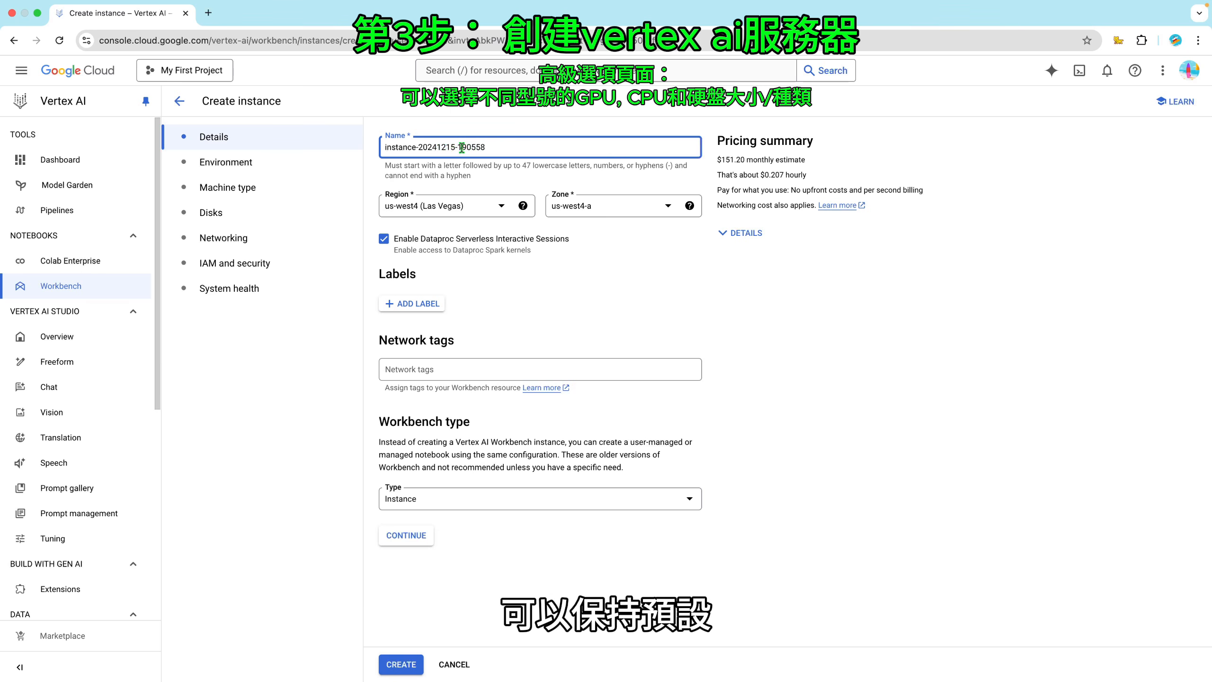
left_click(474, 211)
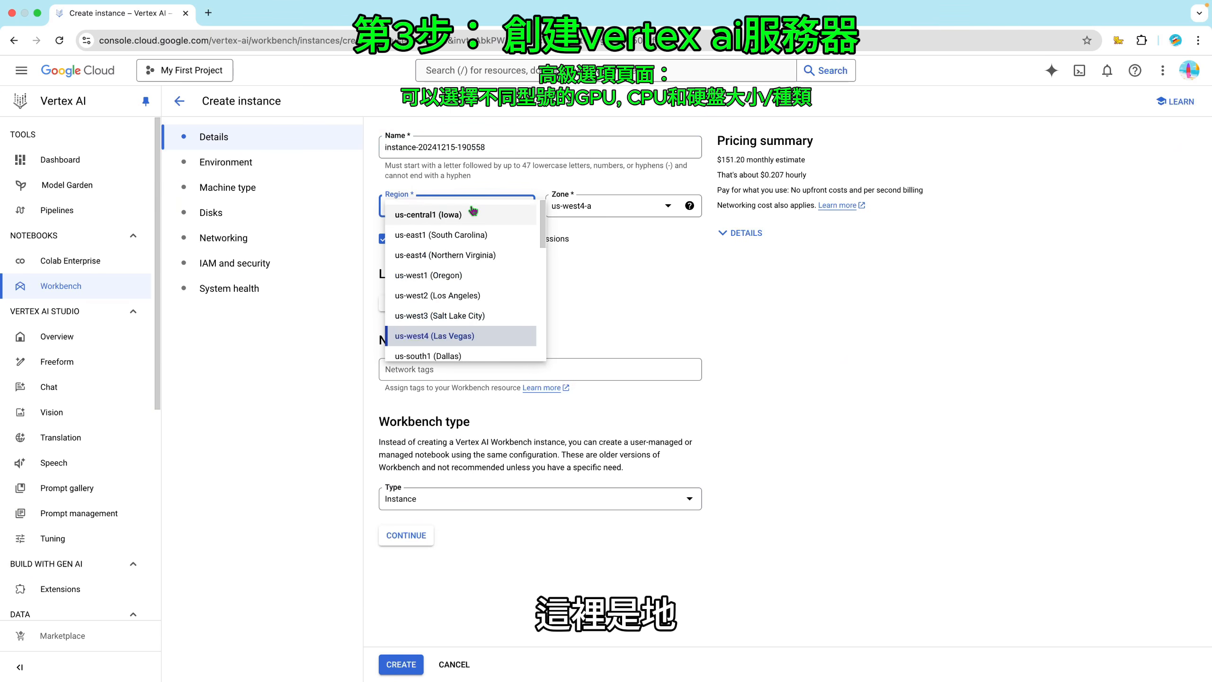
left_click(632, 284)
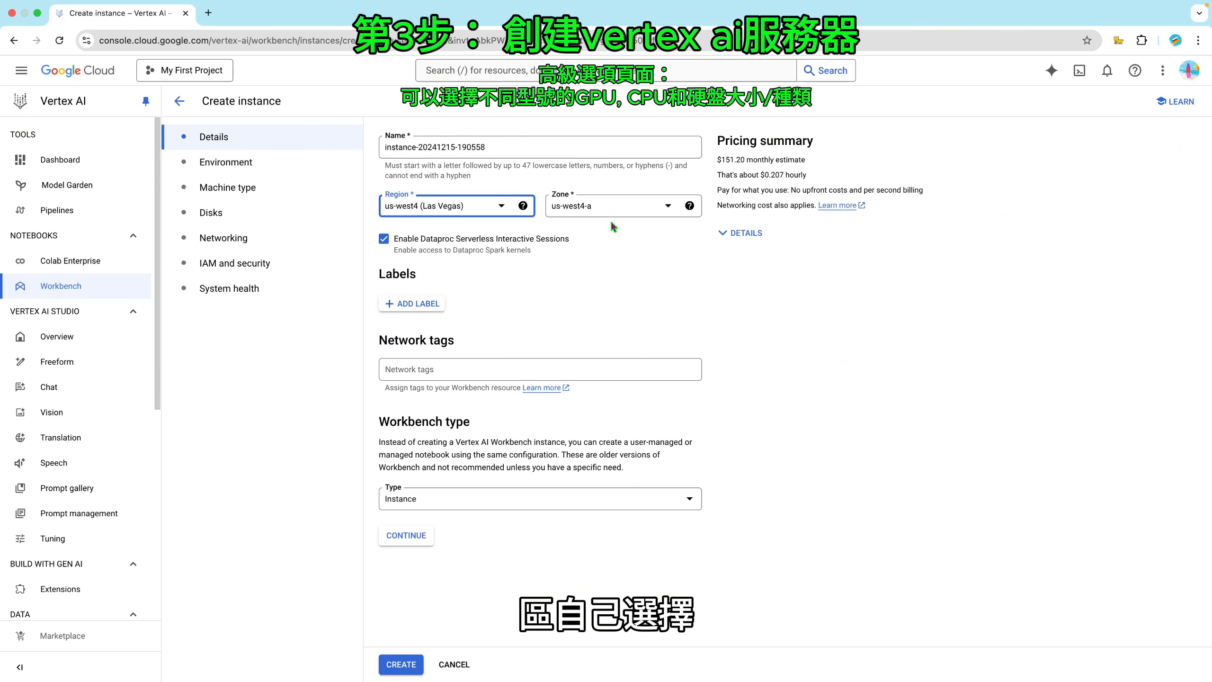
left_click(604, 206)
left_click(575, 325)
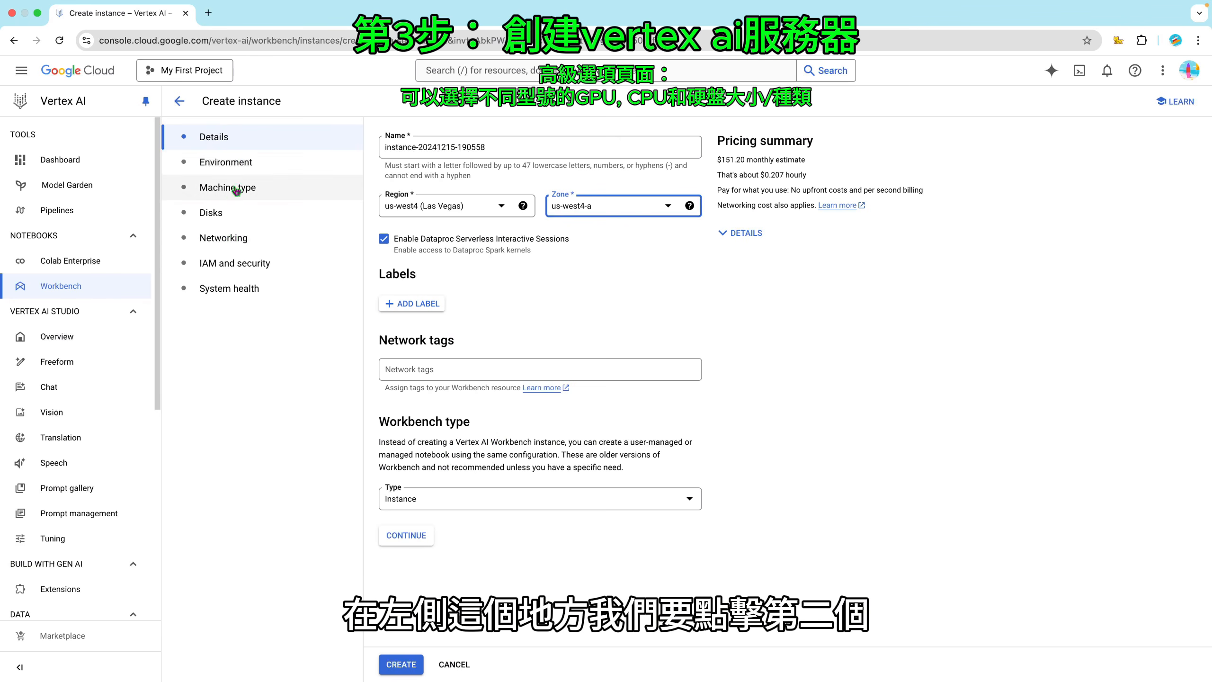
Look over the instance's environment options and switch its machine type category from General purpose to GPUs
left_click(231, 166)
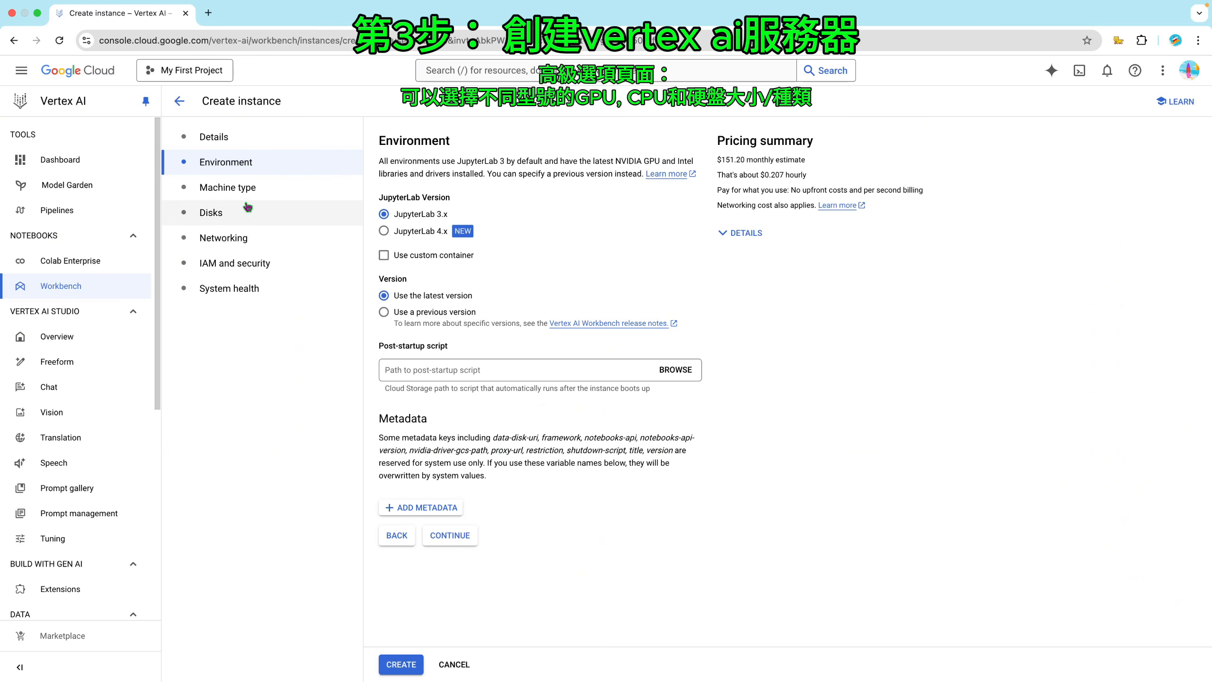
left_click(221, 191)
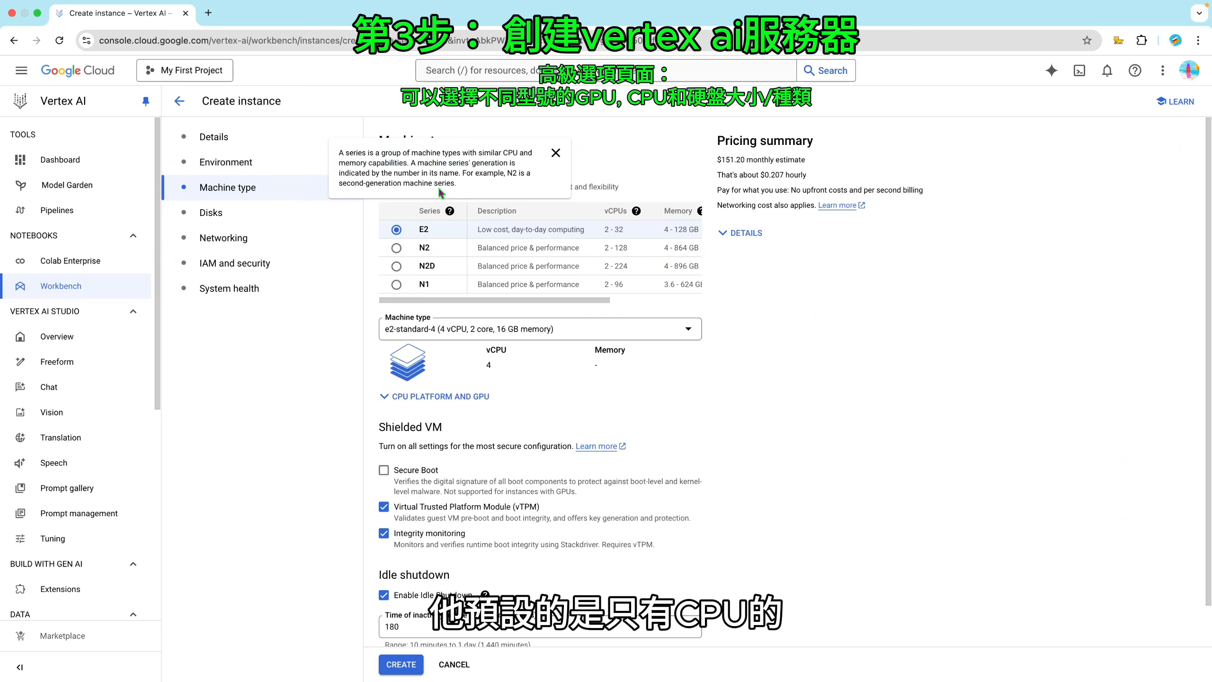
left_click(555, 154)
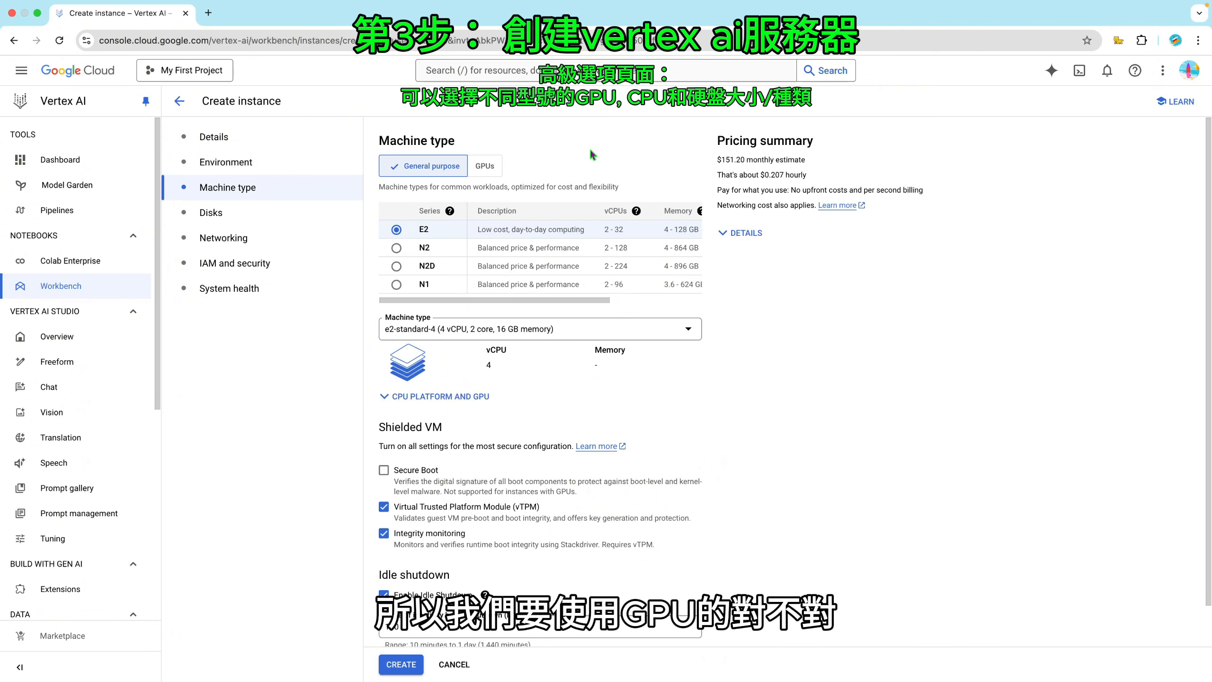
left_click(492, 168)
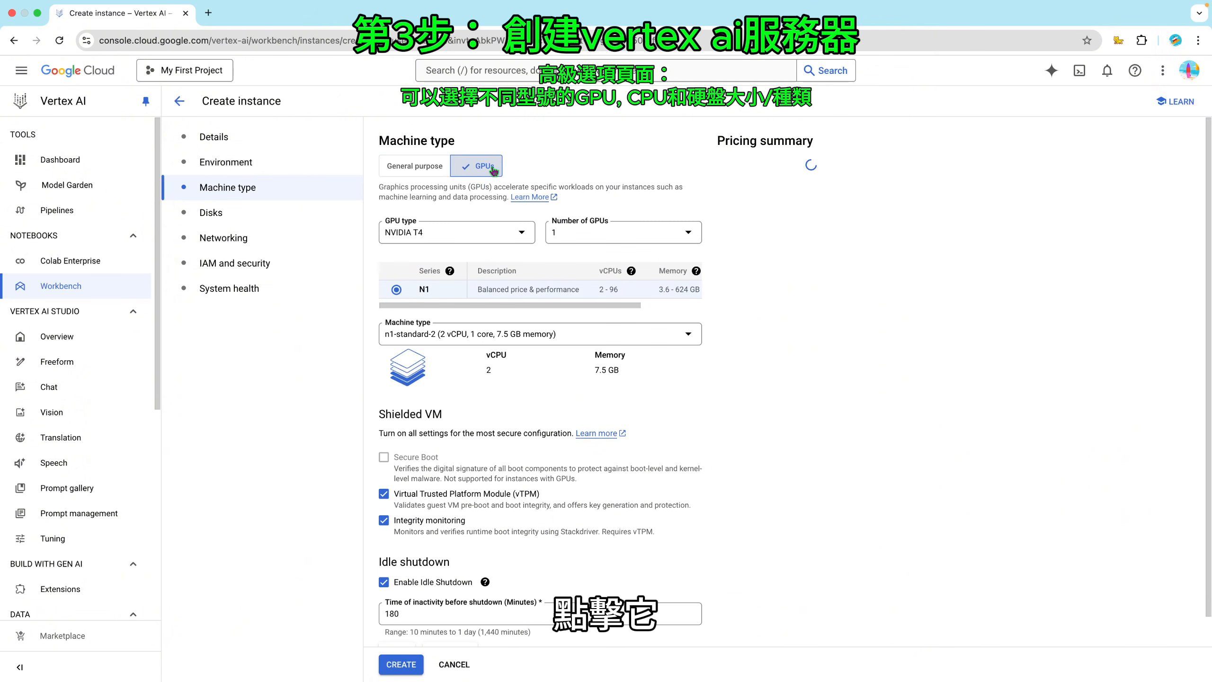
Review the GPU types available for the instance and choose NVIDIA T4
left_click(509, 237)
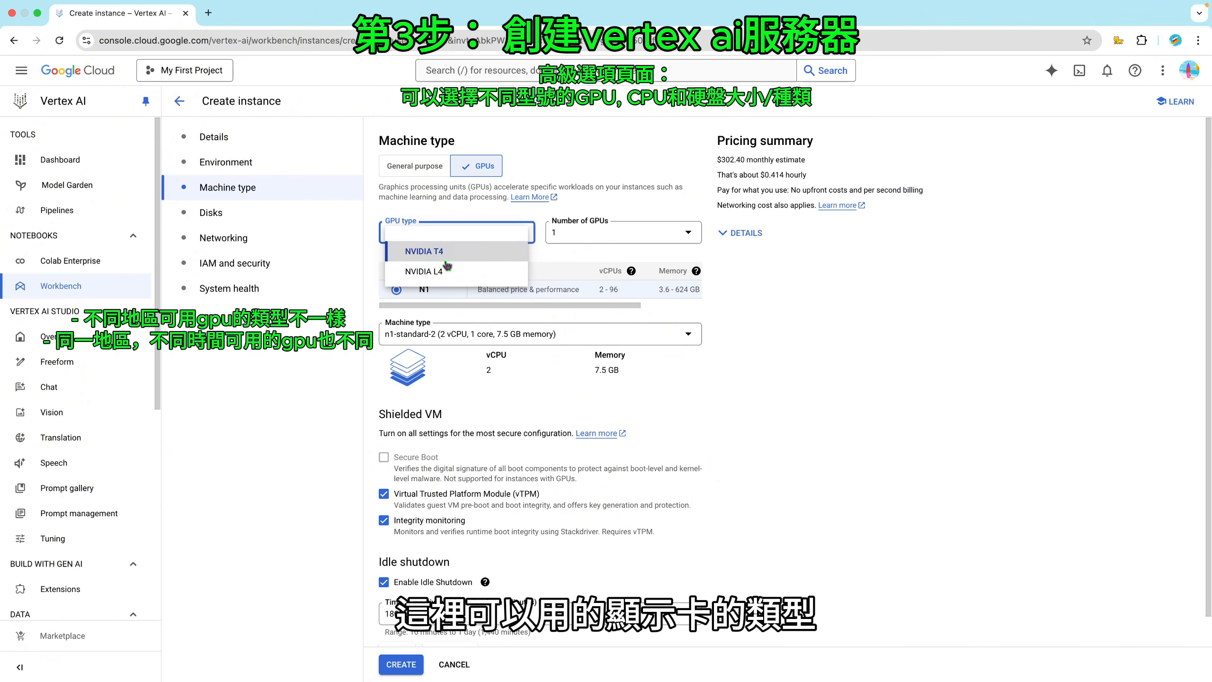
left_click(839, 396)
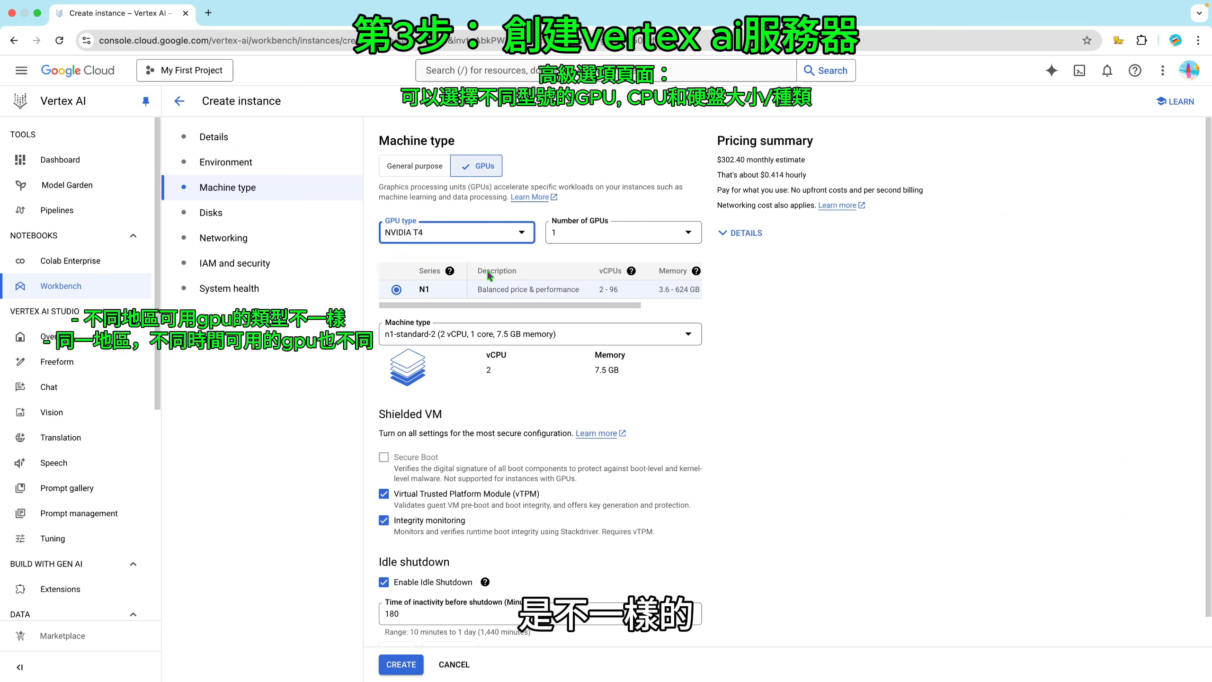
left_click(448, 237)
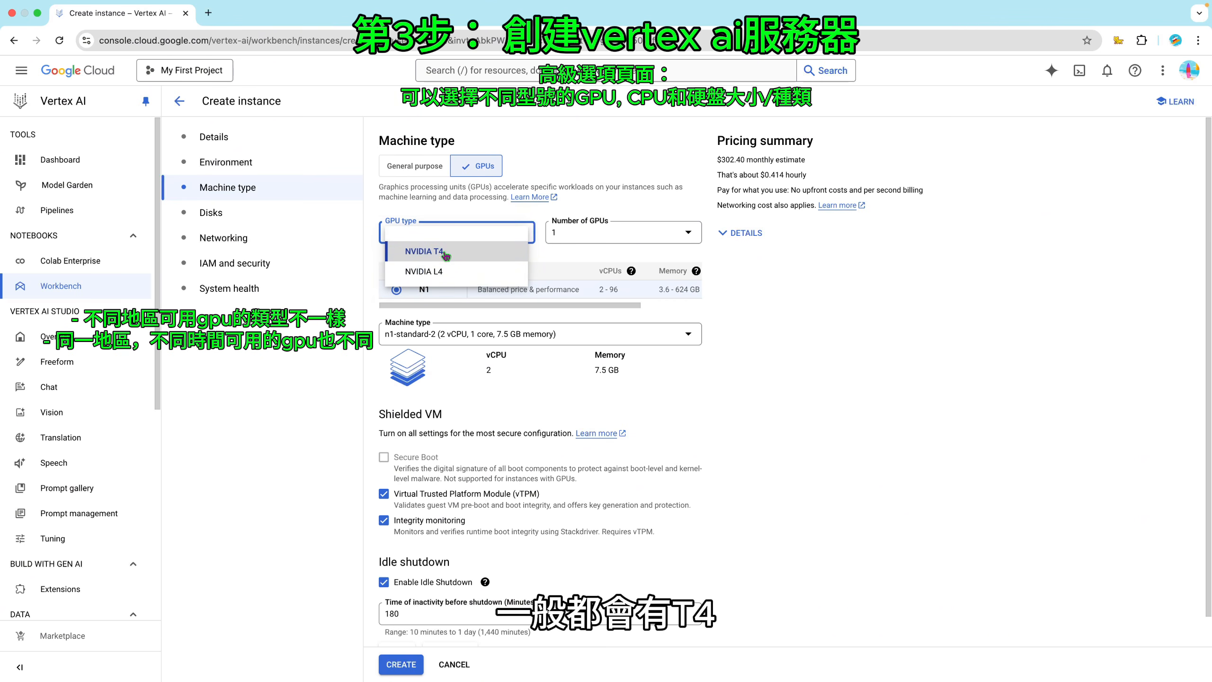
left_click(496, 251)
left_click(463, 244)
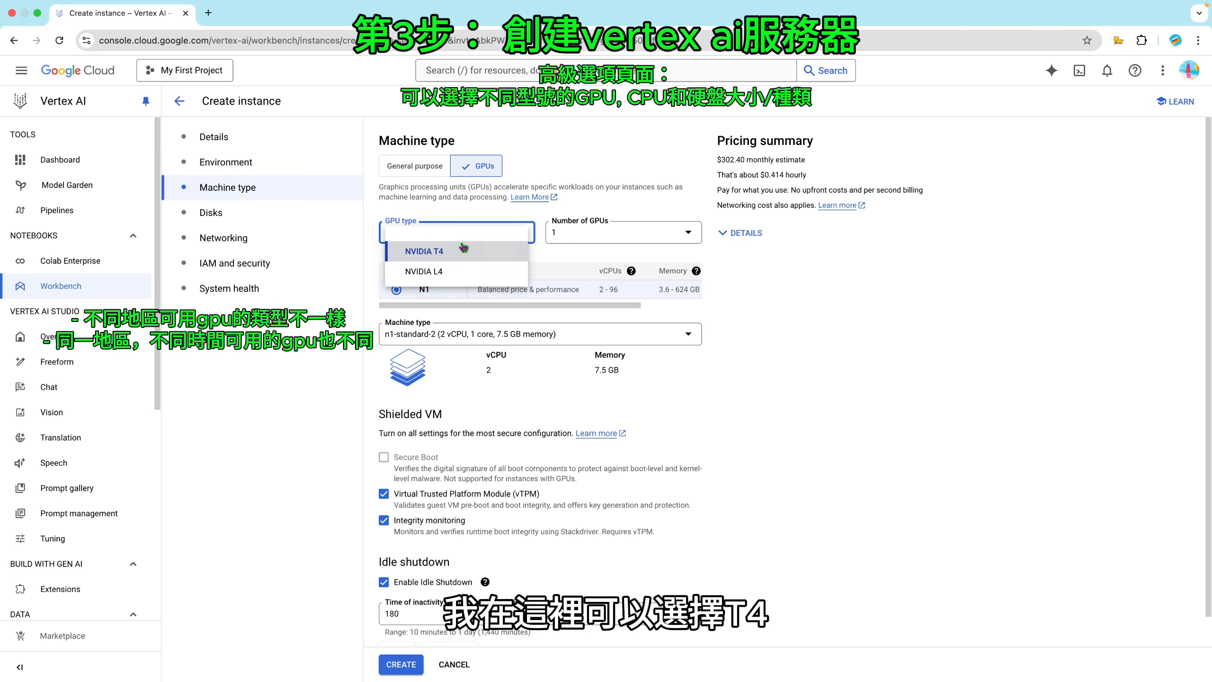
left_click(463, 248)
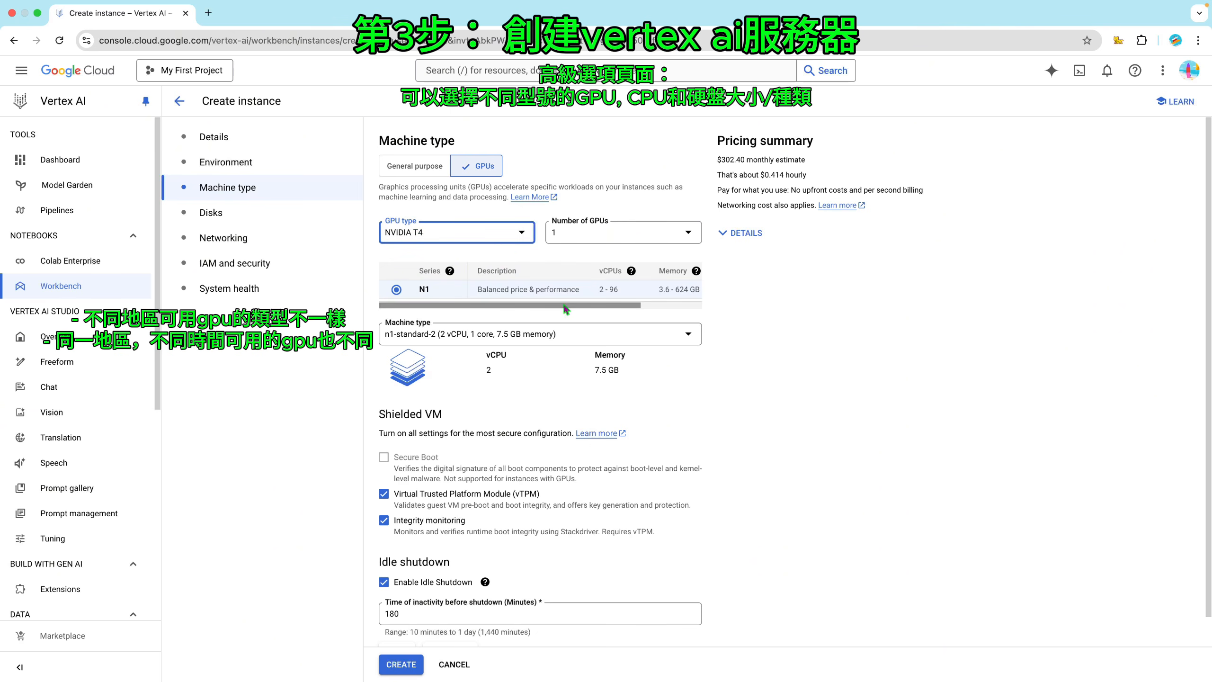
Choose 1 as the number of GPUs and review the N1 series columns and machine sizes, keeping n1-standard-2
left_click_drag(565, 305, 622, 305)
left_click(779, 312)
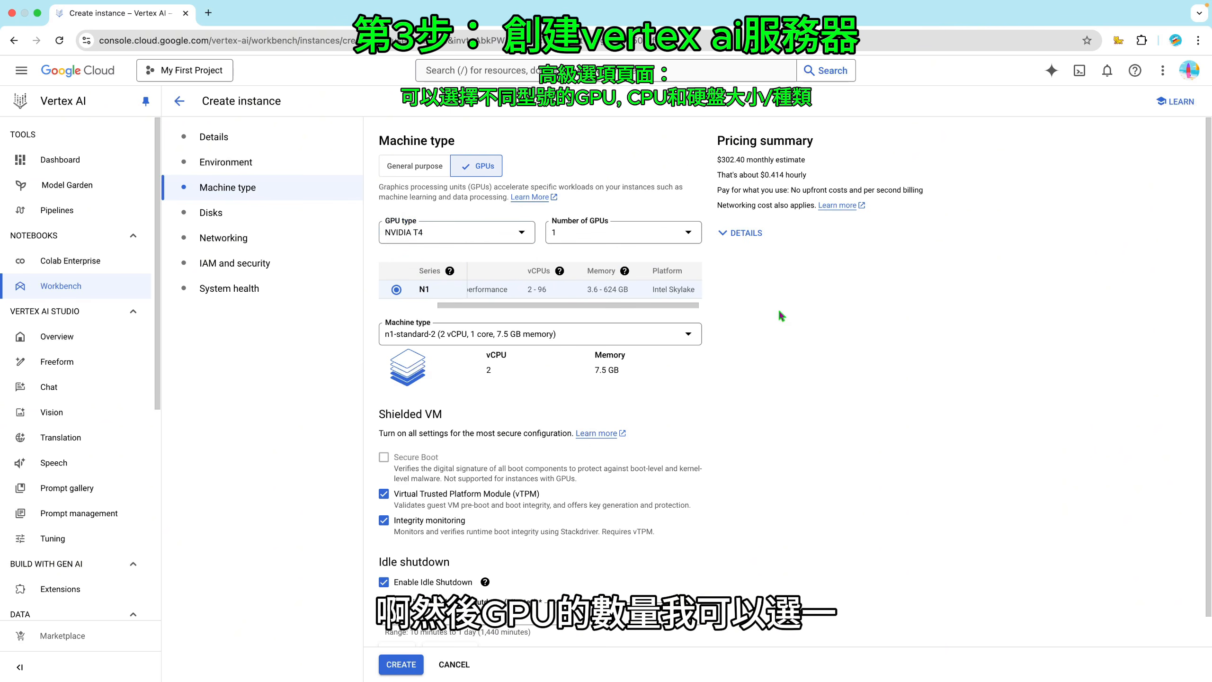
left_click(625, 235)
left_click(599, 250)
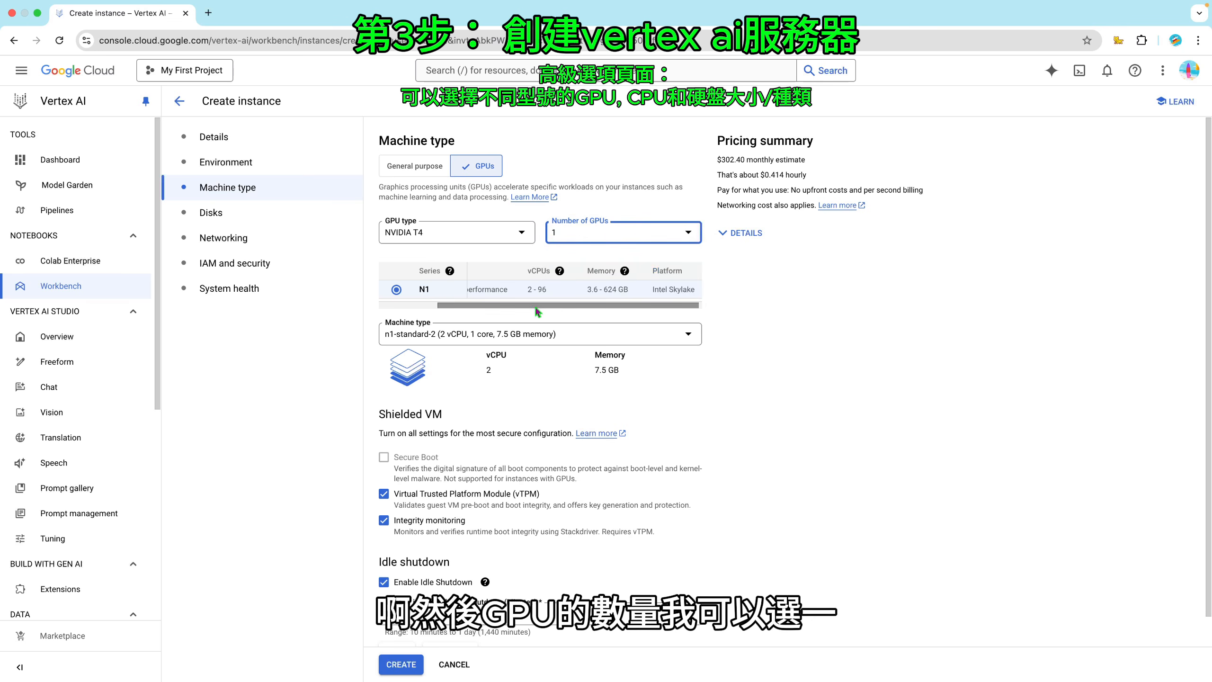
left_click_drag(537, 309, 479, 310)
left_click(529, 338)
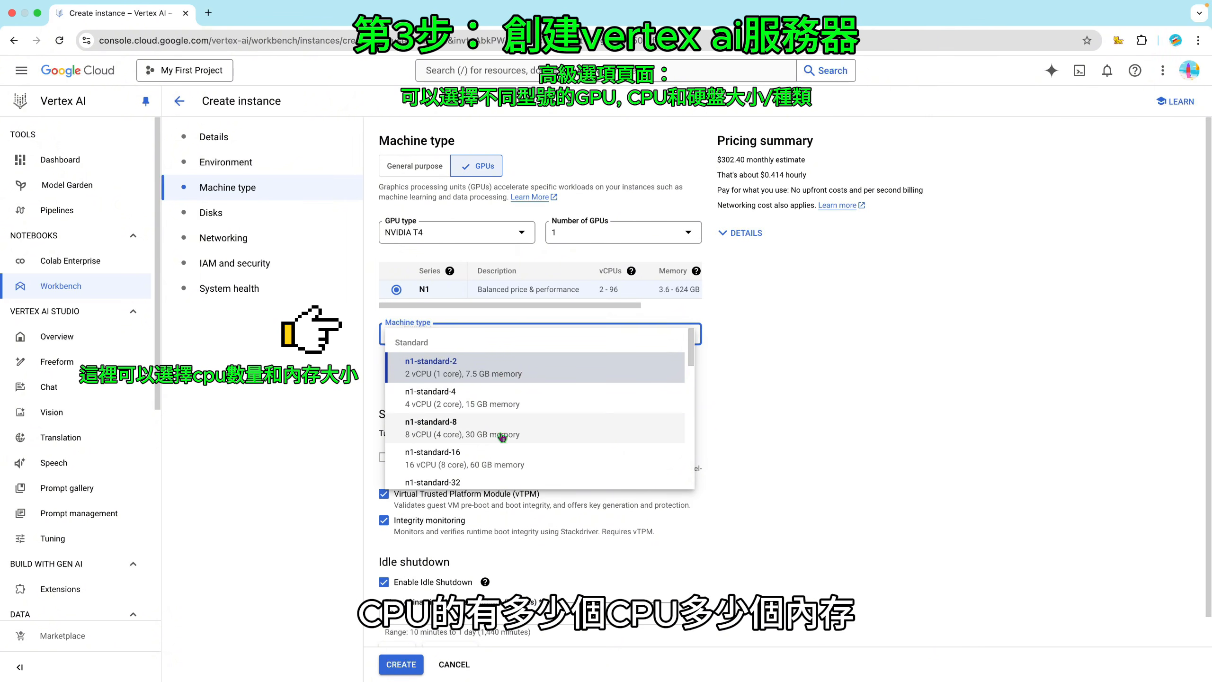
left_click(792, 423)
scroll(792, 423, "down", 1)
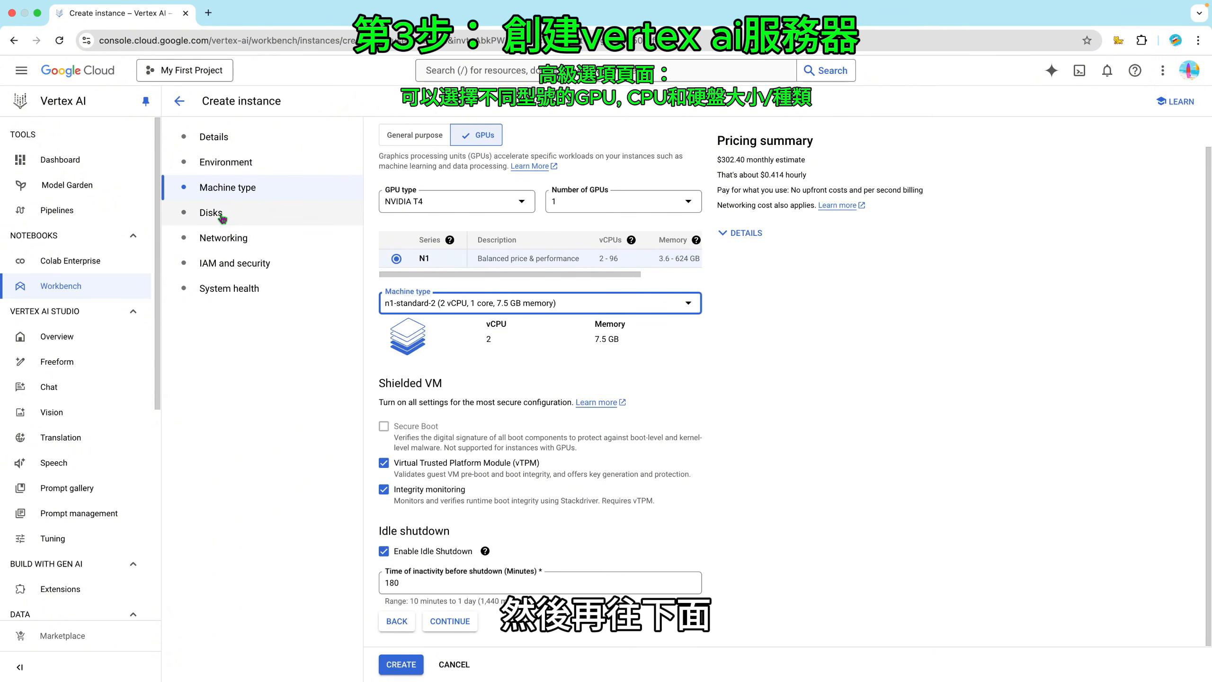
Set the instance's boot disk type to Balanced Persistent Disk and submit the instance for creation
left_click(221, 214)
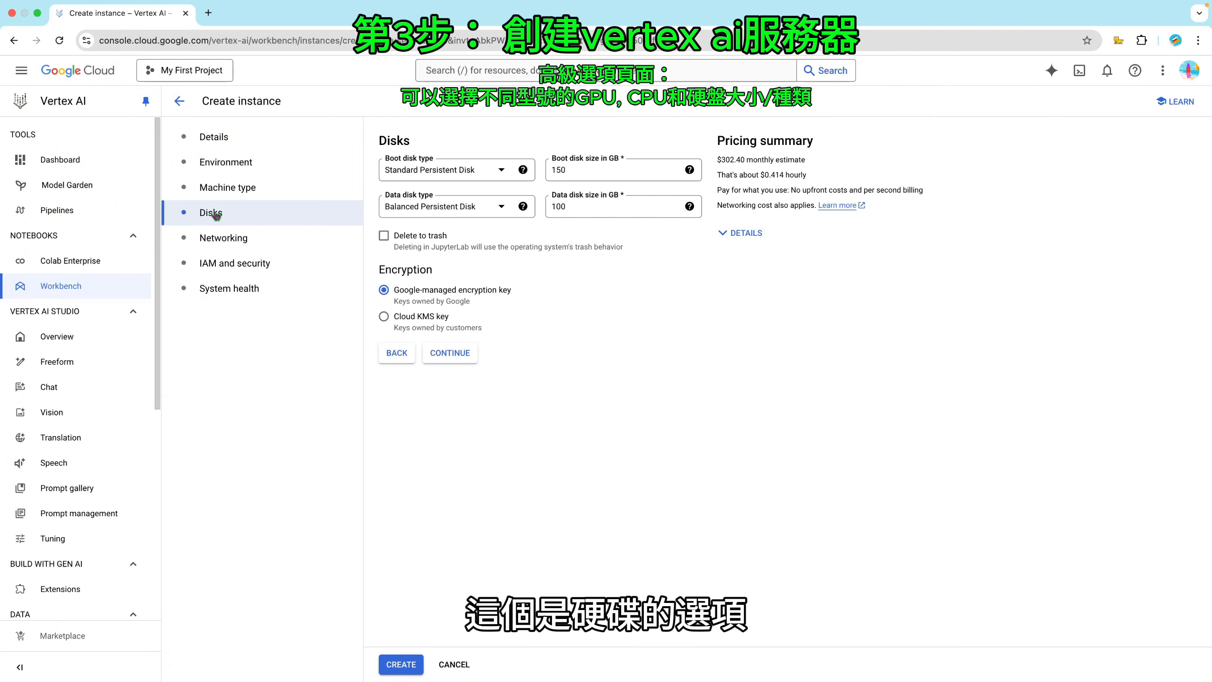
left_click(475, 172)
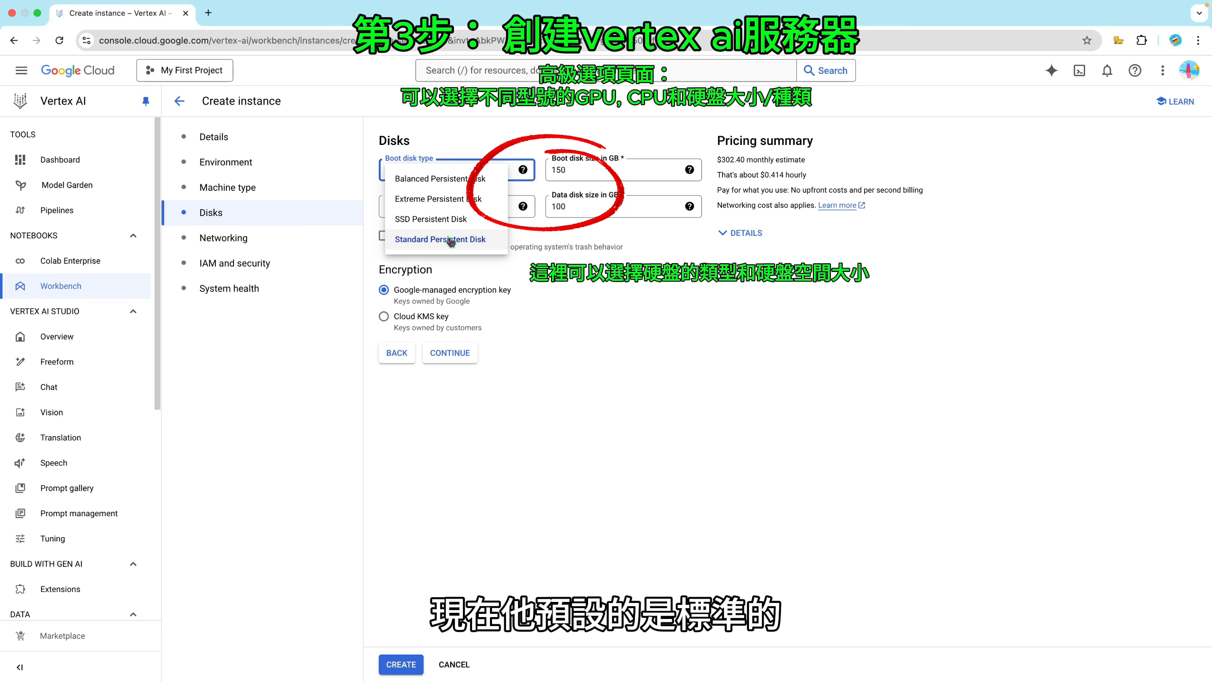
left_click(448, 179)
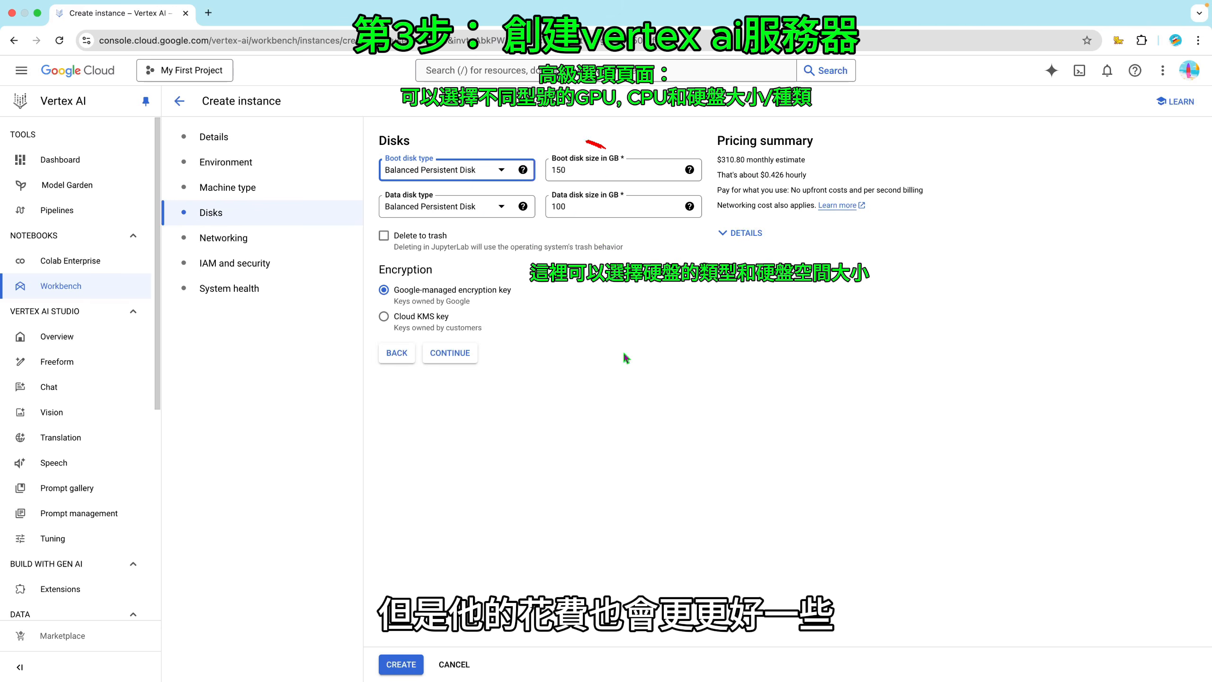
left_click(401, 665)
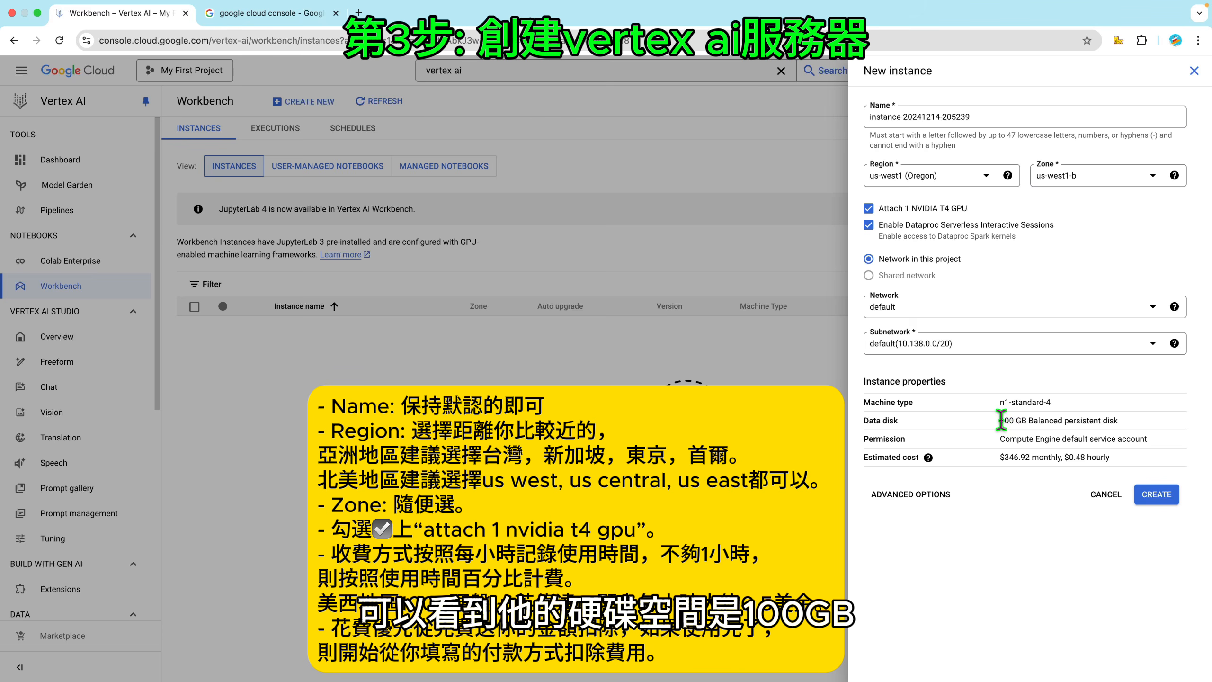
Examine the data disk size and the monthly and hourly estimated cost in the new instance's properties
left_click_drag(1001, 420, 1029, 421)
left_click(1040, 476)
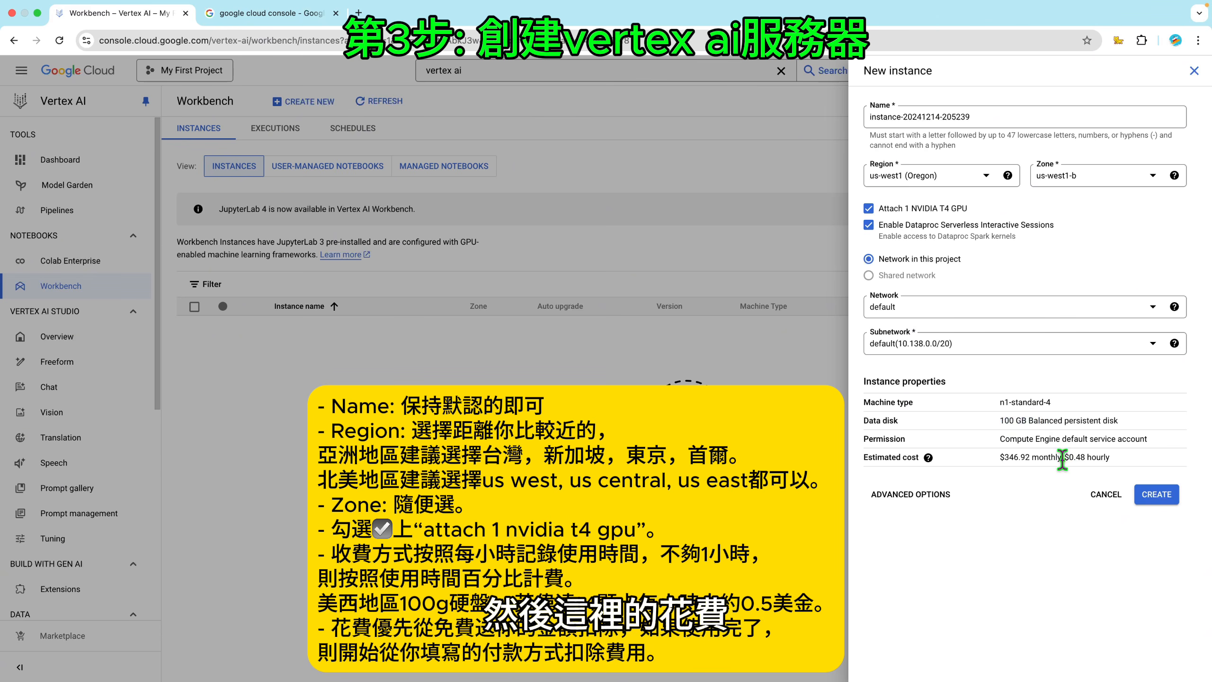
left_click(1102, 459)
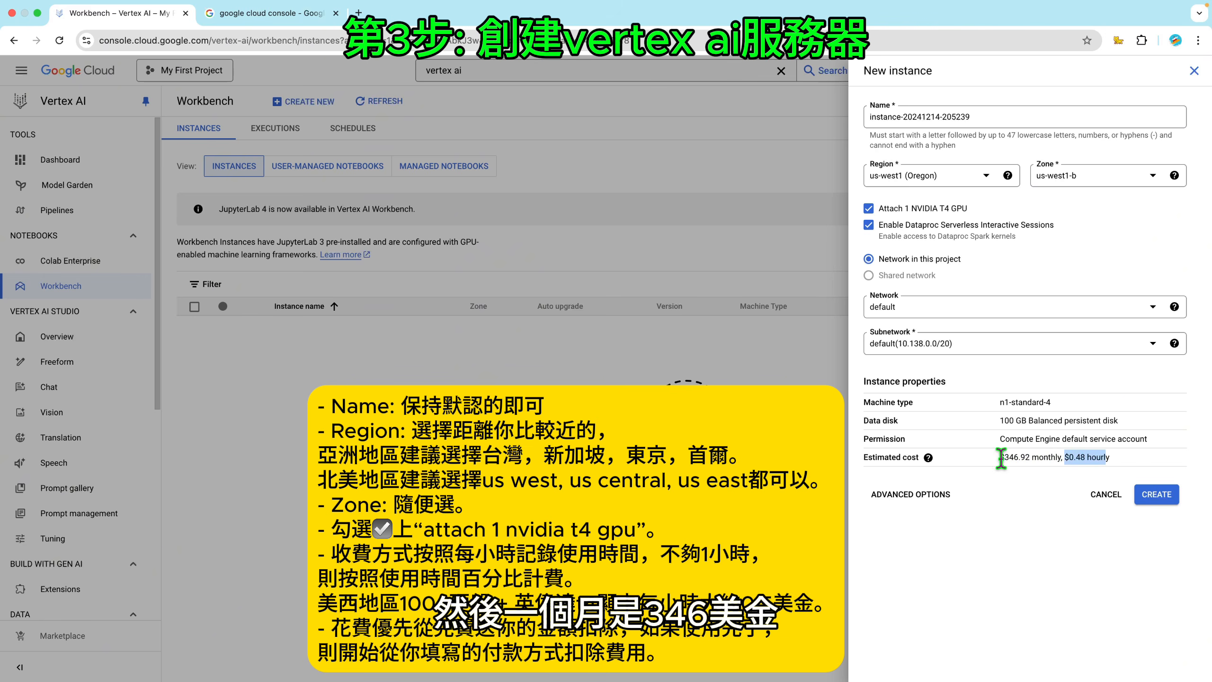
mouse_move(1001, 459)
left_mouse_down()
mouse_move(1050, 459)
mouse_move(1003, 462)
left_mouse_up()
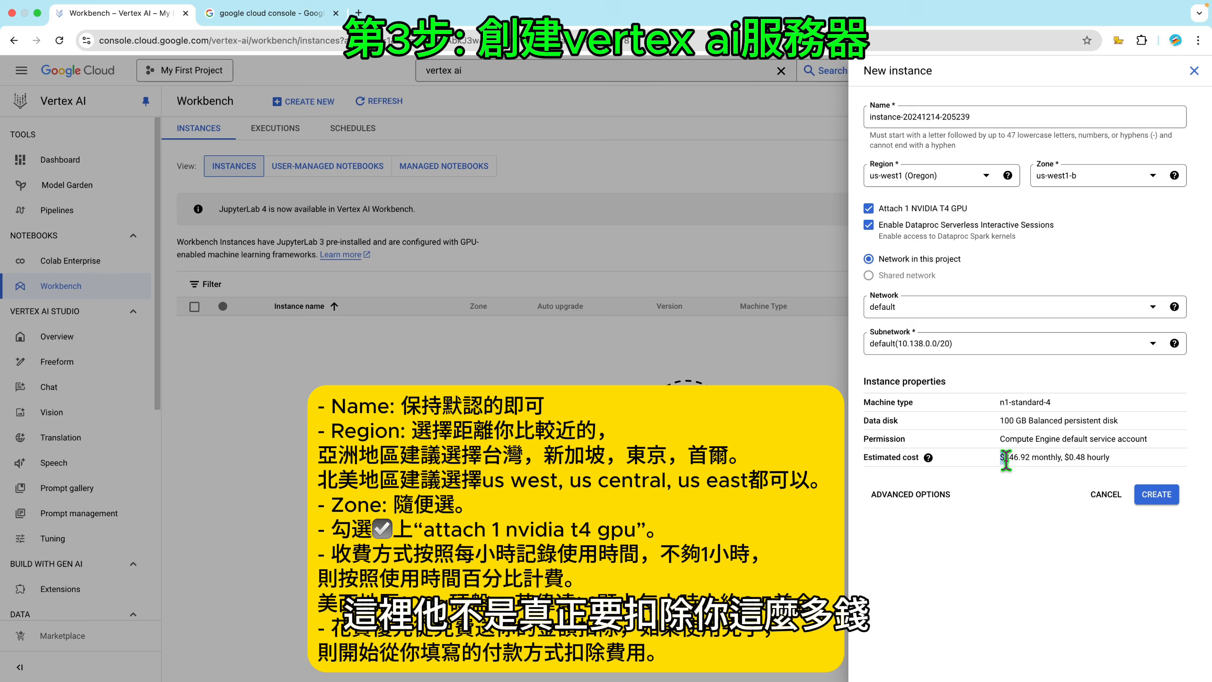
left_click_drag(1006, 460, 1046, 459)
left_click(1045, 457)
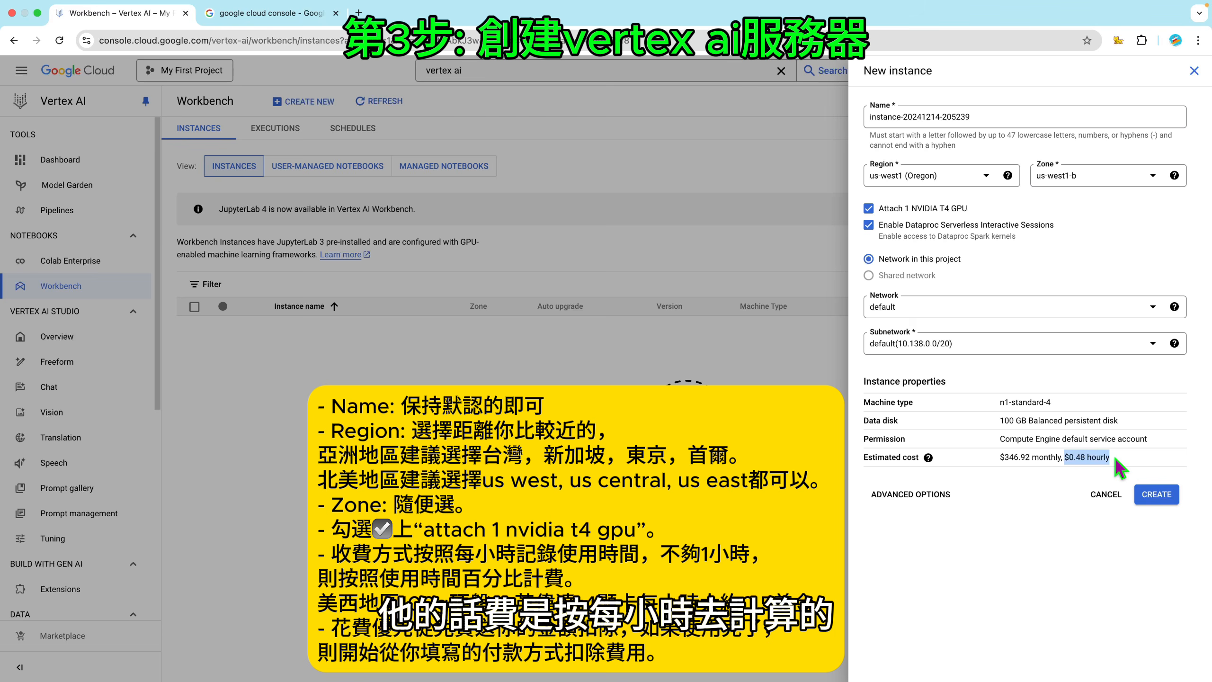
left_click(1090, 457)
left_click_drag(1065, 458, 1071, 458)
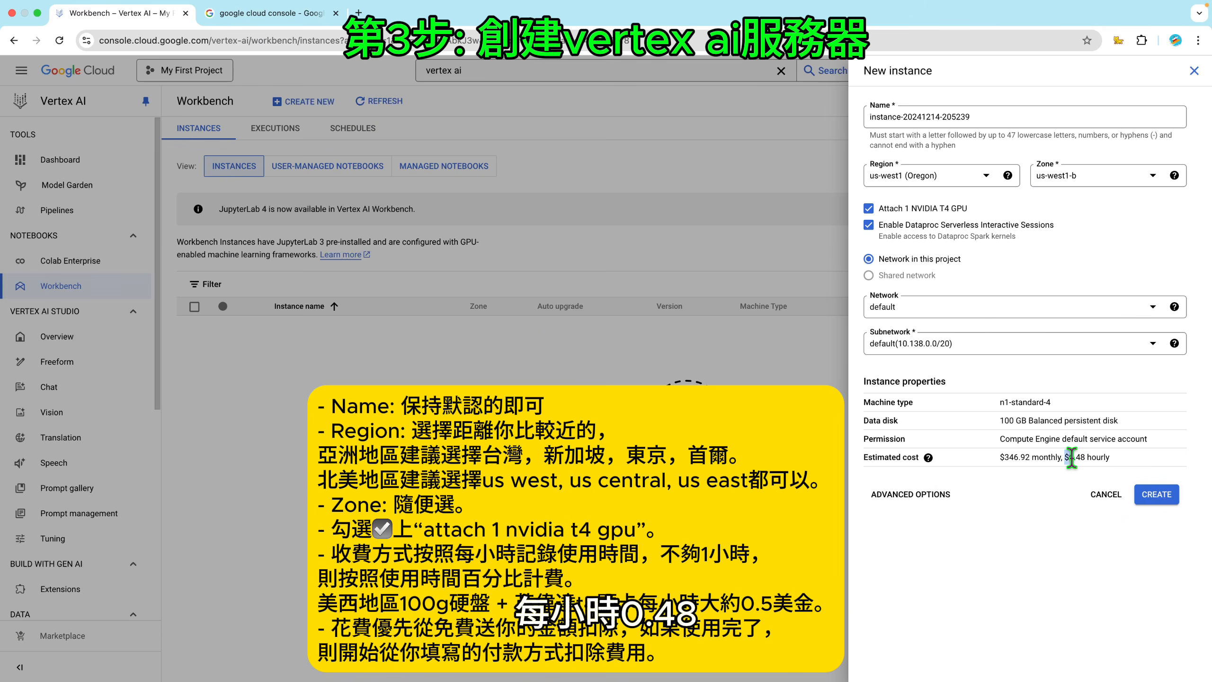
left_click(1098, 457)
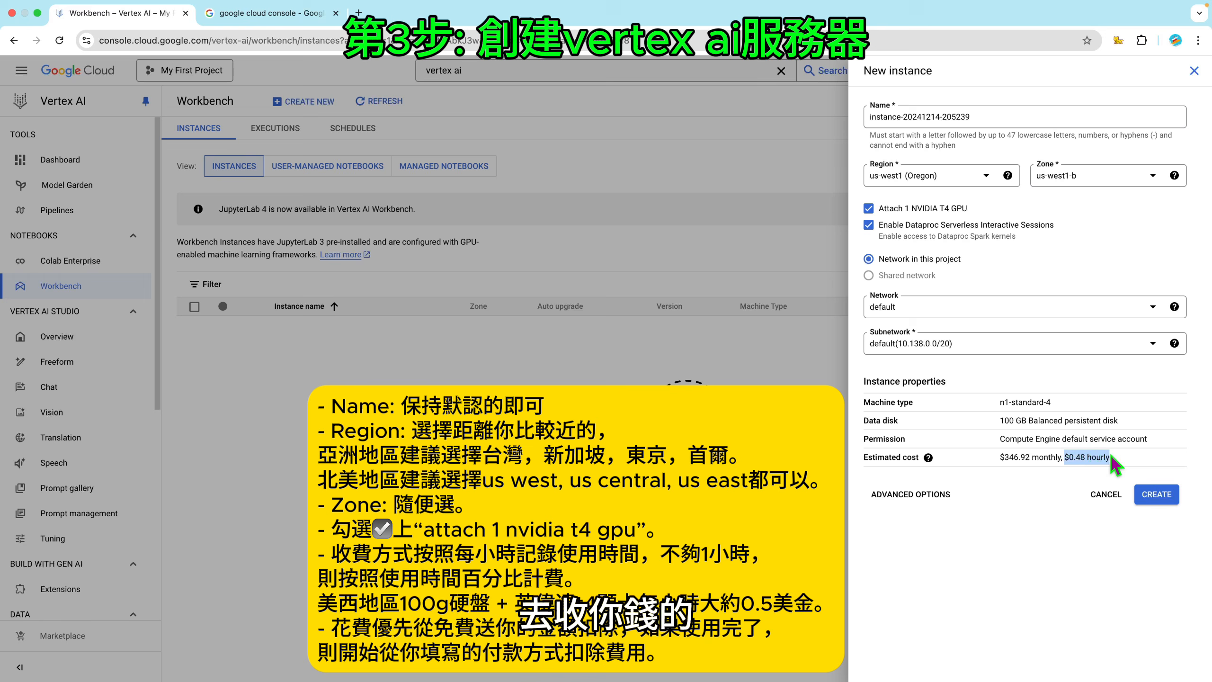
Create the Workbench instance in us-west1-b with 1 NVIDIA T4 GPU attached and check its provisioning status
left_click(1159, 501)
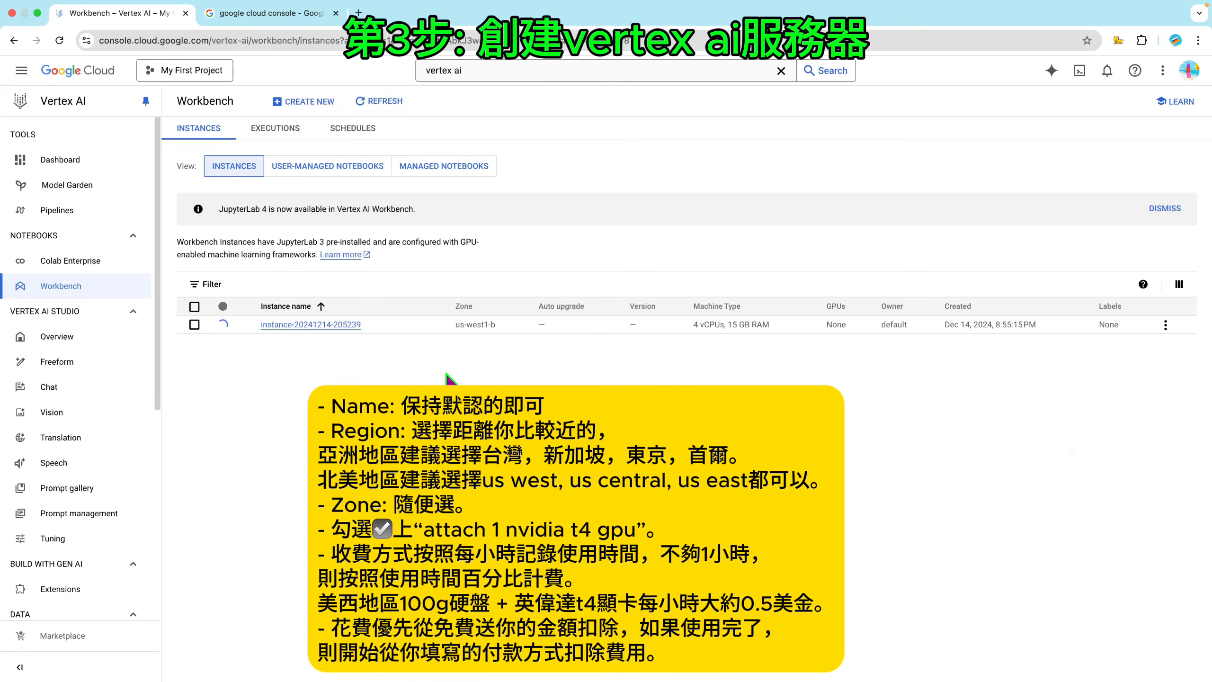
mouse_move(230, 325)
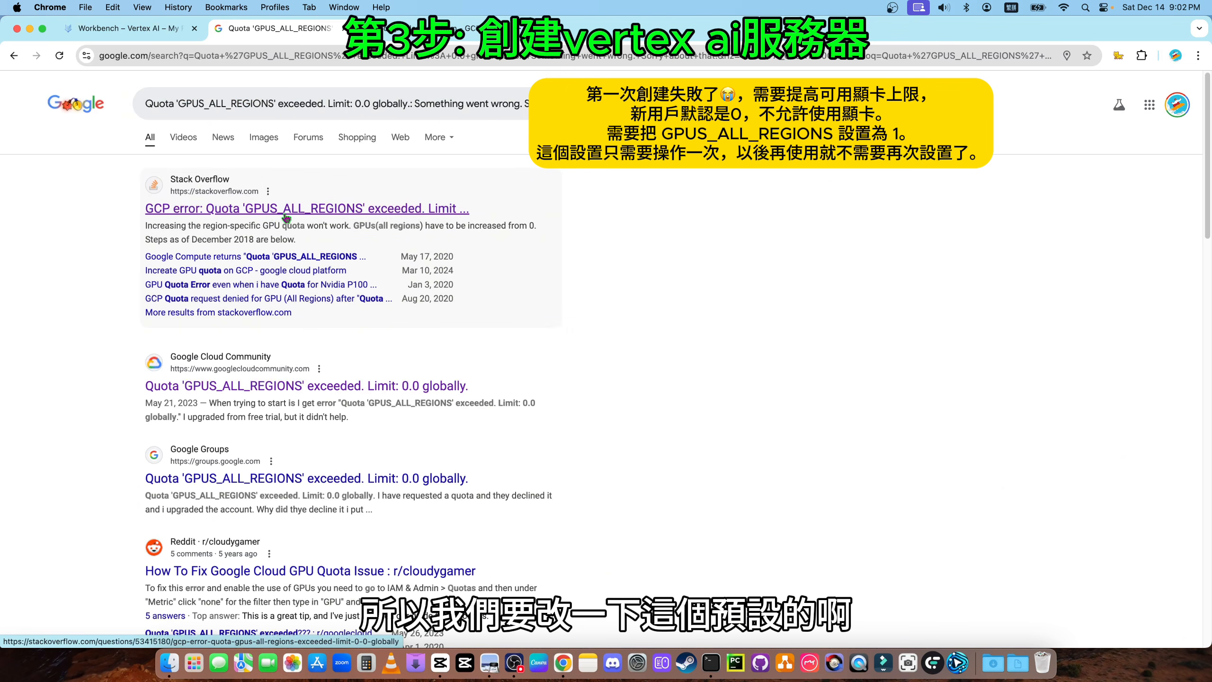
Return to the Google Cloud console and open Quotas & System Limits under IAM & Admin
left_click(136, 29)
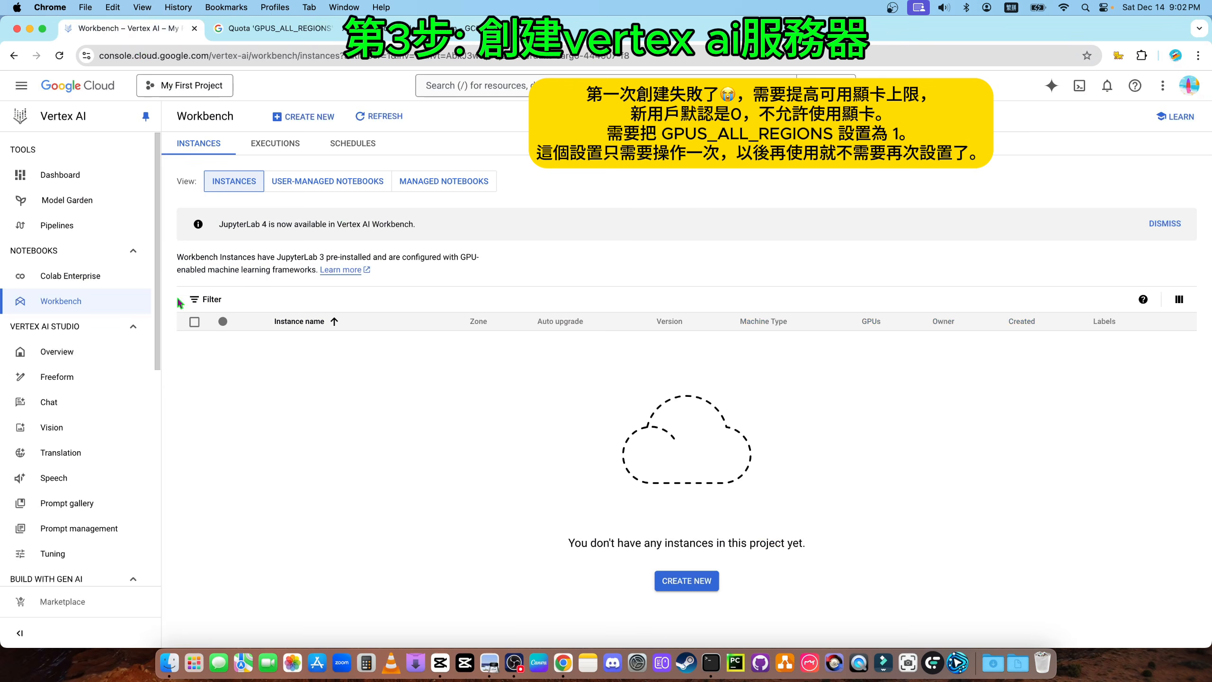
left_click(21, 88)
mouse_move(71, 273)
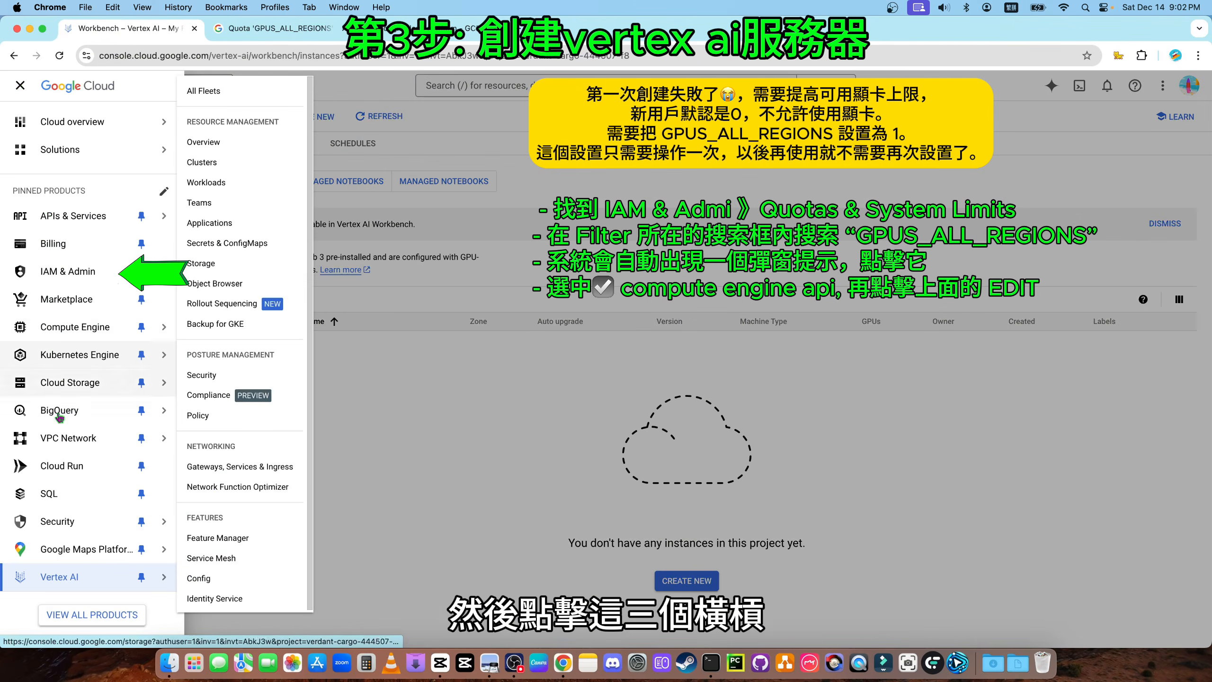
left_click(63, 273)
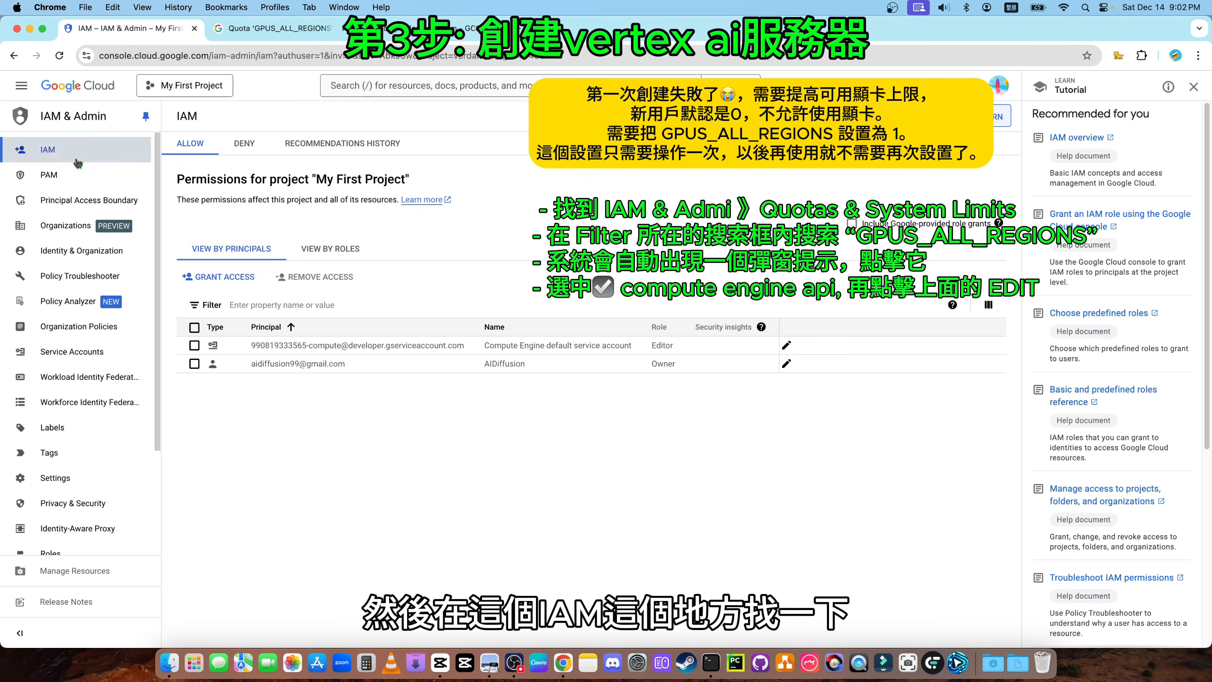
scroll(88, 342, "down", 1)
scroll(88, 343, "down", 5)
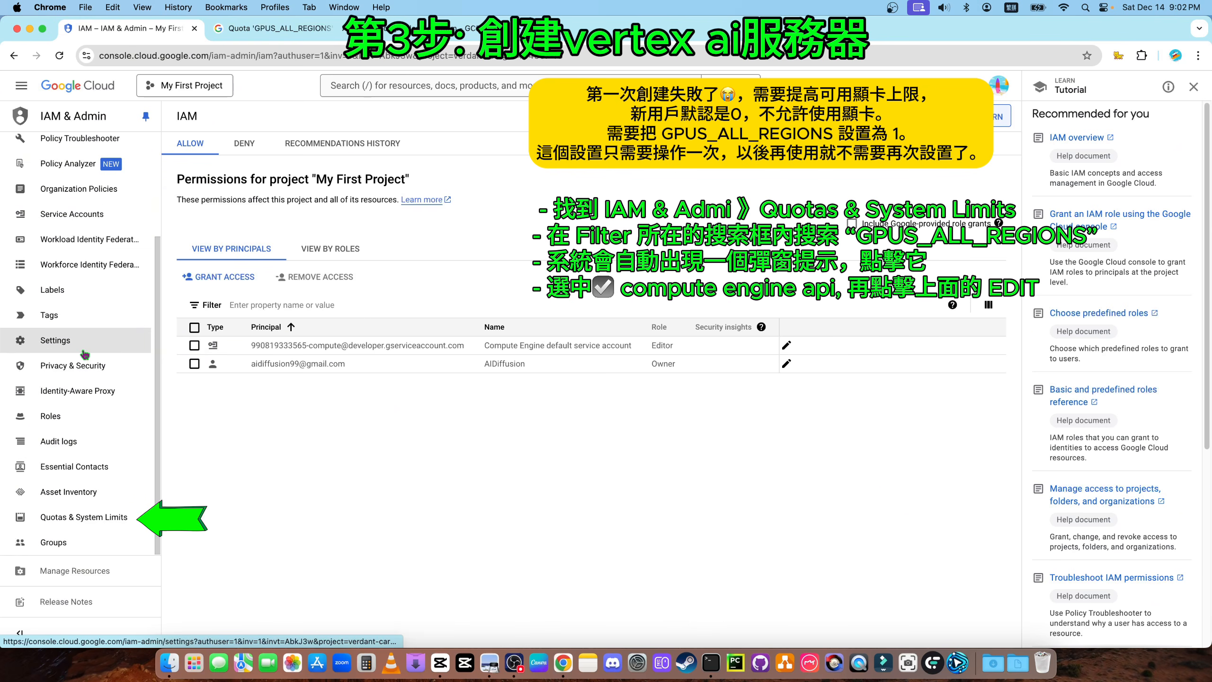
left_click(65, 522)
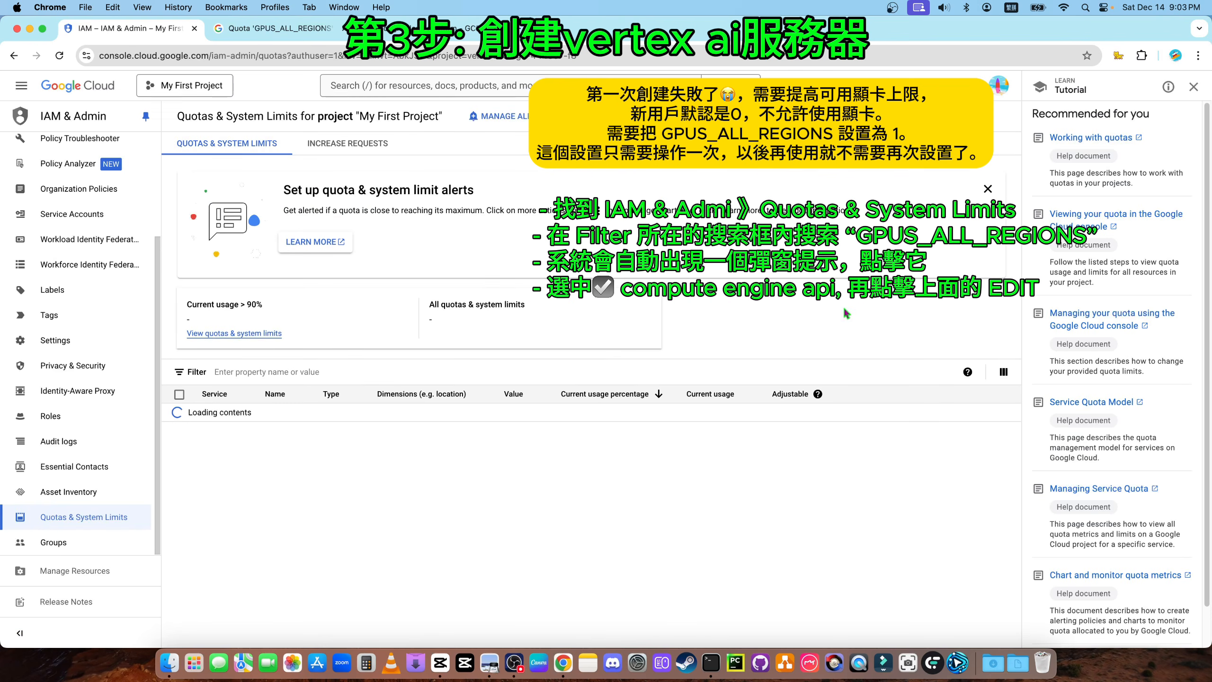
Filter the project's quotas by GPUS_ALL_REGIONS, using the suggested metric compute.googleapis.com/gpus_all_regions
left_click(309, 297)
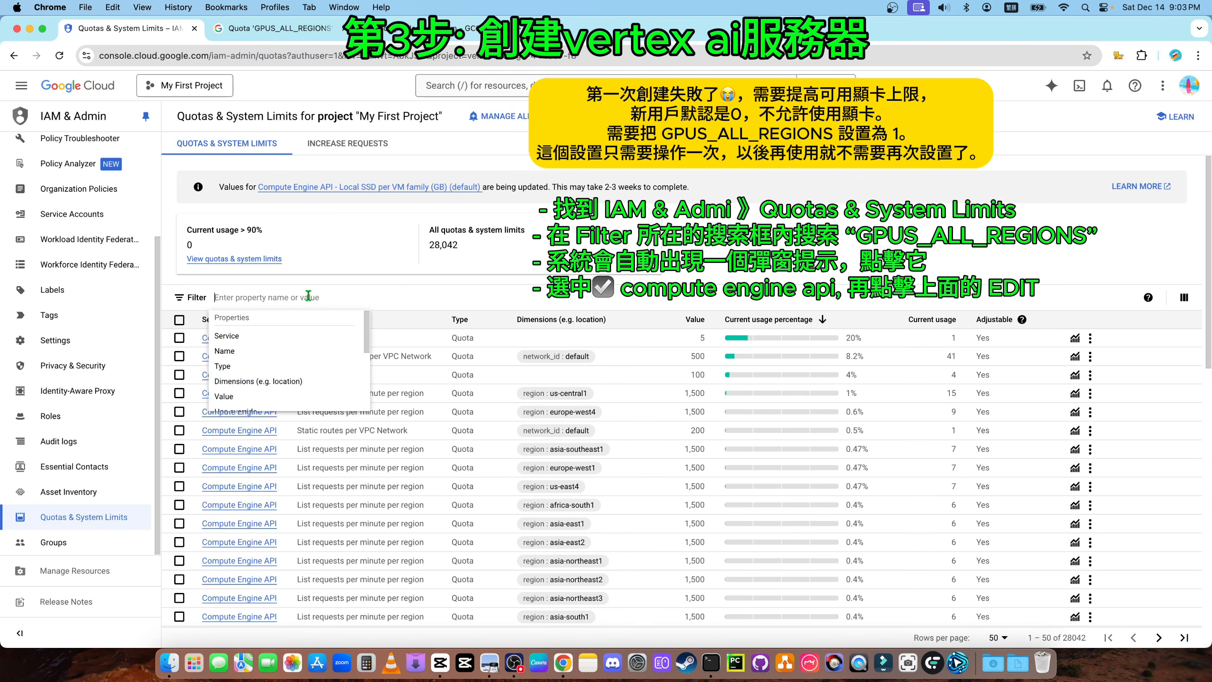
type("'GPUS_ALL_REGIONS")
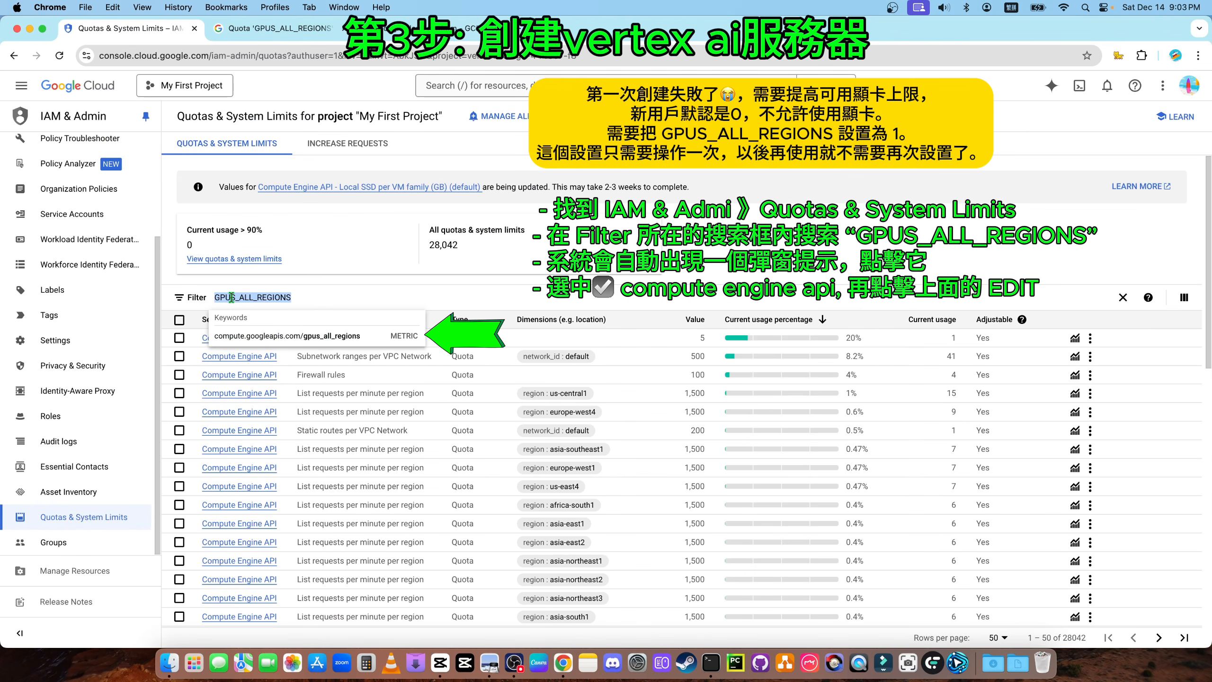
double_click(233, 296)
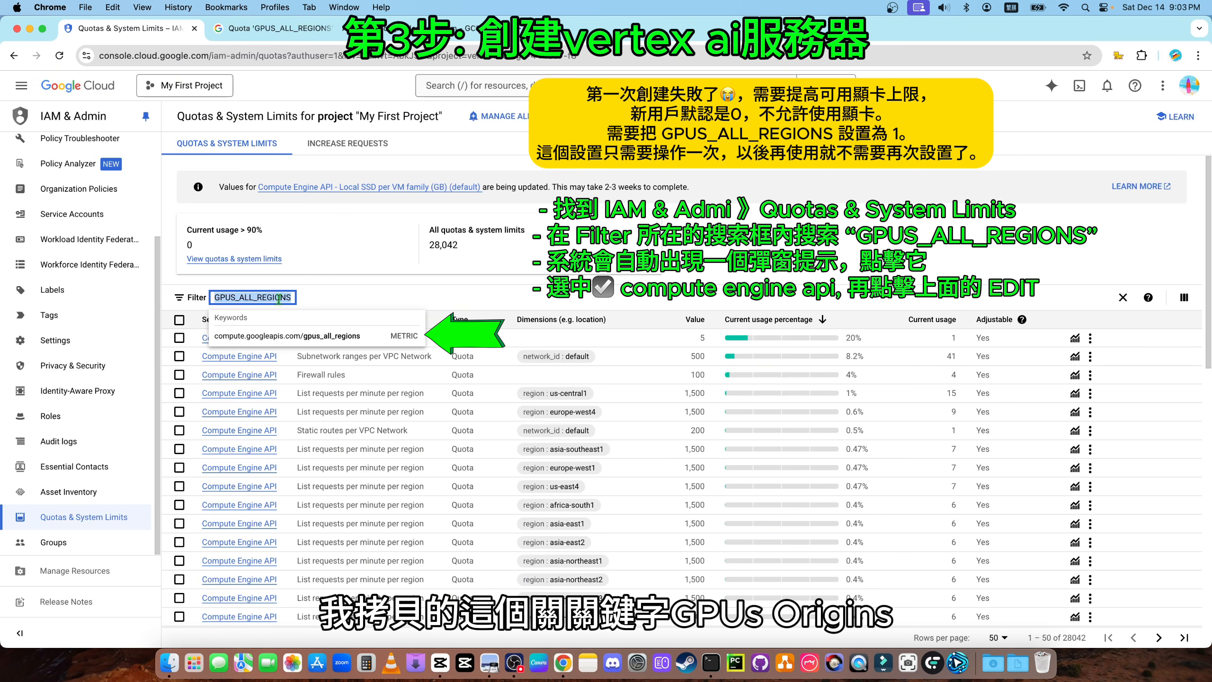
left_click(311, 337)
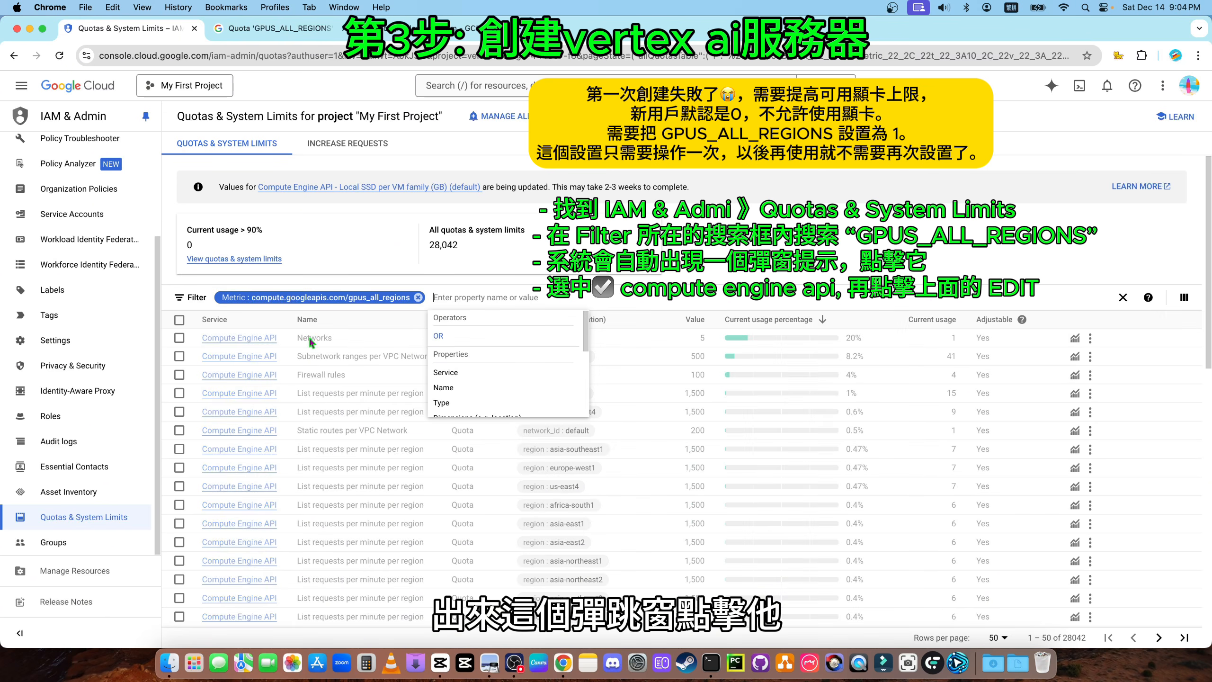
left_click(364, 445)
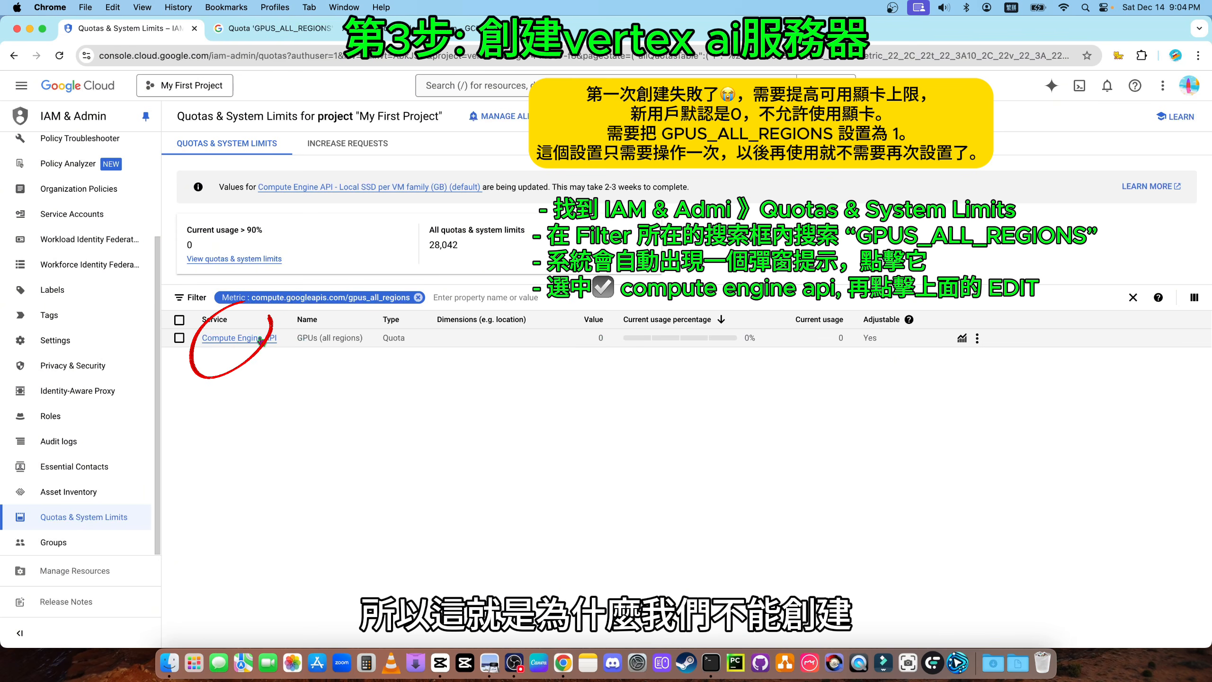
Edit the Compute Engine API quota for GPUs (all regions) and enter 1 as its new value
left_click(179, 338)
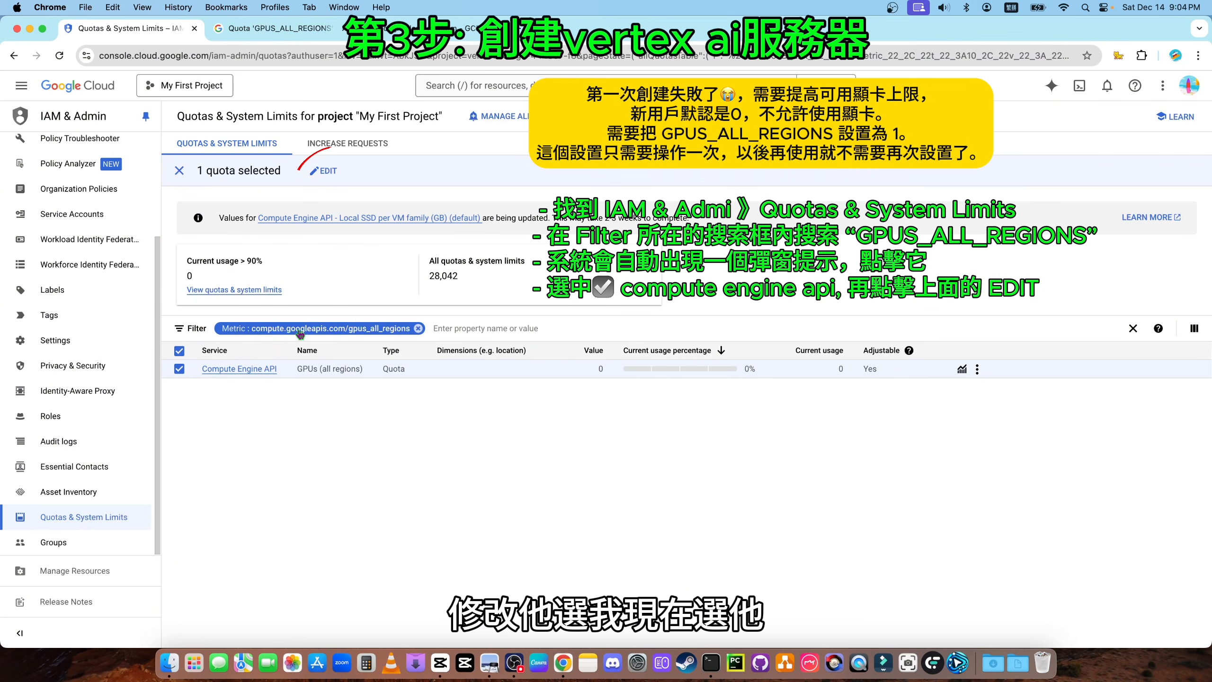
left_click(328, 173)
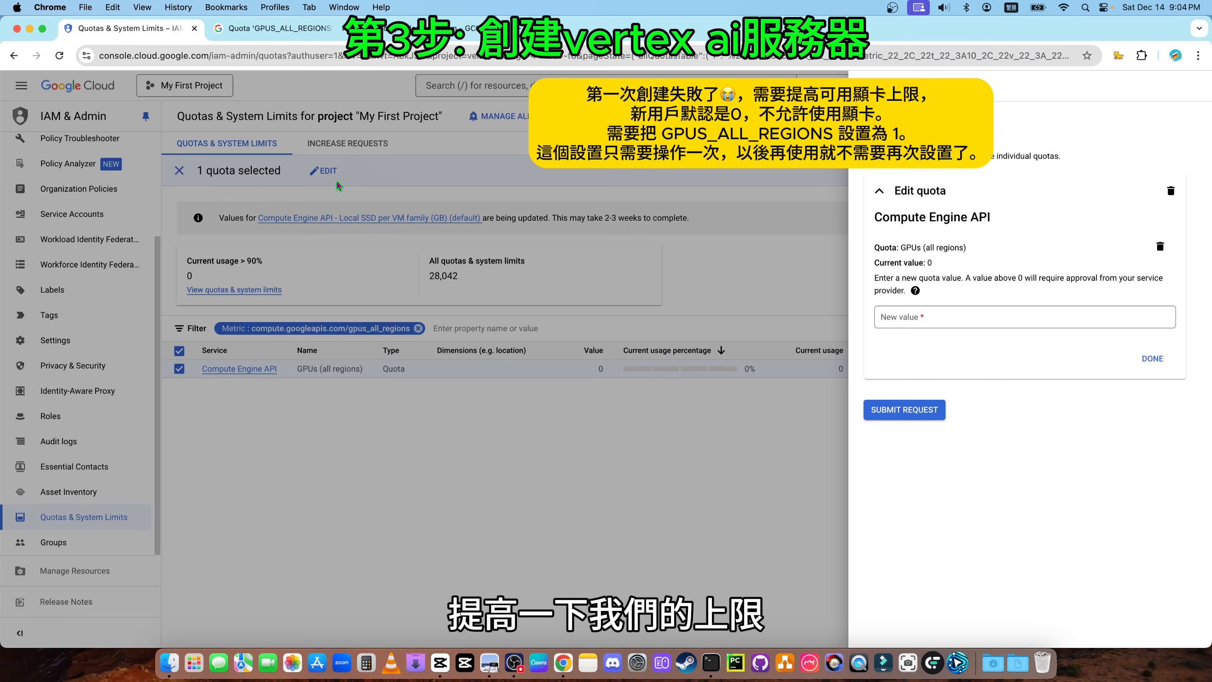
left_click(928, 318)
left_click(904, 260)
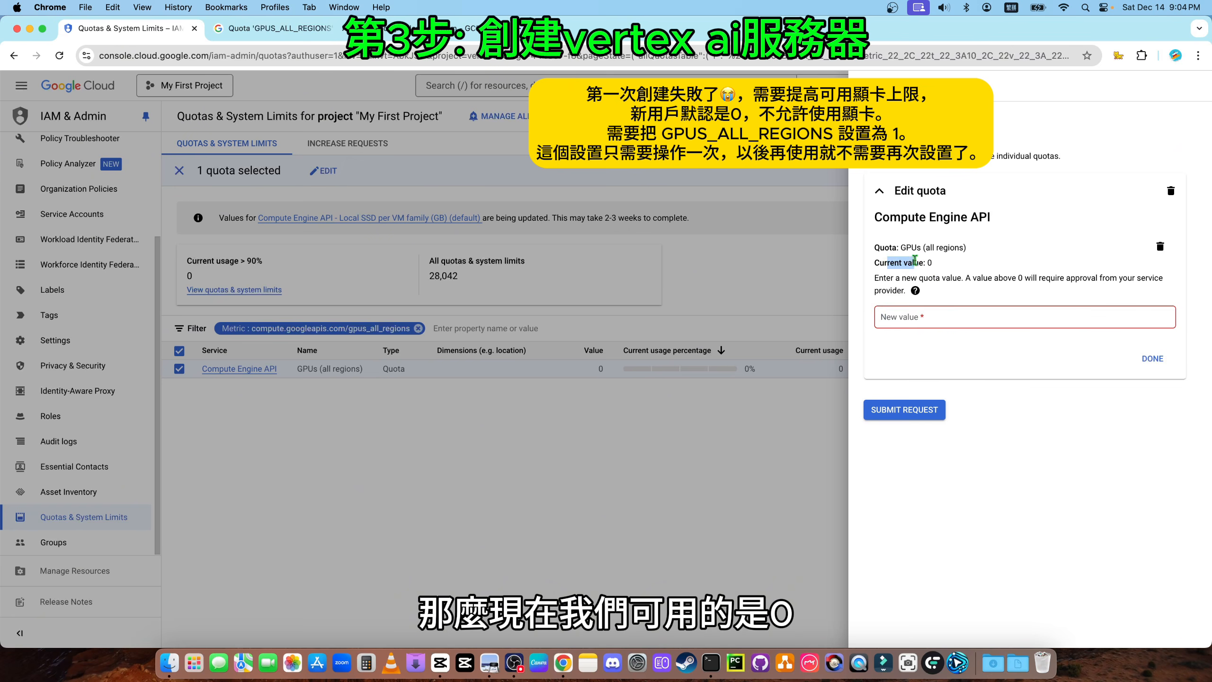
left_click(951, 320)
type("1")
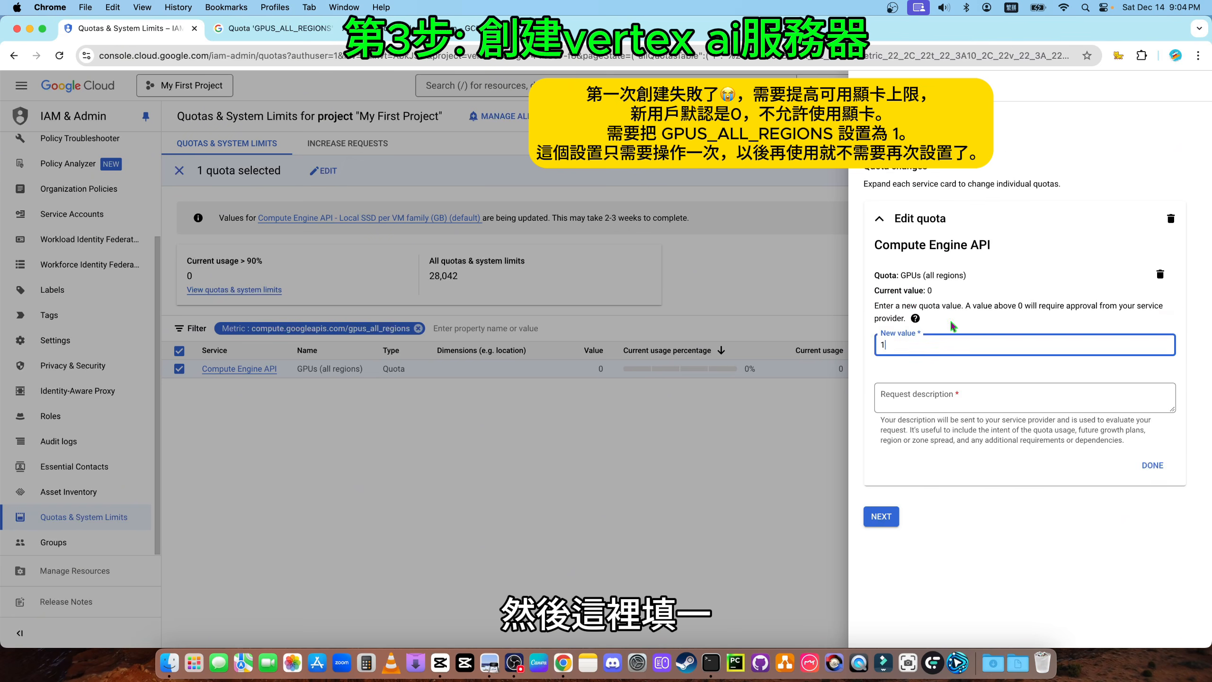
Enter "for personal project" as the request description and proceed to the contact details
left_click(1002, 394)
left_click(955, 341)
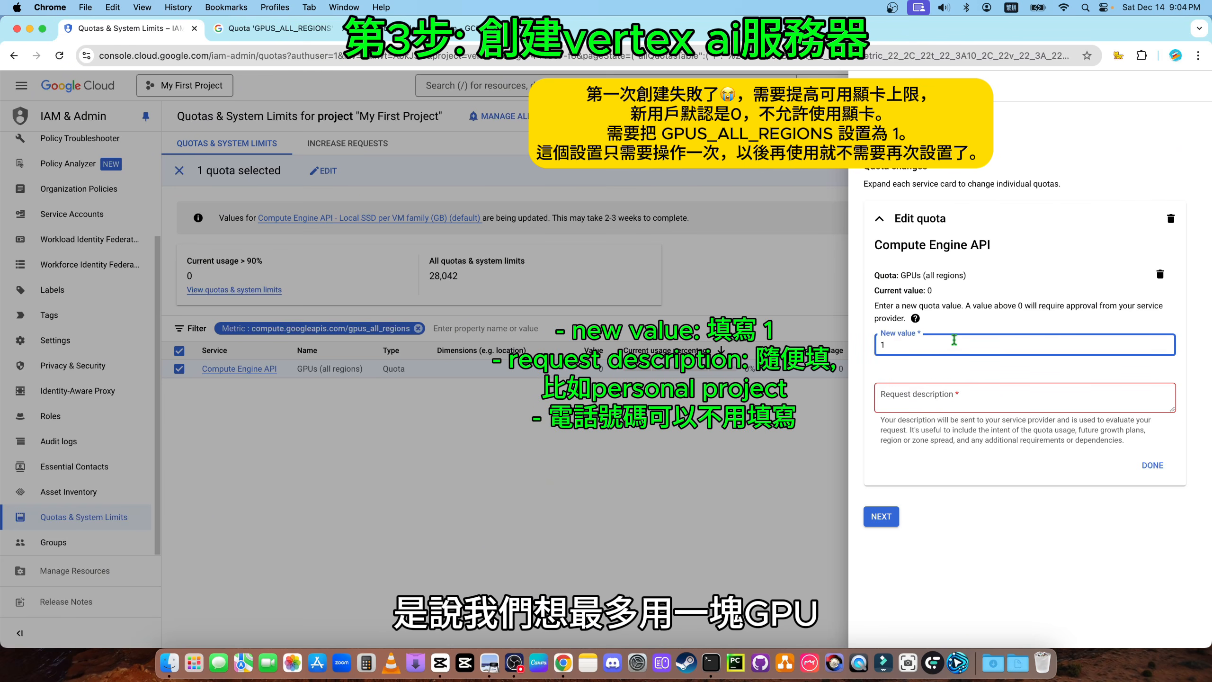
left_click(969, 395)
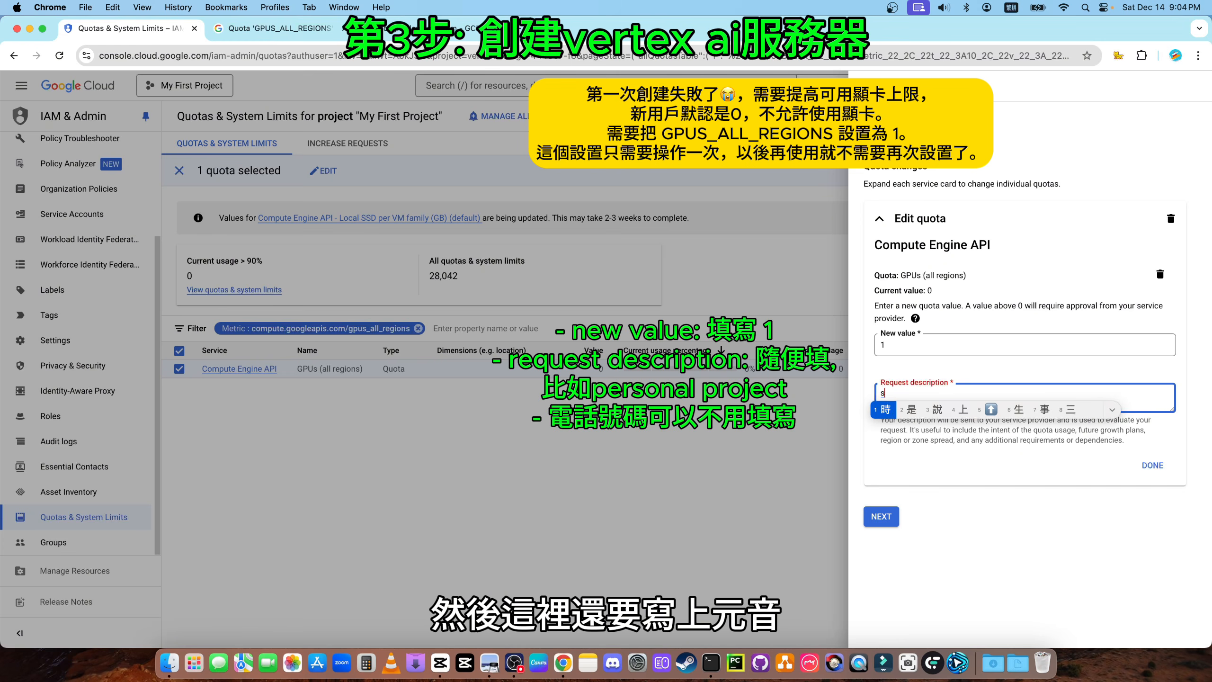
type("for pers")
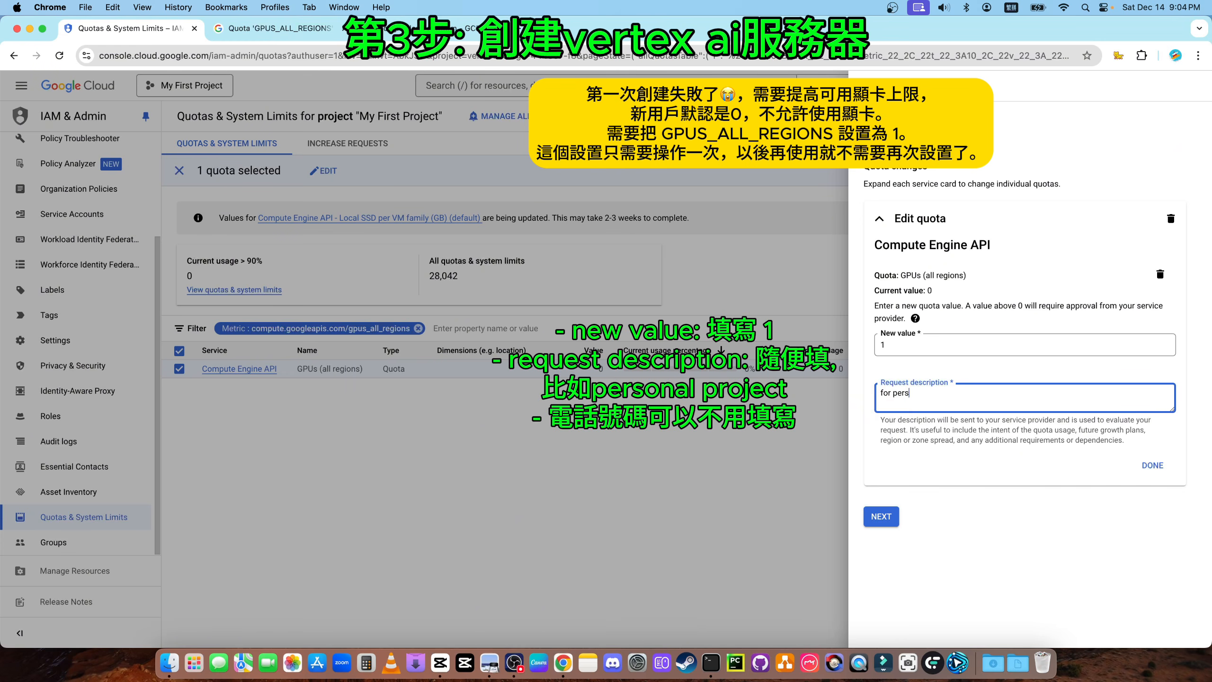
type("onal project")
triple_click(916, 393)
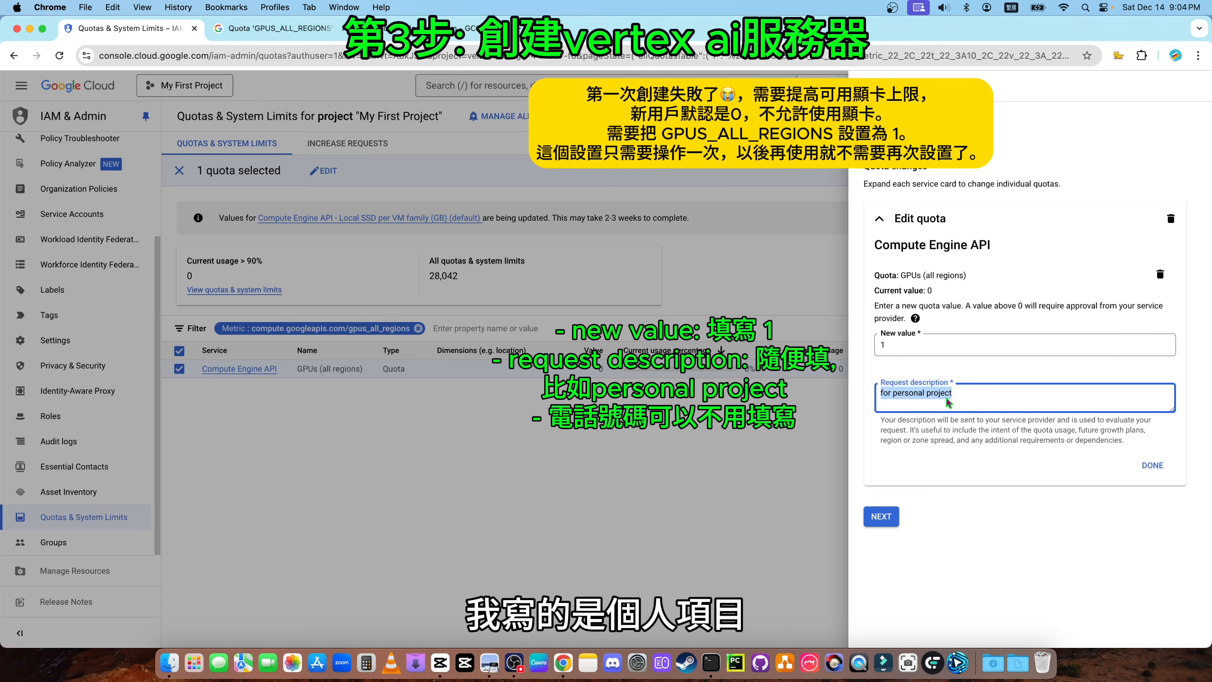
left_click(930, 470)
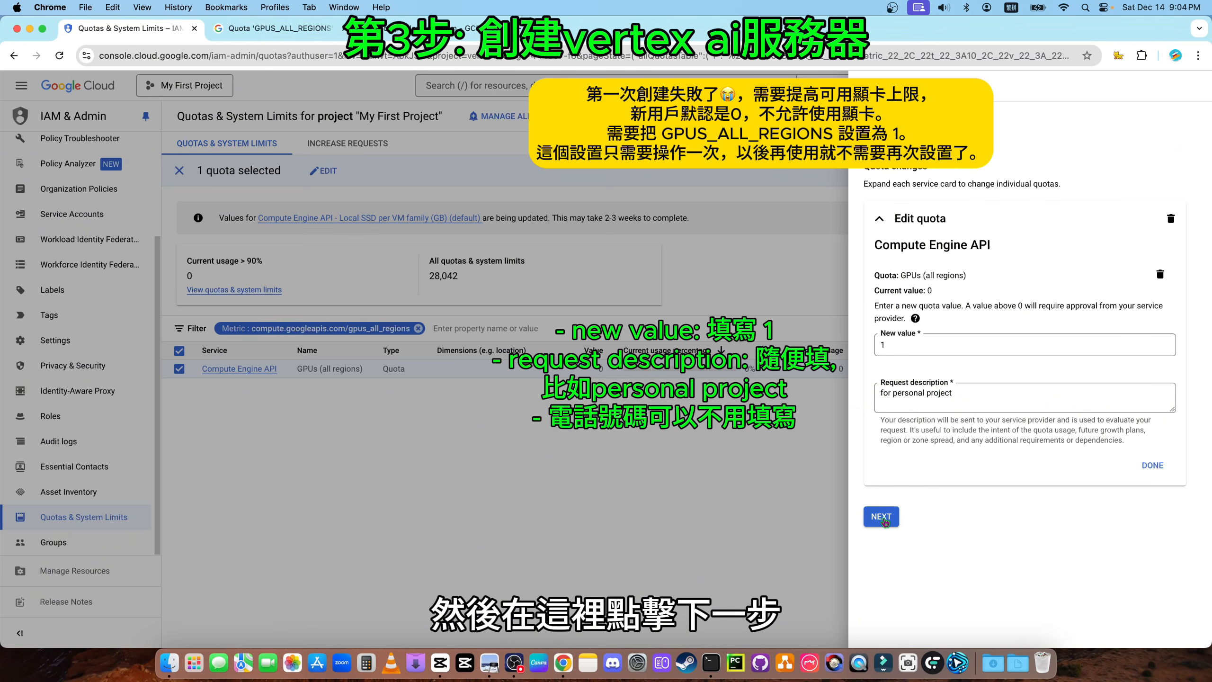
left_click(881, 517)
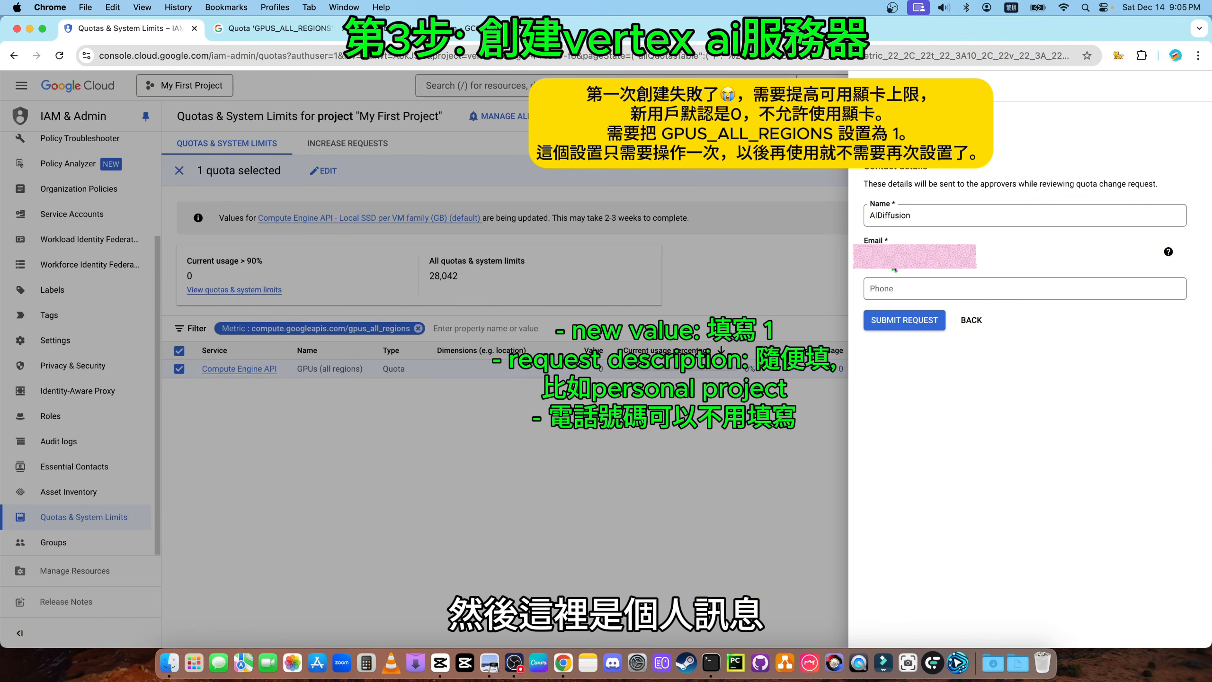
Fill in the contact phone number with the saved entry and submit the quota increase request
left_click(897, 253)
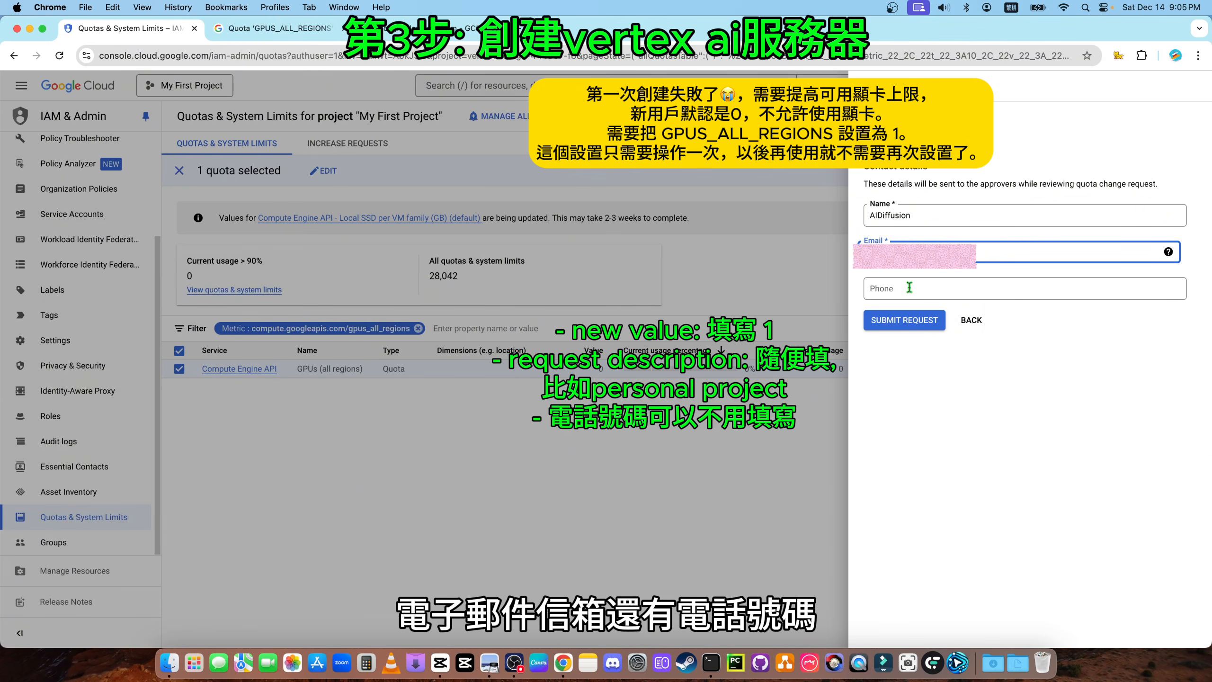
left_click(1008, 343)
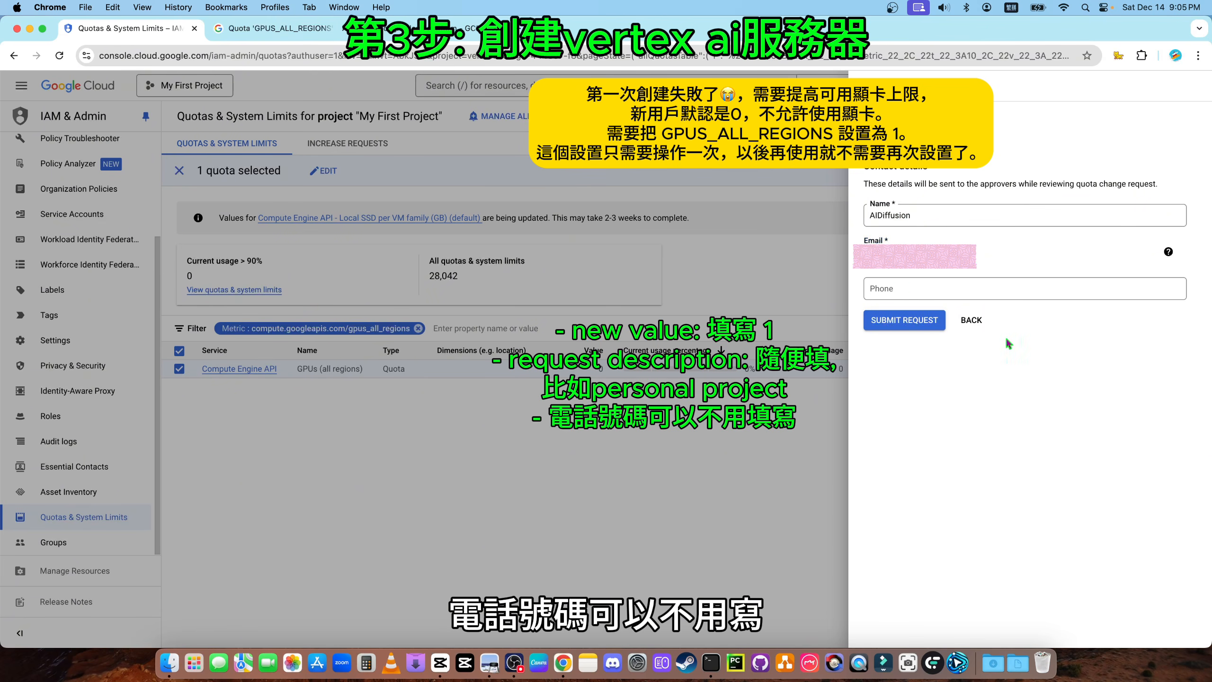
left_click(944, 288)
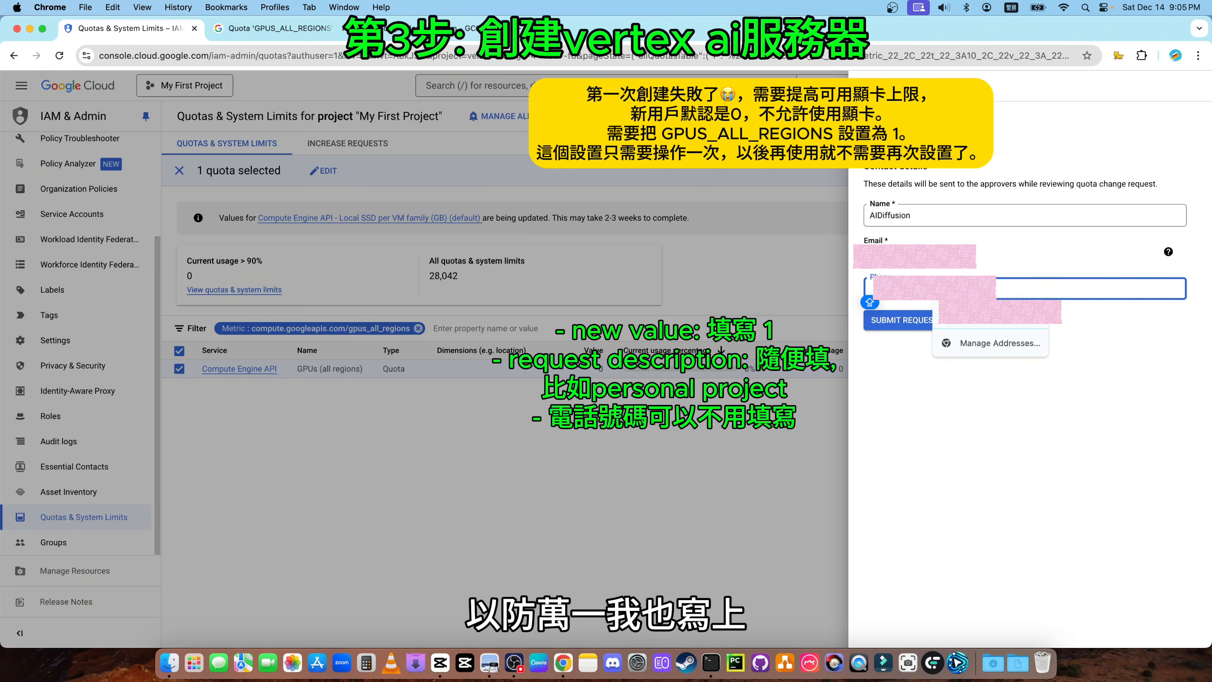
left_click(990, 312)
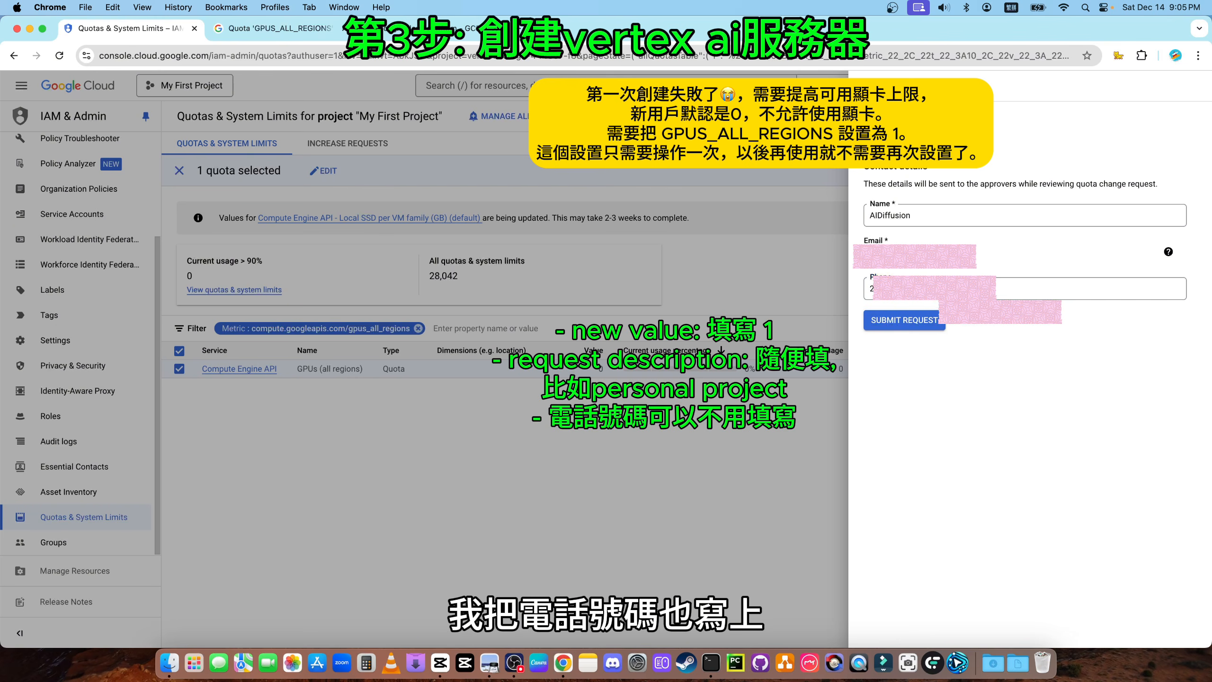
left_click(895, 324)
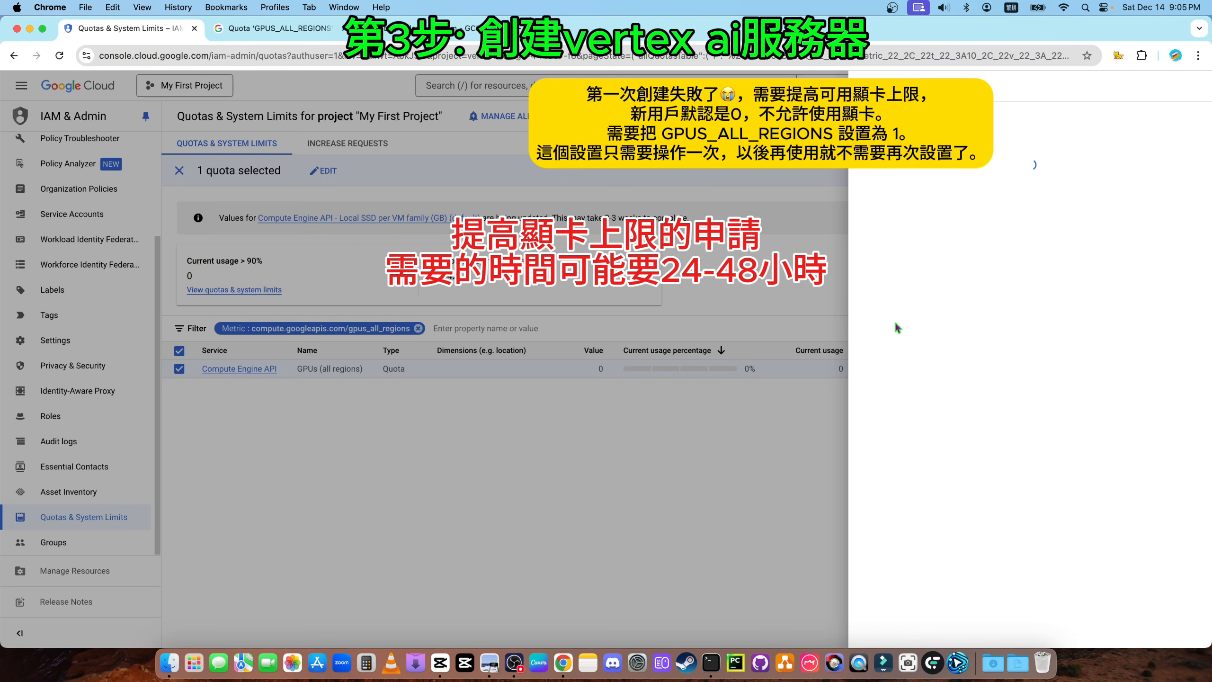
Read the quota request confirmation, including the requested change and the notes on processing and tracking
left_click_drag(964, 160, 996, 181)
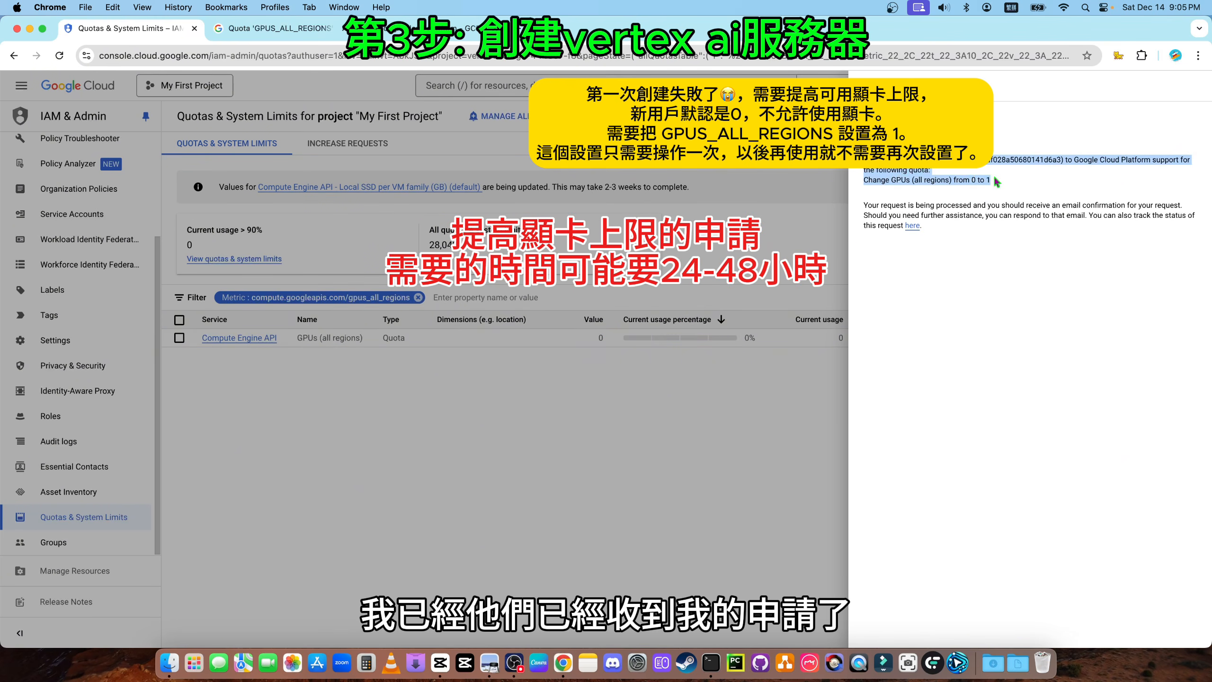
left_click(1004, 183)
left_click_drag(897, 160, 1004, 182)
left_click(1004, 182)
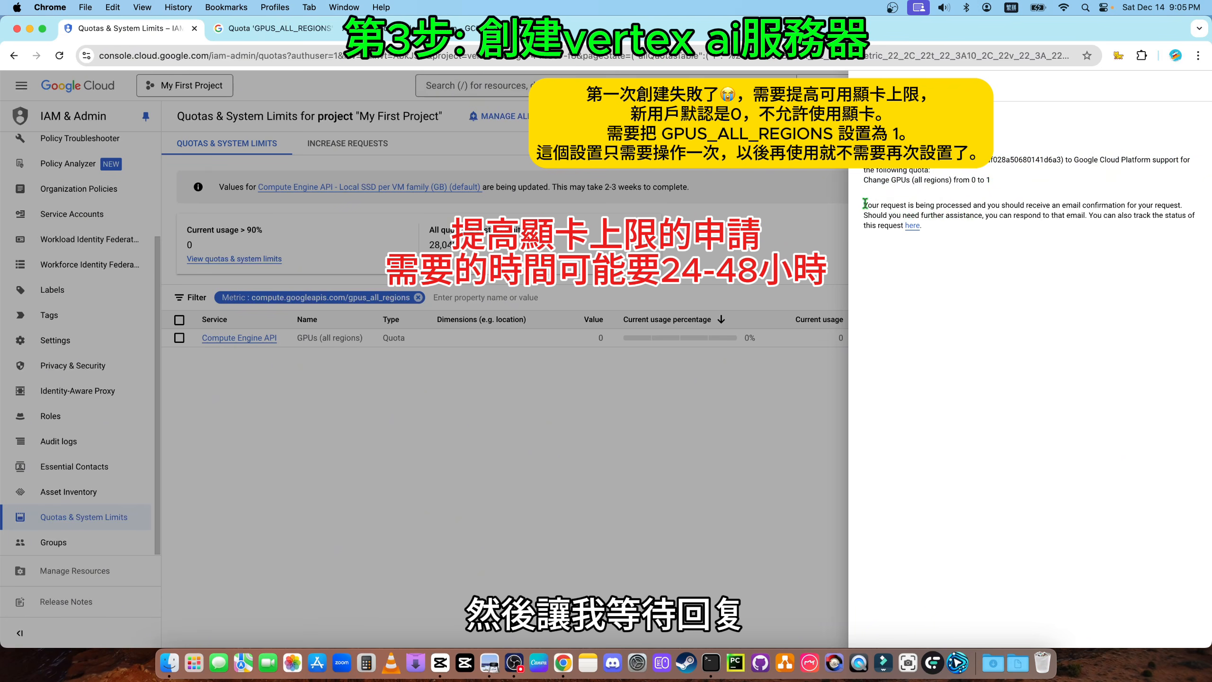
left_click_drag(864, 204, 882, 221)
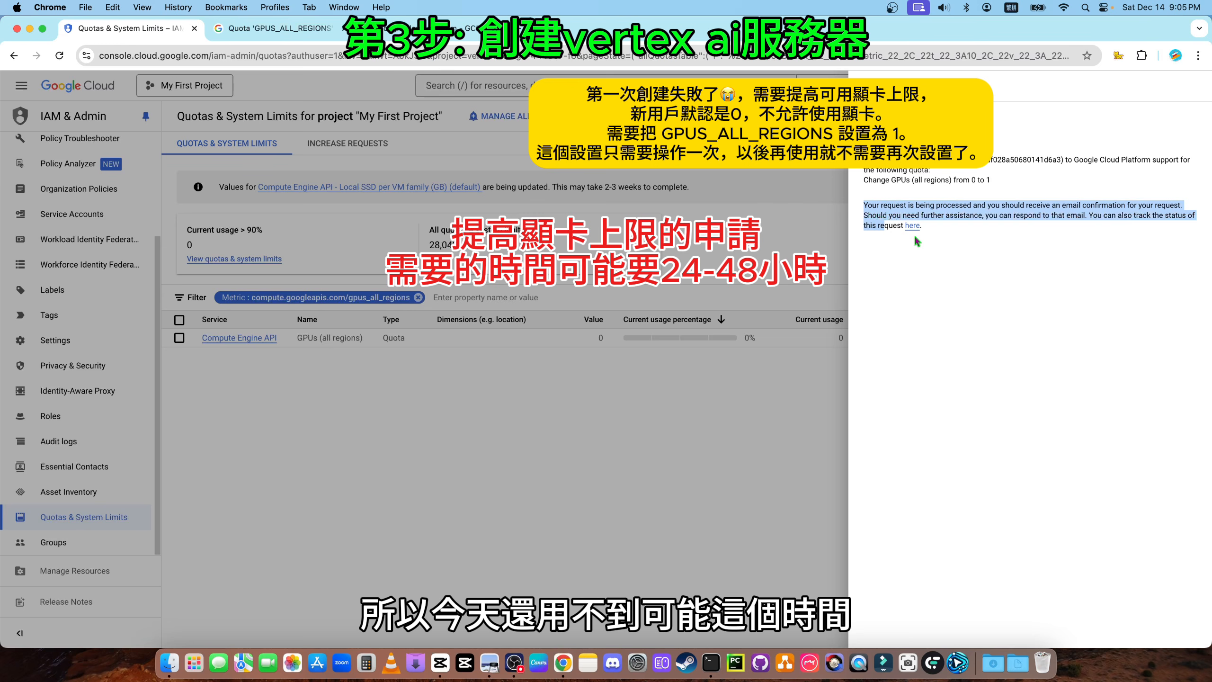
left_click(885, 205)
left_click_drag(865, 205, 884, 225)
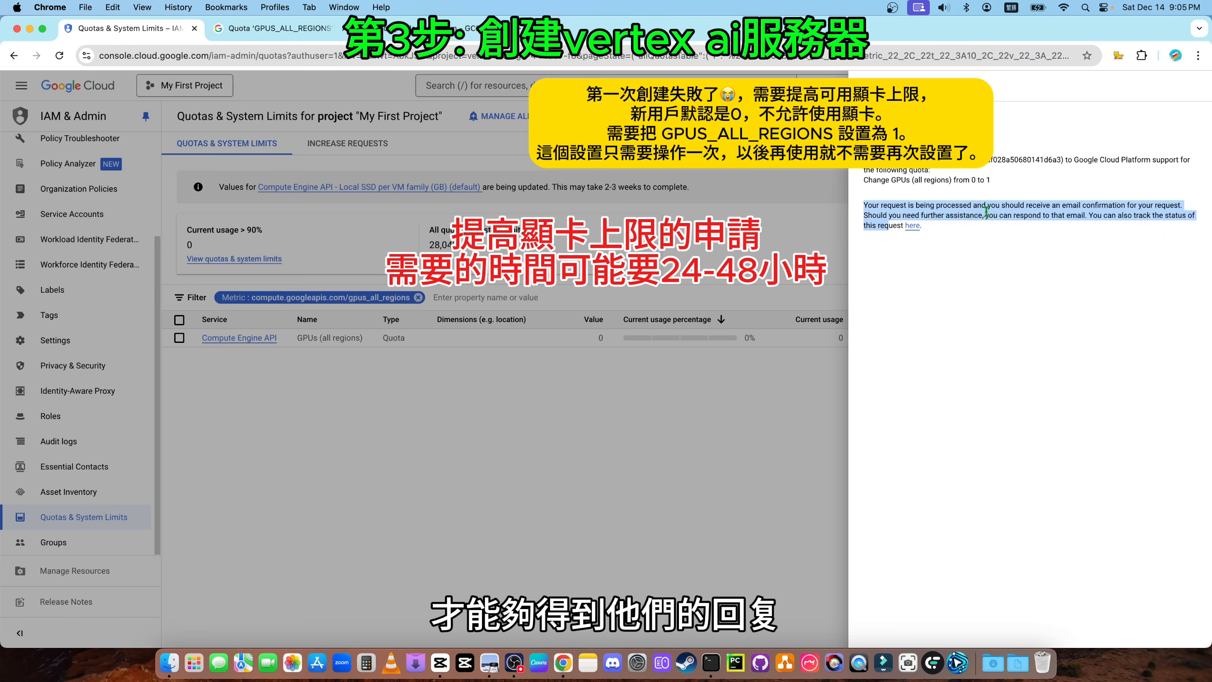
key("Escape")
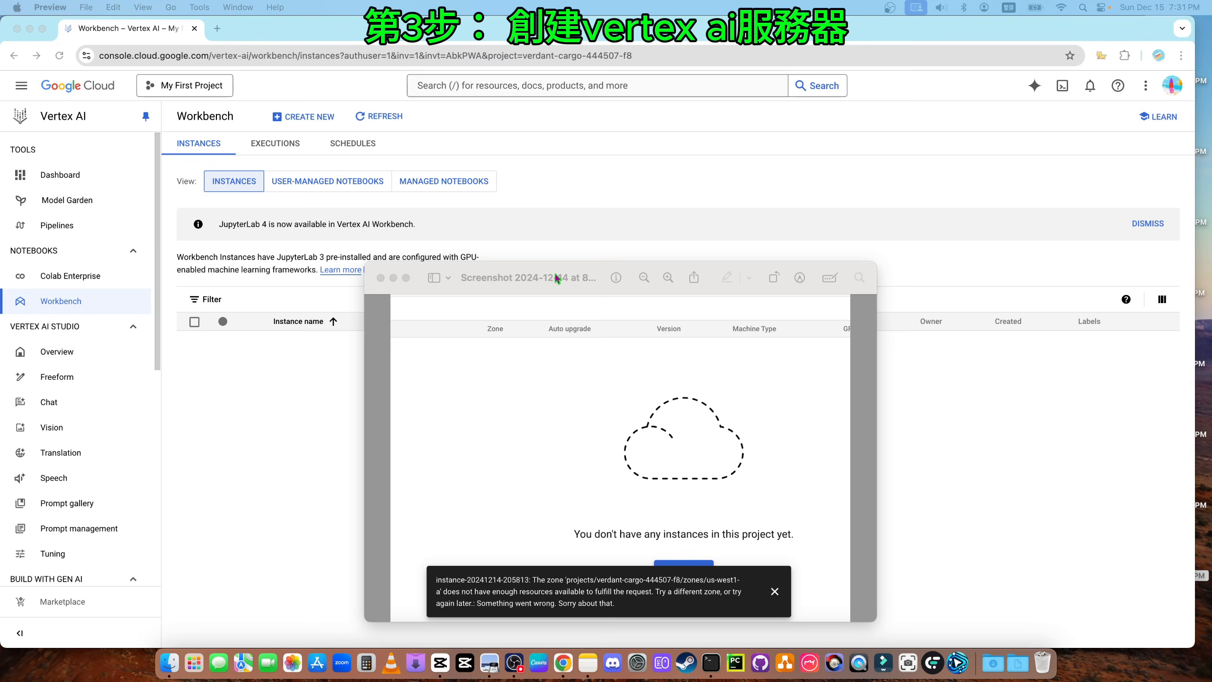
Examine the instance creation error message in the open screenshot, marking it out, and close the image
left_click(552, 273)
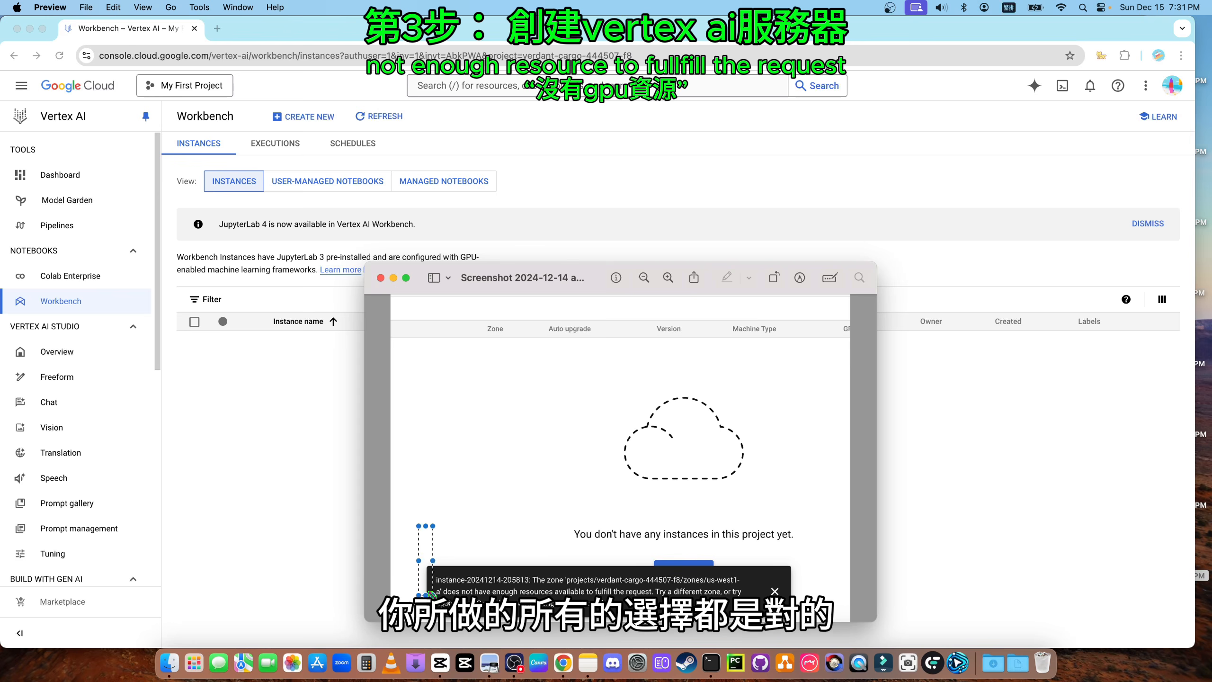
left_click_drag(597, 614, 720, 619)
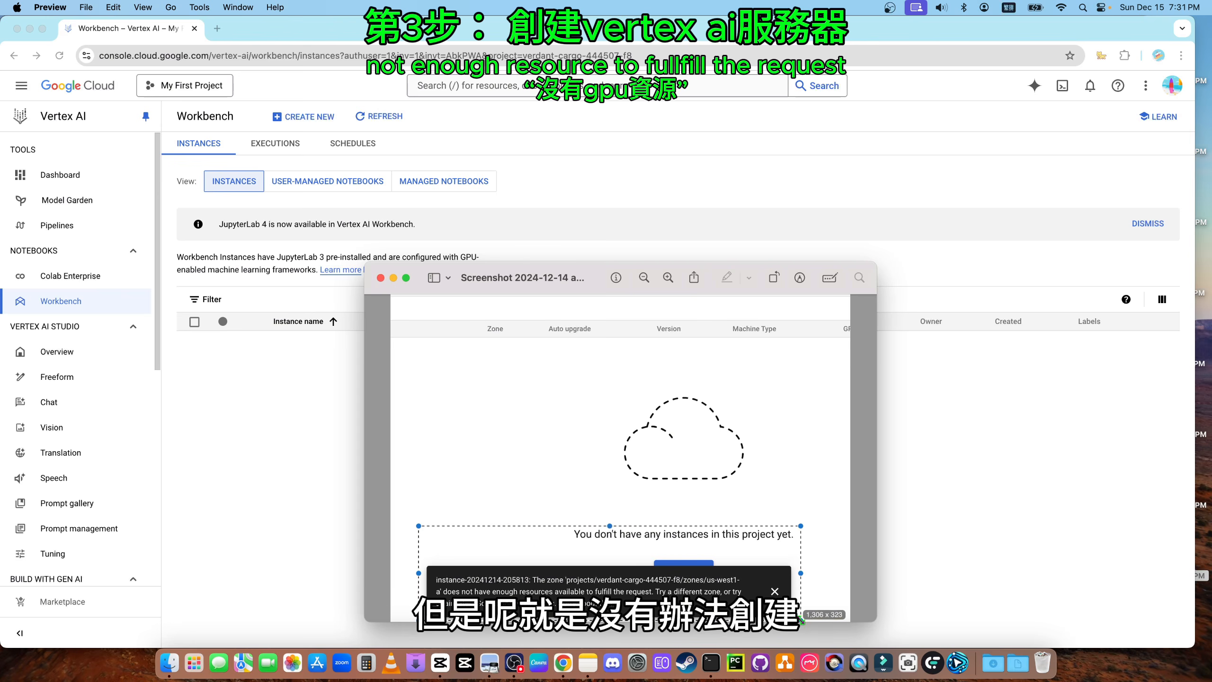
left_click_drag(802, 619, 802, 619)
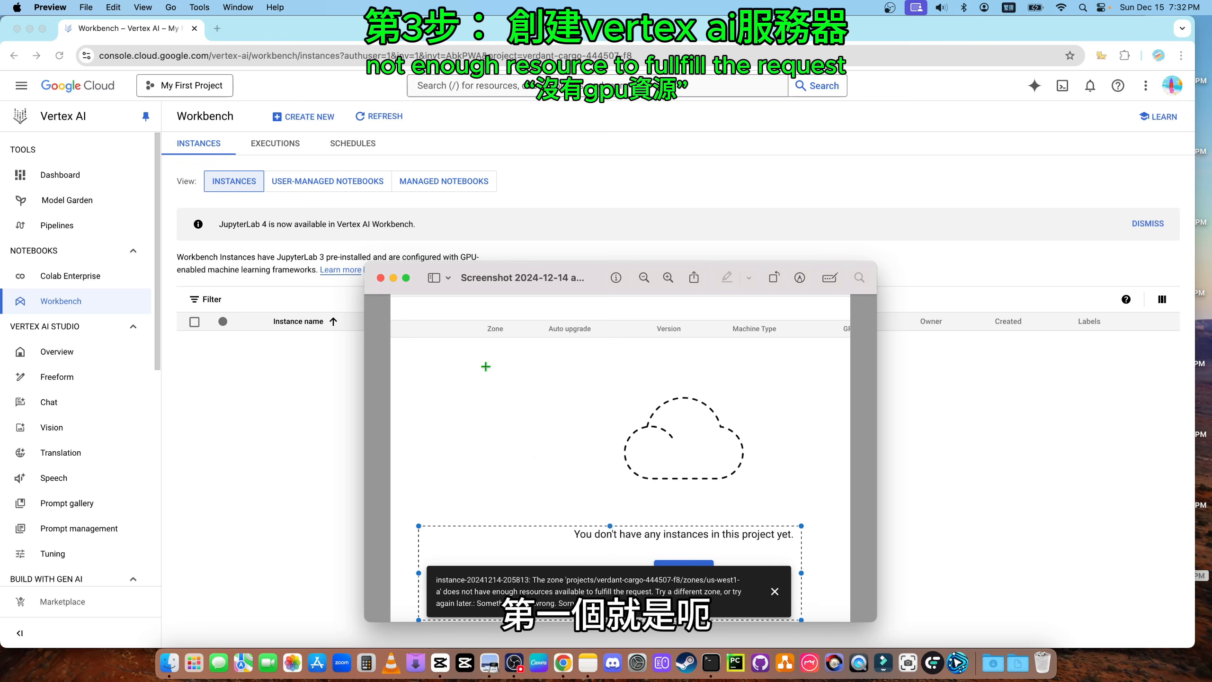
left_click(381, 278)
left_click(316, 387)
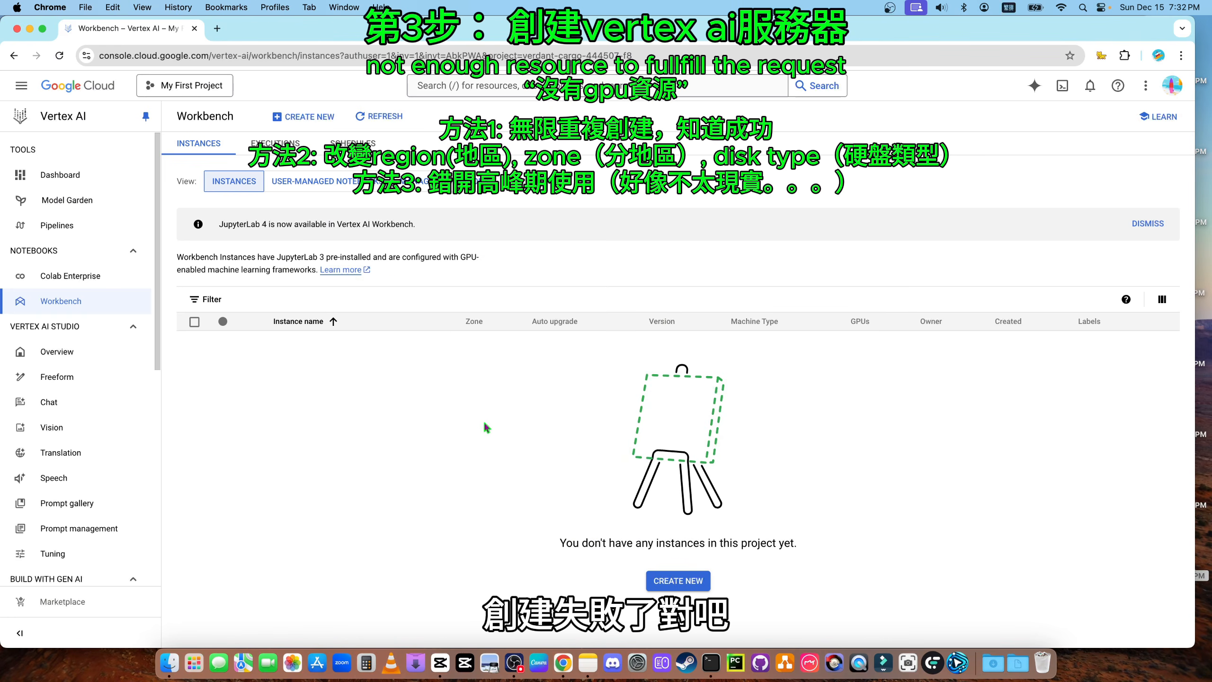
Open the new Workbench instance form and look through the available regions, including Taiwan, Hong Kong and Seoul
left_click(303, 116)
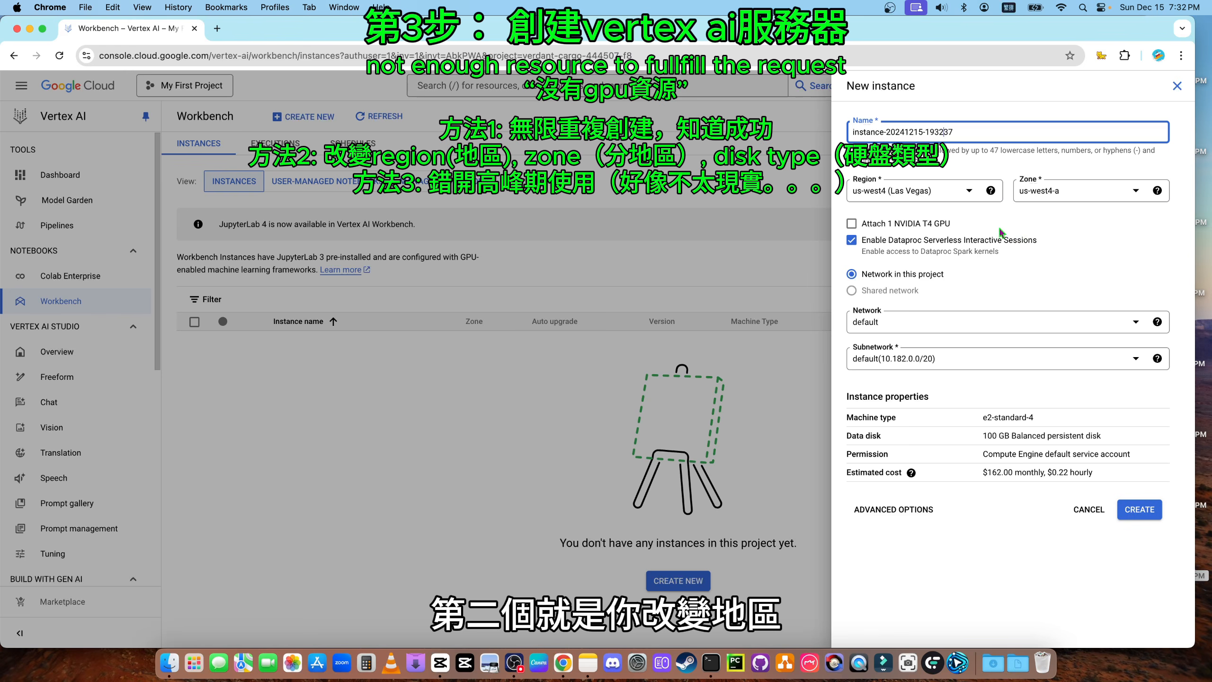
left_click(954, 195)
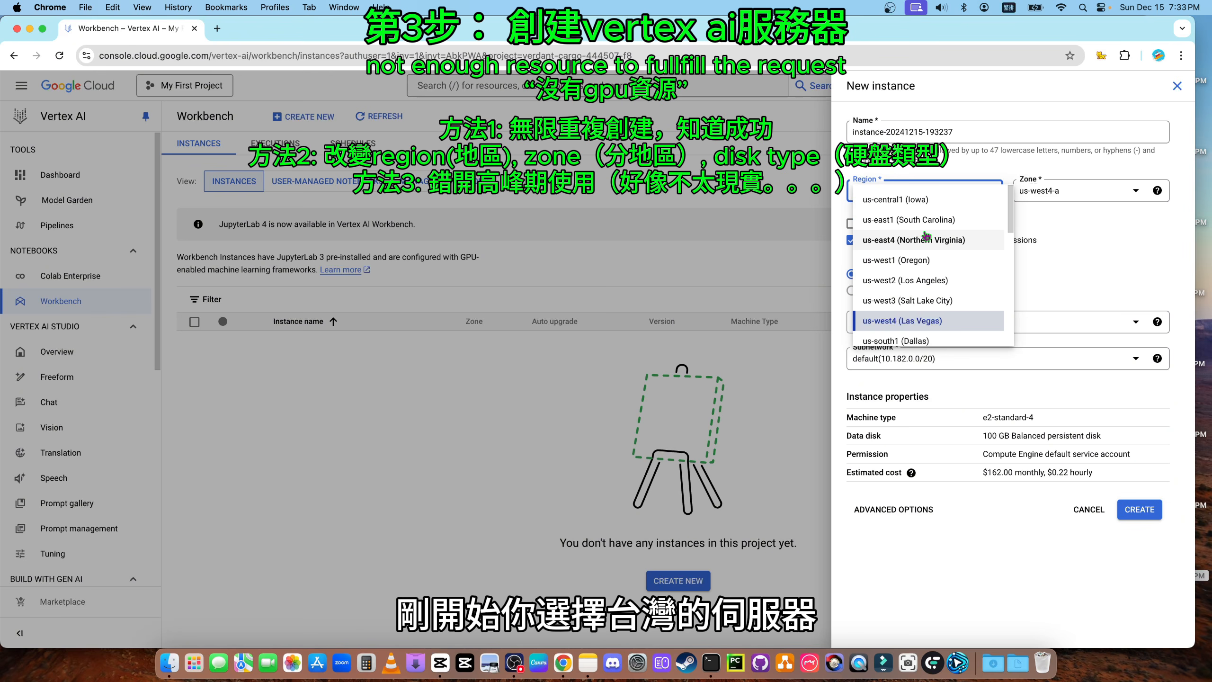
scroll(930, 263, "down", 3)
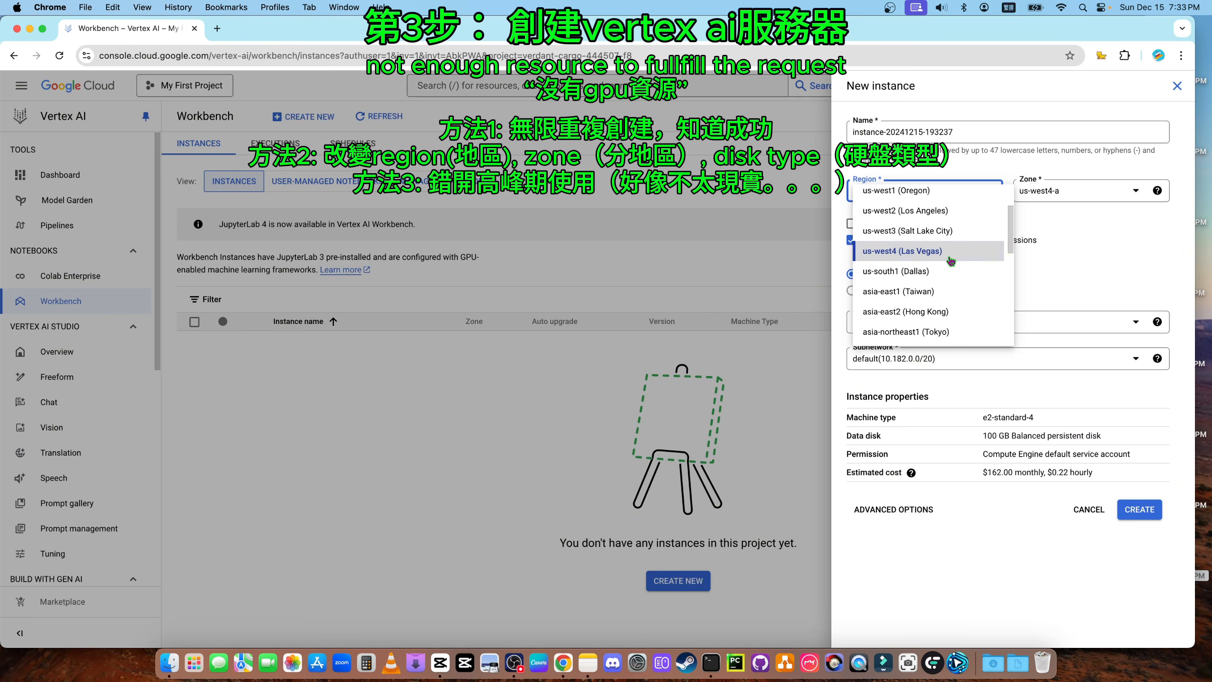
scroll(933, 297, "down", 1)
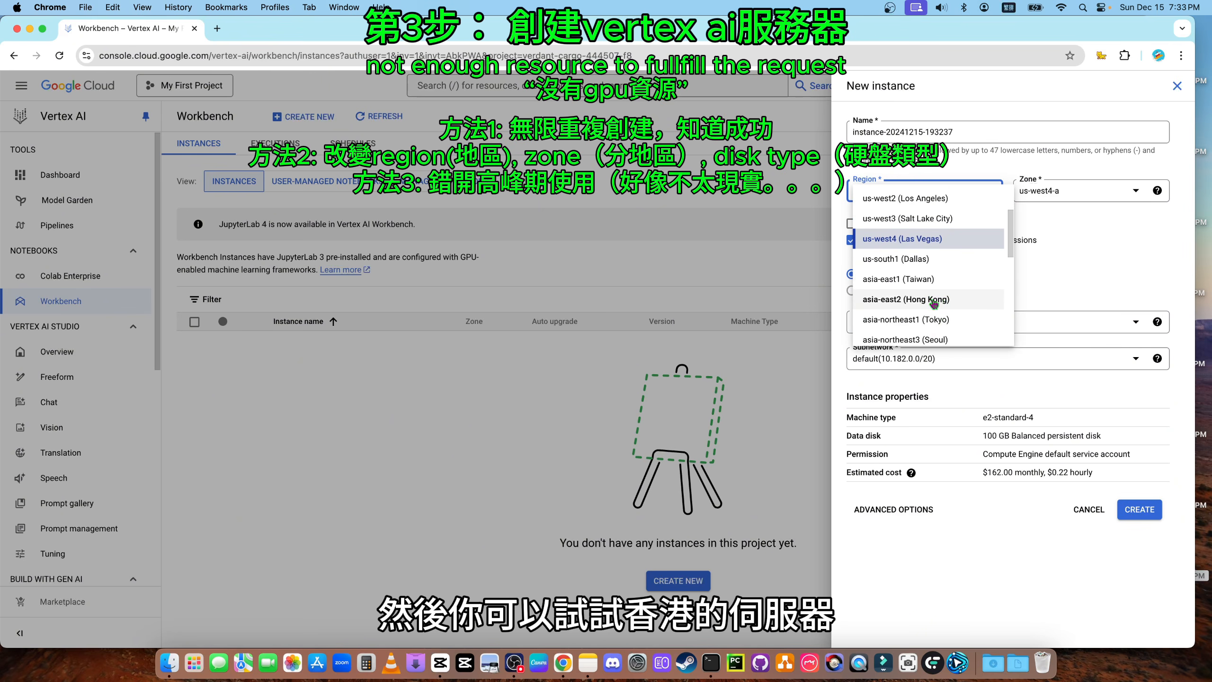
scroll(934, 302, "down", 1)
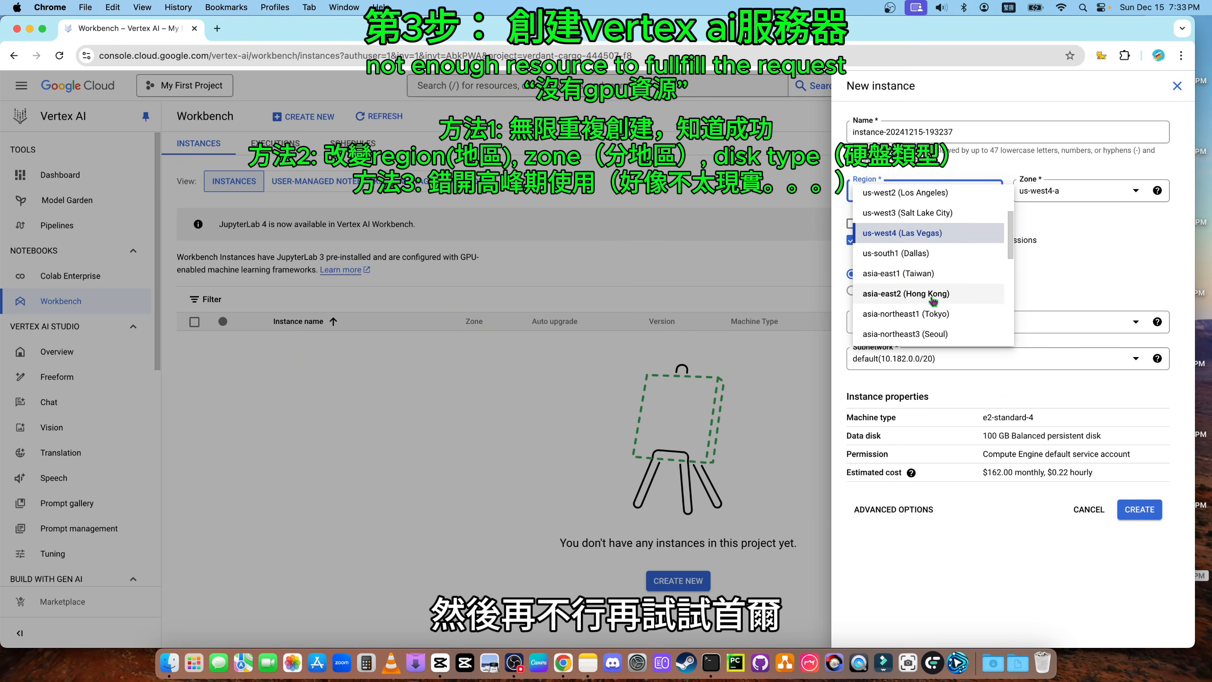
scroll(933, 301, "down", 1)
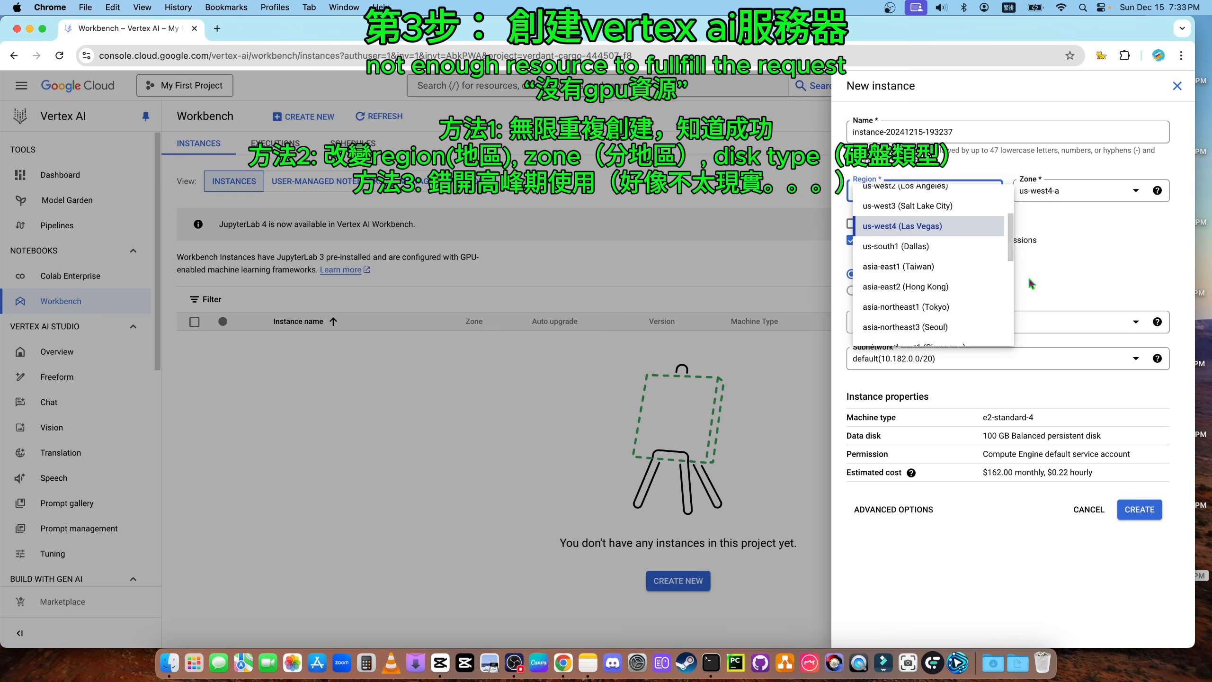
left_click(1094, 260)
Look at the zone choices offered for the us-west4 region and recheck the region selection
left_click(1085, 189)
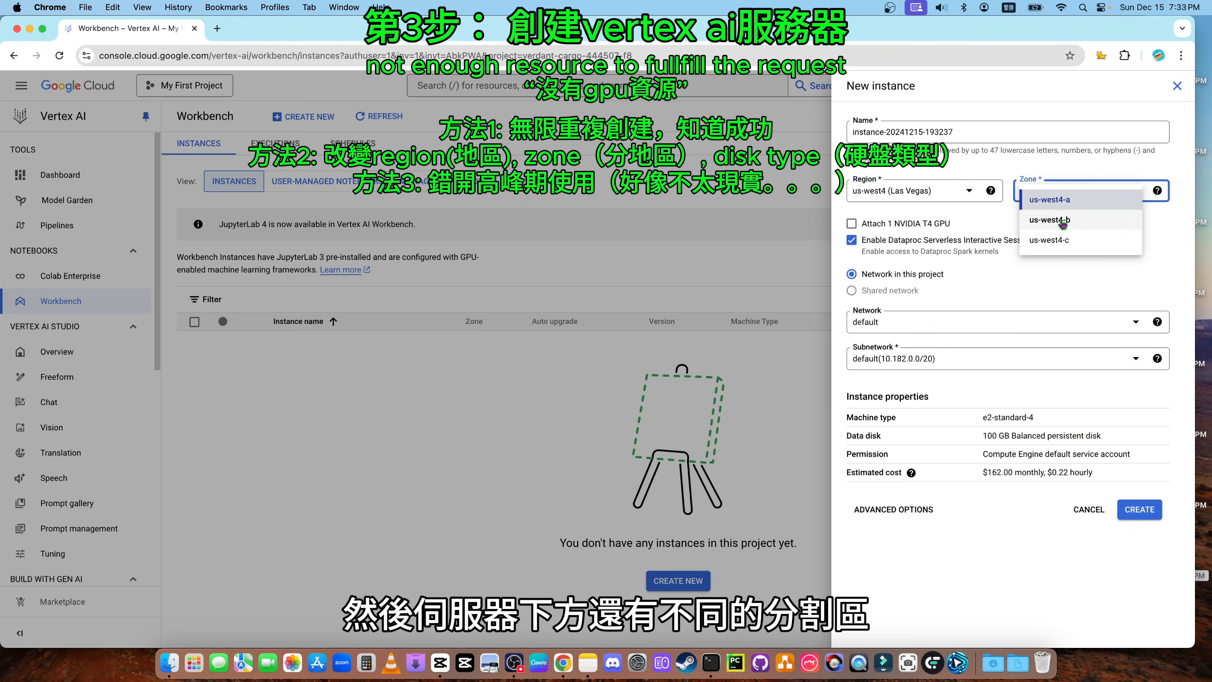
left_click(1064, 277)
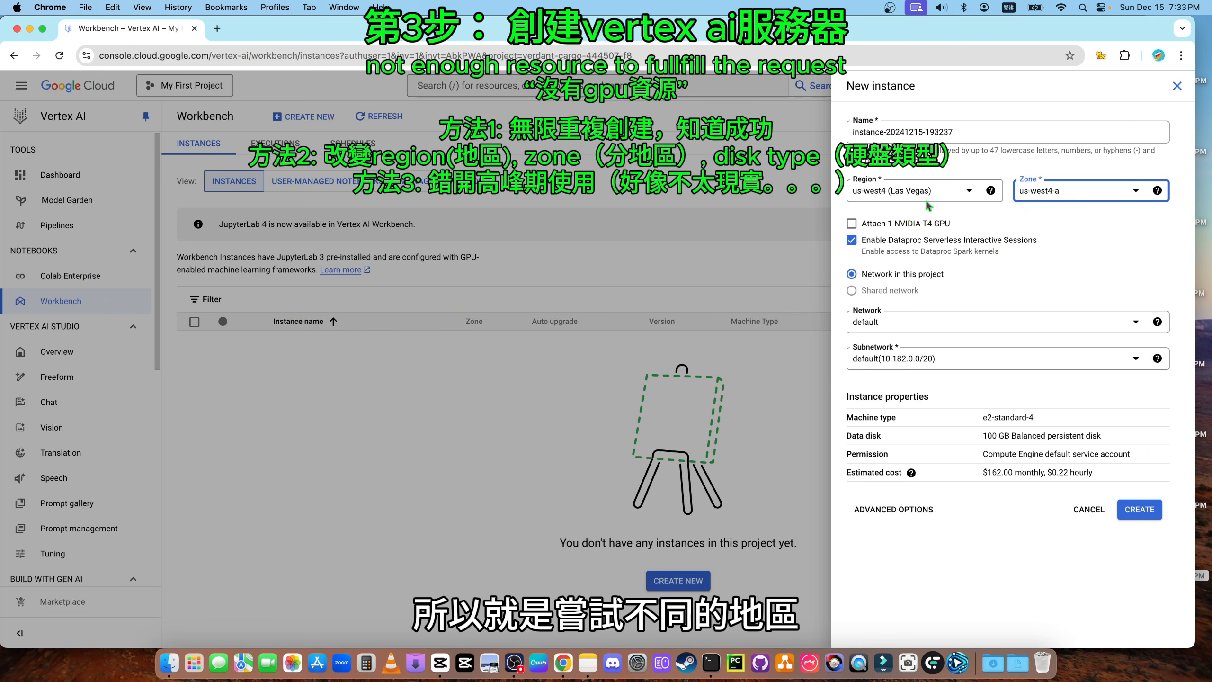
left_click(927, 206)
left_click(894, 311)
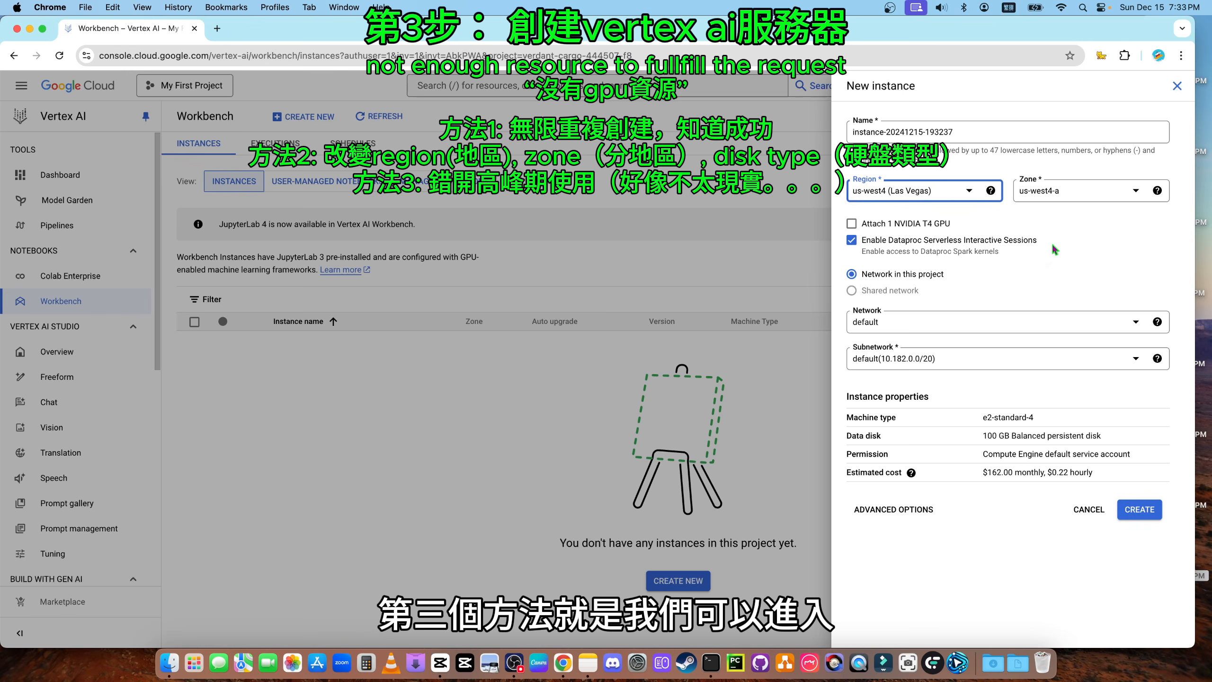
Close the quick new instance form and open the full Create instance page for Workbench
left_click(1179, 87)
double_click(512, 422)
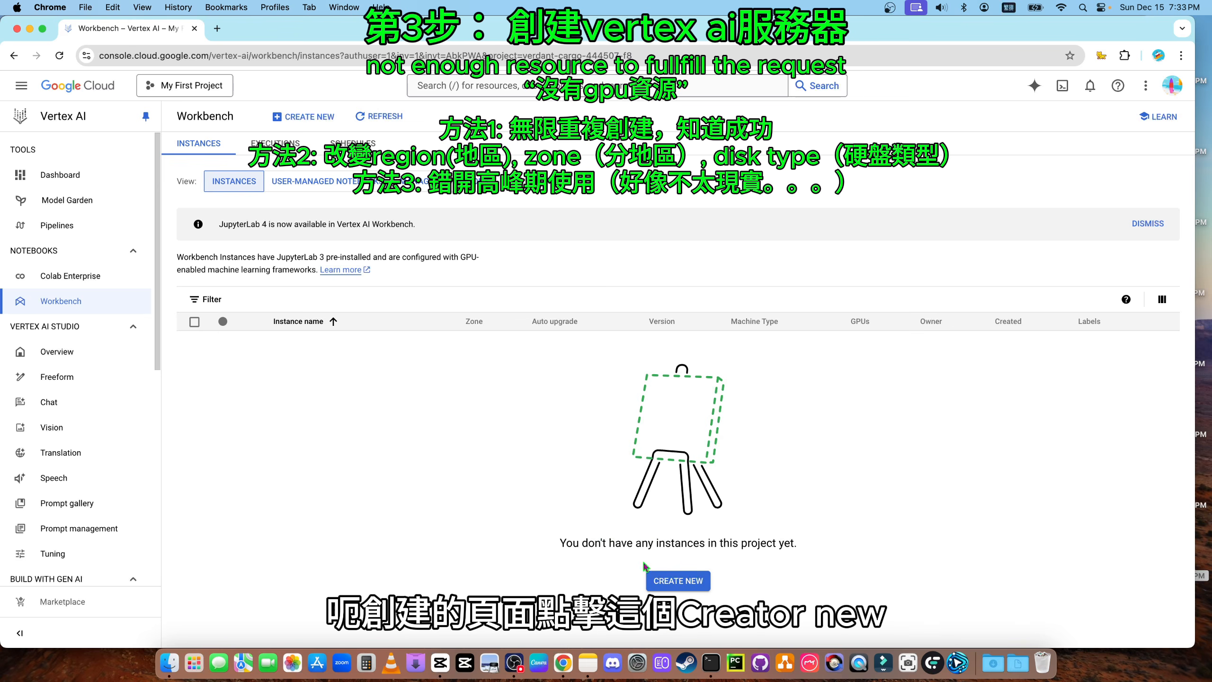
left_click(677, 581)
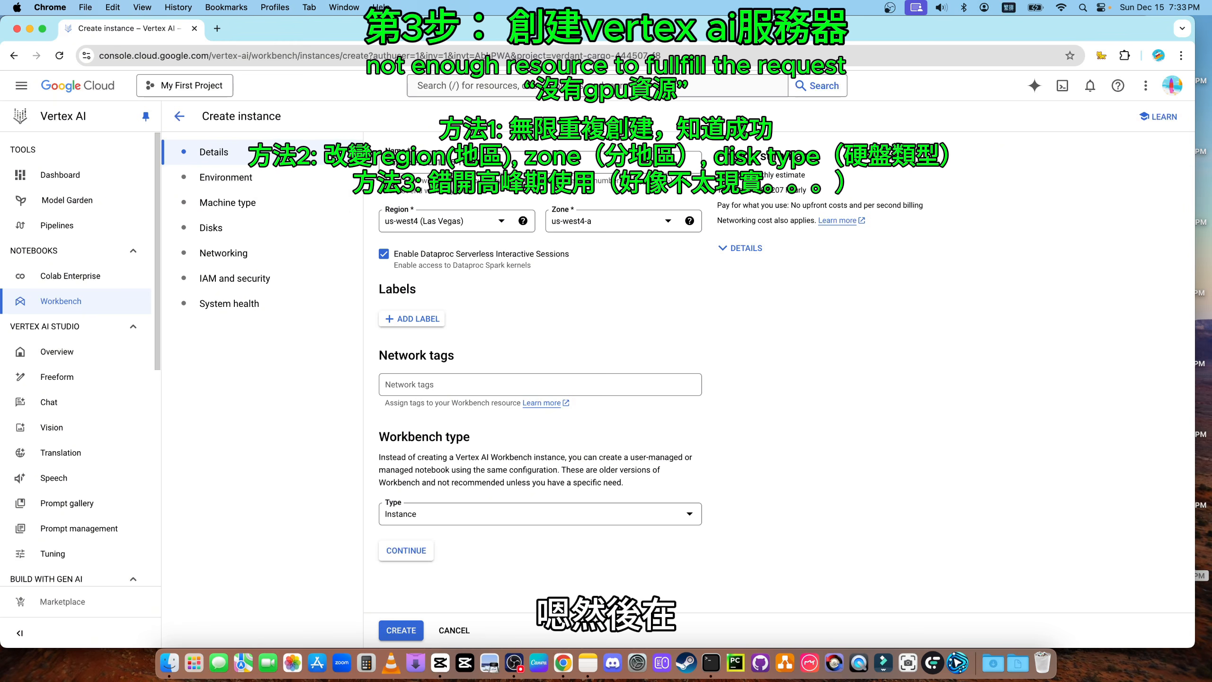
Look over the available regions on the Create instance page and open the Disks settings
left_click(444, 225)
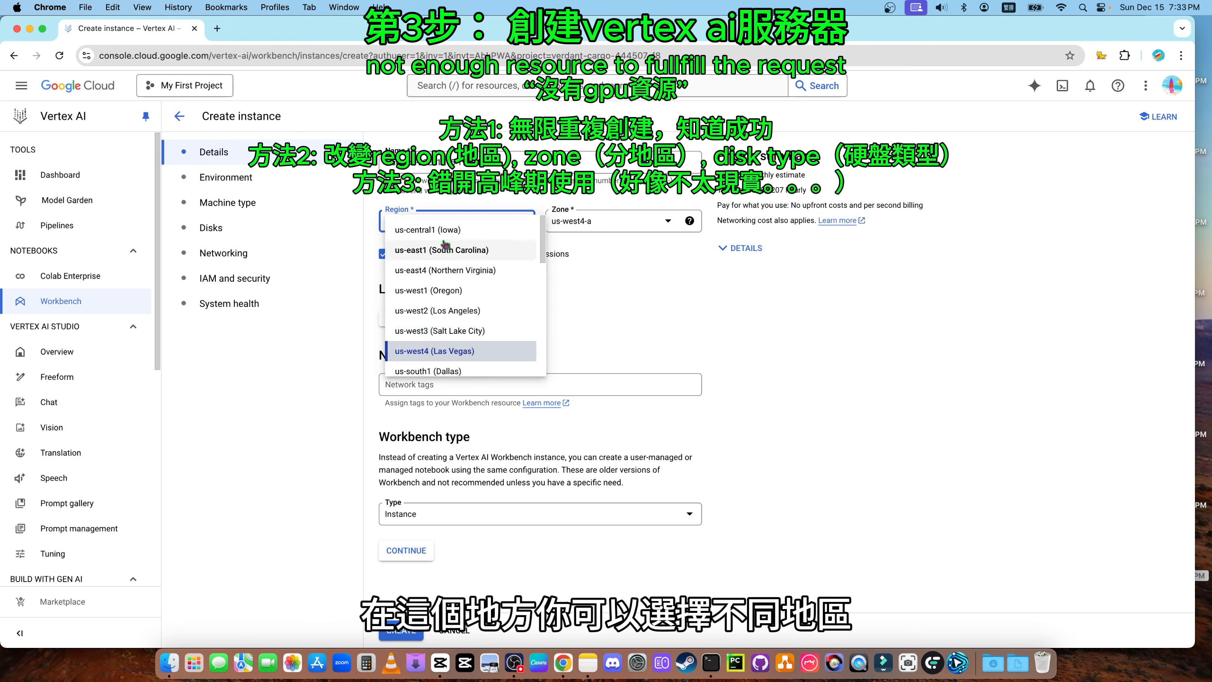
left_click(709, 316)
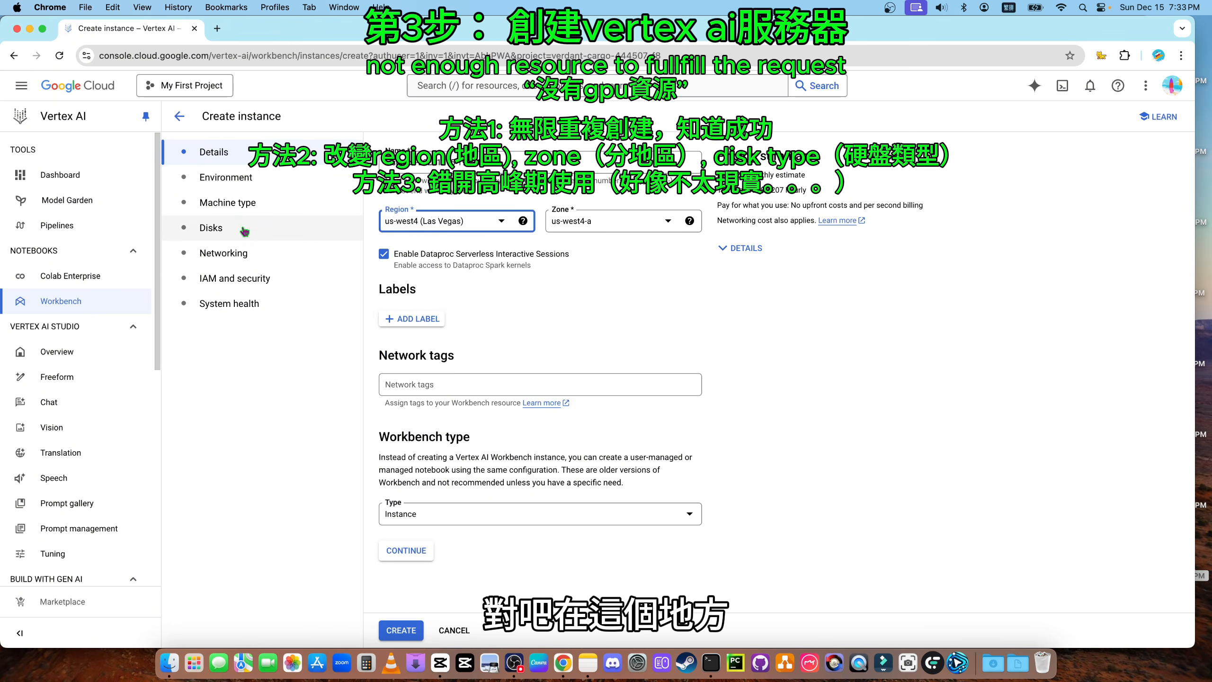
left_click(209, 228)
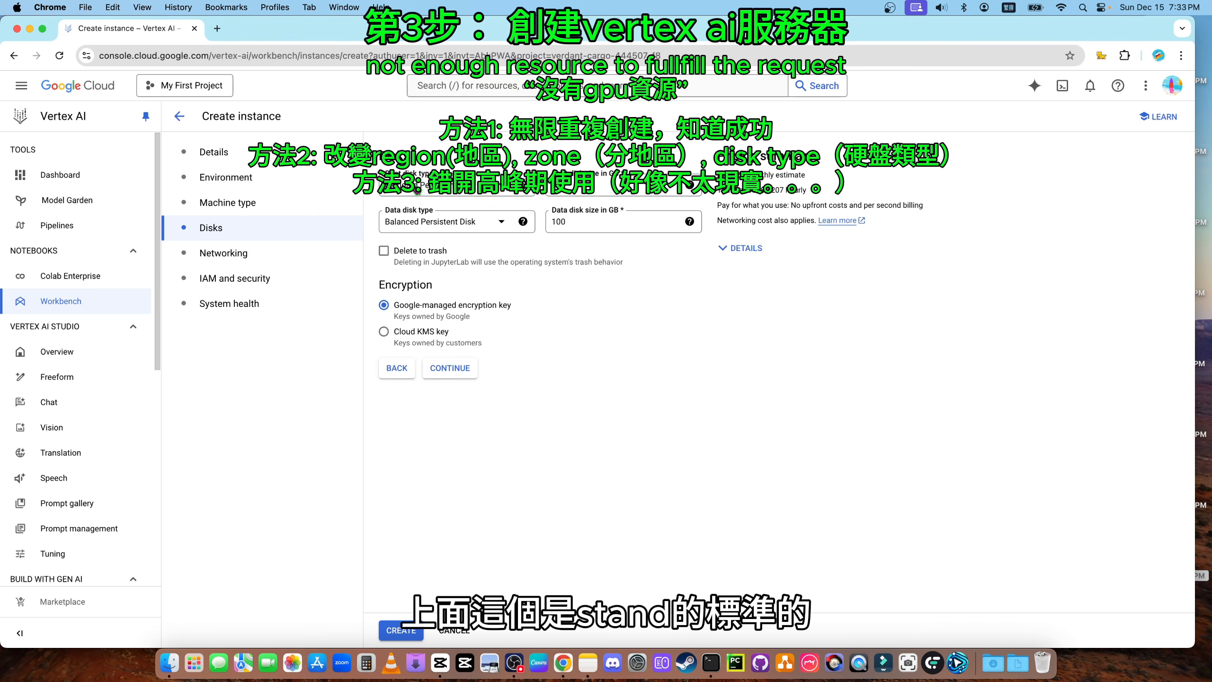
Set the boot disk type to Balanced Persistent Disk and check its effect on the price estimate
left_click(431, 224)
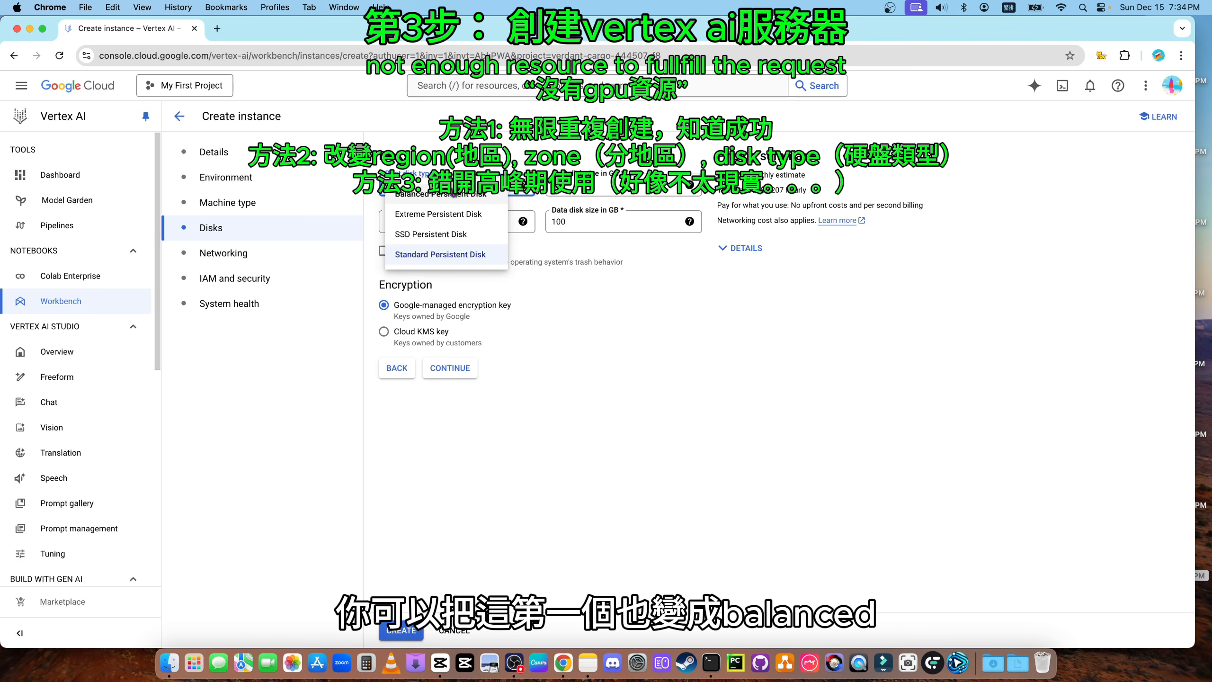
left_click(431, 200)
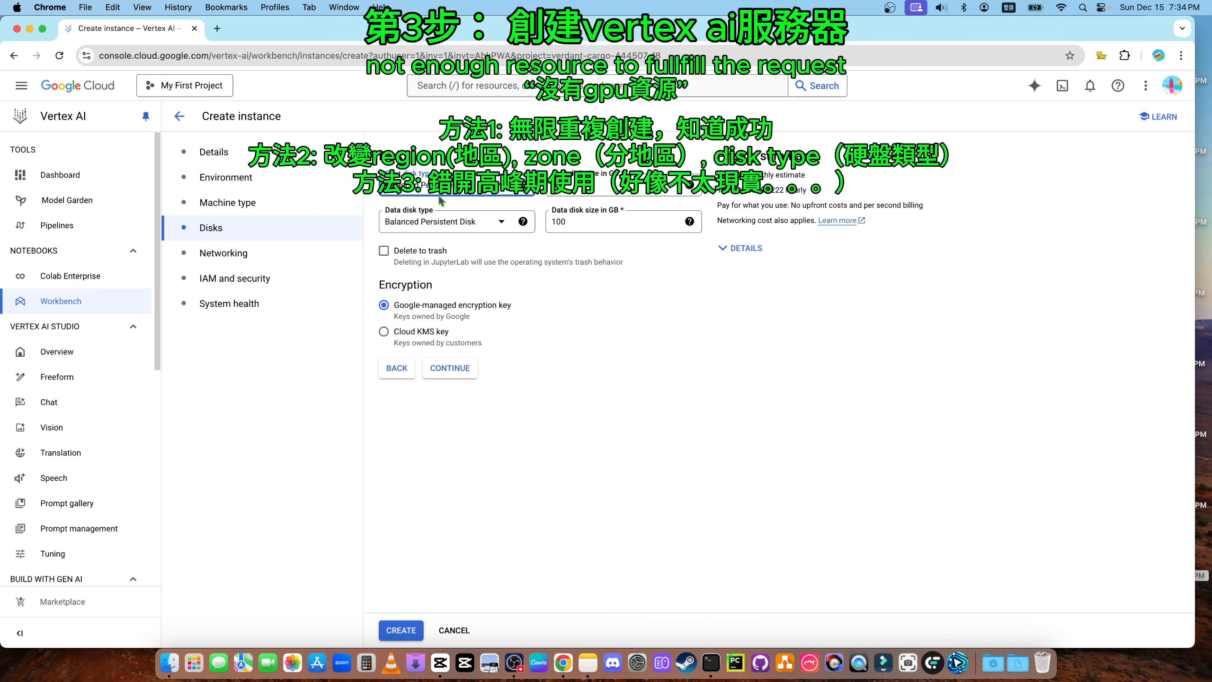
left_click_drag(764, 190, 805, 191)
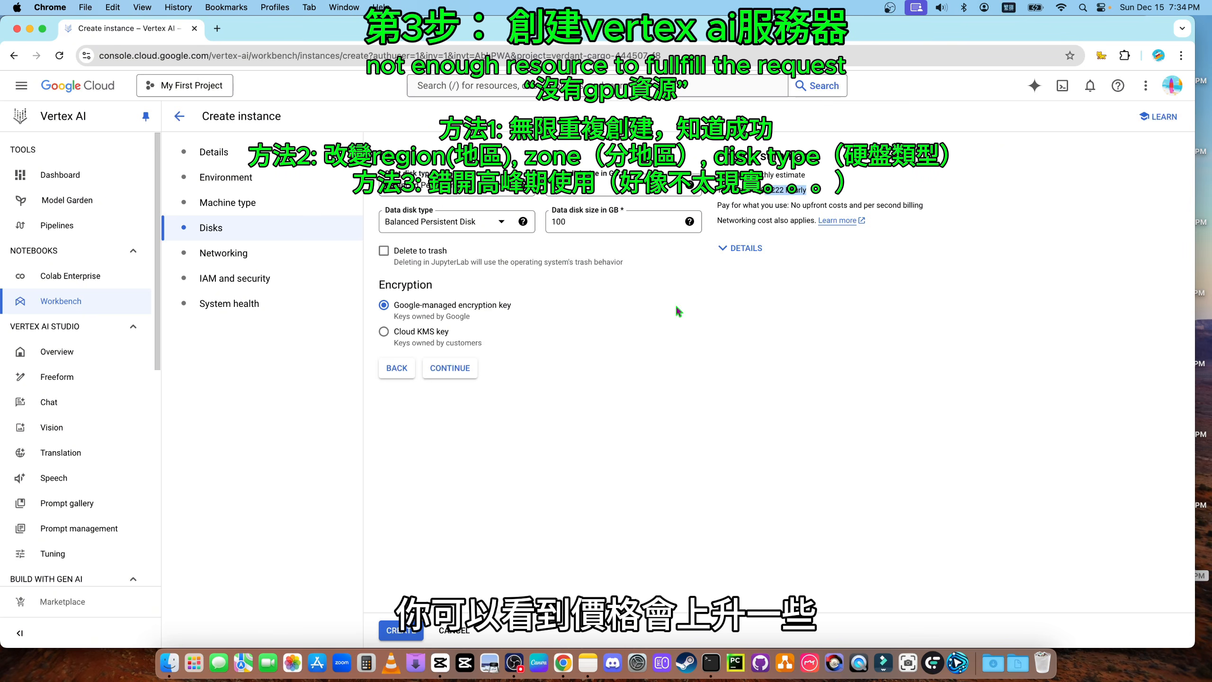
Set the boot disk type to SSD Persistent Disk and check the updated price estimate
left_click(461, 193)
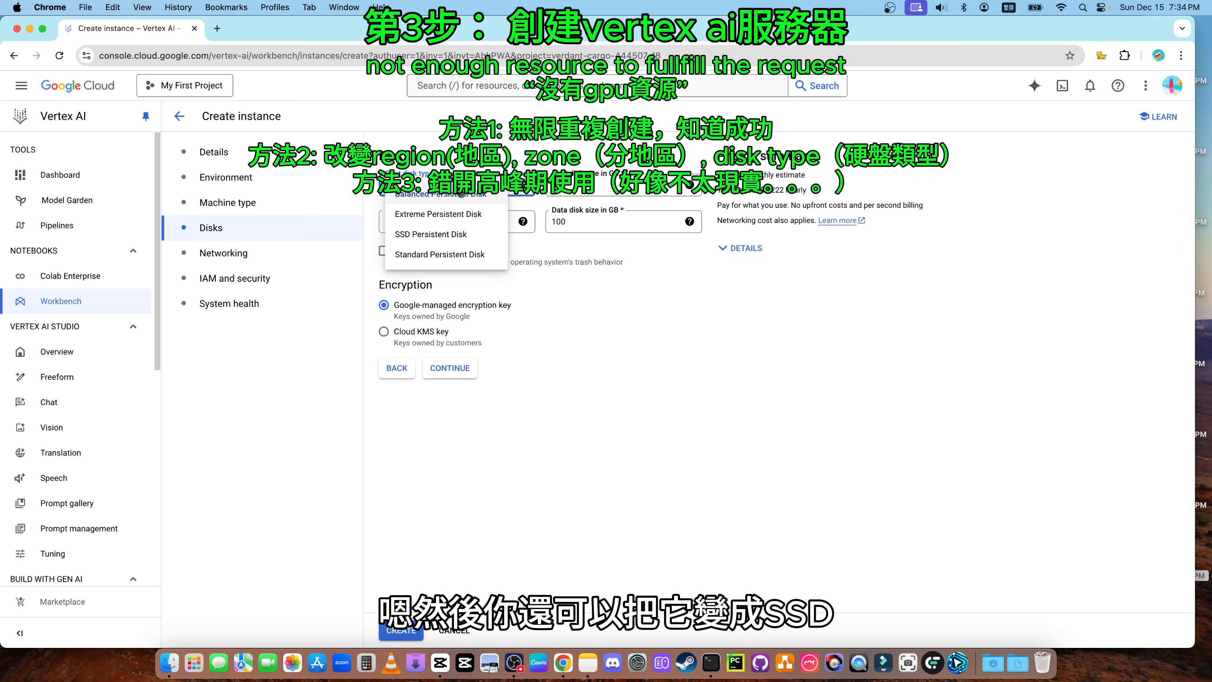
left_click(451, 235)
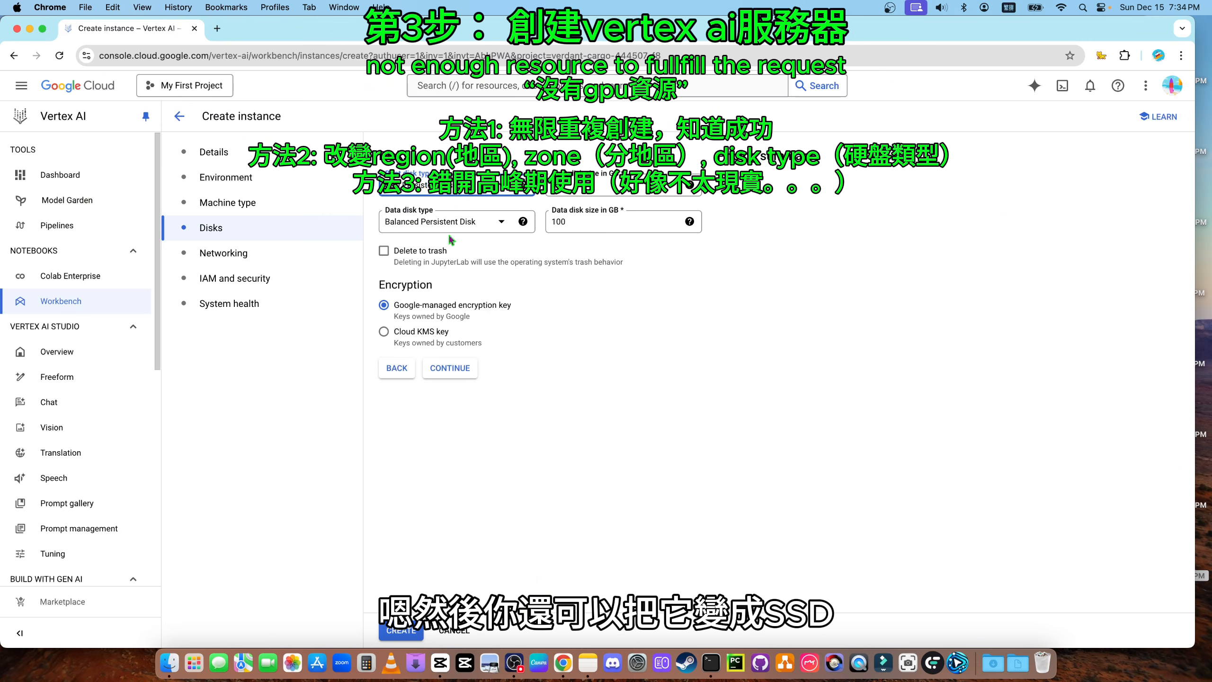
left_click_drag(767, 190, 811, 197)
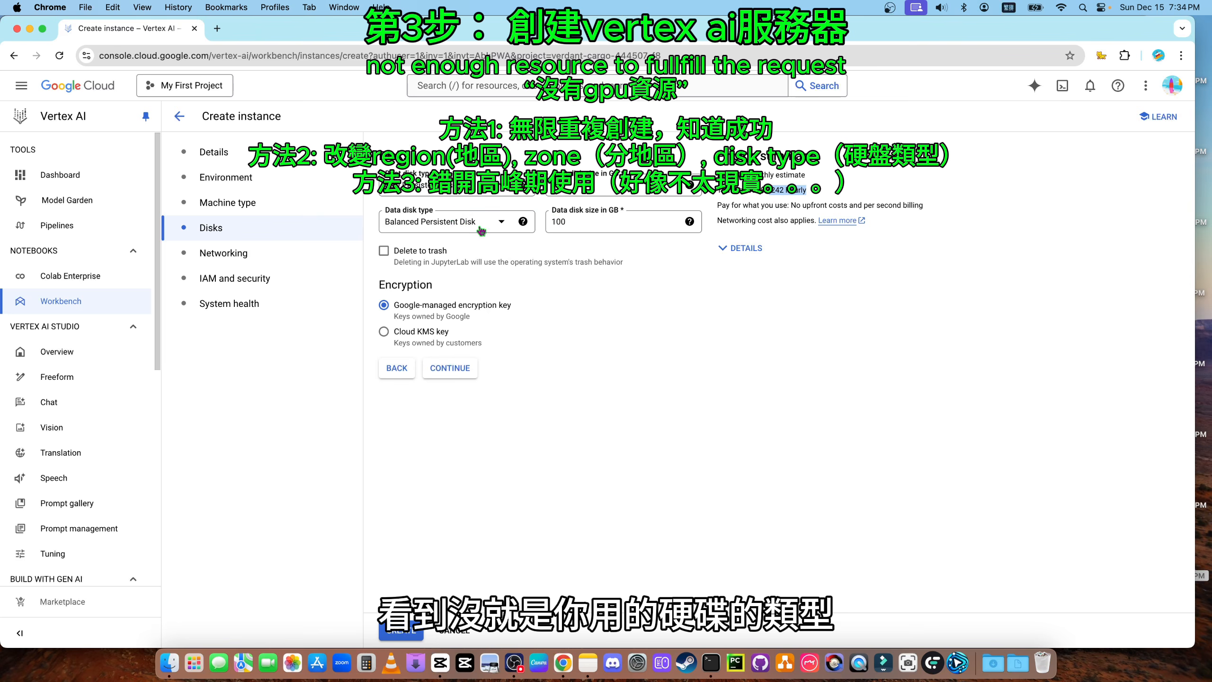
Set the data disk type to SSD Persistent Disk and check the updated price estimate
left_click(462, 222)
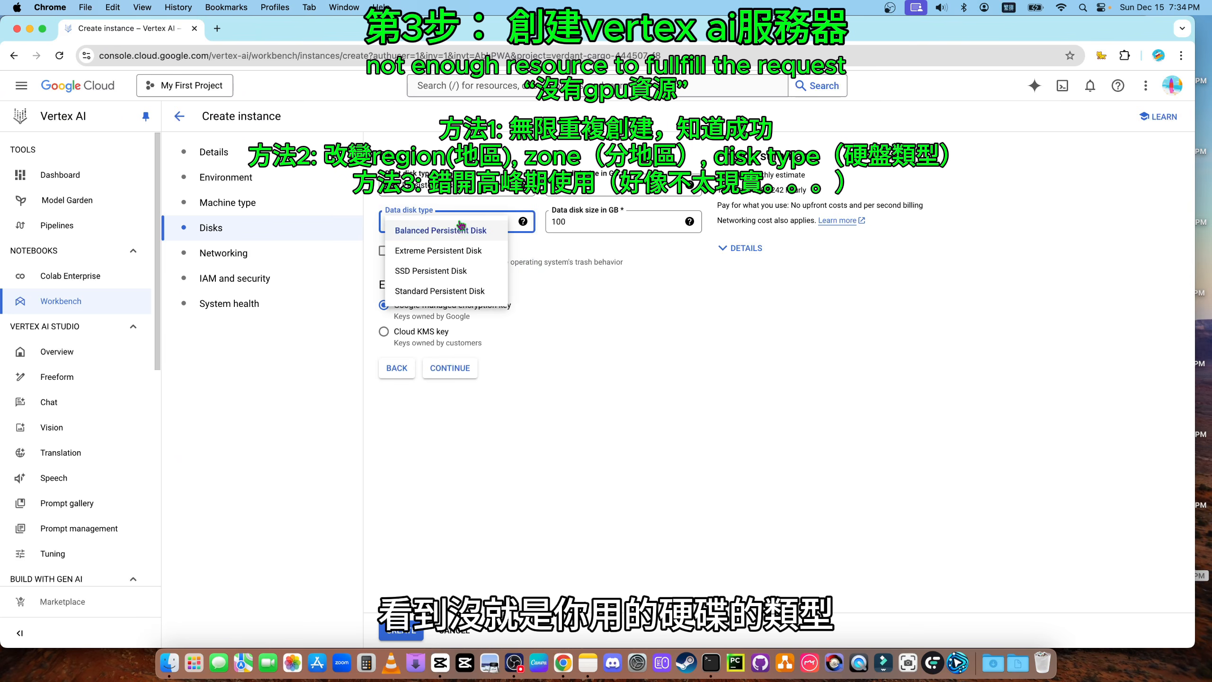
left_click(444, 272)
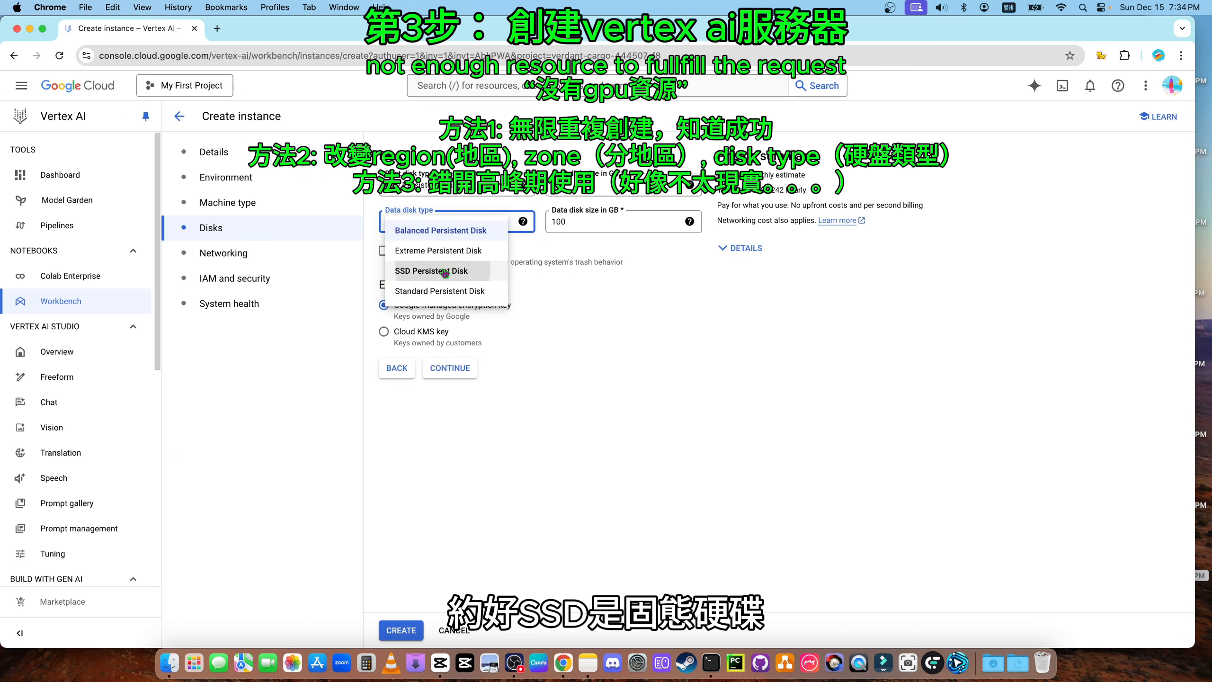
left_click_drag(771, 189, 810, 190)
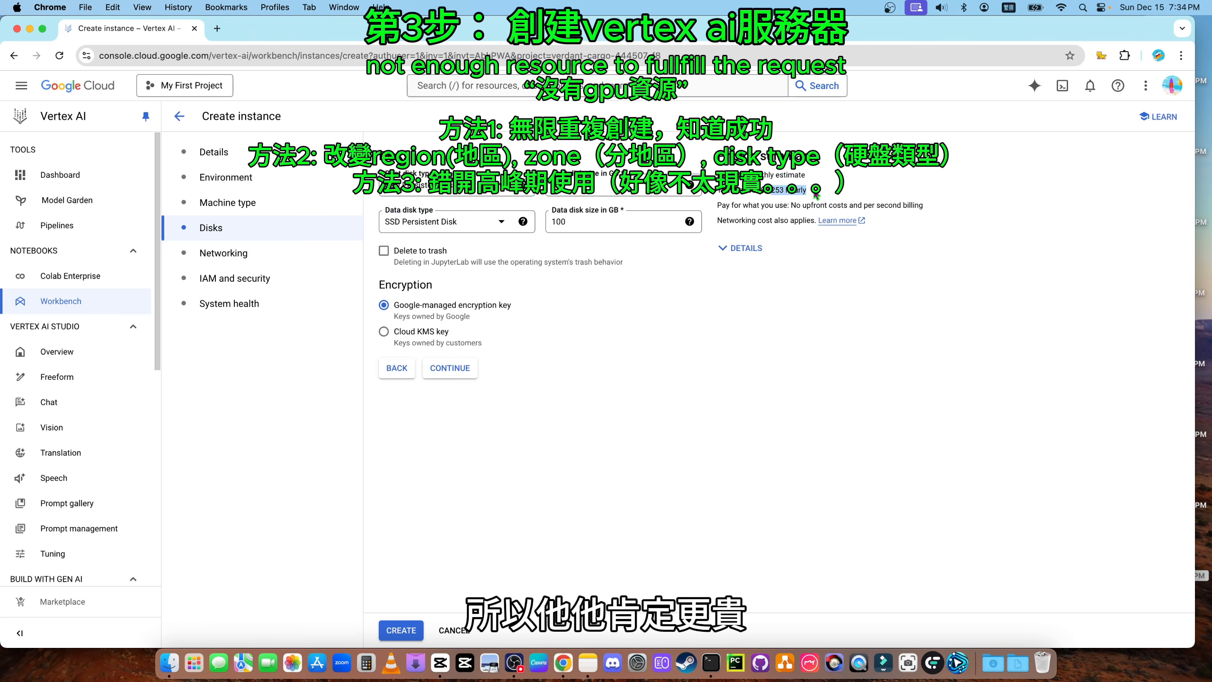
left_click(458, 222)
left_click(458, 270)
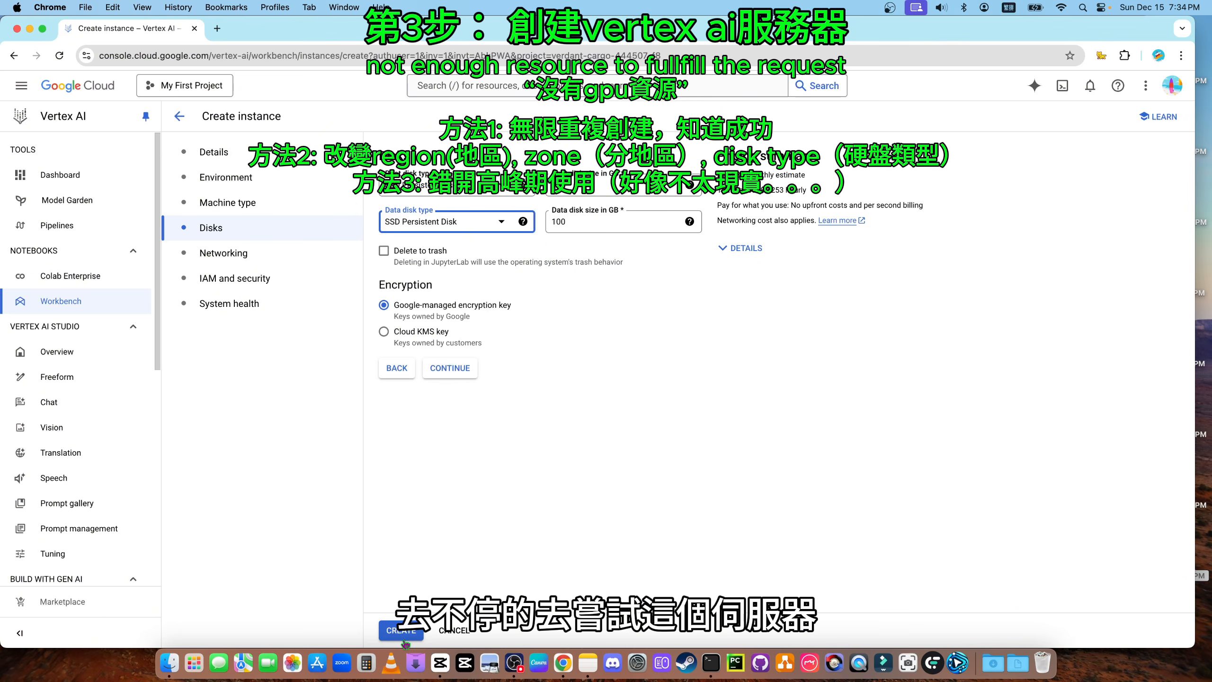
Preview the saved error screenshot, mark its text about insufficient resources, and leave the Create instance form
left_click(1203, 576)
key("space")
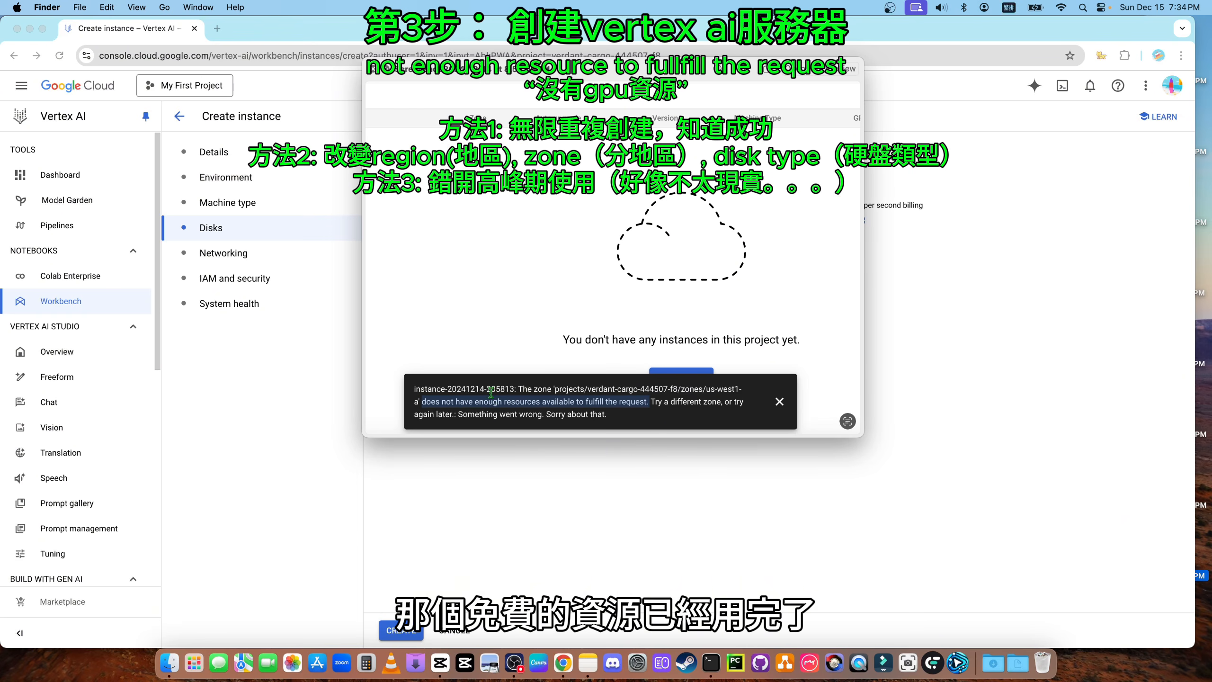
left_click(491, 392)
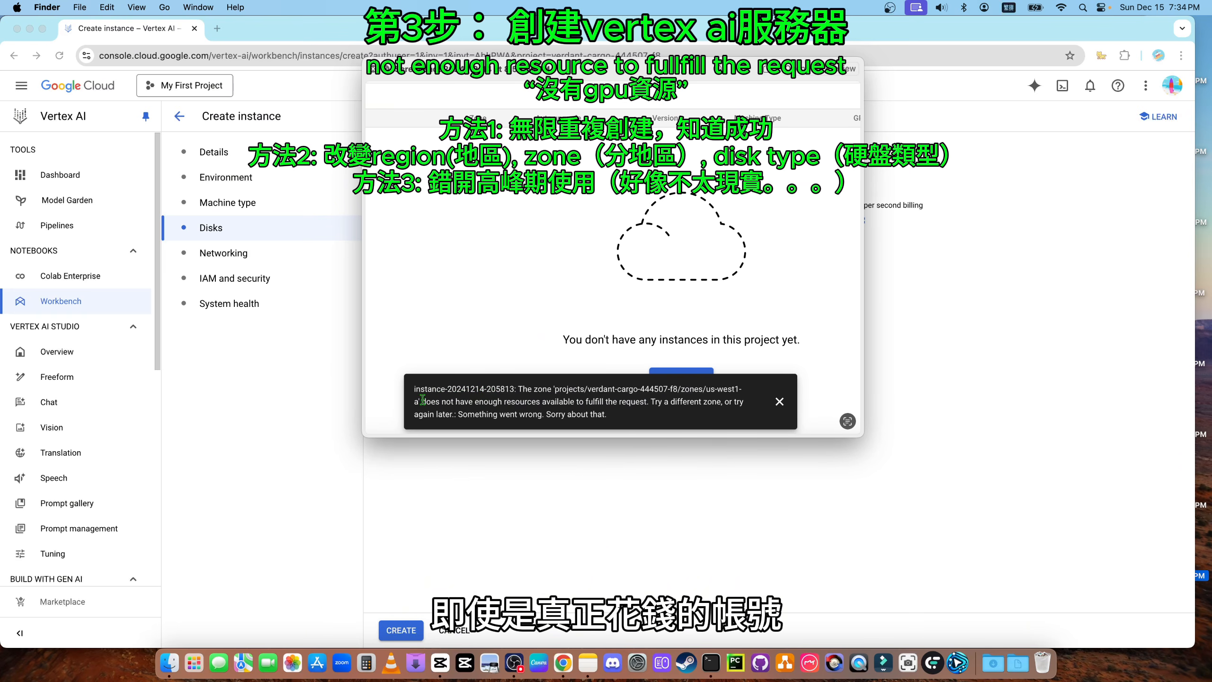
left_click_drag(429, 399, 517, 399)
left_click_drag(614, 401, 644, 402)
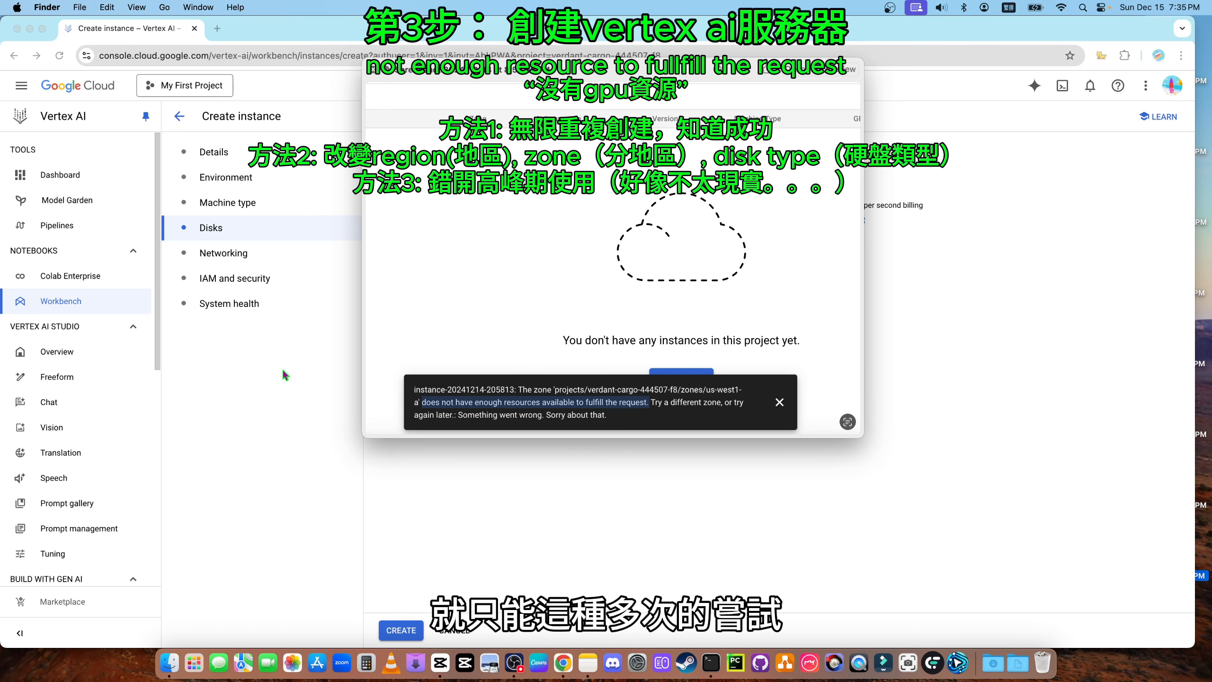
left_click(282, 337)
left_click(179, 115)
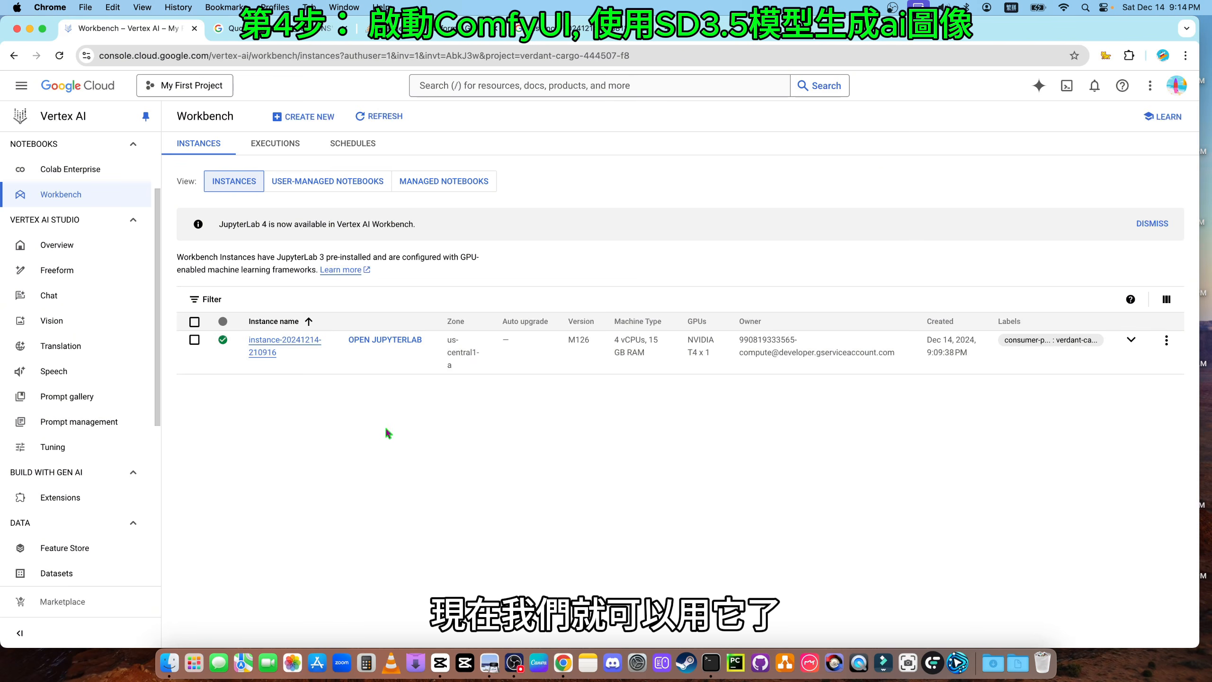
Open JupyterLab for the running instance, upload kaggle-comfyui-faq-sd35.ipynb from Downloads into its root folder, and widen the file browser
left_click(381, 345)
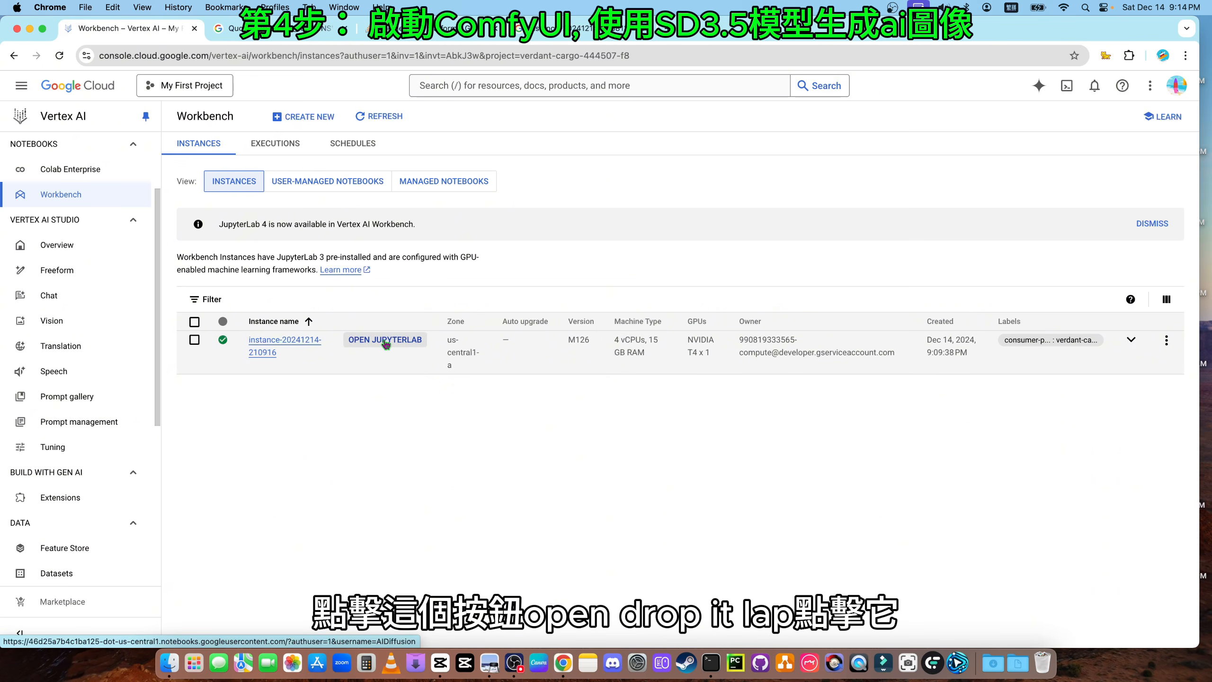
left_click(385, 344)
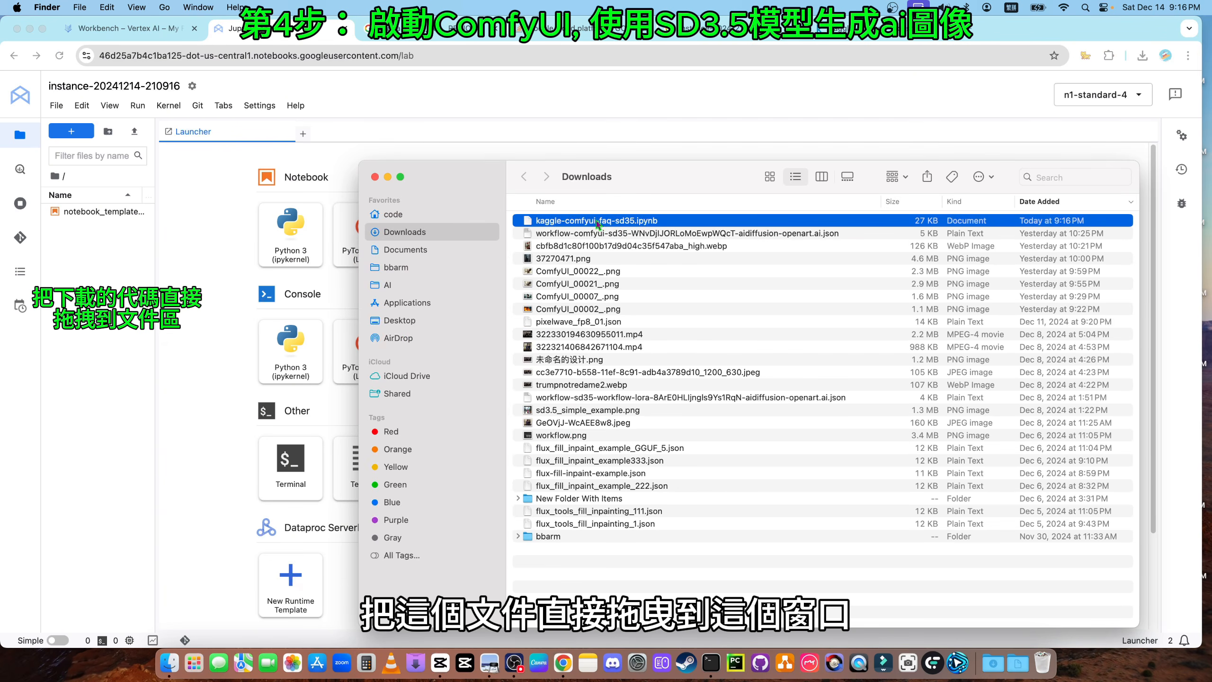
left_click_drag(597, 223, 110, 263)
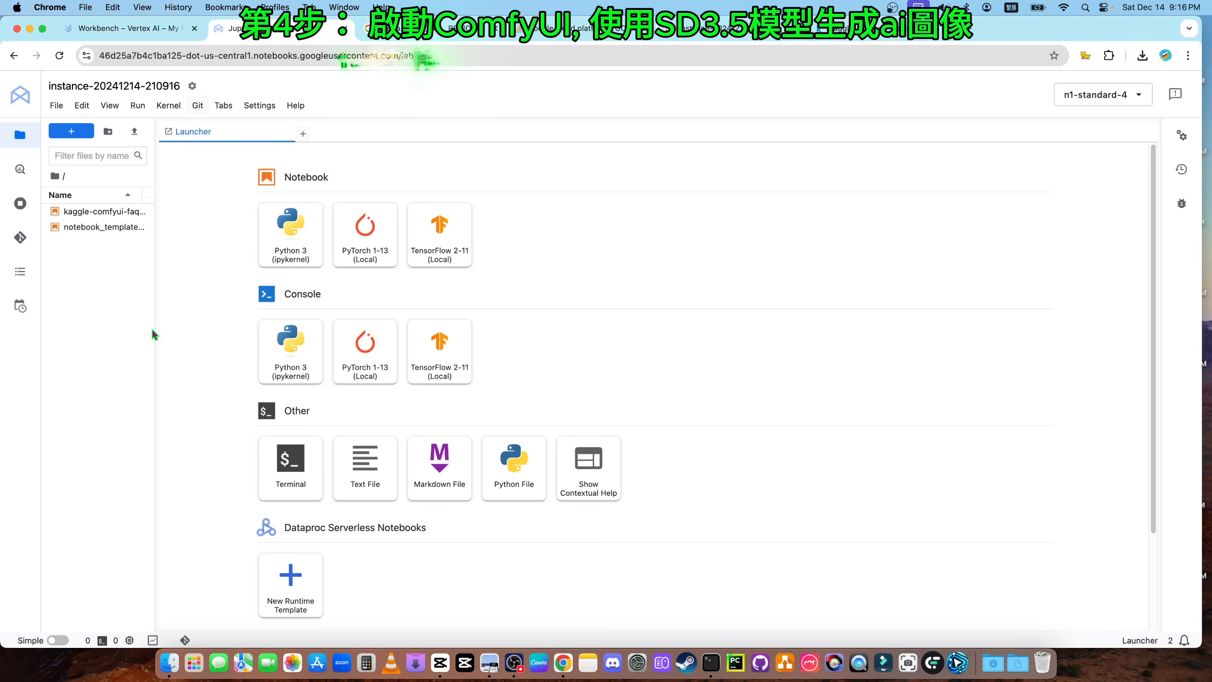
left_click_drag(156, 328, 303, 328)
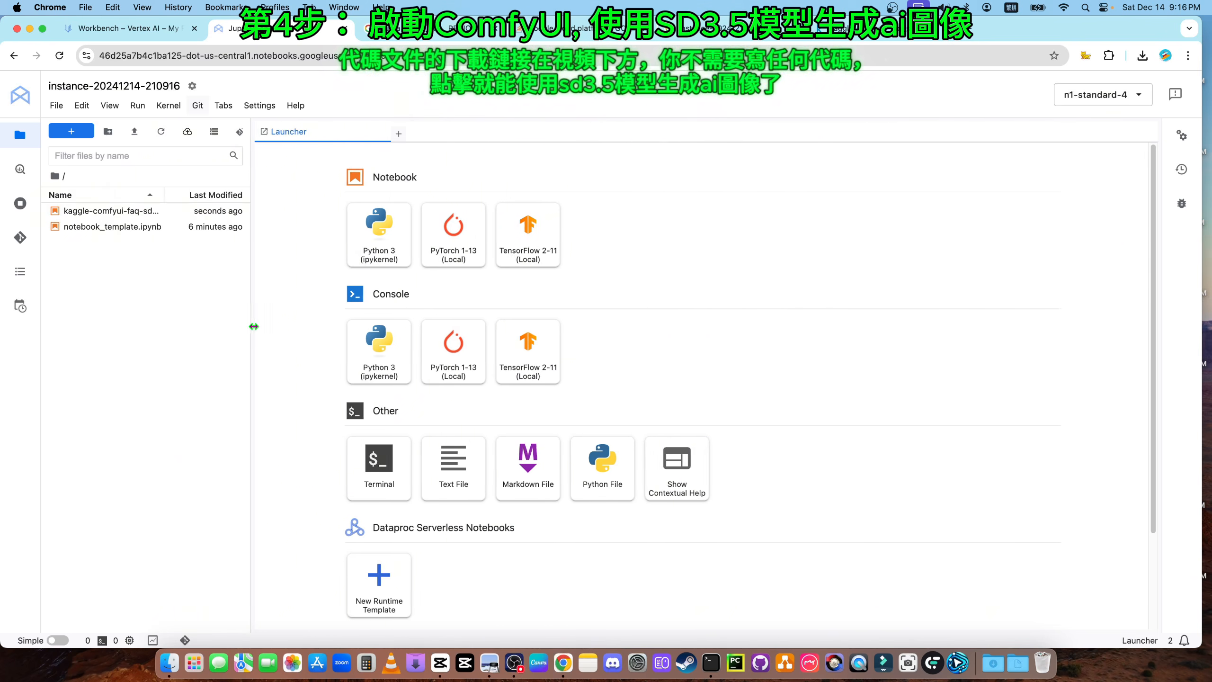
Open the kaggle-comfyui-faq-sd35.ipynb notebook with the PyTorch 1-13 (Local) kernel and check its connection status
double_click(123, 211)
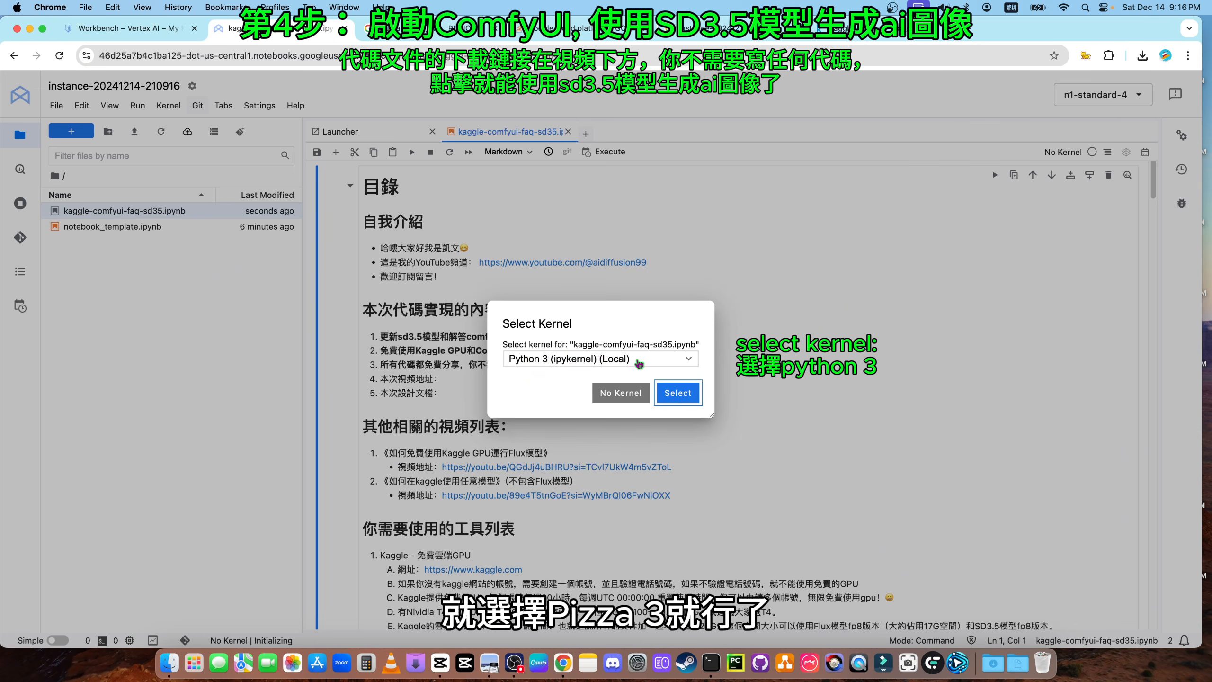
left_click(641, 362)
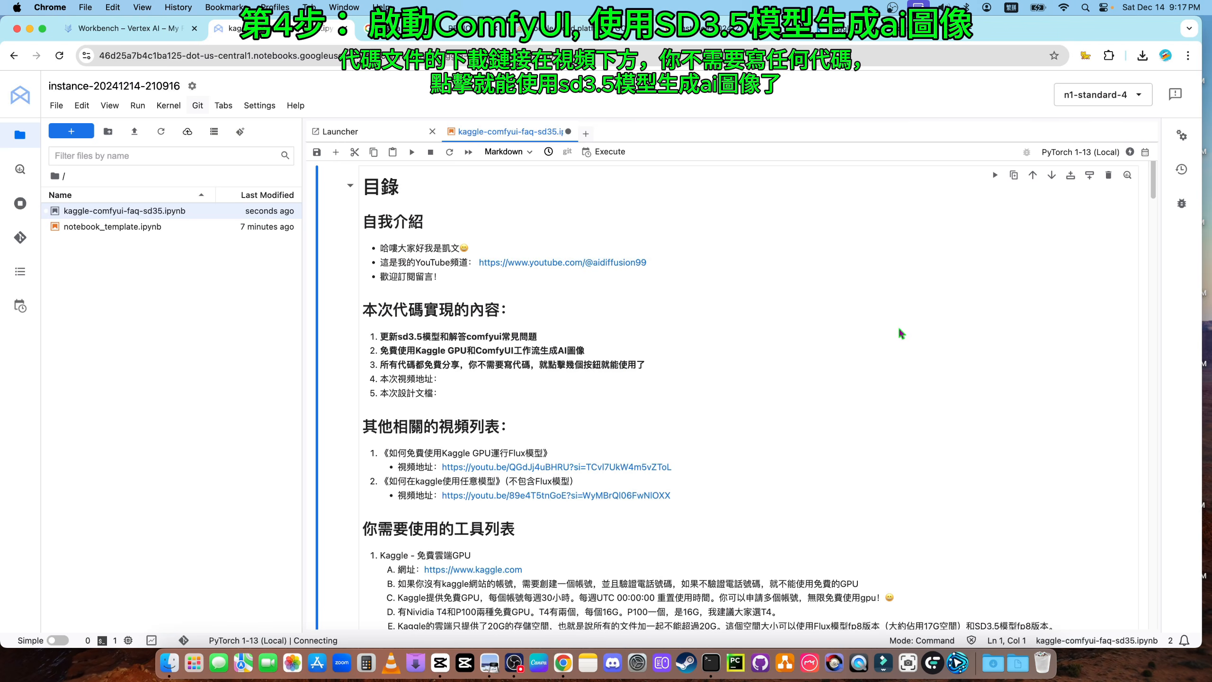
mouse_move(1129, 153)
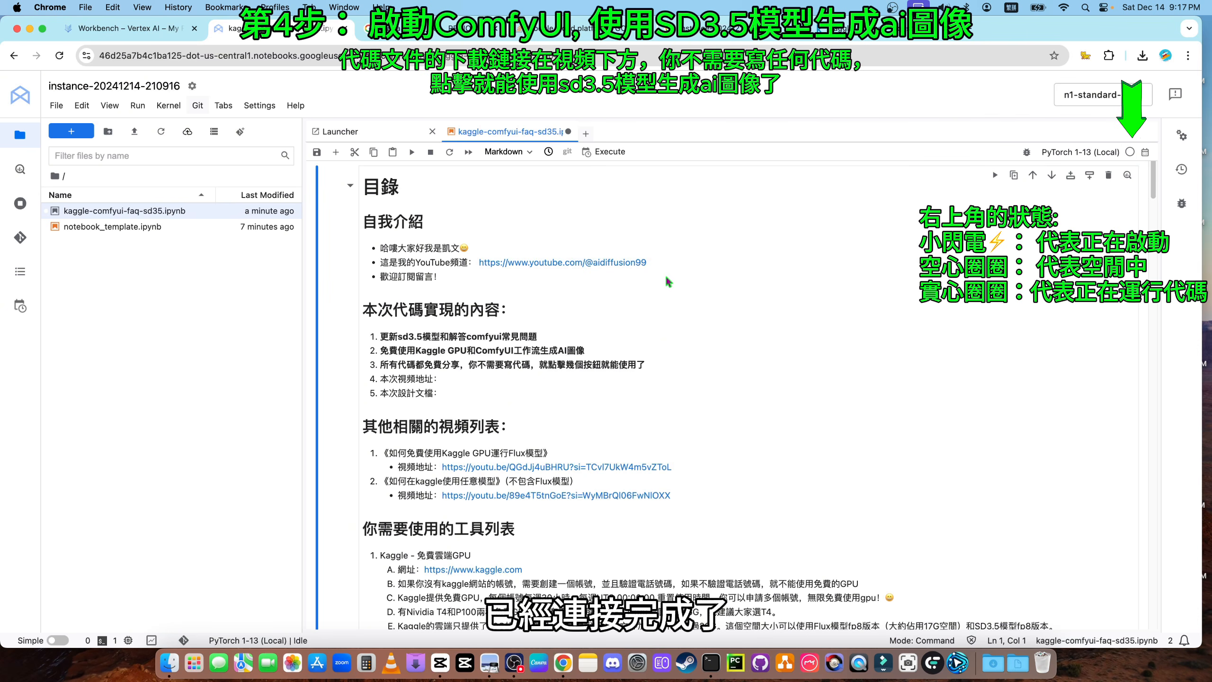
Examine the n1-standard-4 machine's hardware details, including vCPUs, RAM and the Tesla T4 GPU
left_click(1106, 96)
left_click(1115, 101)
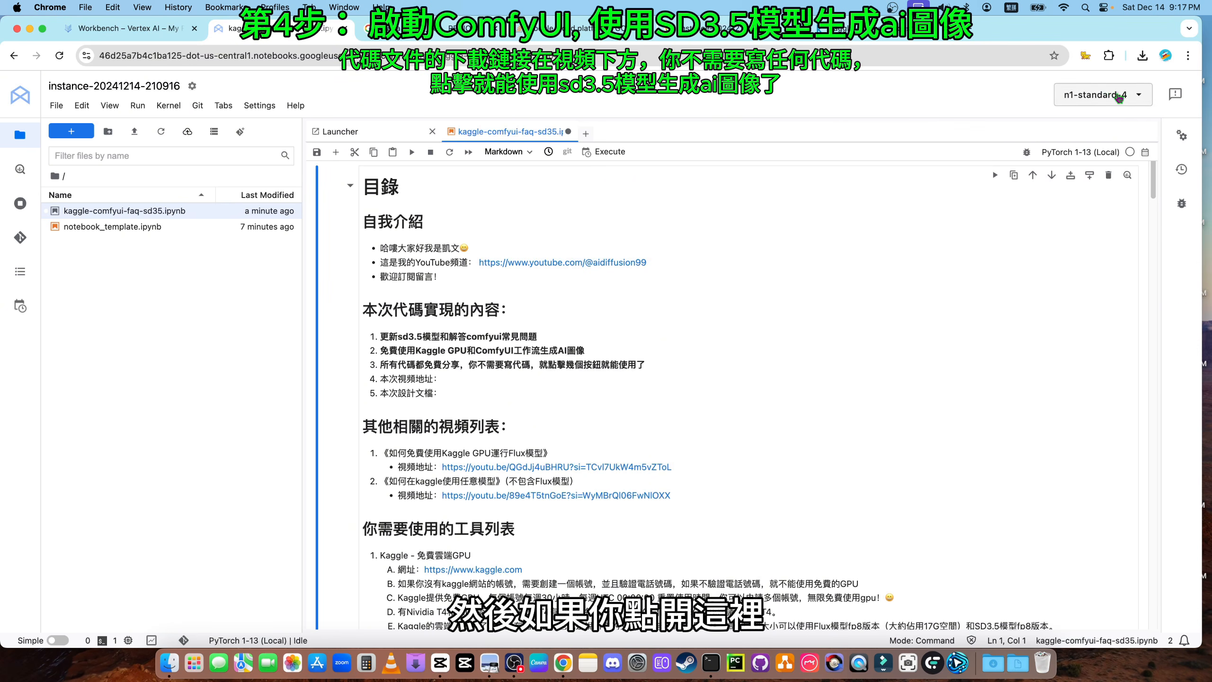
left_click(1116, 99)
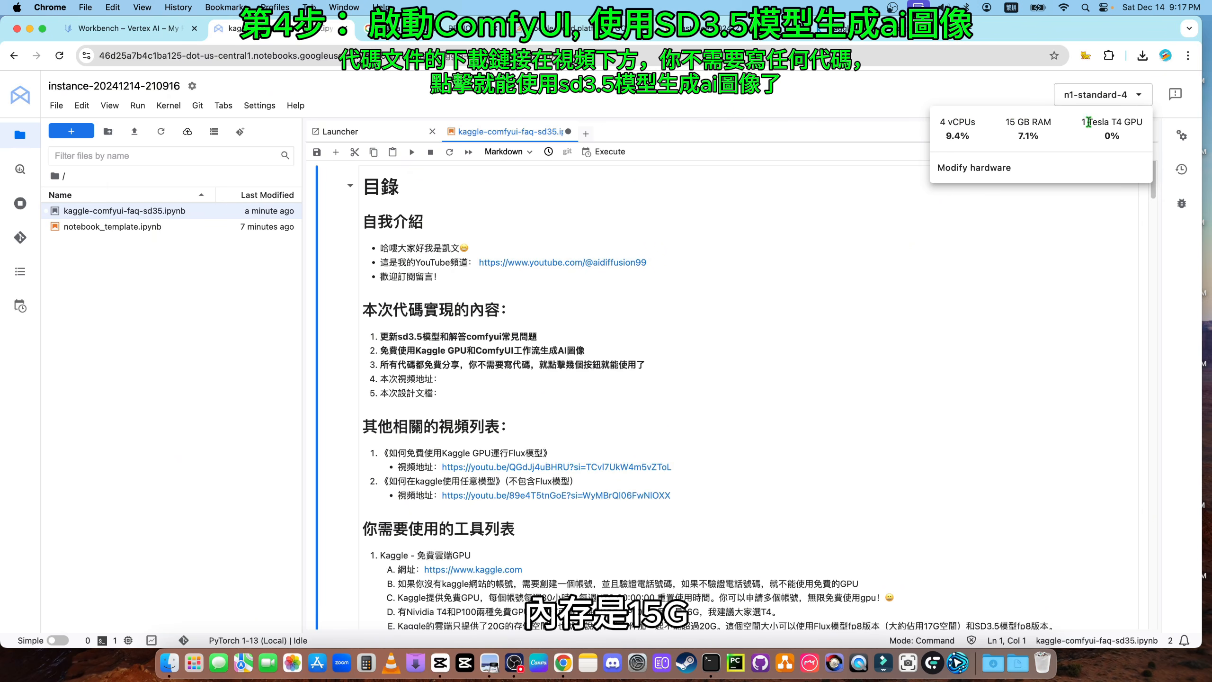
left_click_drag(1088, 122, 1112, 122)
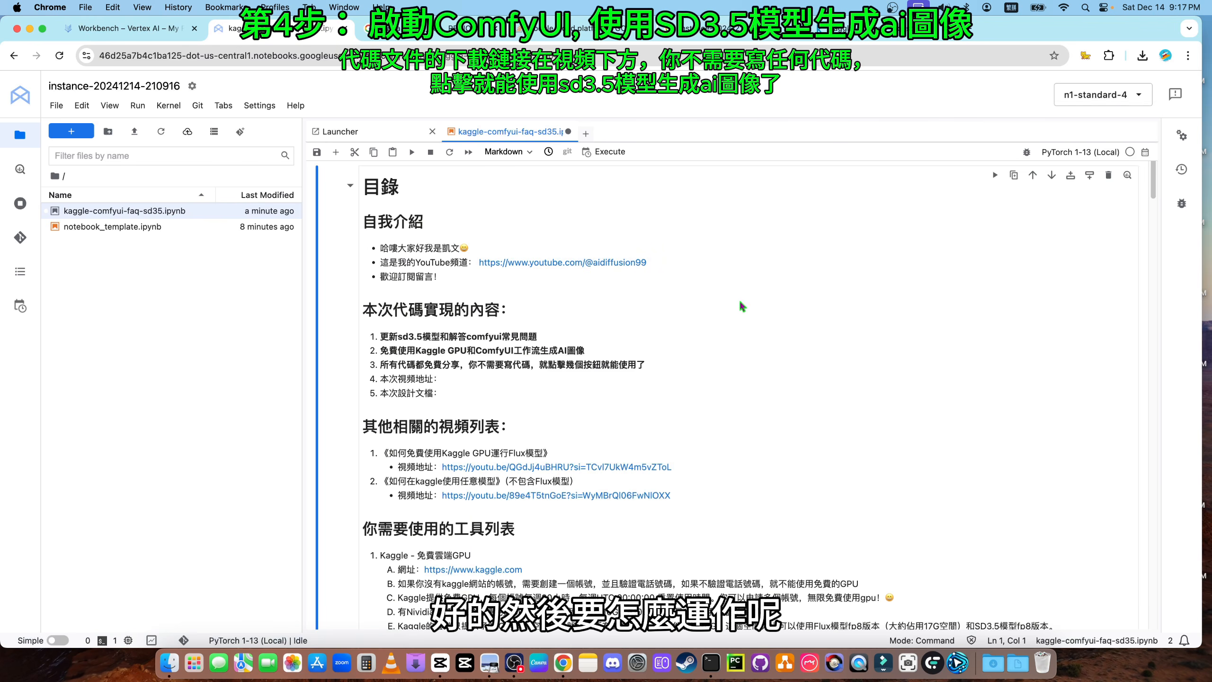
Run the code cell in the notebook's first section that installs ComfyUI and its common plugins, and follow its output
scroll(738, 298, "down", 3)
scroll(738, 304, "down", 10)
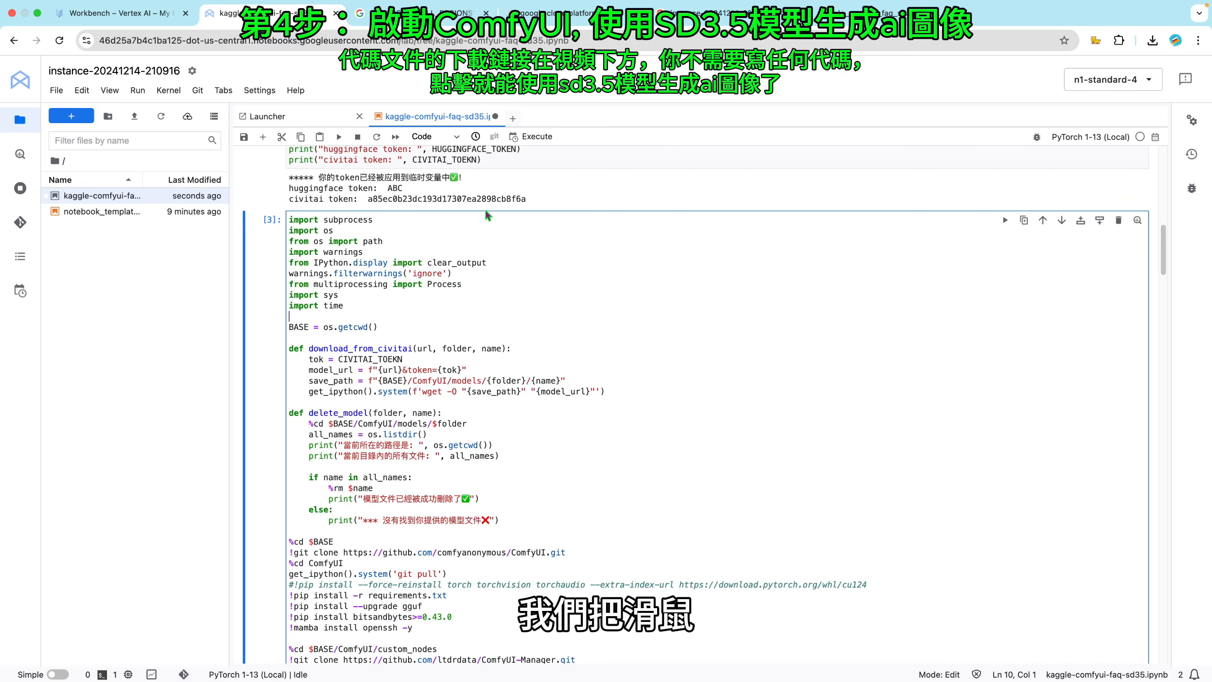
scroll(513, 310, "up", 3)
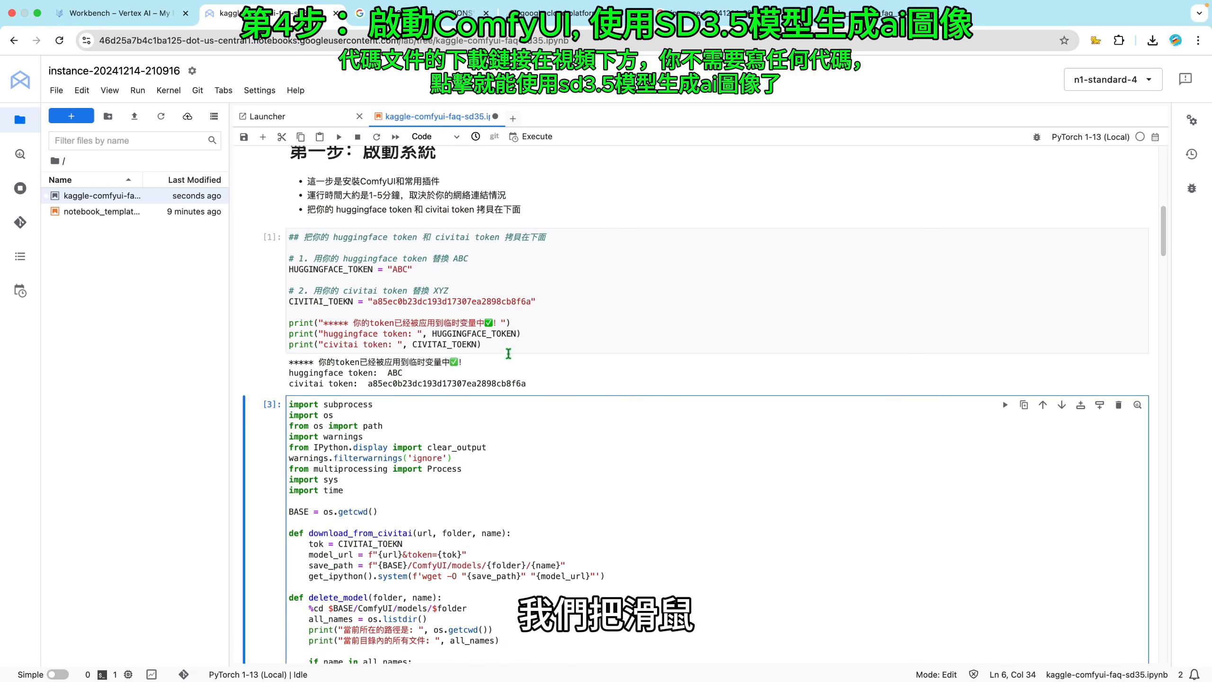
left_click(520, 284)
left_click(470, 434)
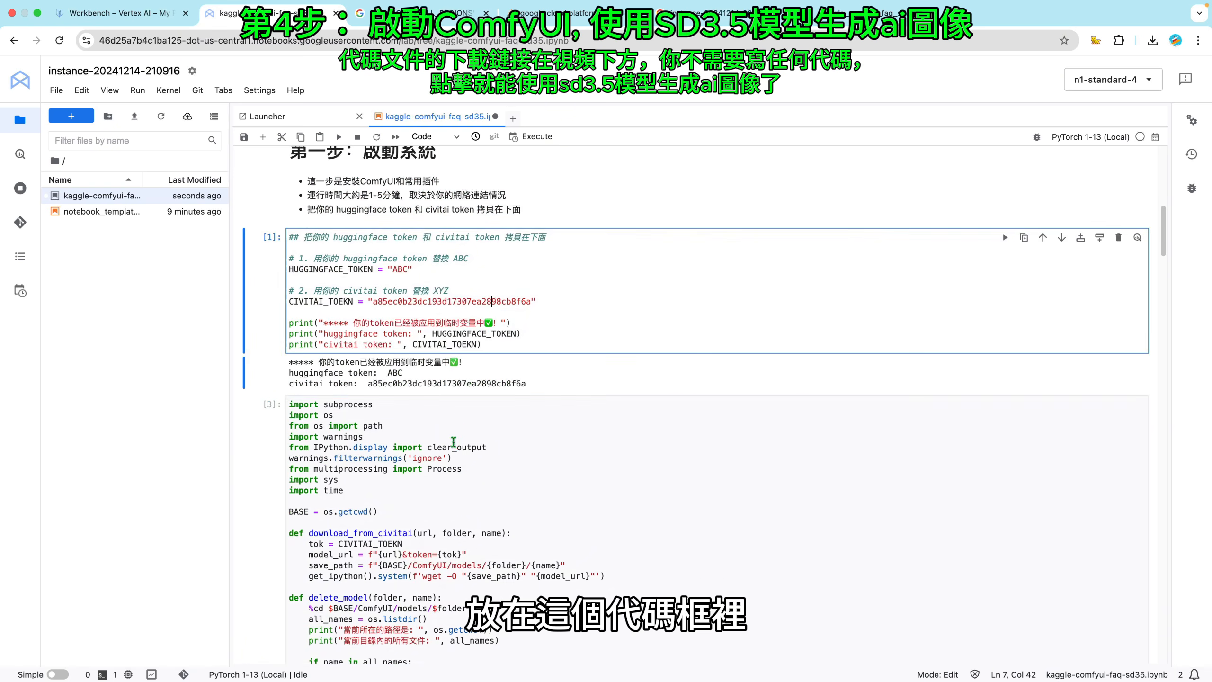
left_click(442, 468)
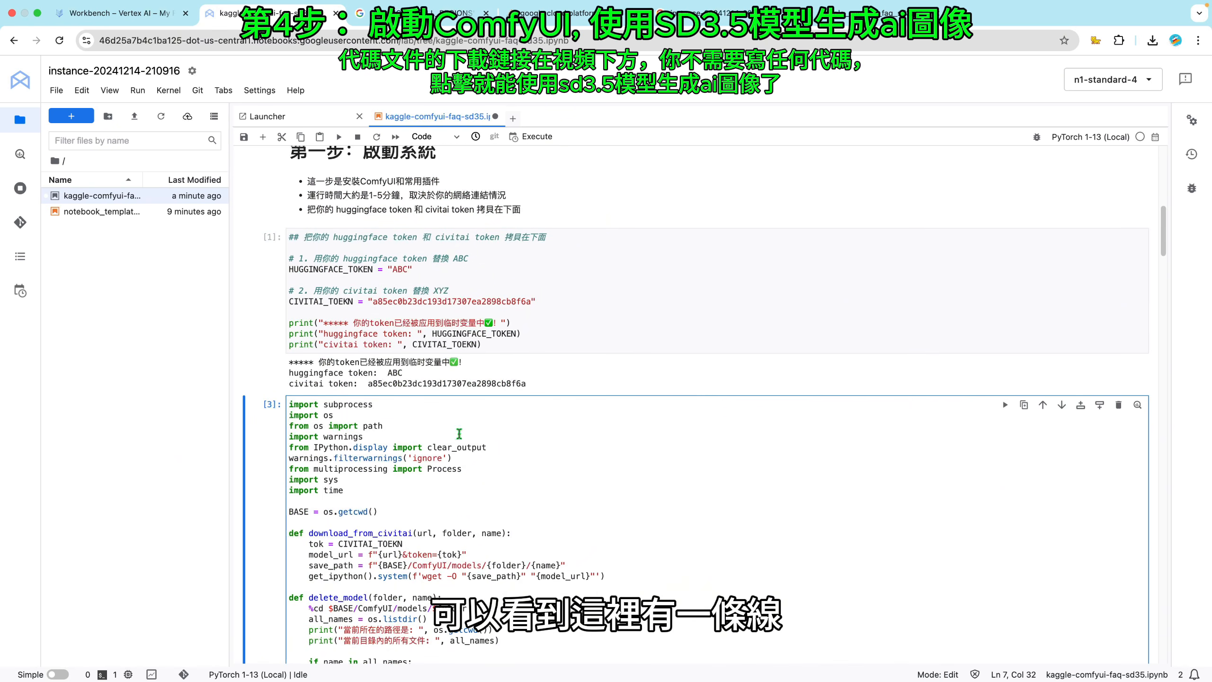
left_click(433, 507)
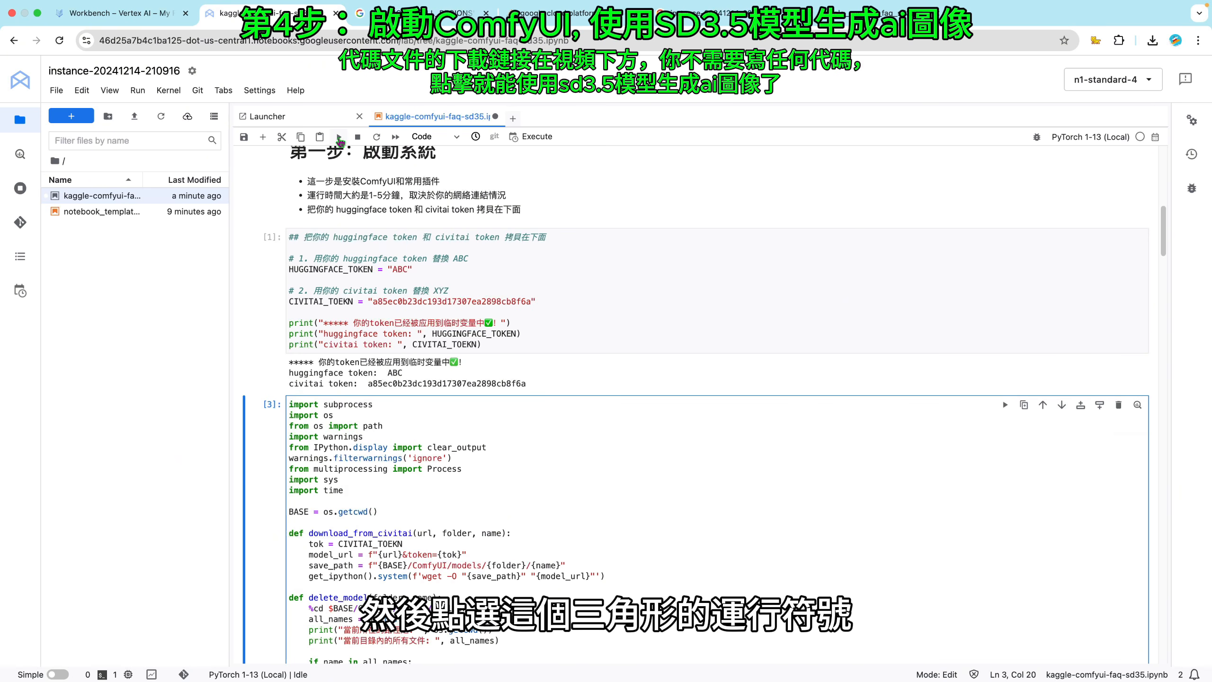
left_click(340, 137)
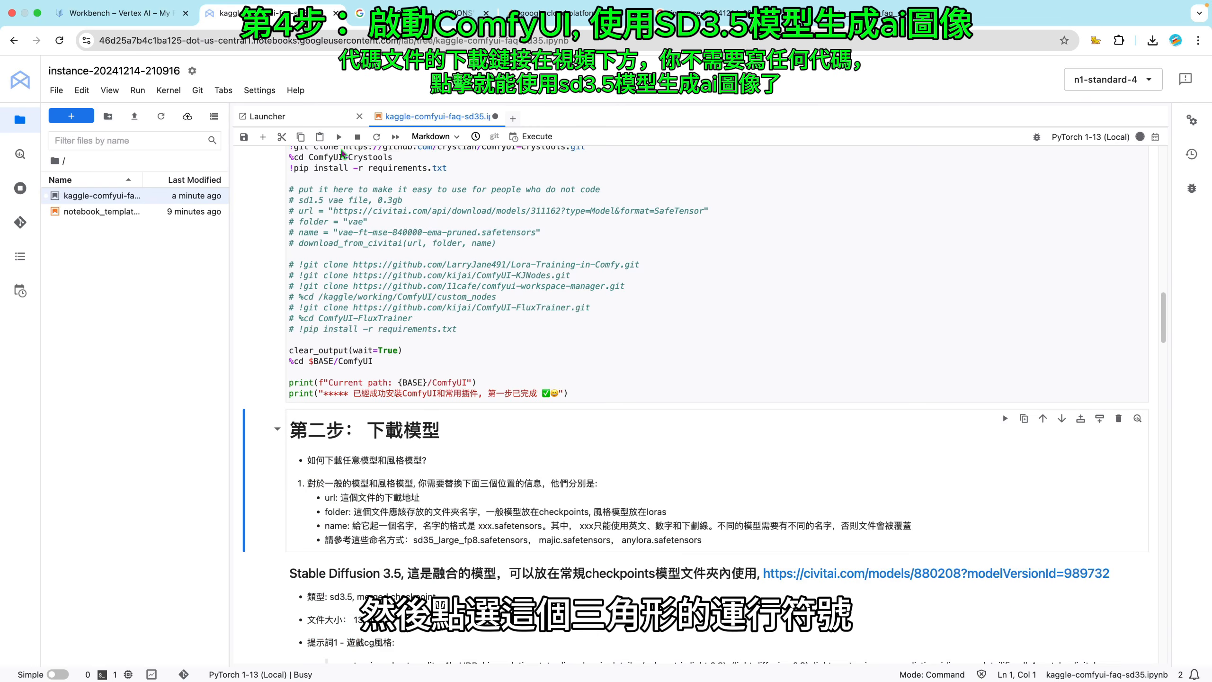
scroll(554, 337, "down", 3)
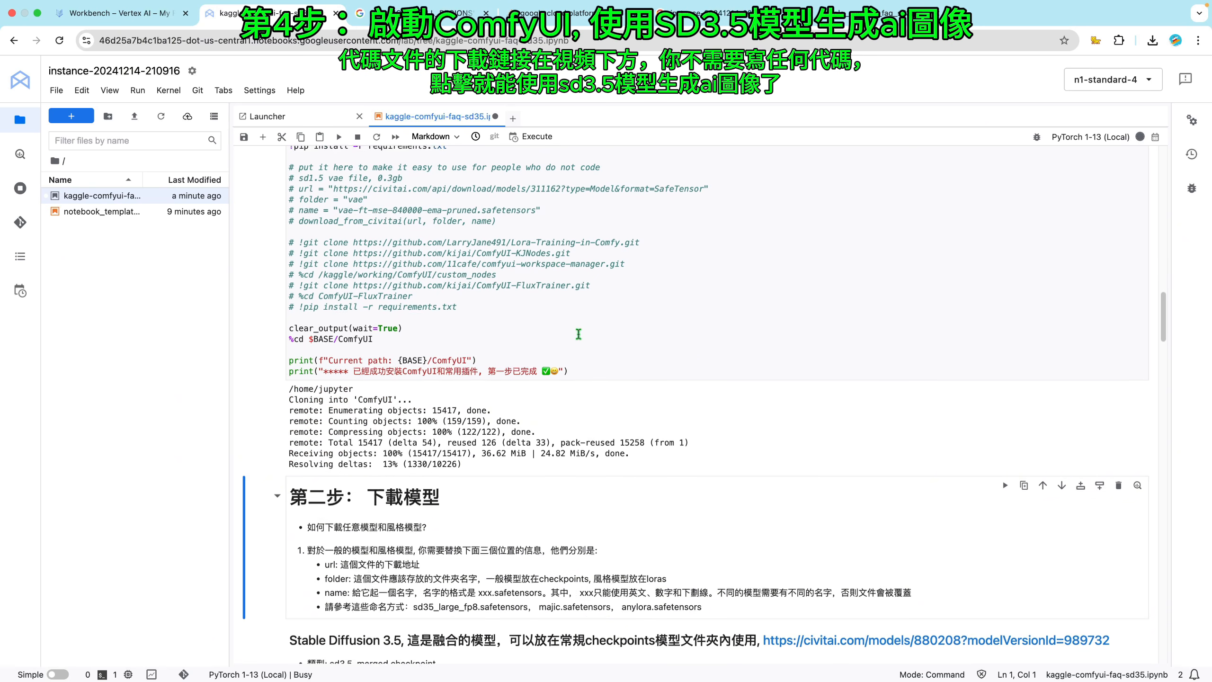
scroll(579, 339, "down", 5)
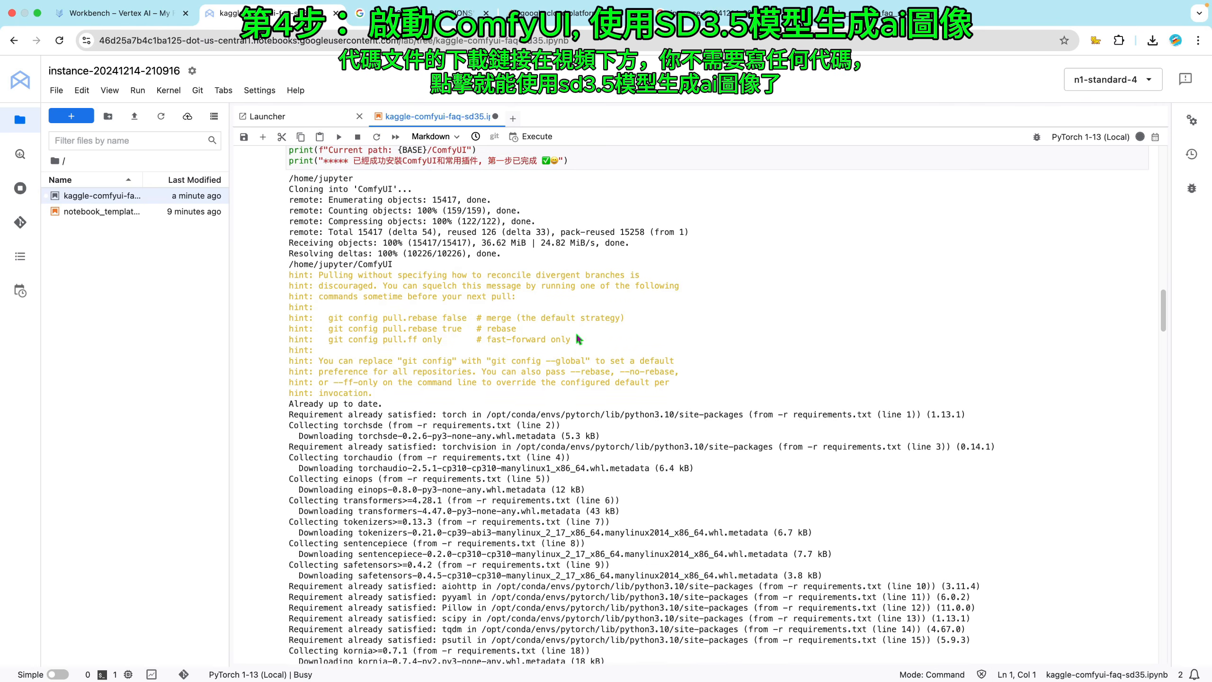
Follow the ComfyUI installation cell's output through to its final lines with the current path and first-step completion text
scroll(575, 331, "down", 8)
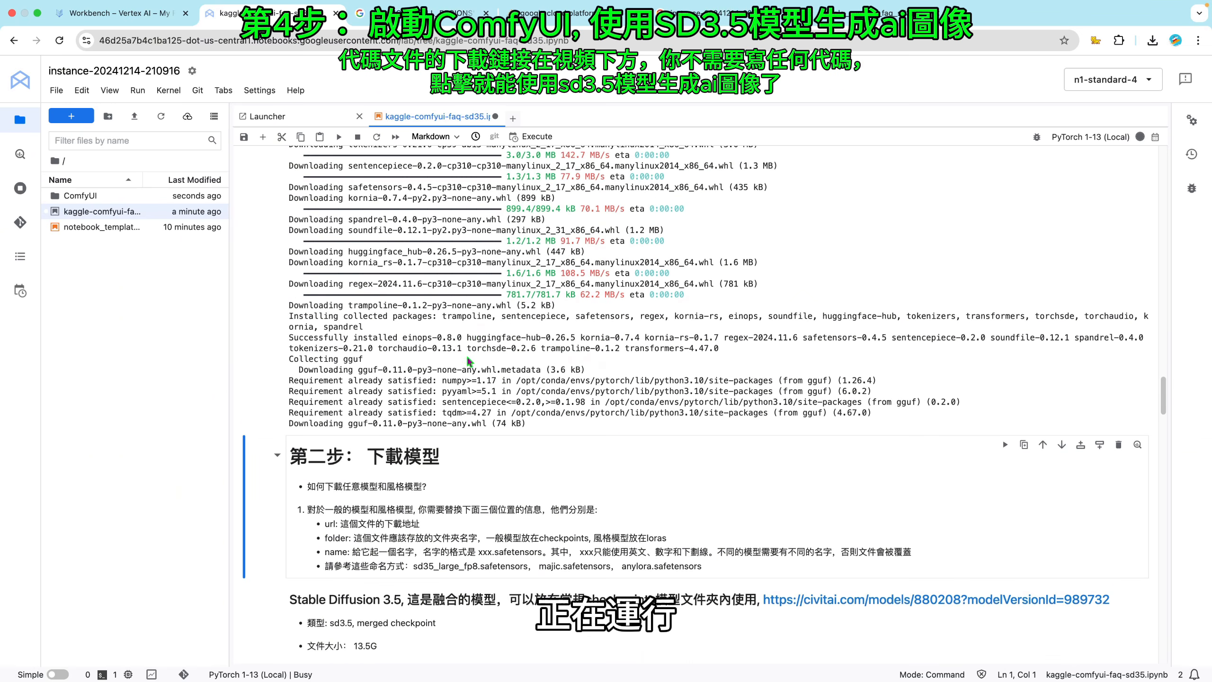
scroll(525, 354, "down", 1)
scroll(490, 353, "down", 1)
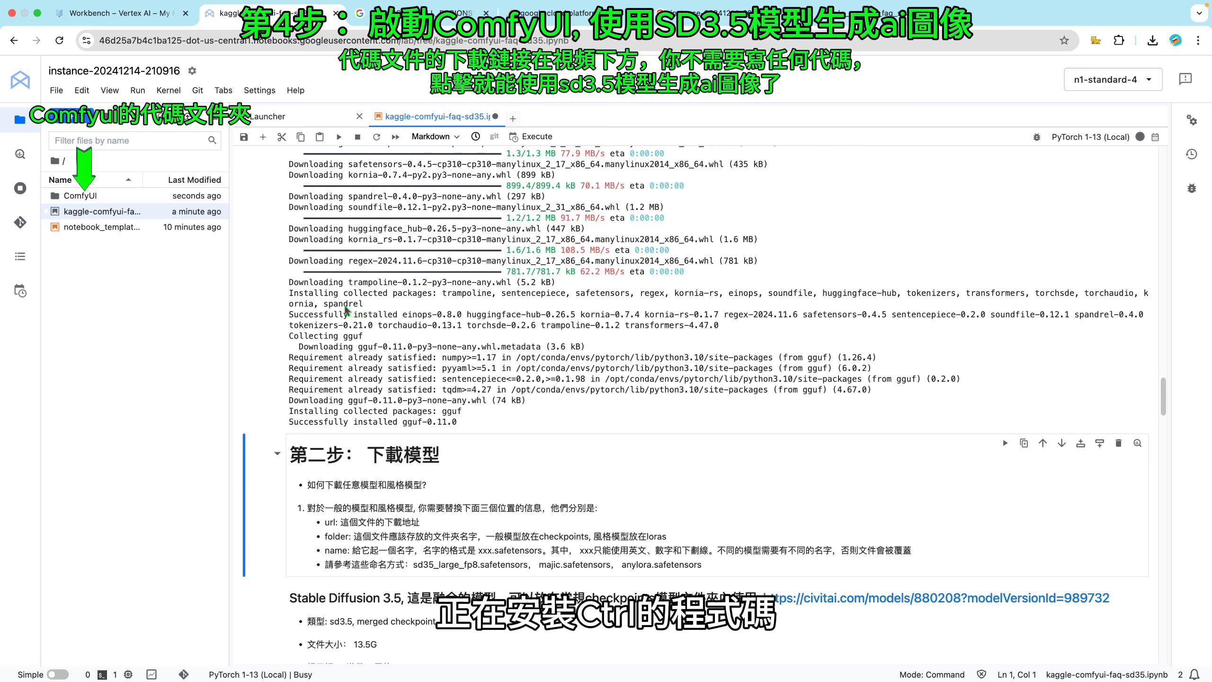
scroll(433, 367, "down", 1)
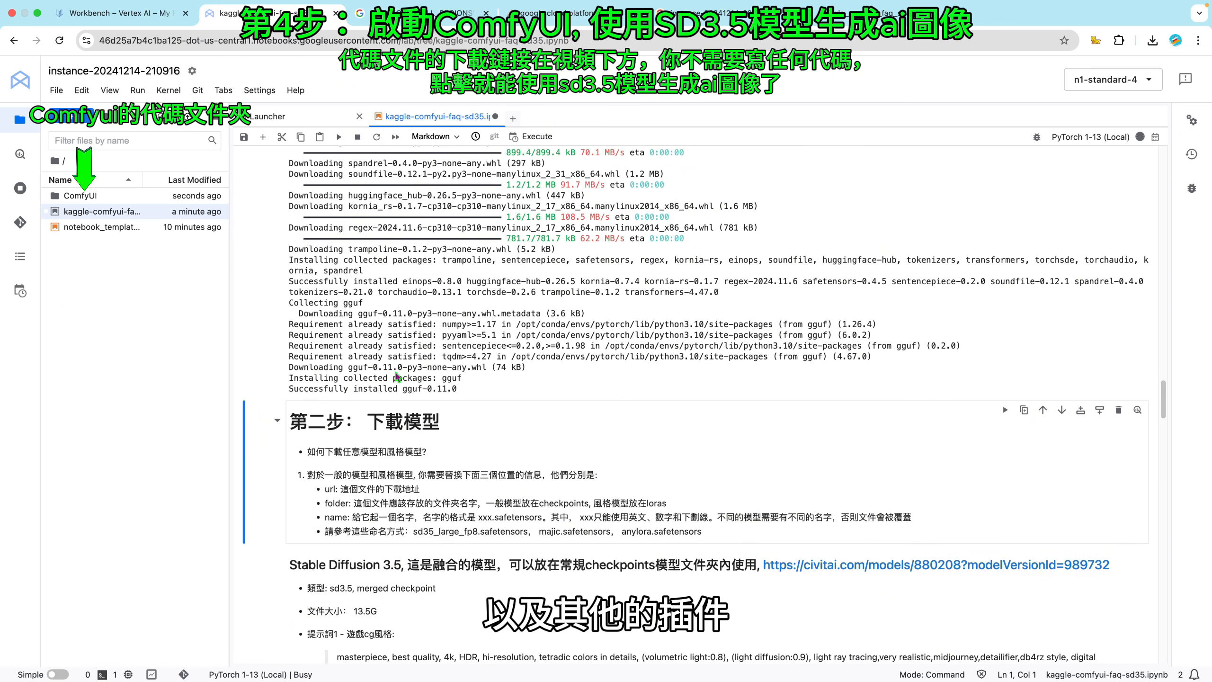
scroll(571, 367, "down", 4)
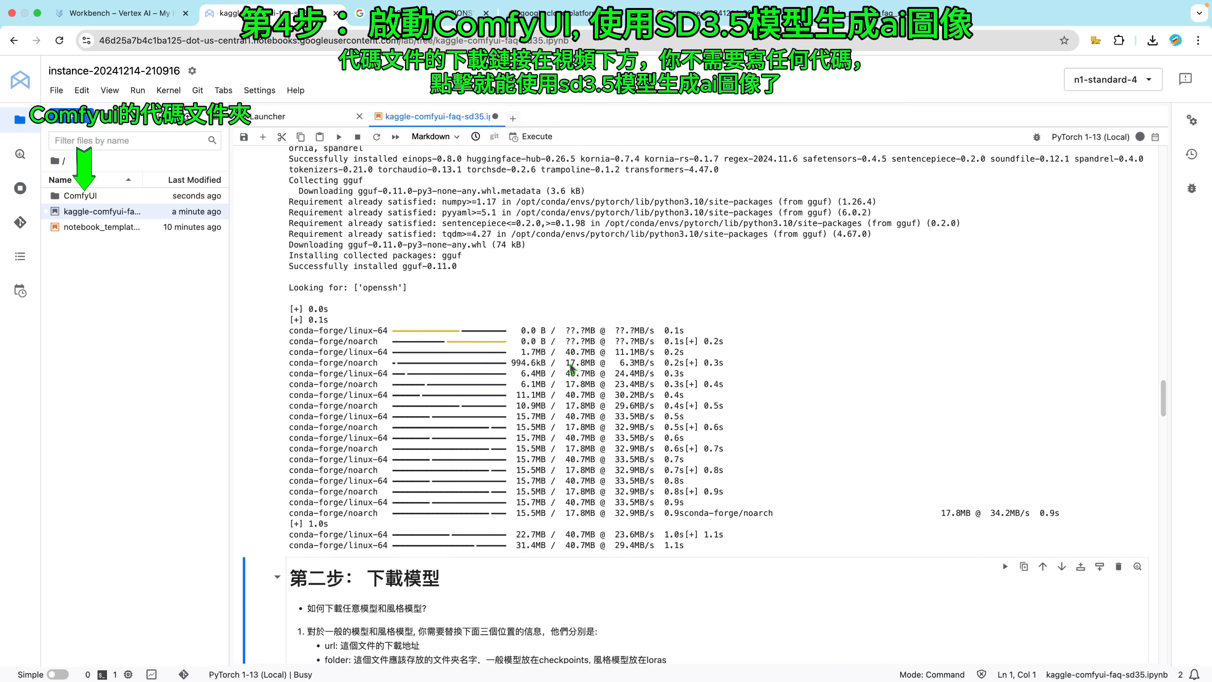
scroll(596, 357, "down", 3)
left_click(509, 410)
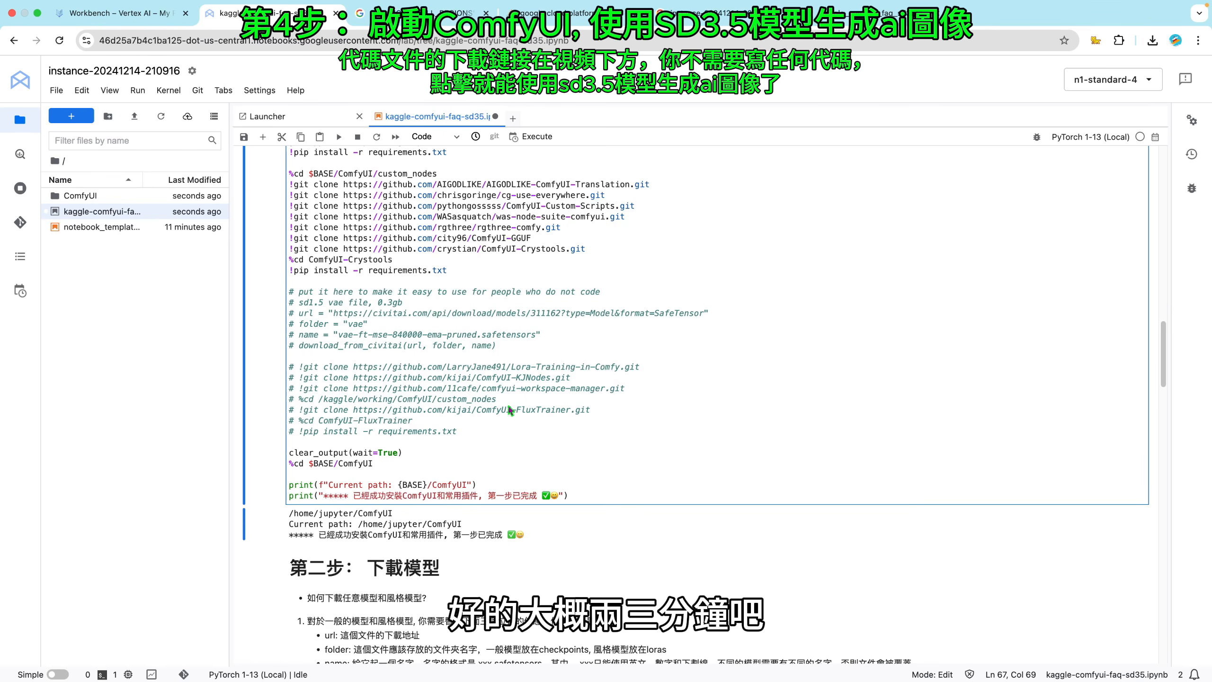
scroll(513, 418, "up", 1)
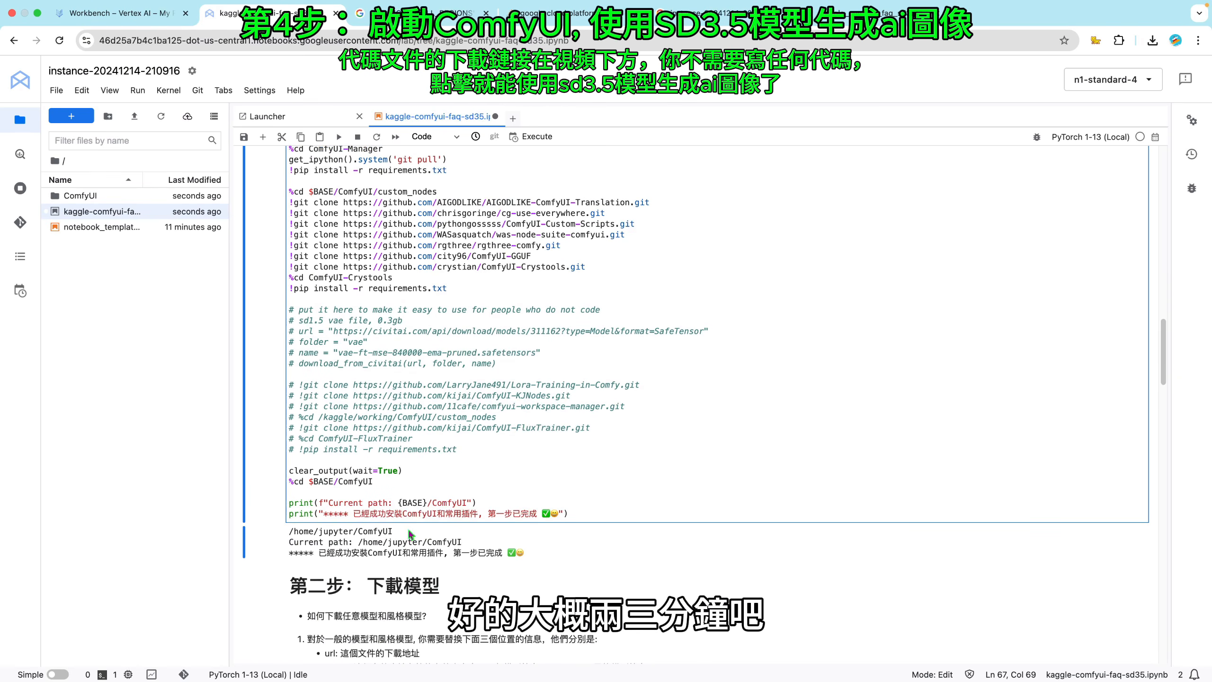
left_click_drag(290, 531, 530, 561)
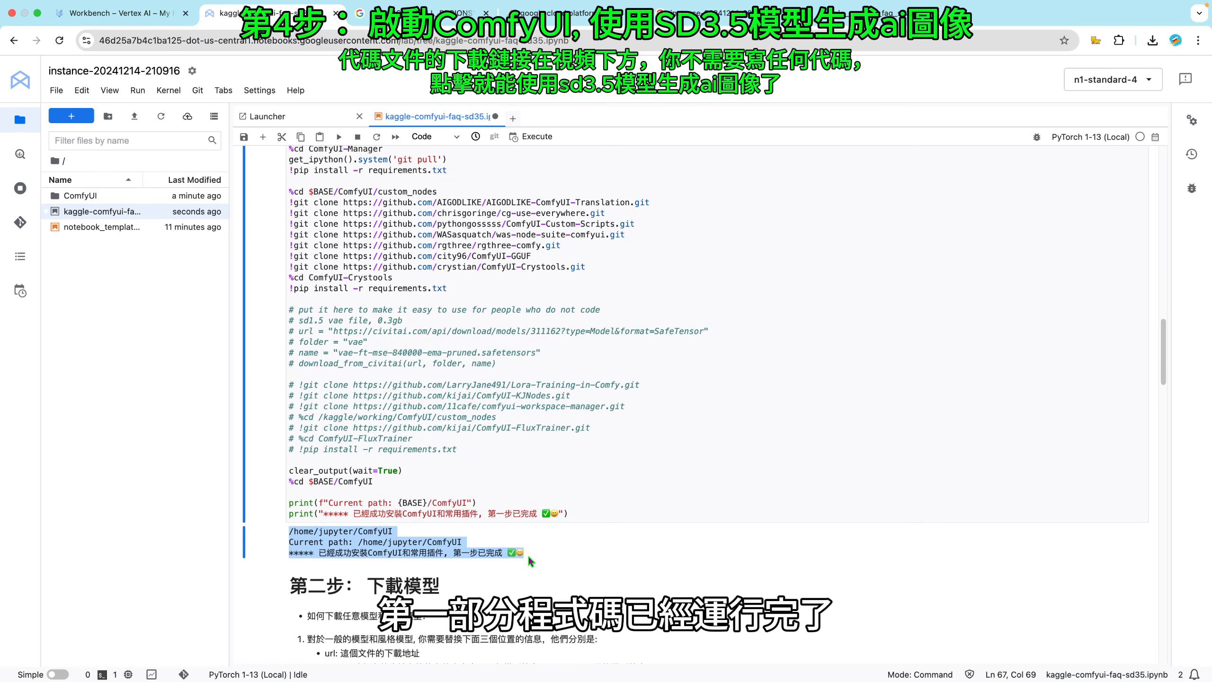
left_click(608, 456)
Read the Stable Diffusion 3.5 section under 第二步: 下載模型 and examine its linked Civitai model page
scroll(592, 439, "down", 15)
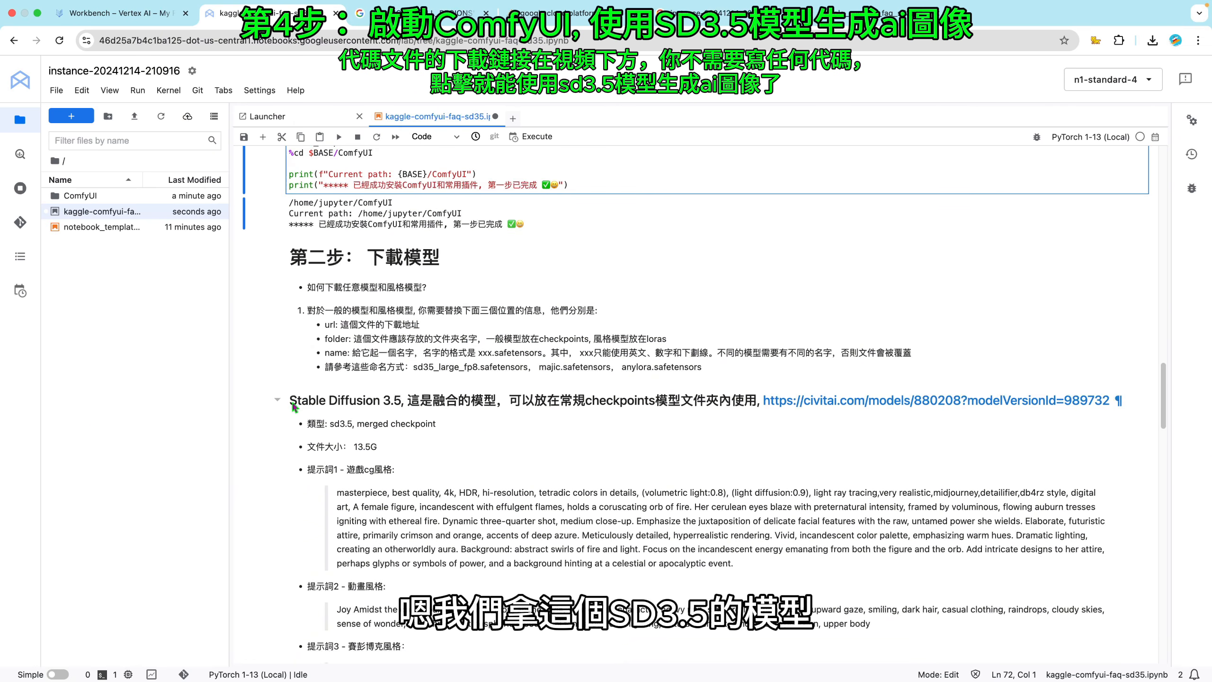
scroll(489, 415, "down", 3)
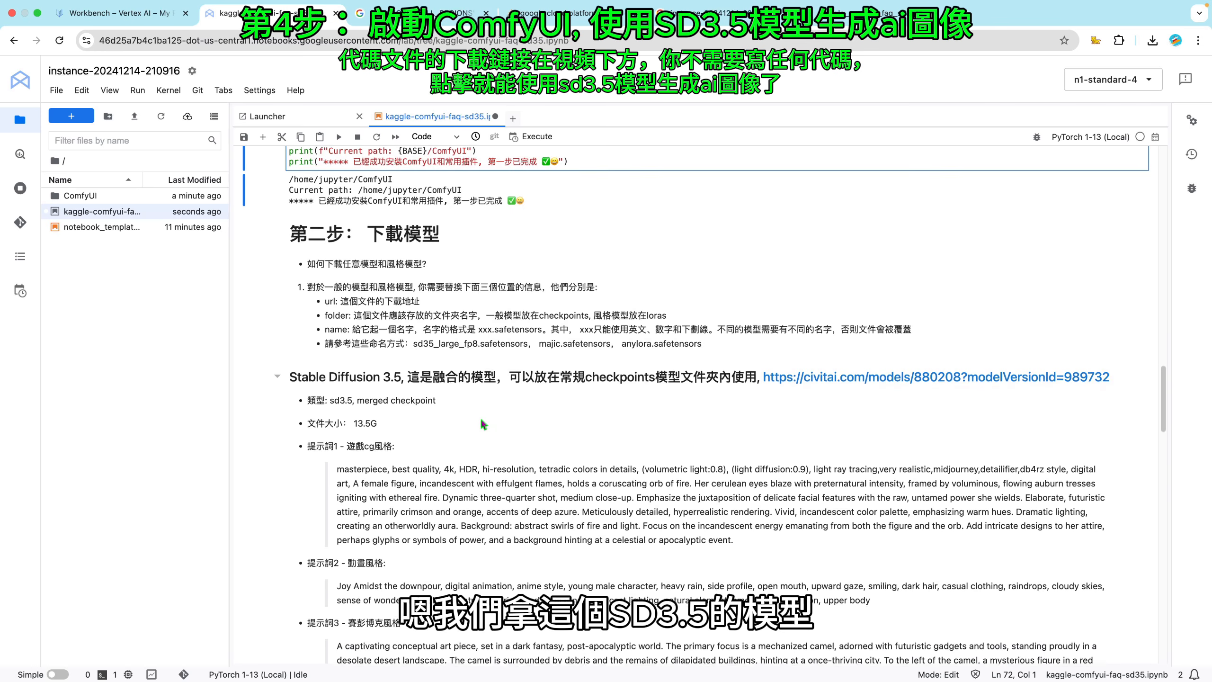
scroll(621, 382, "down", 3)
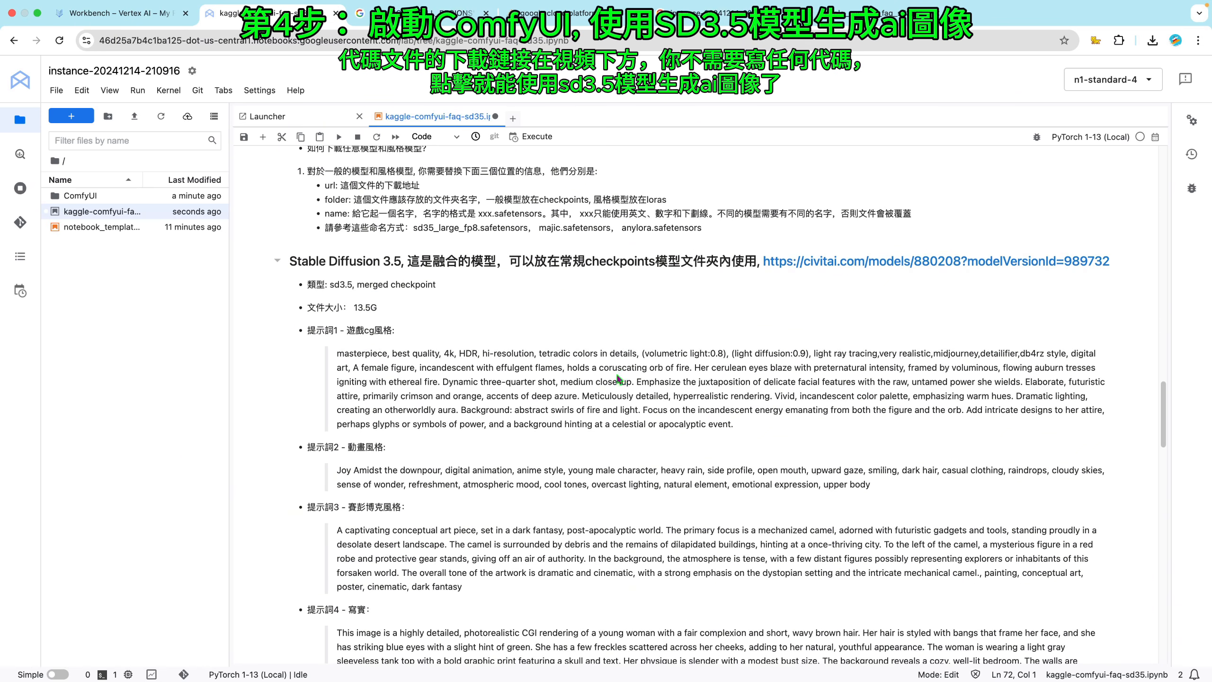
left_click(912, 267)
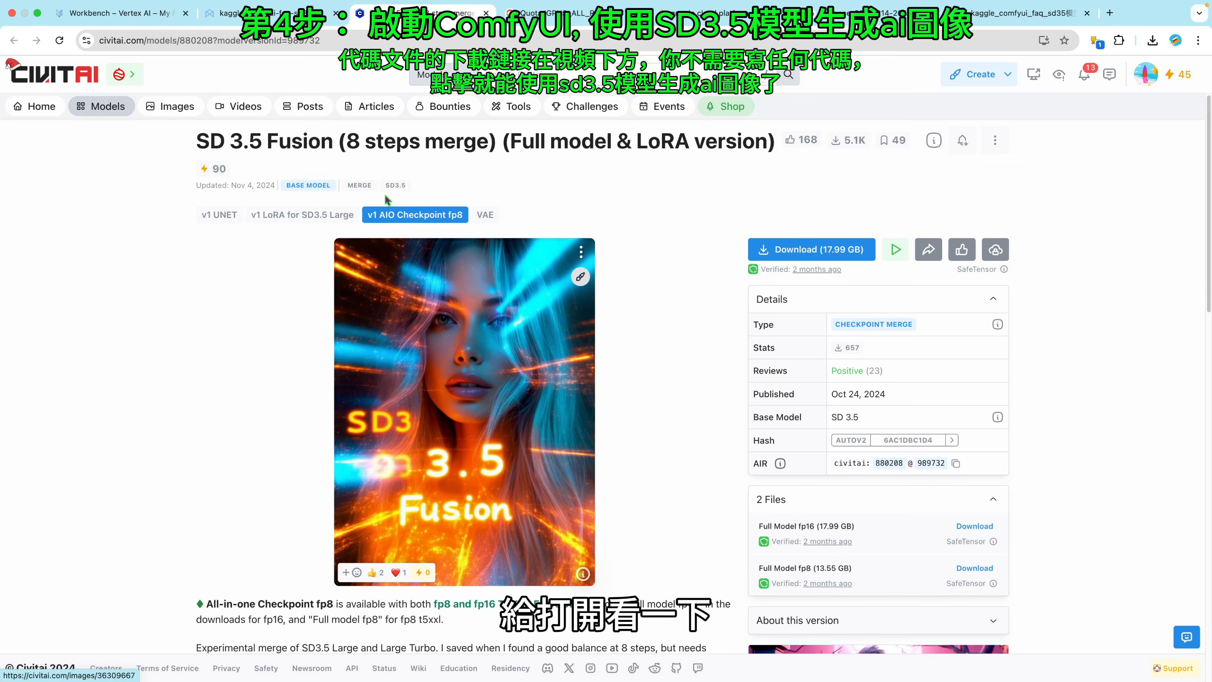
scroll(673, 350, "down", 1)
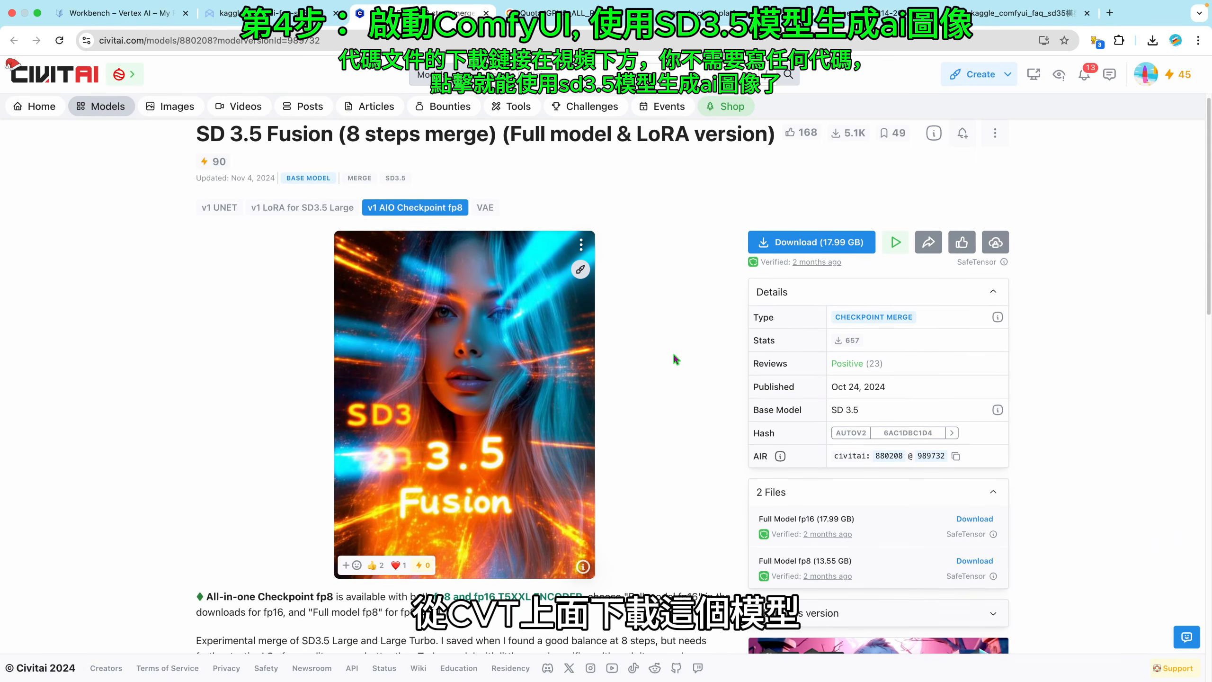
scroll(672, 351, "down", 3)
scroll(672, 351, "up", 3)
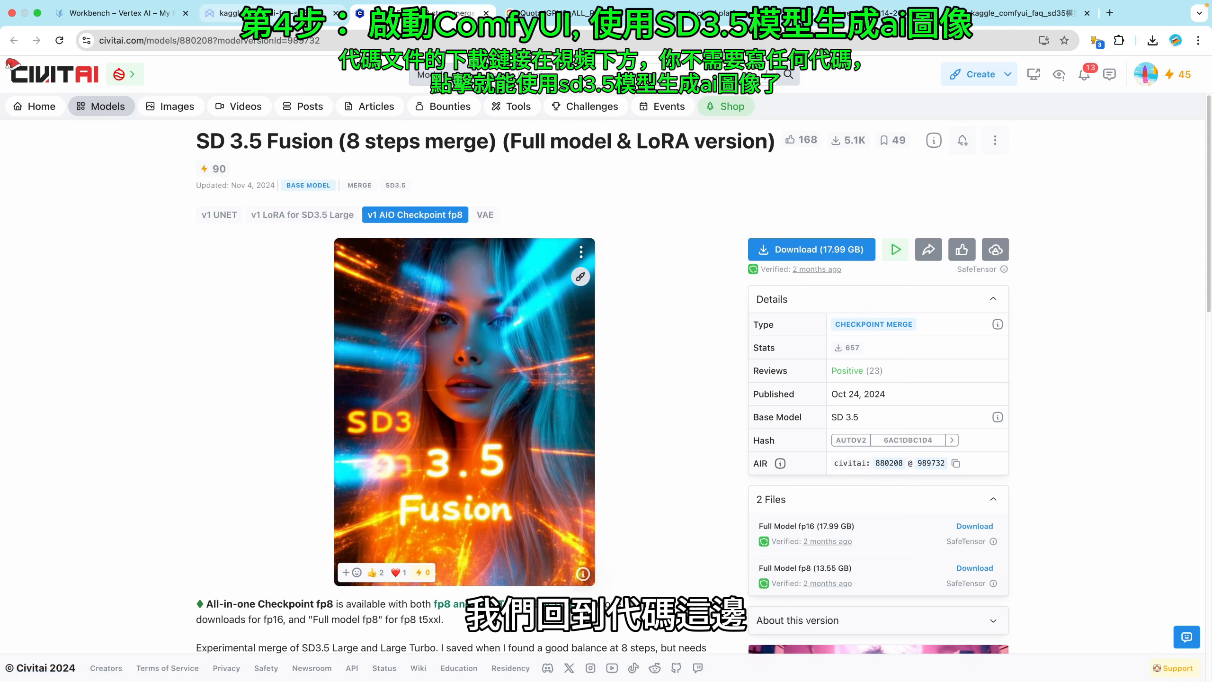
Back in the notebook, run the cell that downloads sd35_fp8_fusion.safetensors into checkpoints, follow its progress, and check the machine's status
left_click(281, 14)
scroll(500, 312, "down", 6)
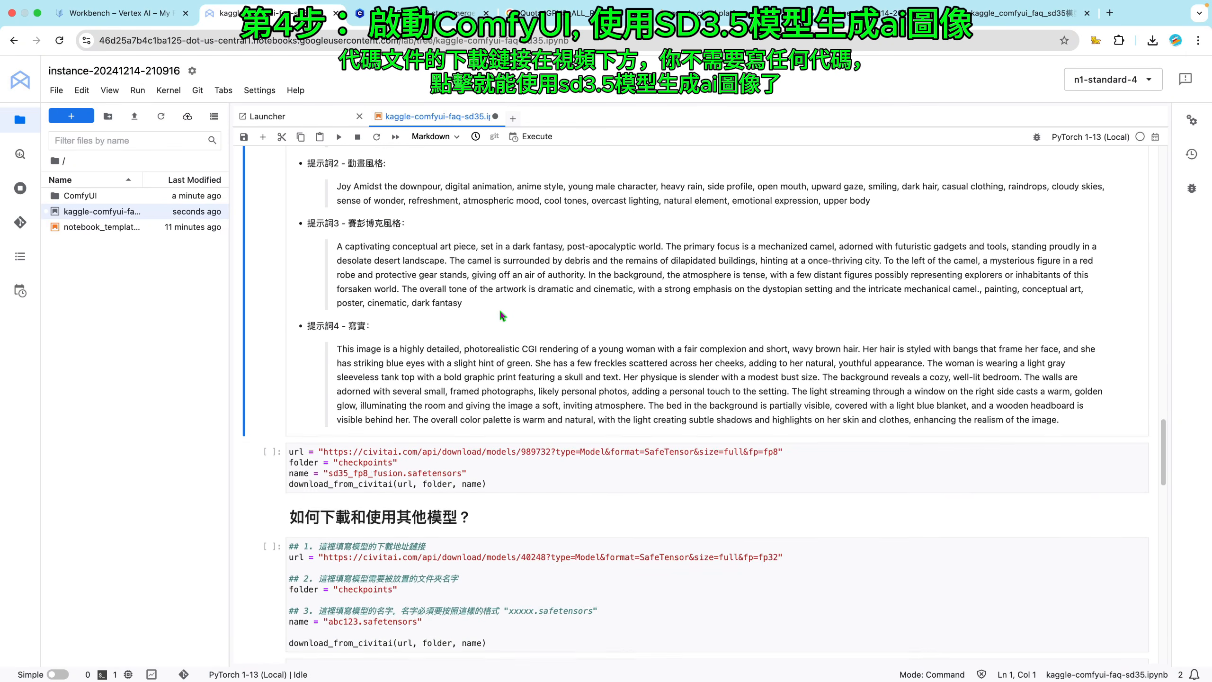
scroll(500, 313, "down", 3)
left_click(485, 316)
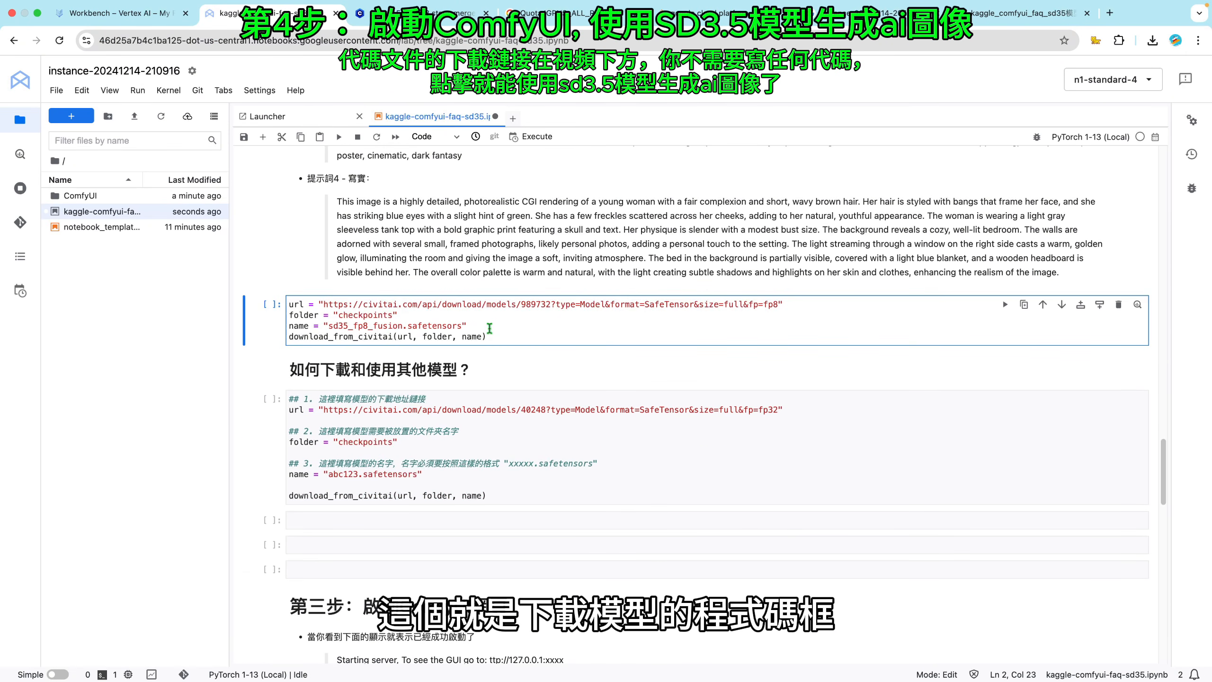
left_click(512, 251)
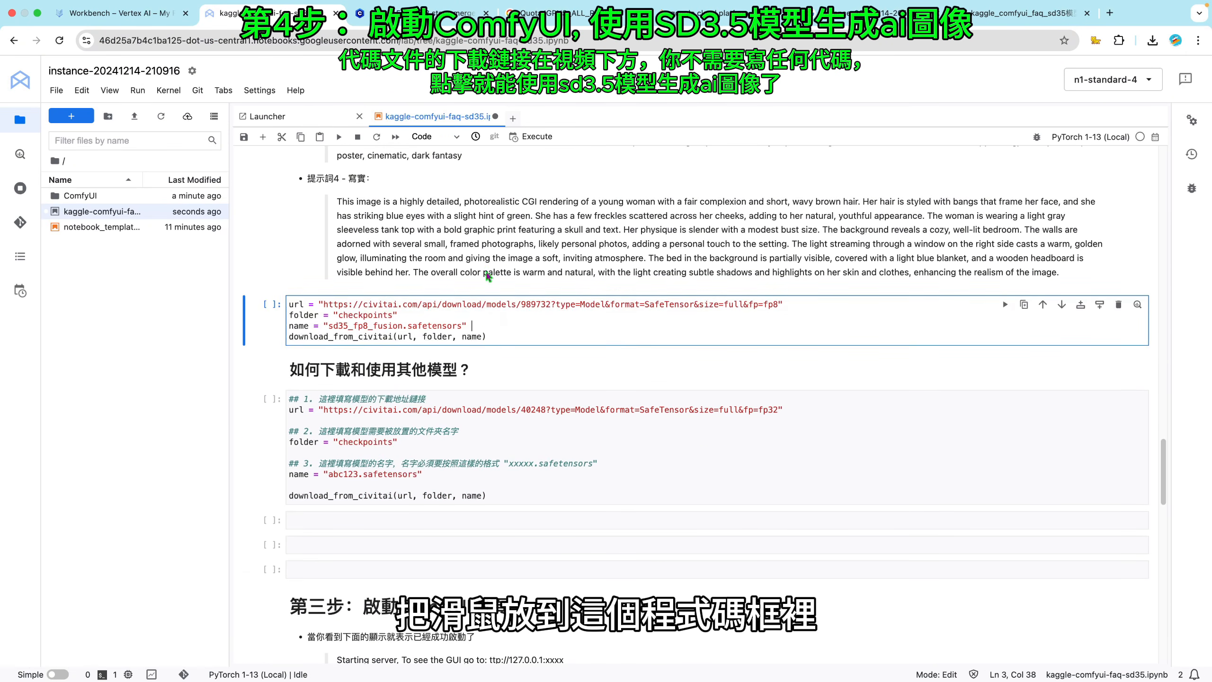
left_click(393, 325)
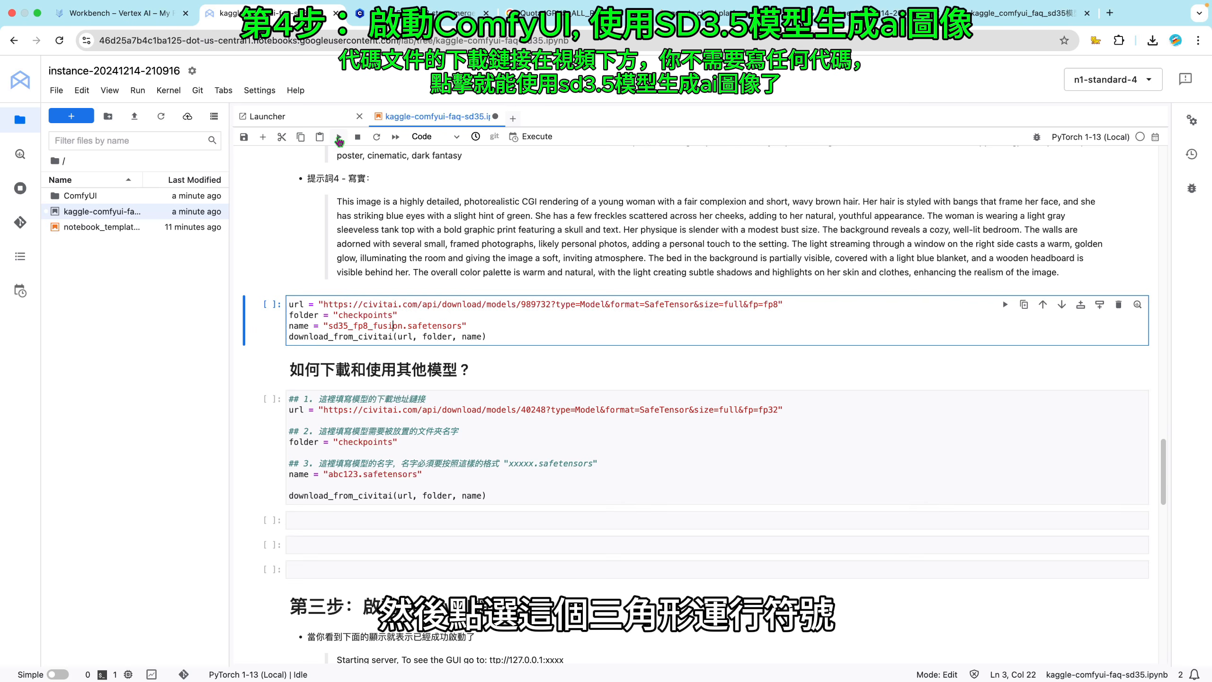
left_click(340, 138)
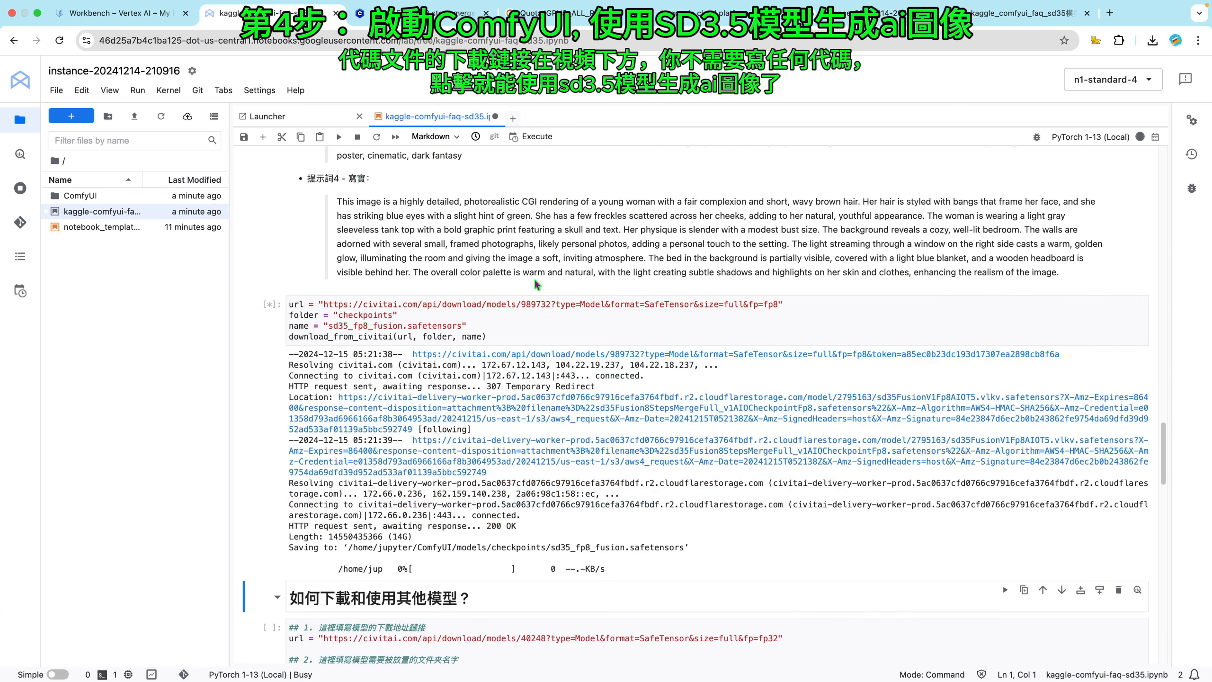
scroll(542, 286, "down", 3)
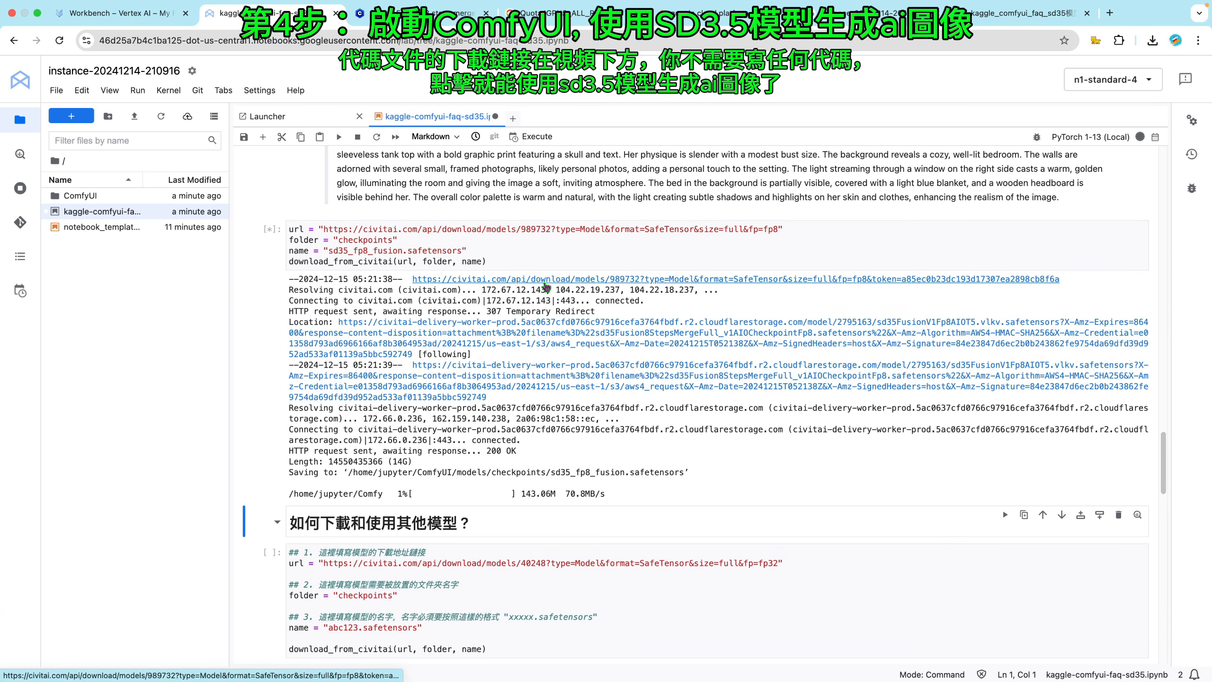
scroll(545, 285, "up", 5)
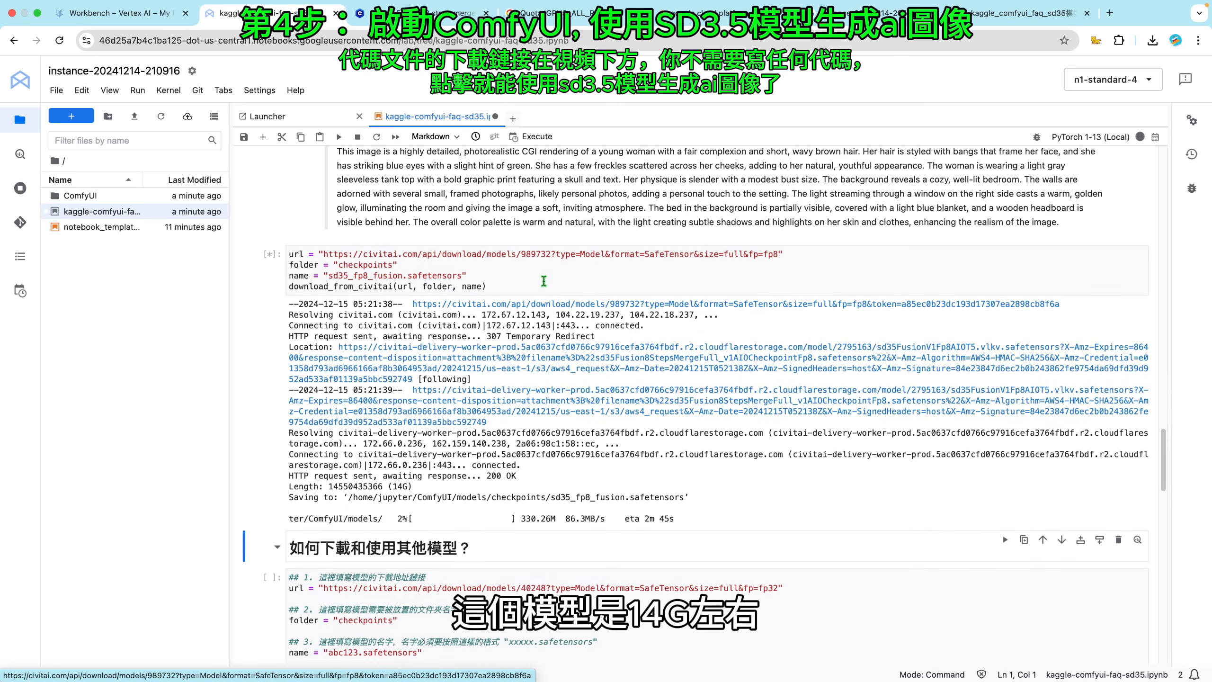
scroll(553, 289, "up", 1)
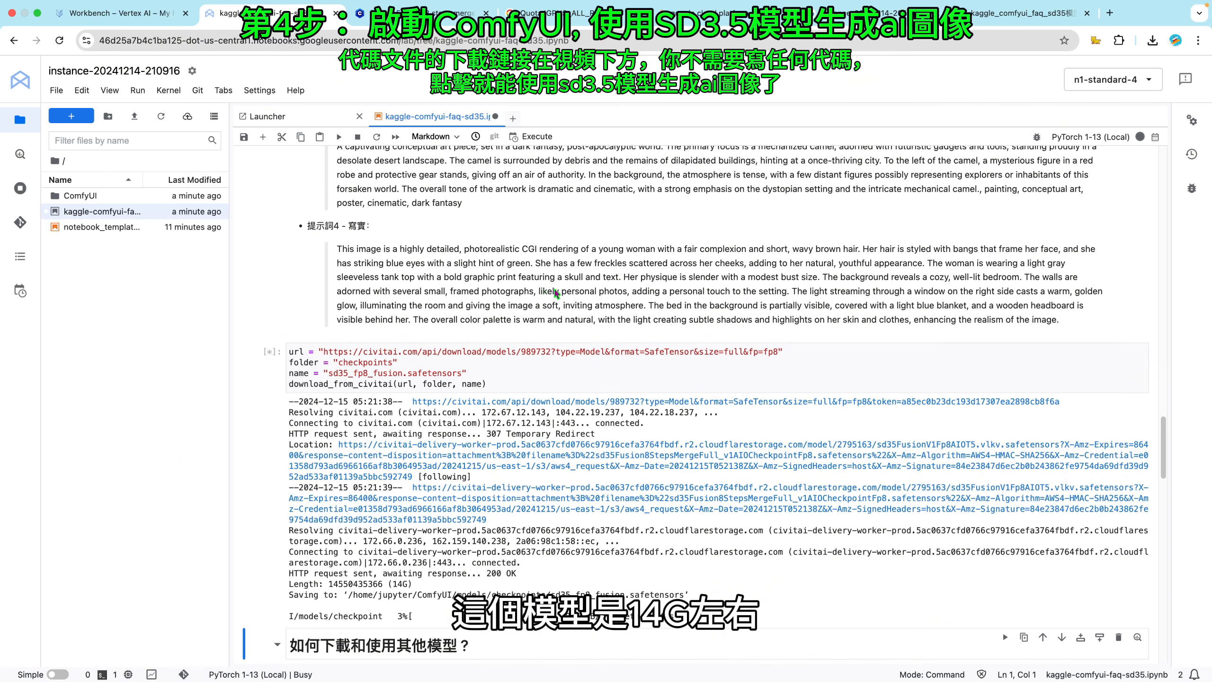
scroll(558, 371, "down", 4)
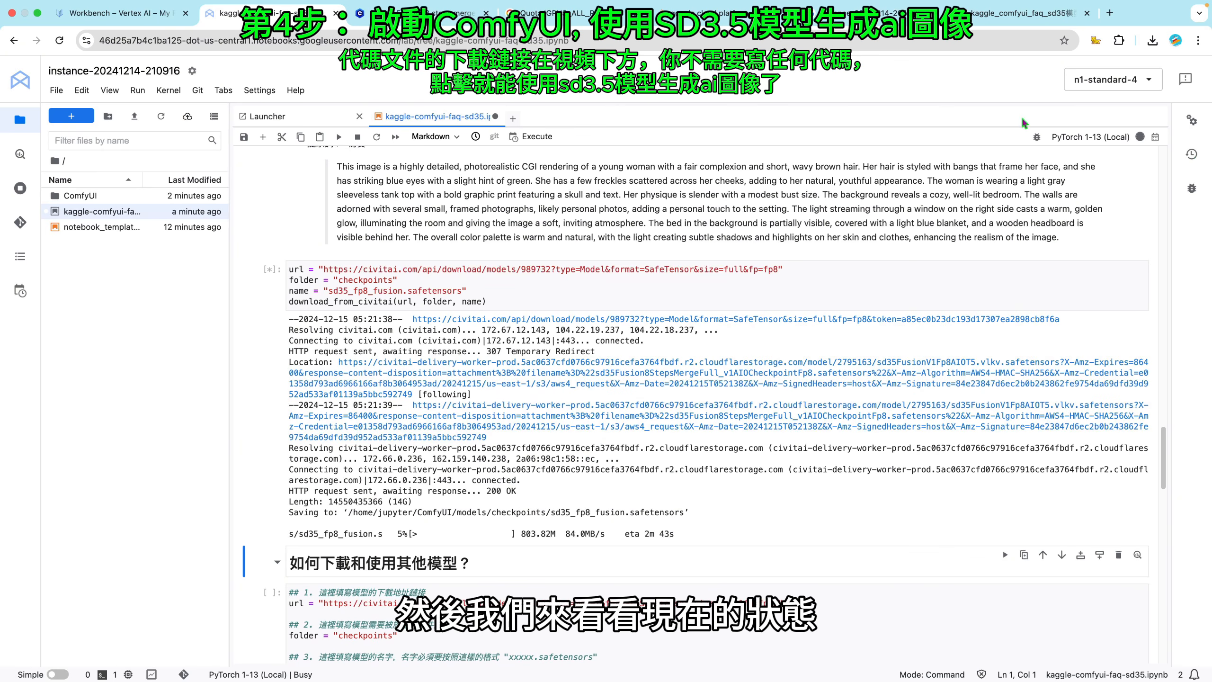
left_click(1132, 87)
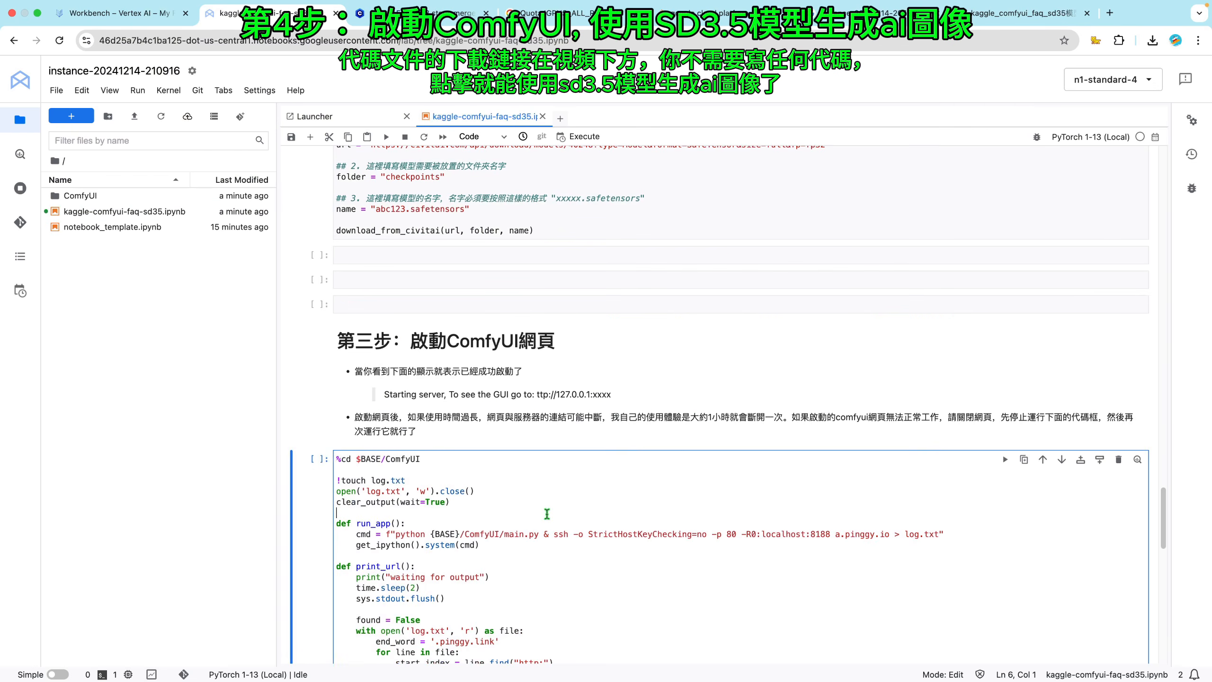
Run the code cell under 第三步: 啟動ComfyUI網頁 to start the ComfyUI web server
scroll(557, 470, "down", 10)
scroll(557, 469, "up", 2)
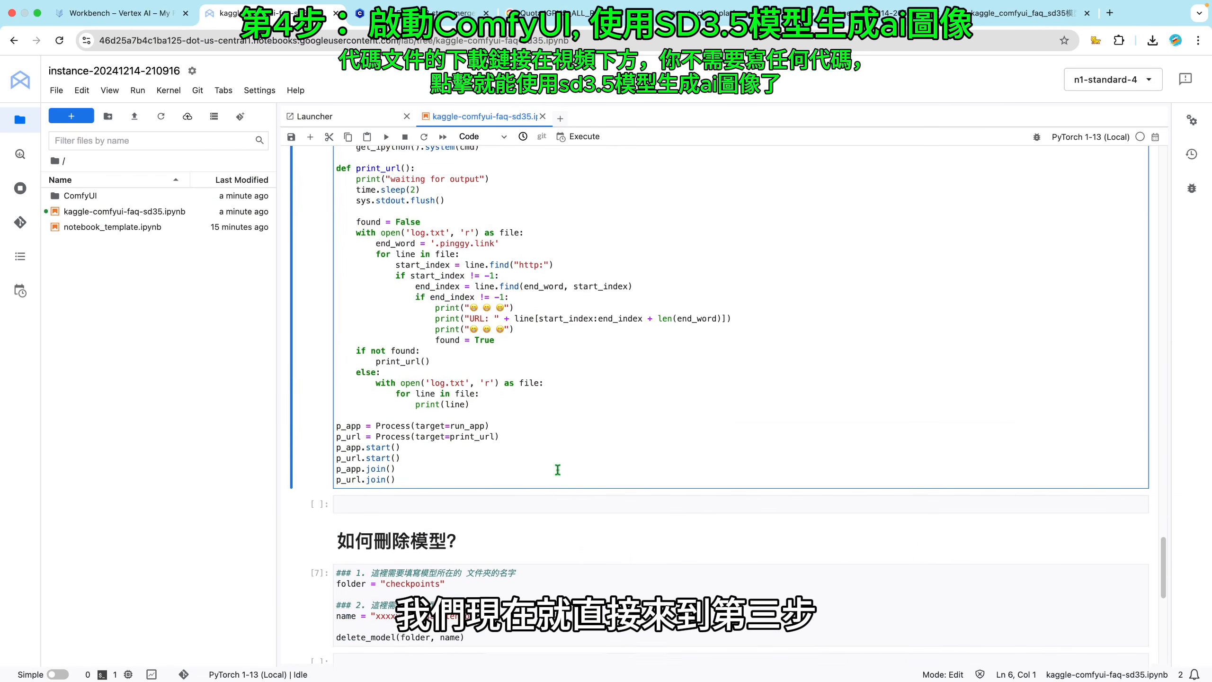
scroll(557, 469, "up", 5)
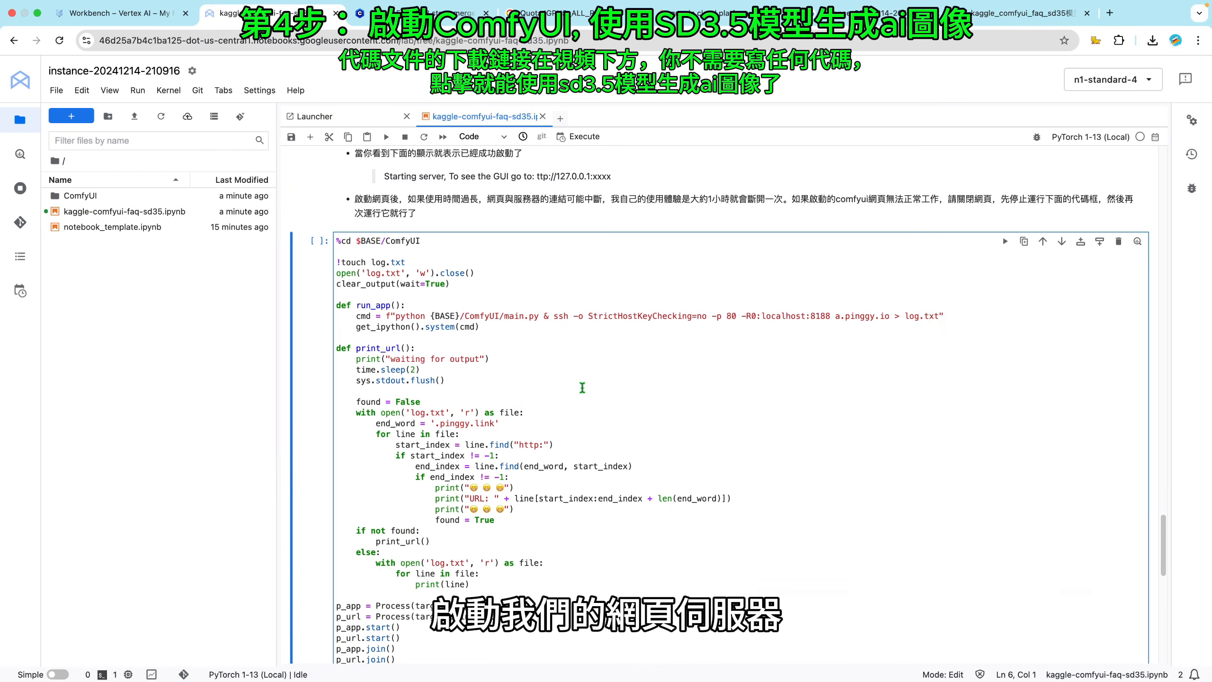
scroll(548, 343, "up", 7)
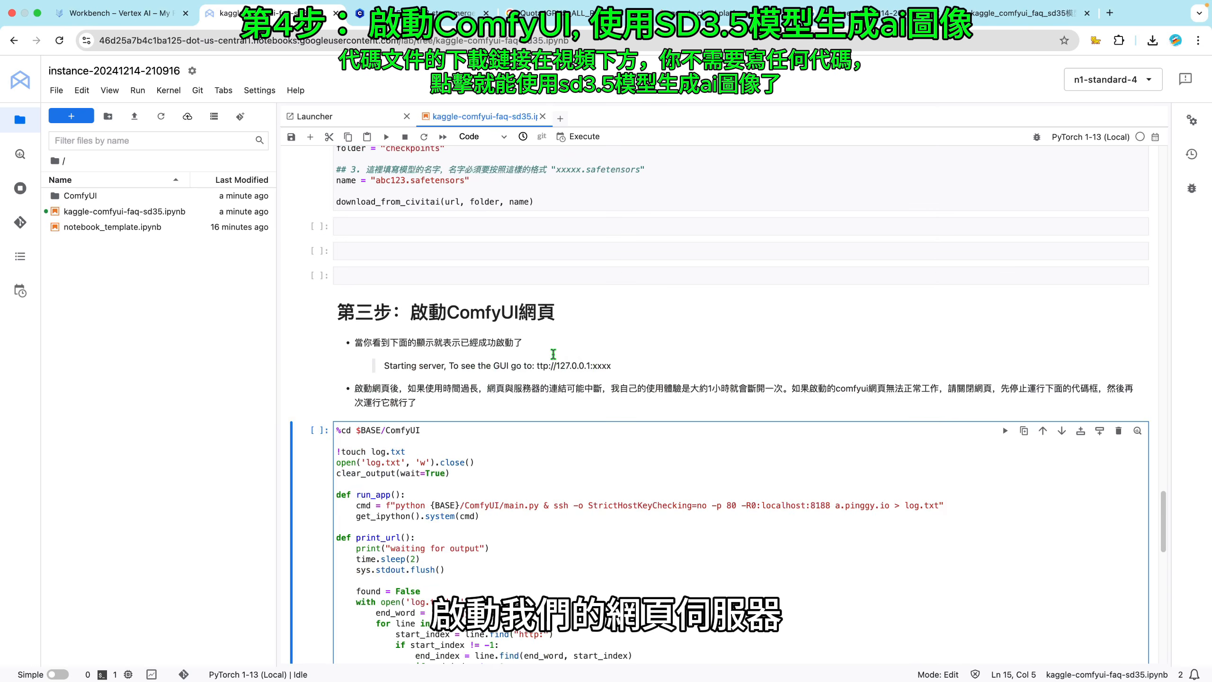
left_click(602, 333)
scroll(616, 358, "down", 2)
left_click(564, 420)
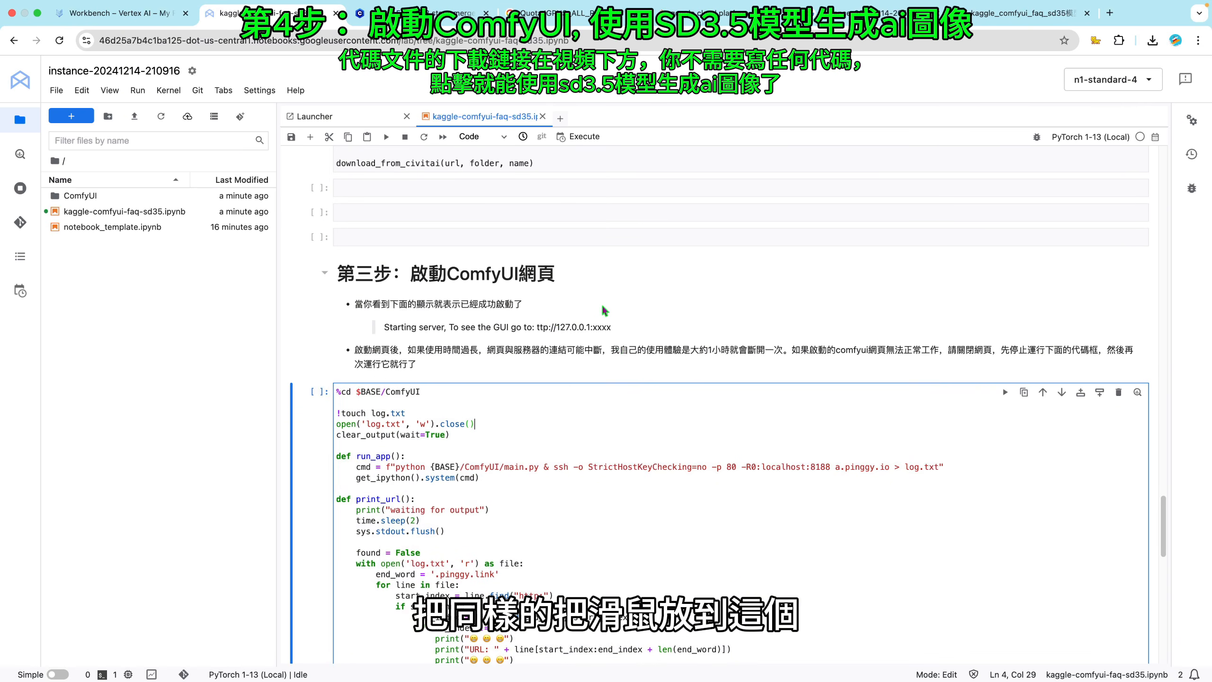
left_click(600, 304)
left_click(556, 441)
left_click_drag(532, 529, 531, 525)
left_click(514, 441)
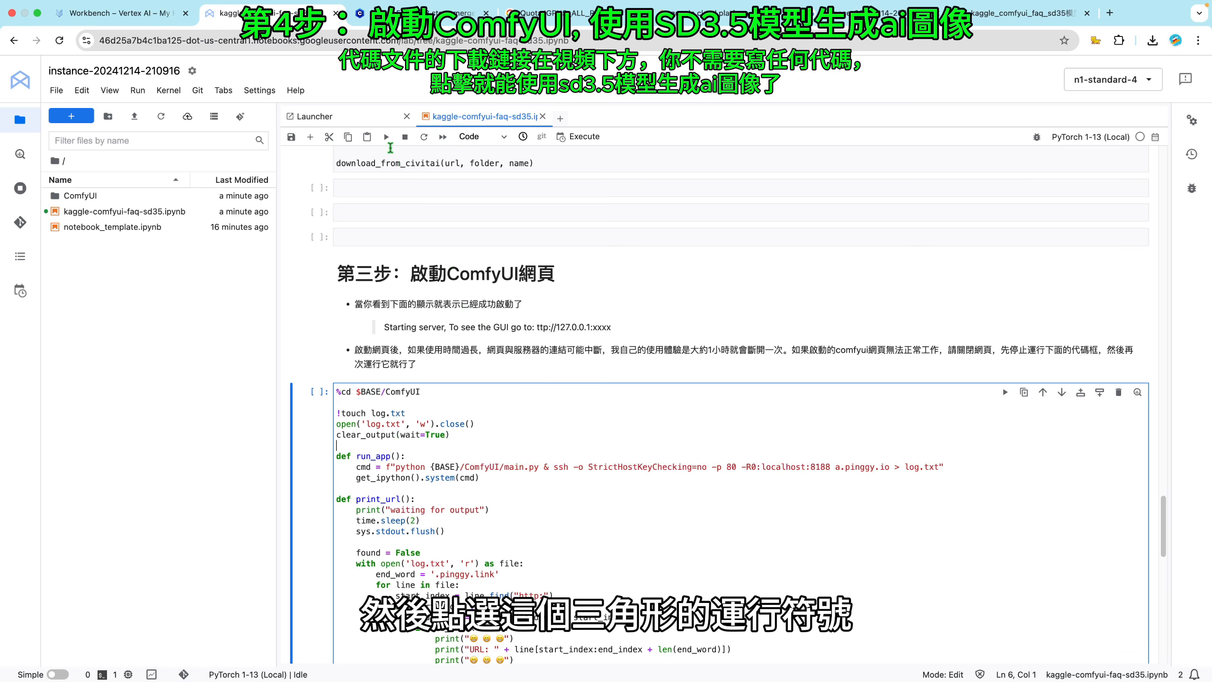
left_click(387, 138)
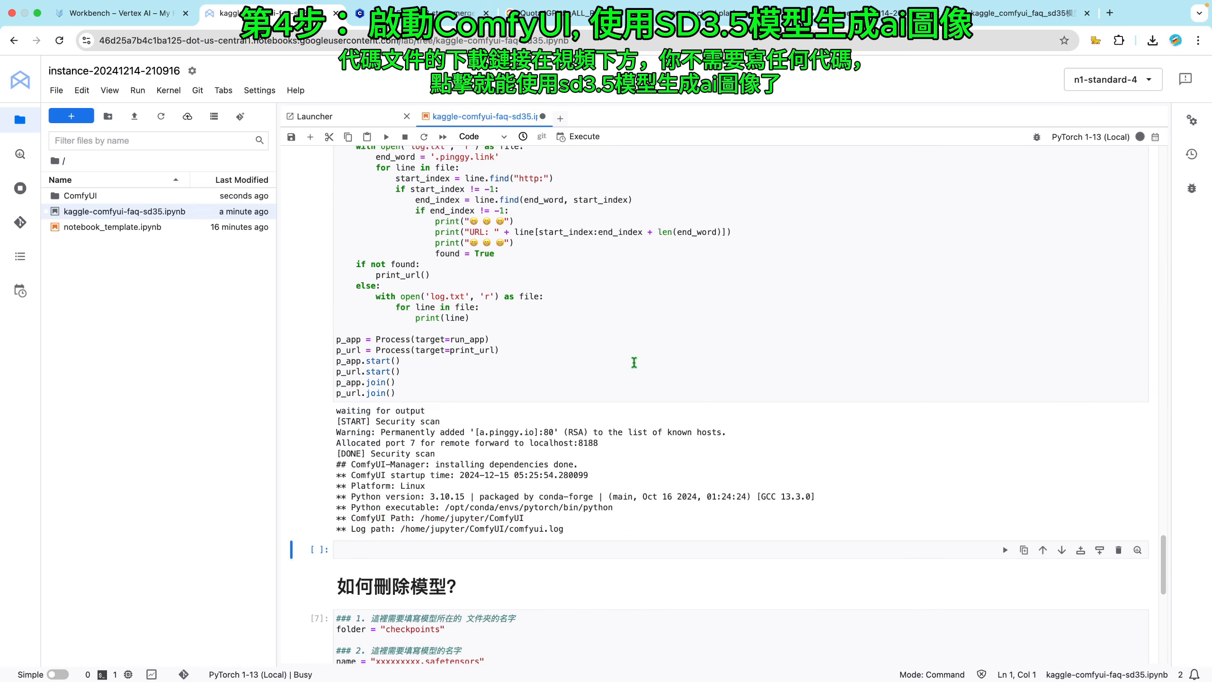
Examine the ComfyUI startup output, checking the pinggy URL, the VRAM lines and the detected GPU device
scroll(633, 360, "down", 3)
scroll(635, 364, "down", 1)
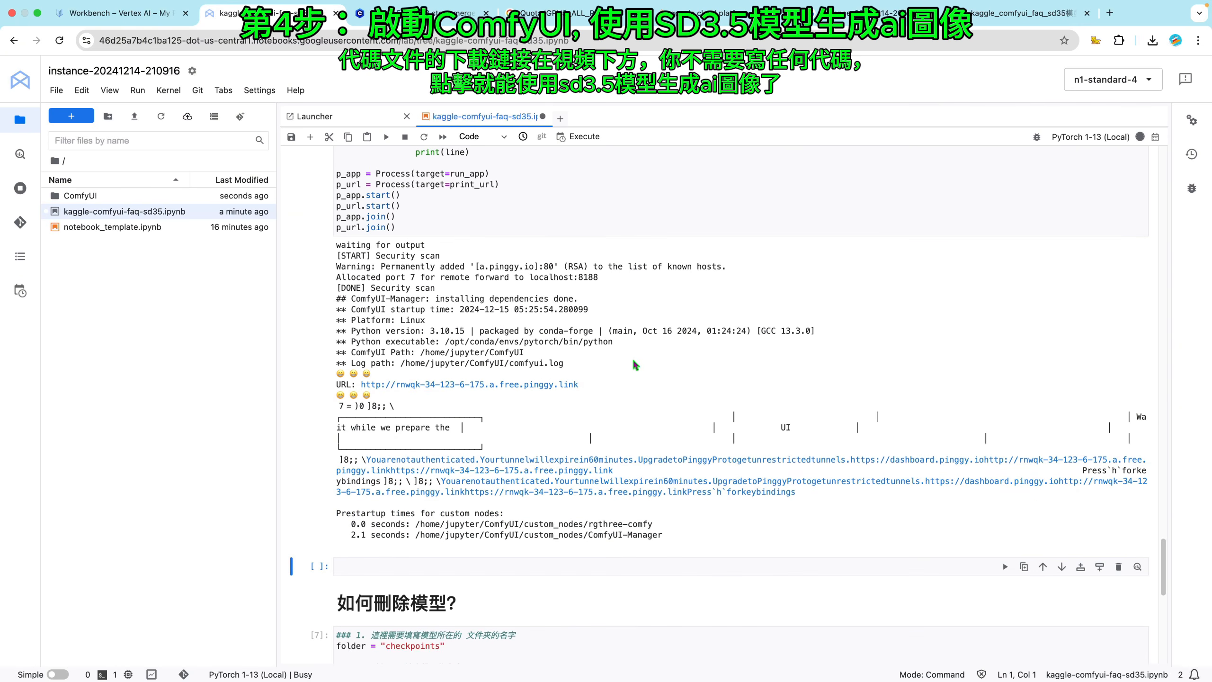
scroll(632, 353, "down", 1)
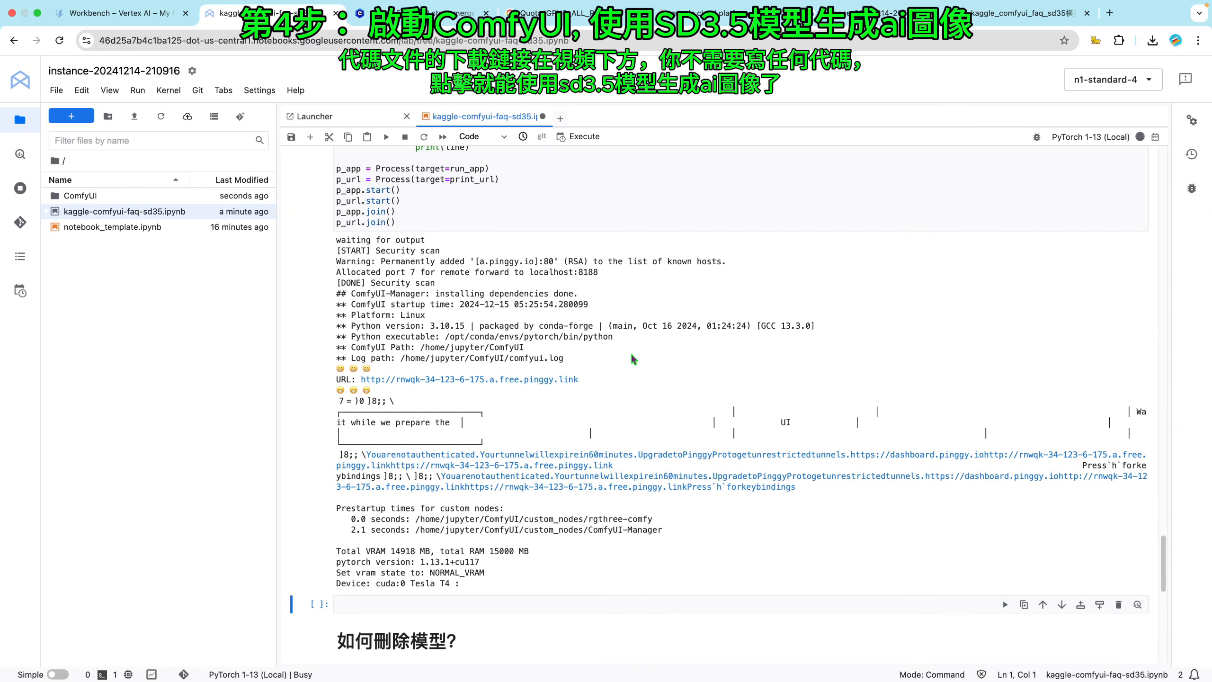
scroll(633, 359, "down", 2)
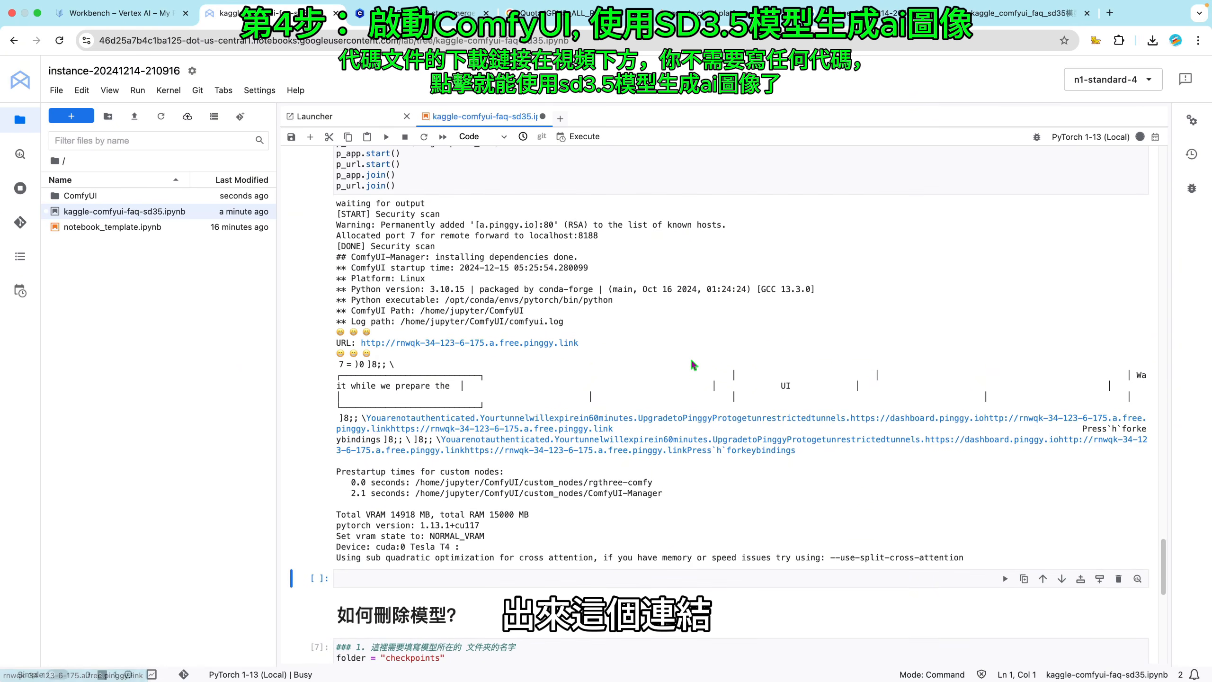
scroll(504, 342, "down", 2)
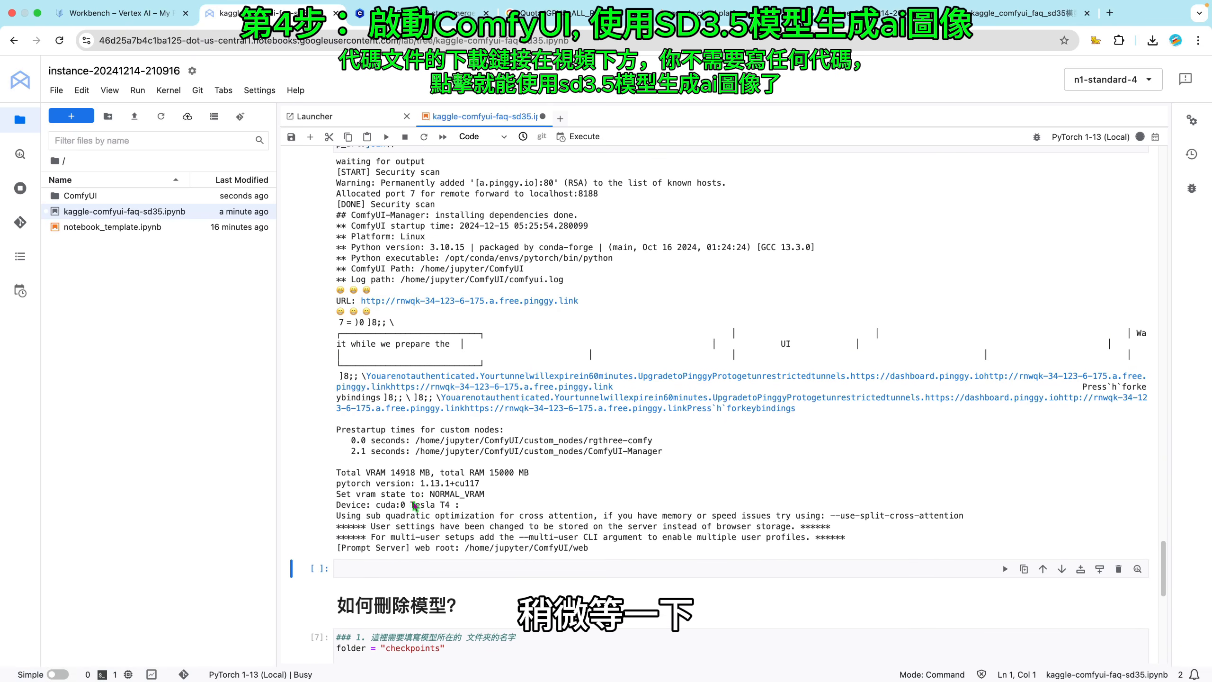
left_click(339, 509)
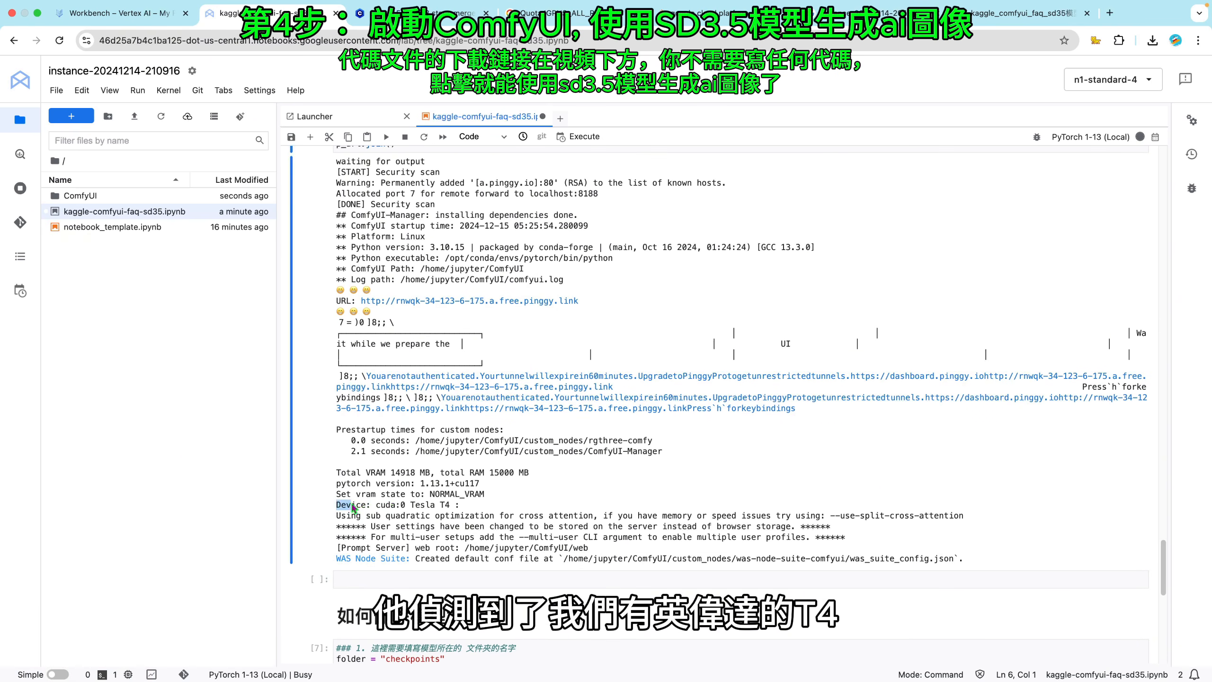
left_click_drag(422, 509, 391, 509)
scroll(438, 501, "down", 3)
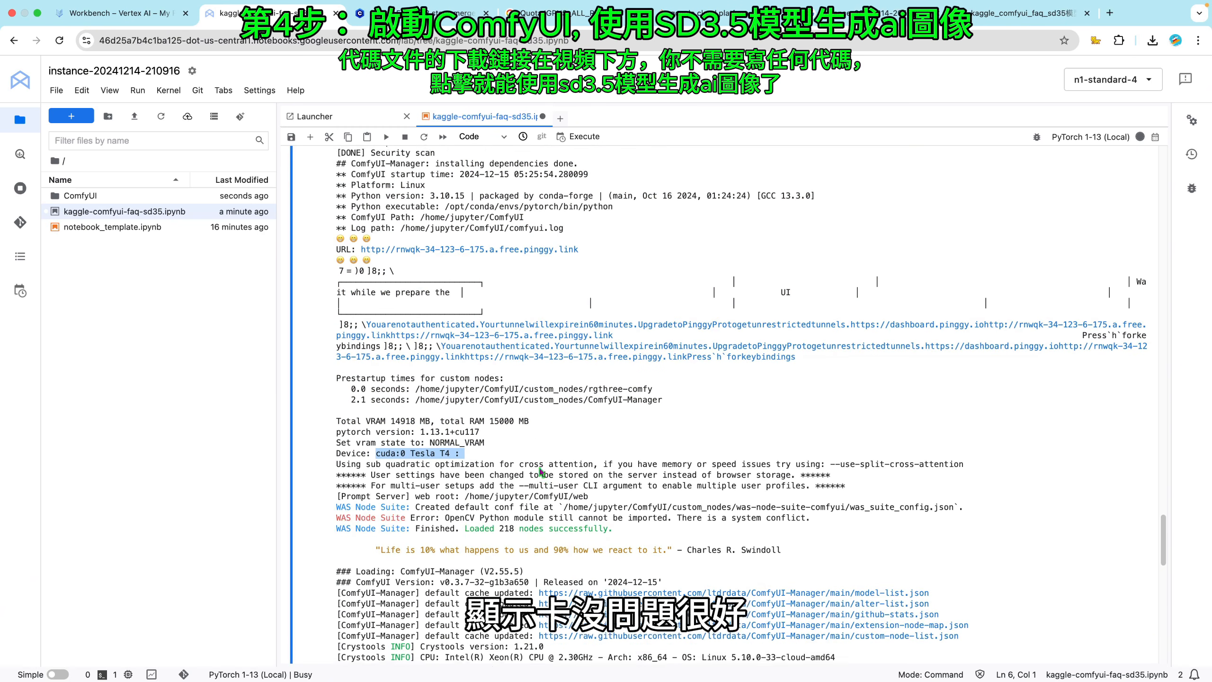
Check the rest of the ComfyUI startup output, covering the custom nodes' import times and the server start line
scroll(538, 471, "down", 5)
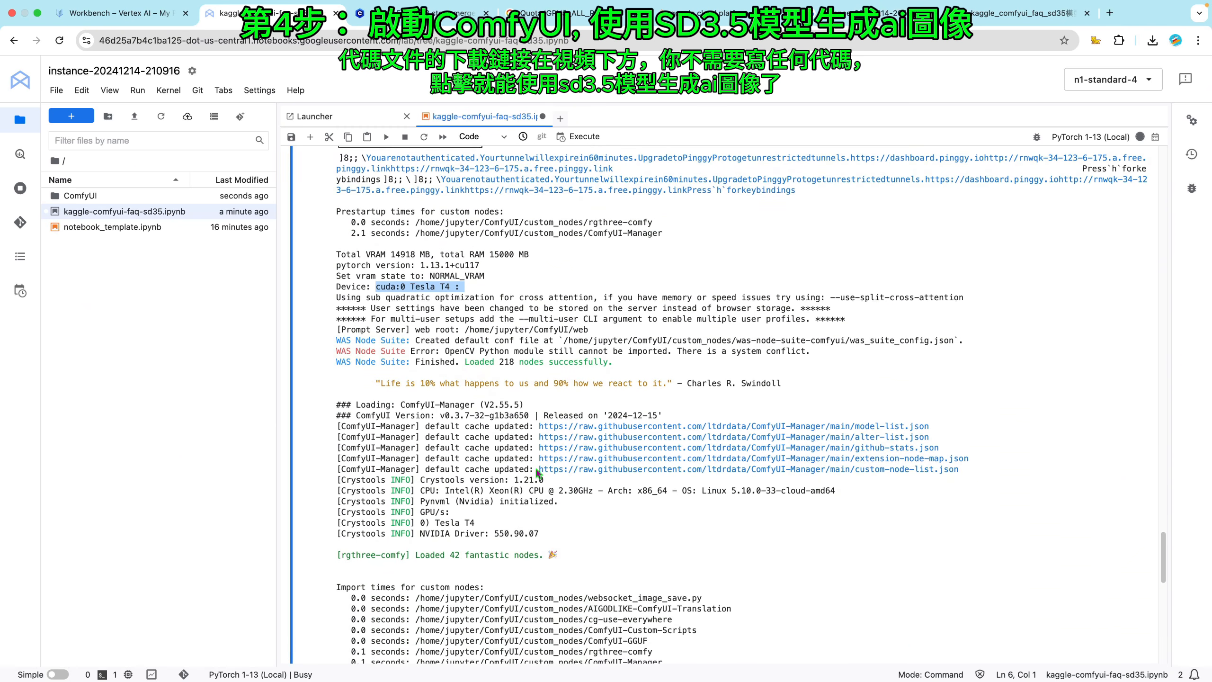
scroll(620, 496, "down", 4)
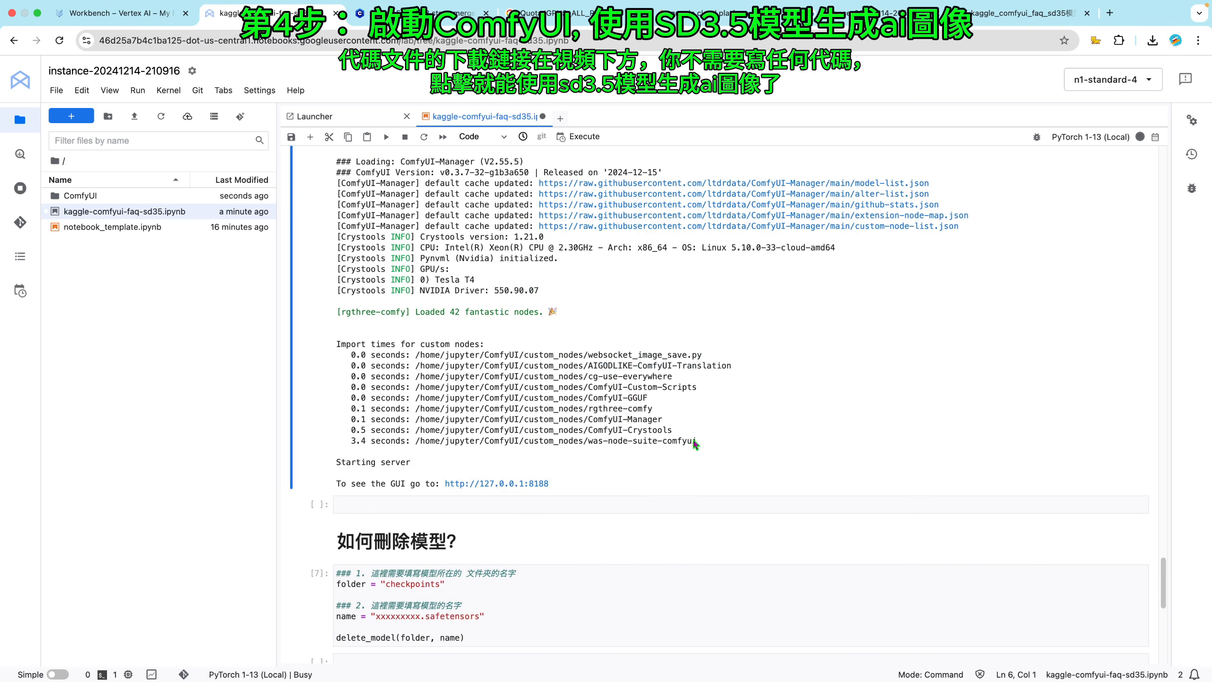
left_click_drag(696, 441, 586, 366)
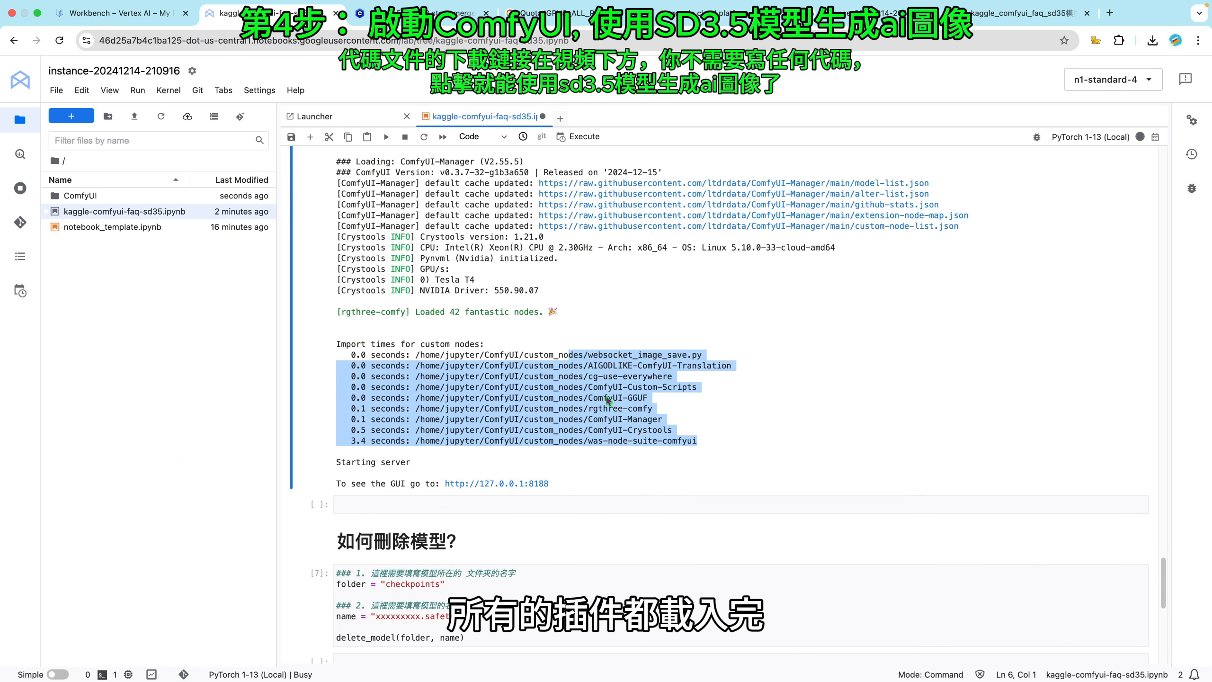
left_click(348, 467)
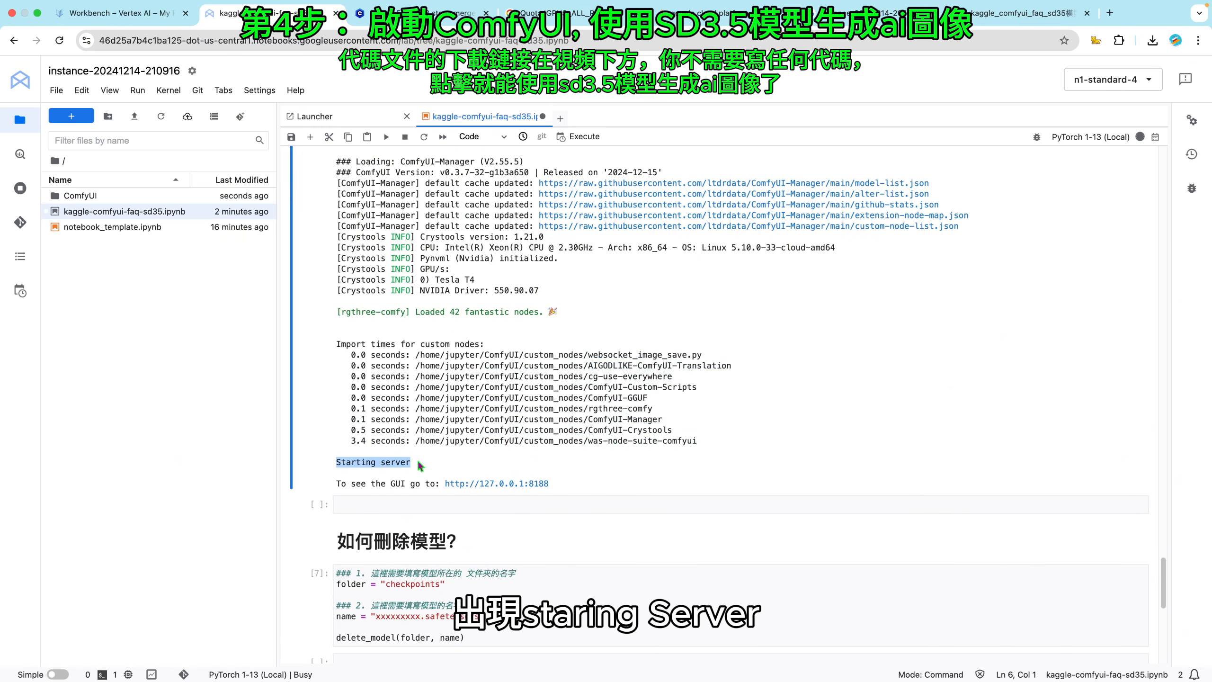
Open the ComfyUI web page through the pinggy URL in the startup output and proceed past the Pinggy caution page
scroll(568, 429, "up", 5)
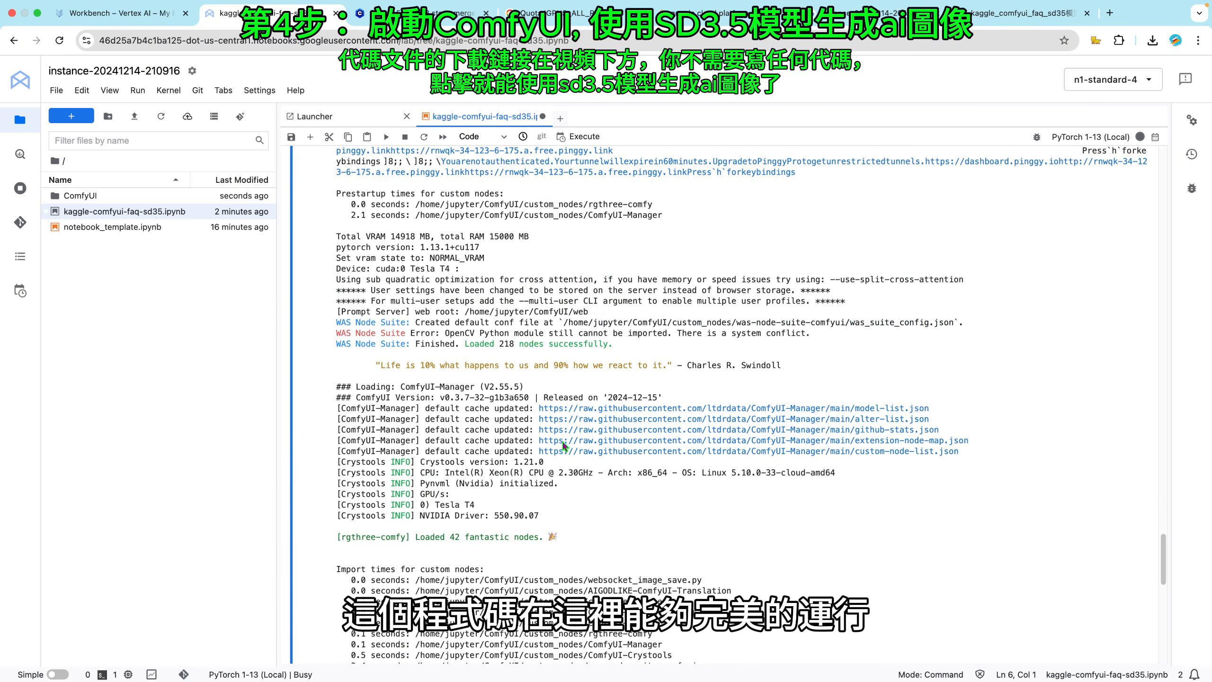
scroll(564, 445, "up", 6)
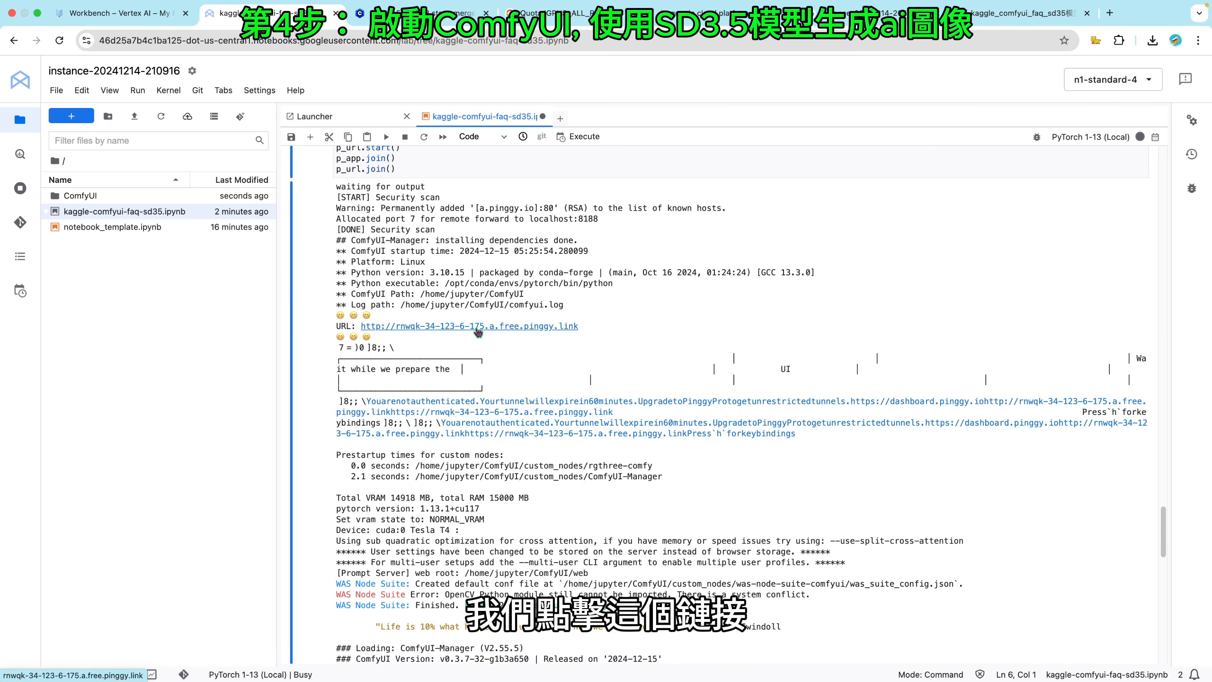
left_click(477, 328)
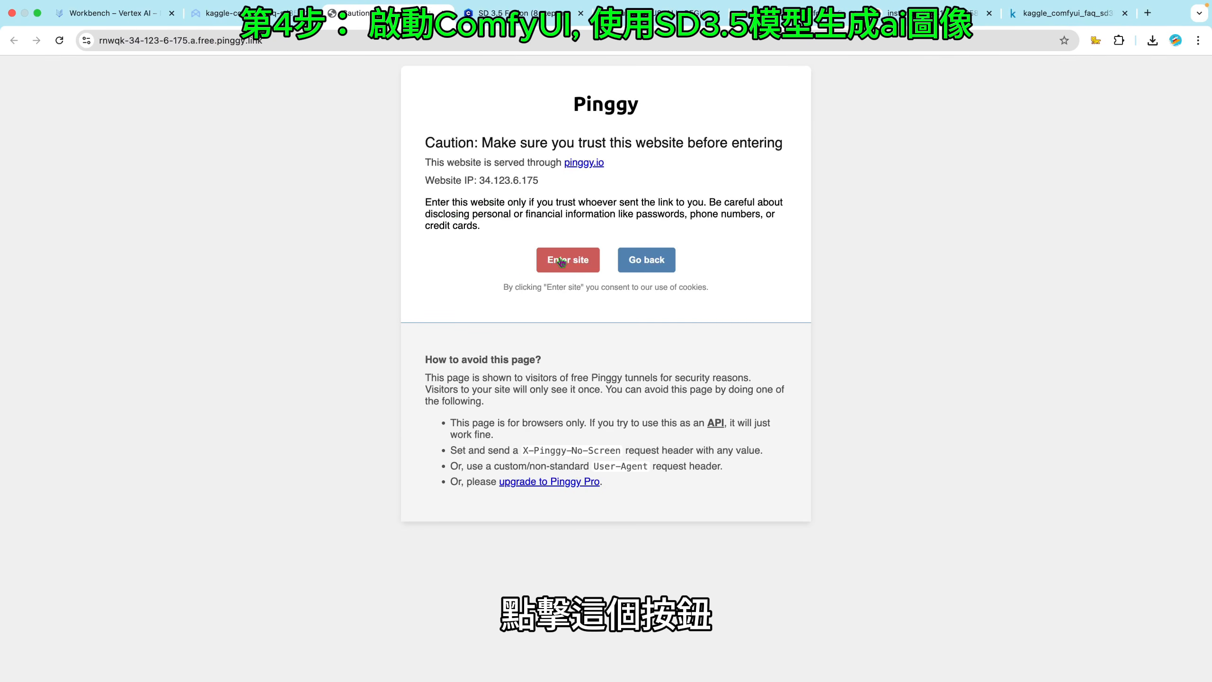
left_click(561, 262)
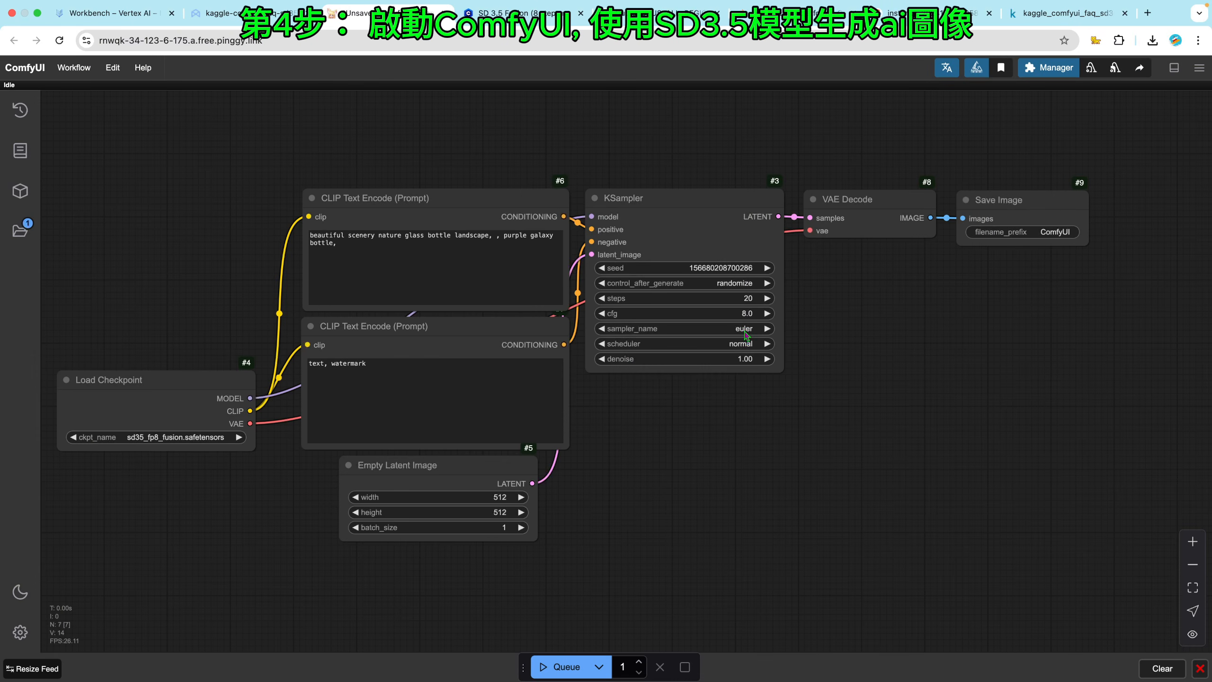
scroll(877, 358, "down", 1)
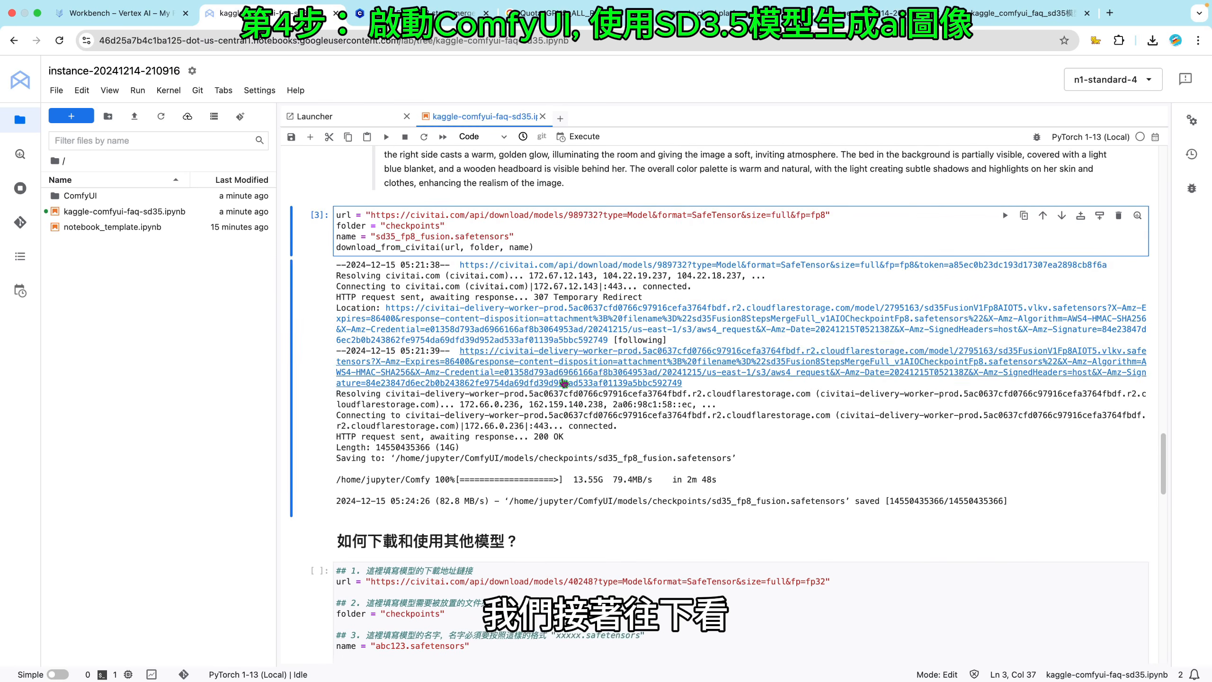
scroll(564, 383, "down", 2)
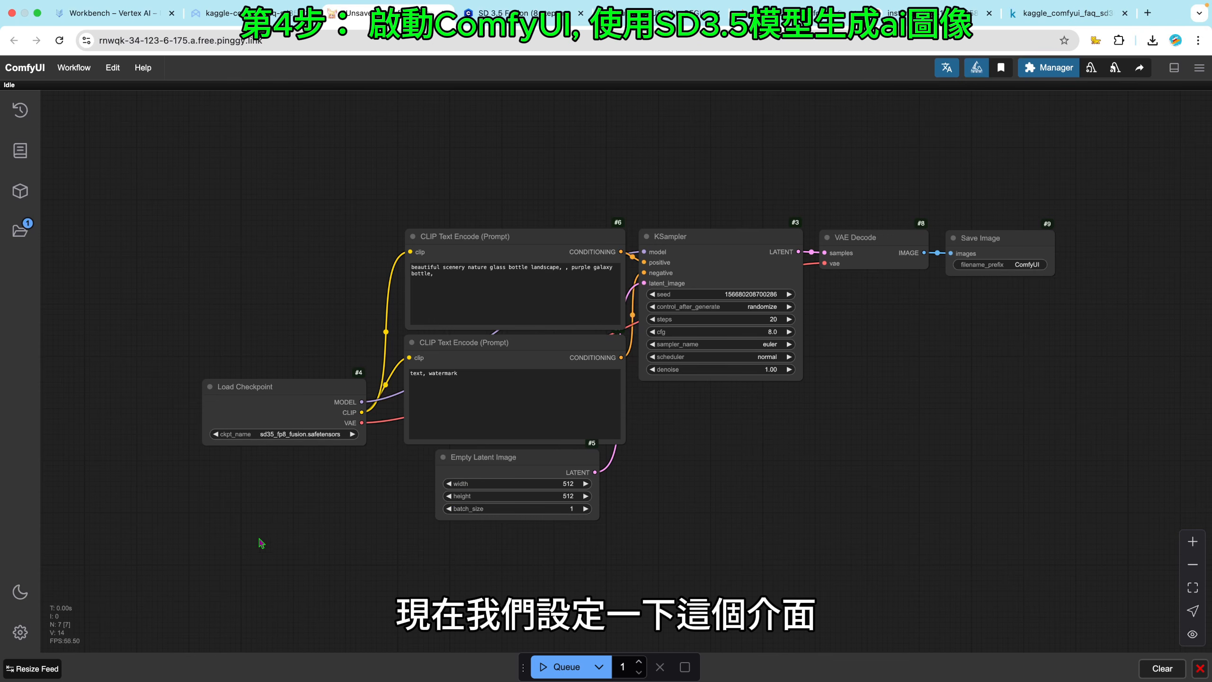
In ComfyUI's settings, enable saving the legacy menu's position and reselect Top for the new menu
left_click(21, 632)
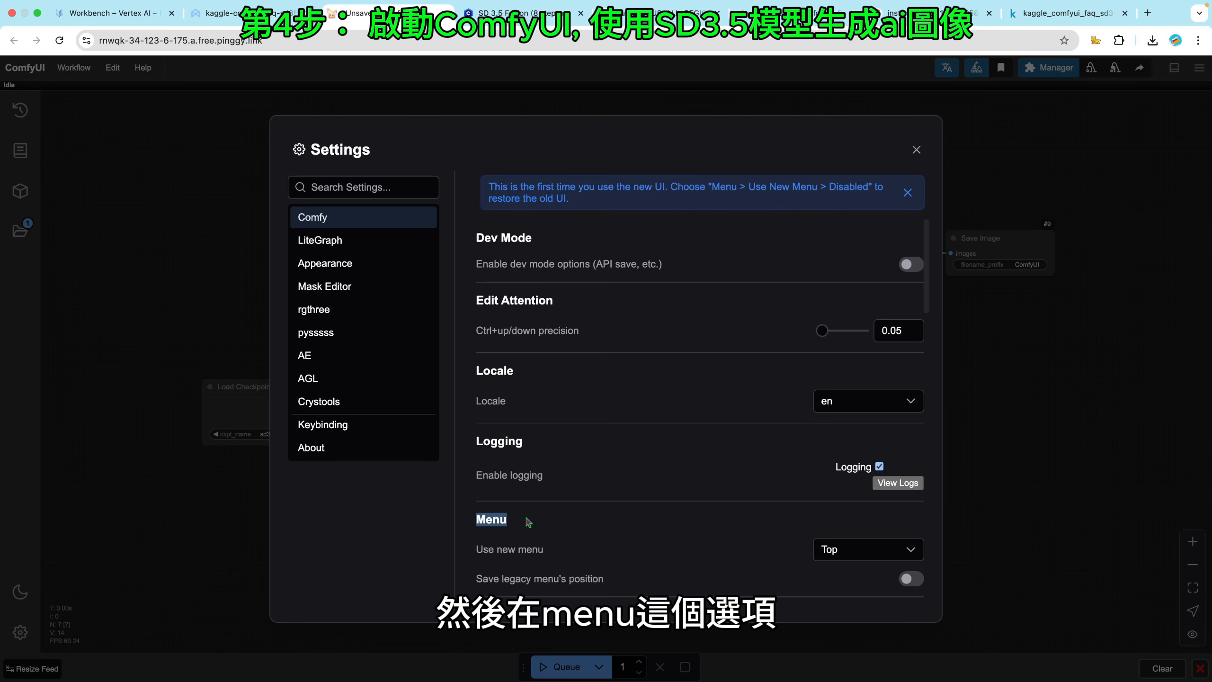
scroll(630, 519, "down", 1)
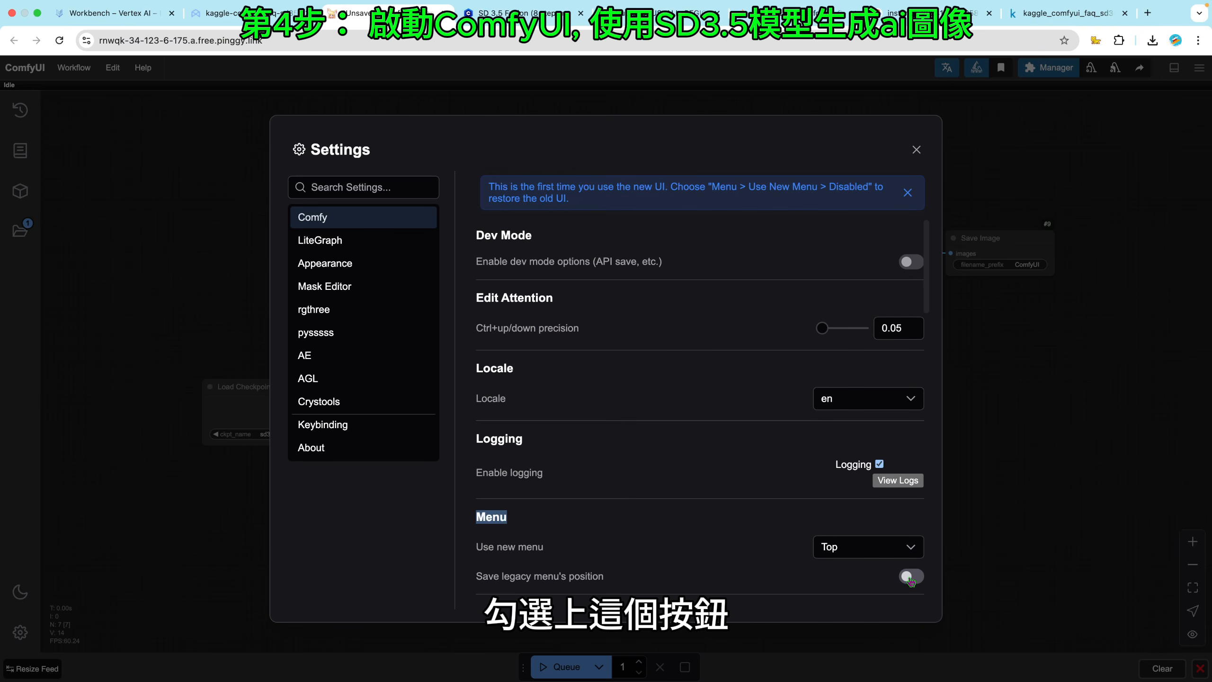
left_click(876, 557)
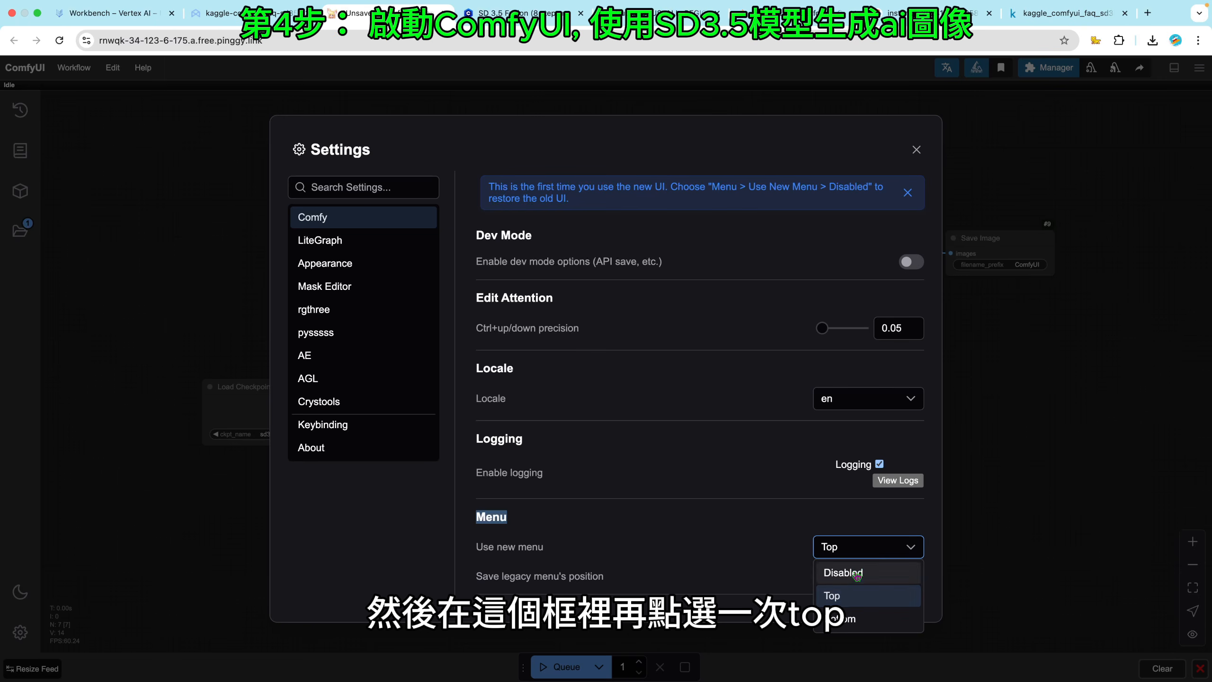
left_click(839, 596)
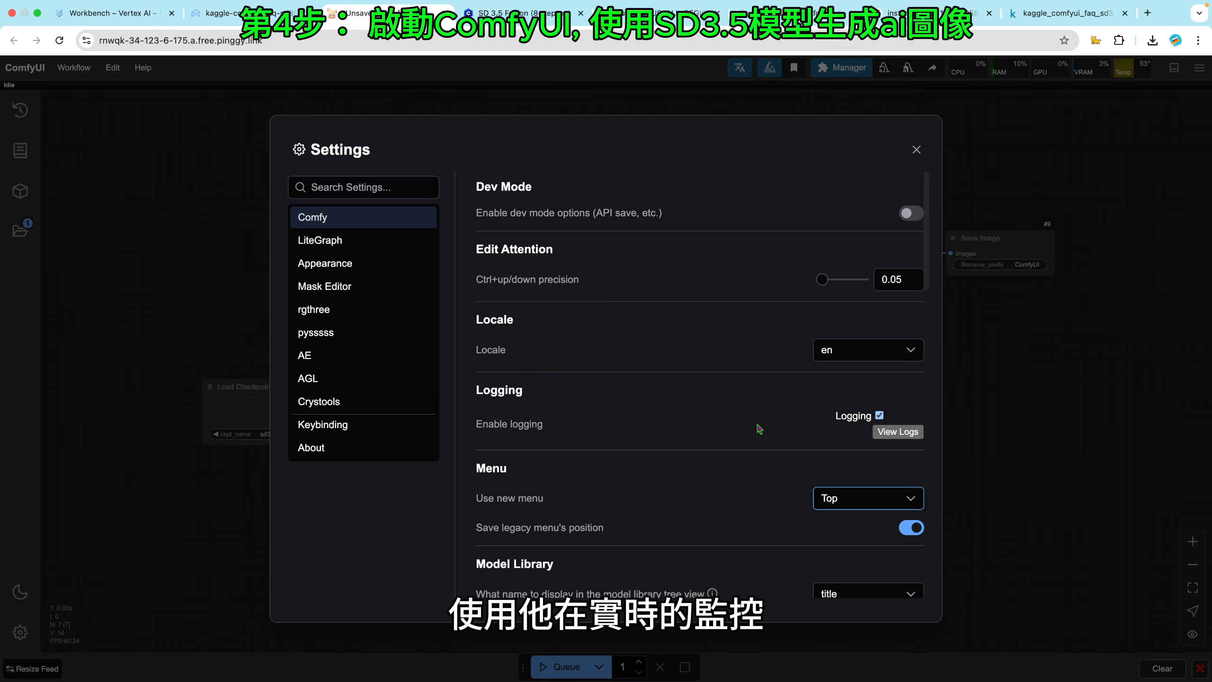
Set the AGL translation language to 繁體中文 [Traditional Chinese]
left_click(324, 378)
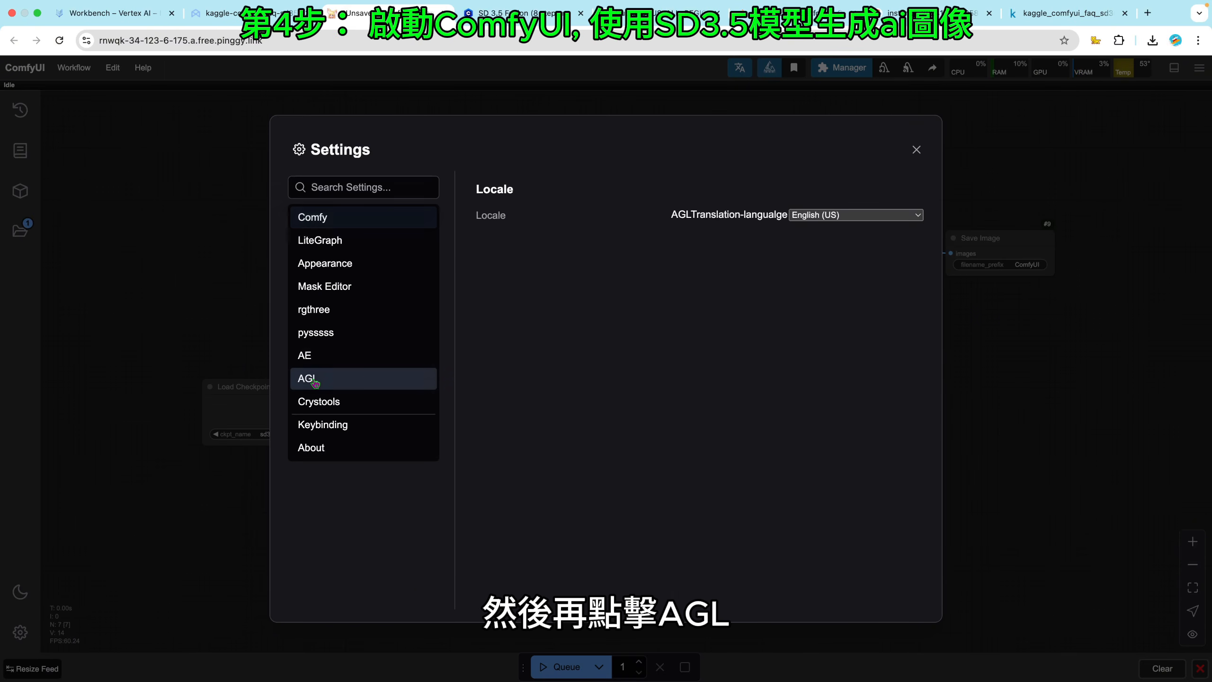
left_click(822, 217)
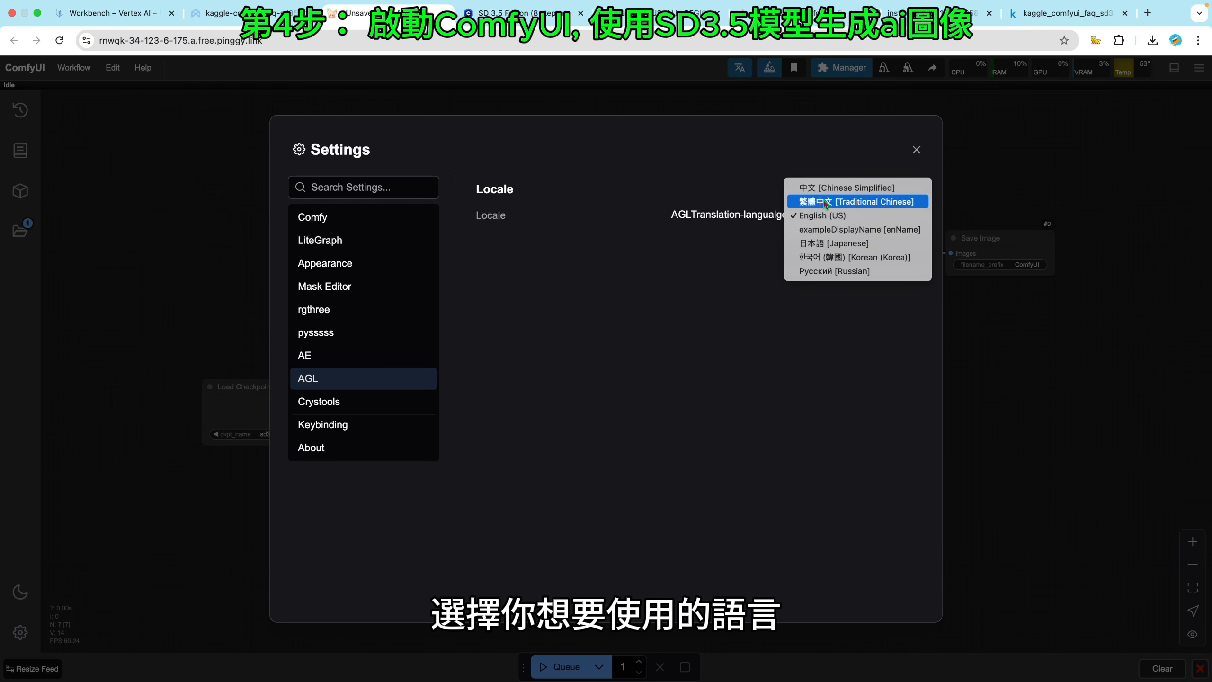
left_click(826, 201)
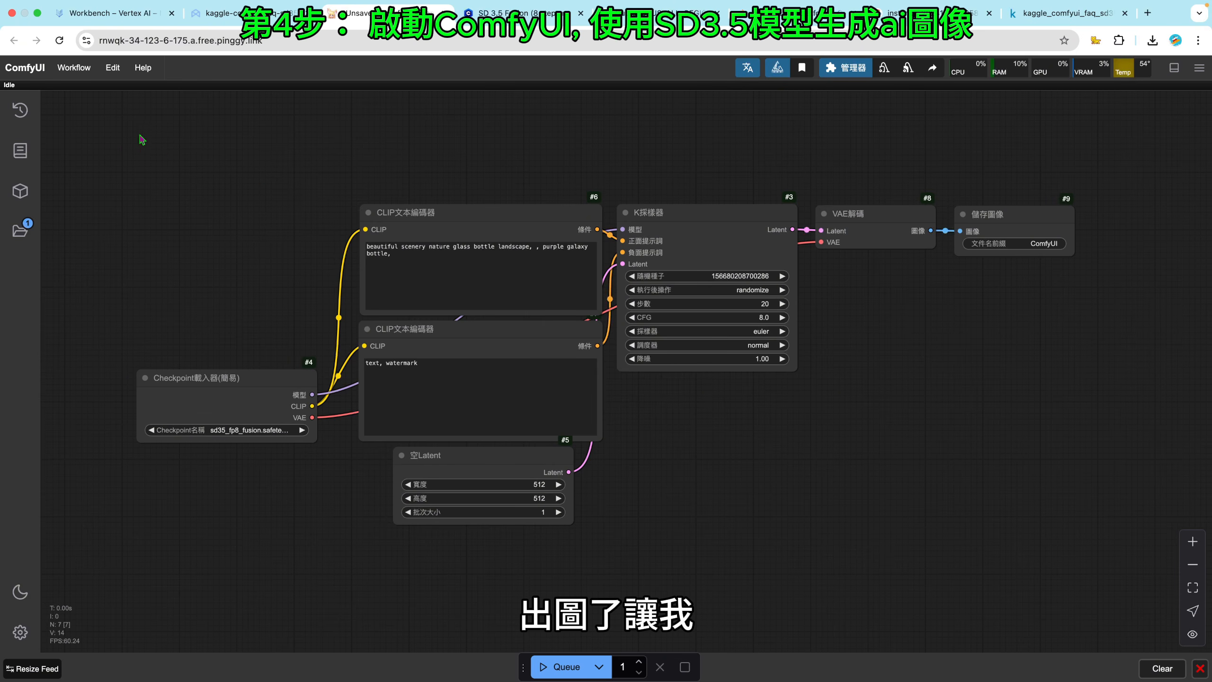
Load the workflow file sd35_fp8_all_in_one copy.json from Finder's faq folder onto the ComfyUI canvas
mouse_move(44, 19)
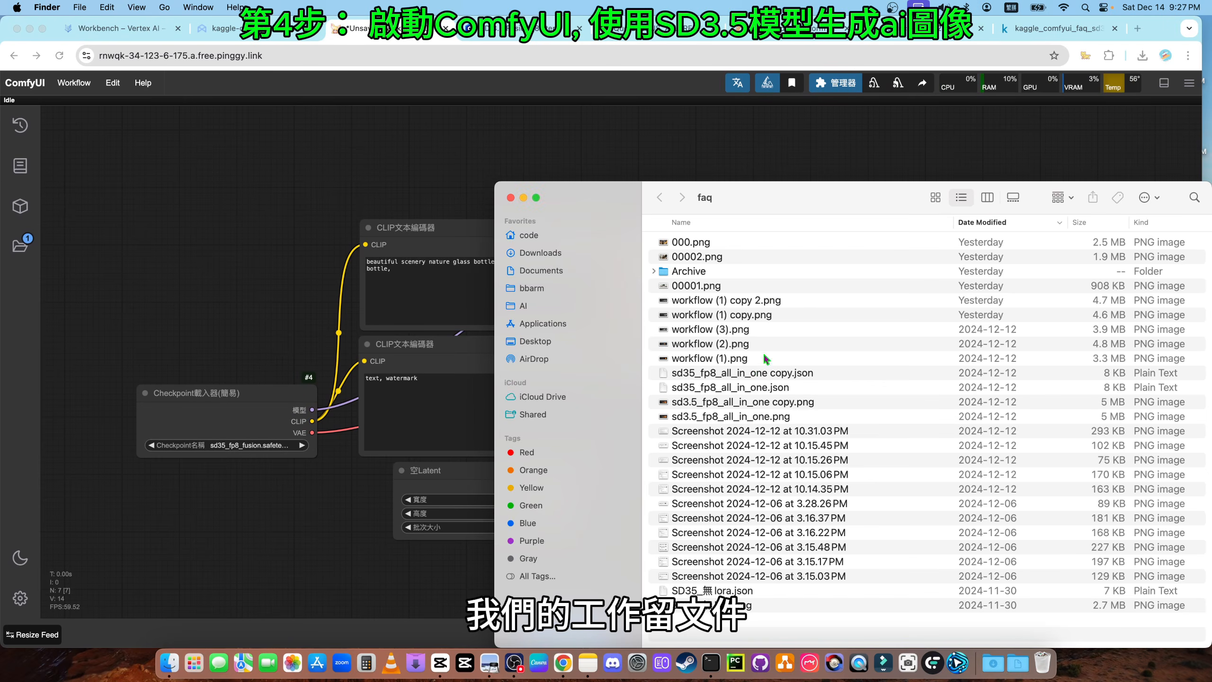
left_click(759, 358)
left_click(759, 445)
left_click(754, 401)
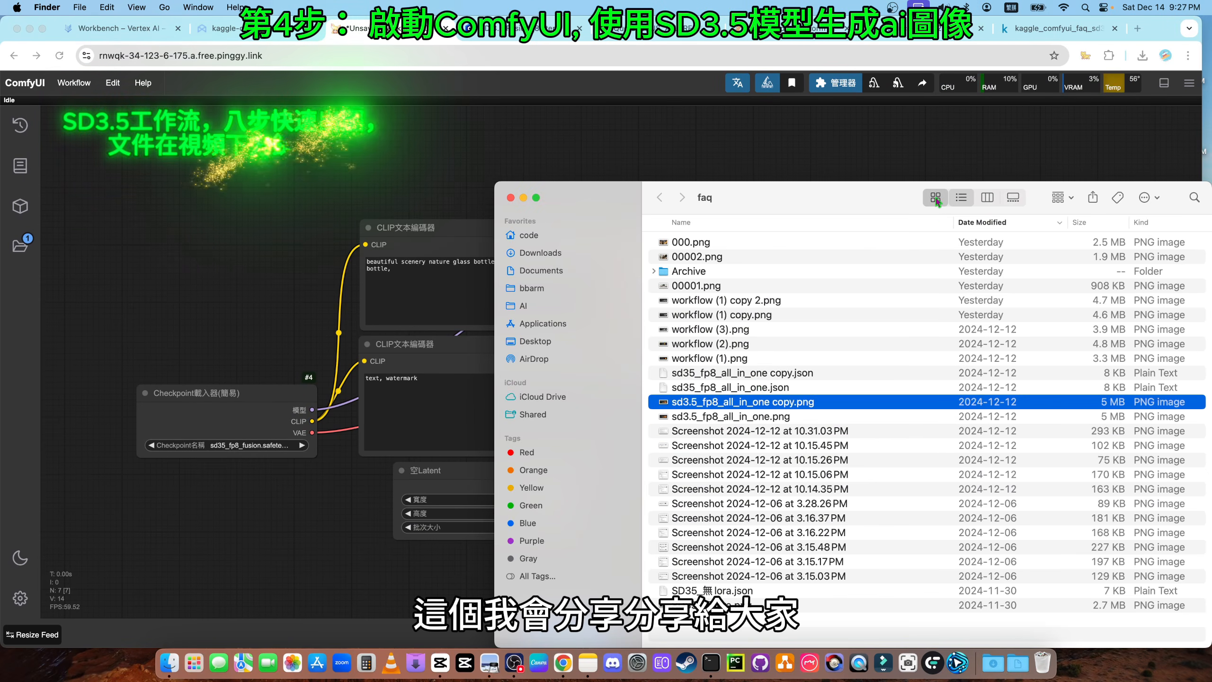
key("super+1")
scroll(845, 335, "down", 1)
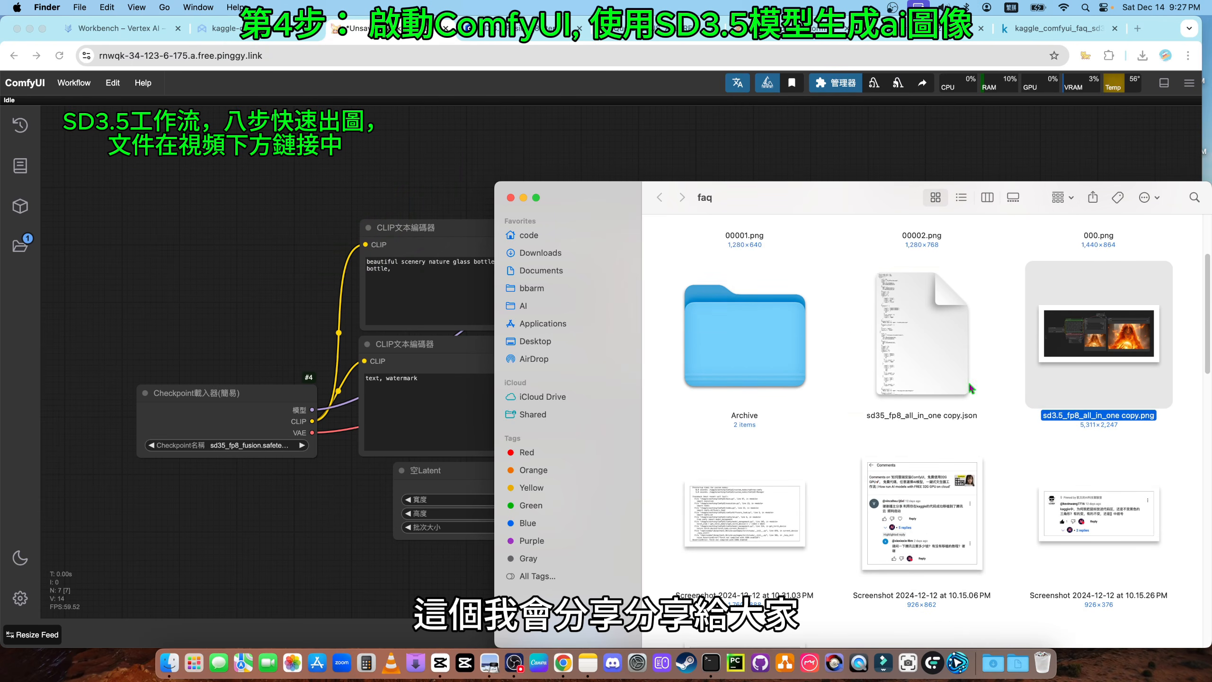
left_click(925, 352)
left_click(1090, 343)
left_click(941, 340)
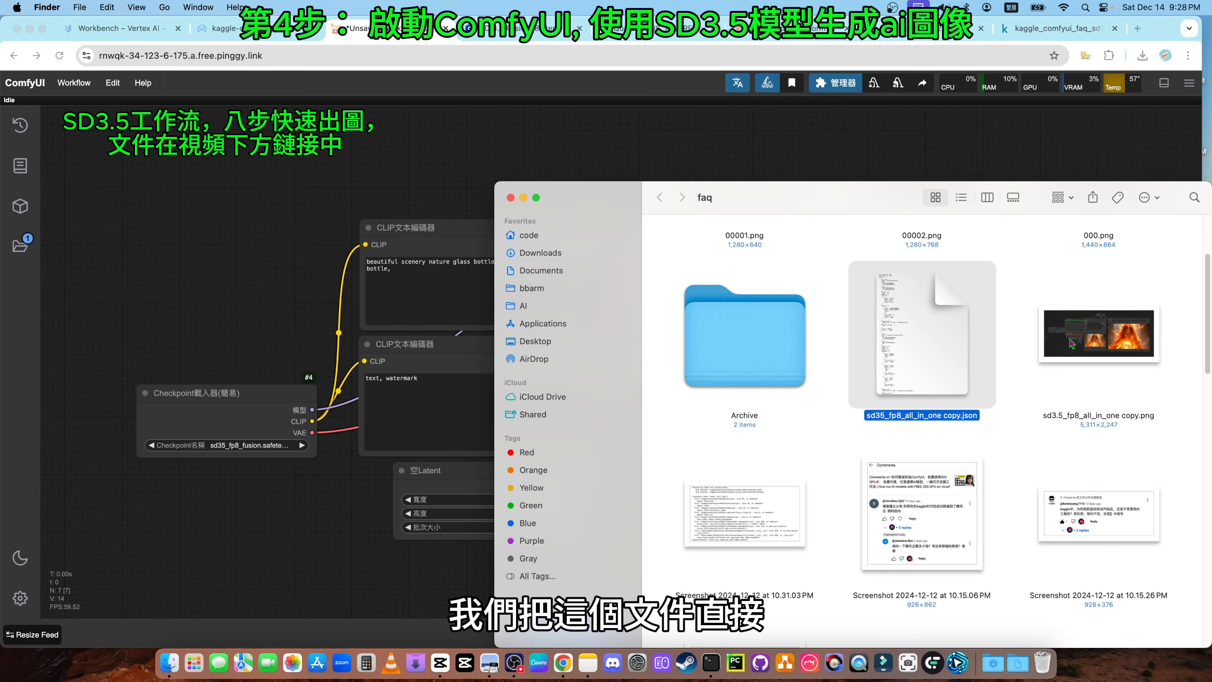
left_click_drag(930, 344, 265, 260)
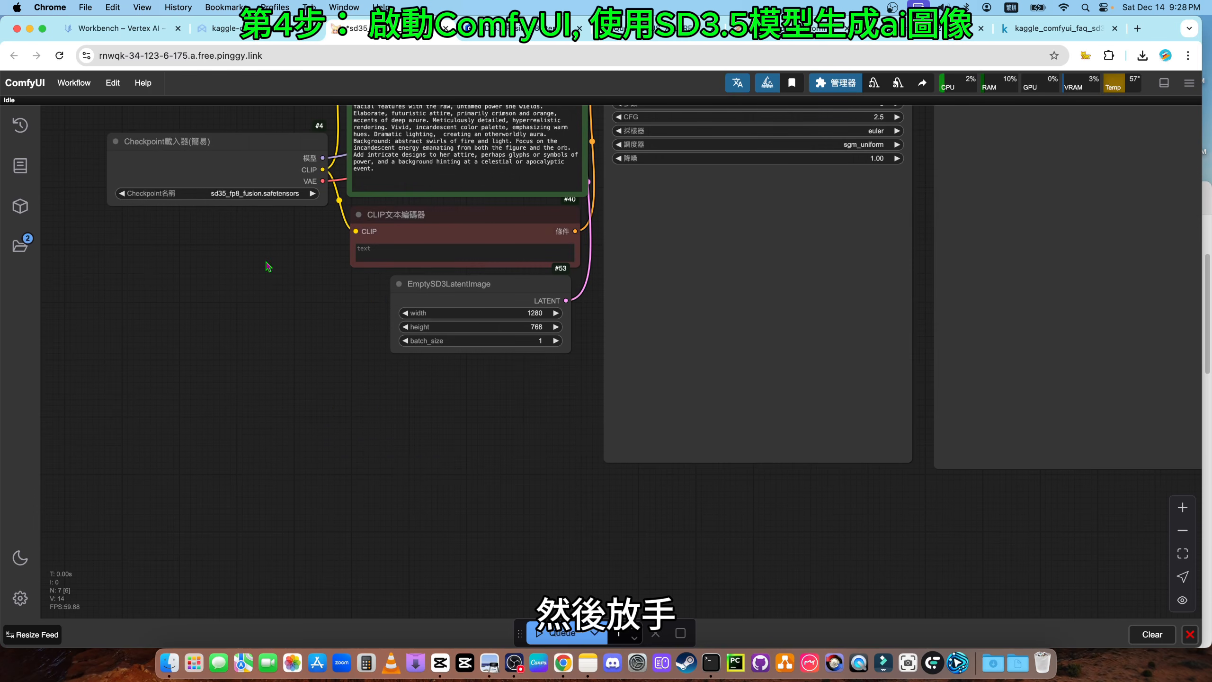
Examine the loaded SD3.5 workflow's nodes and the model selected in its checkpoint loader
scroll(296, 457, "down", 1)
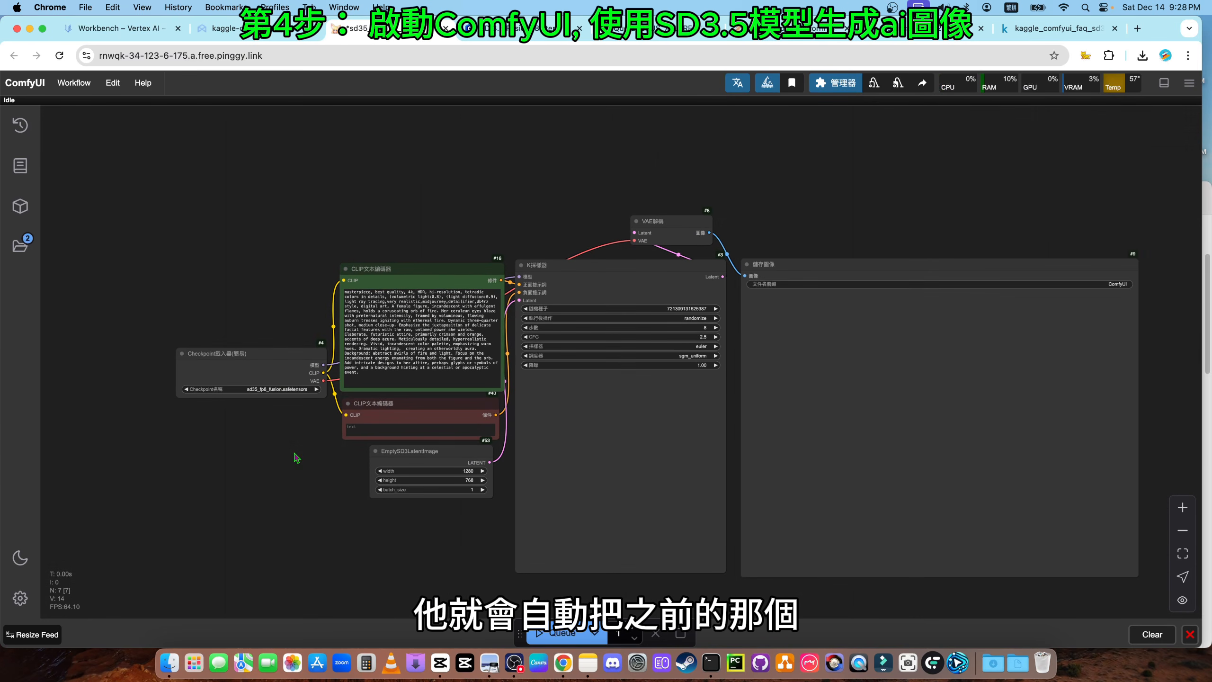
scroll(293, 459, "up", 2)
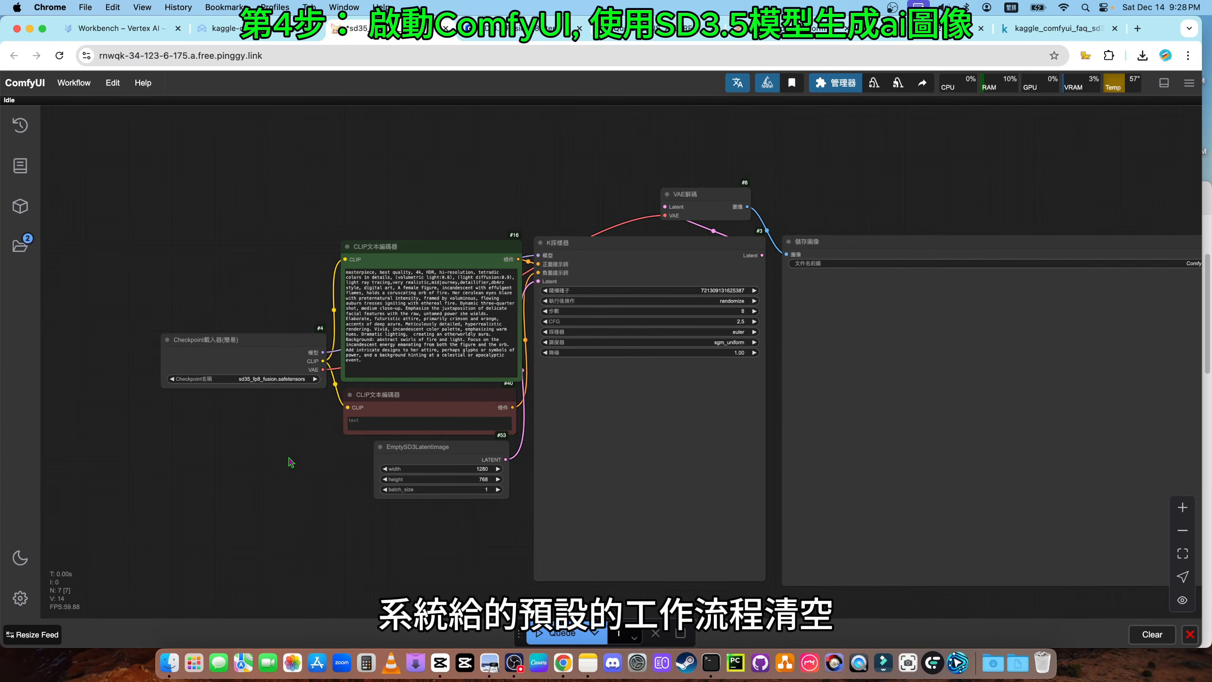
scroll(290, 461, "up", 2)
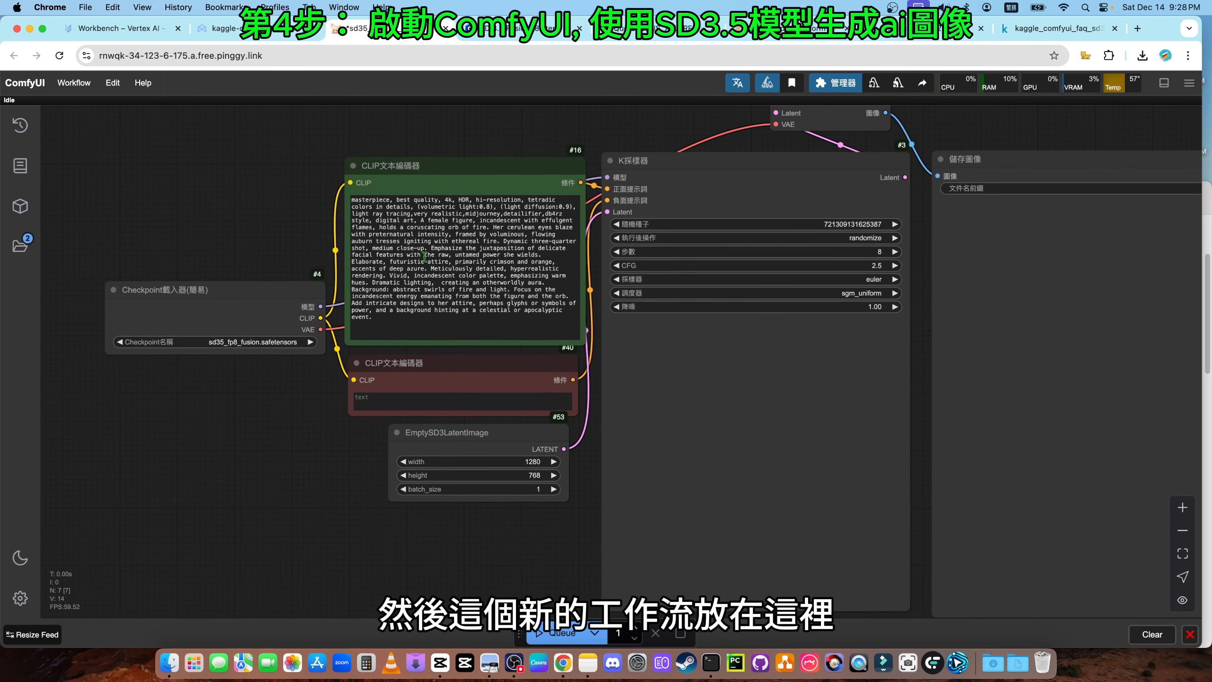
left_click_drag(270, 449, 345, 453)
scroll(310, 460, "down", 1)
scroll(346, 457, "up", 3)
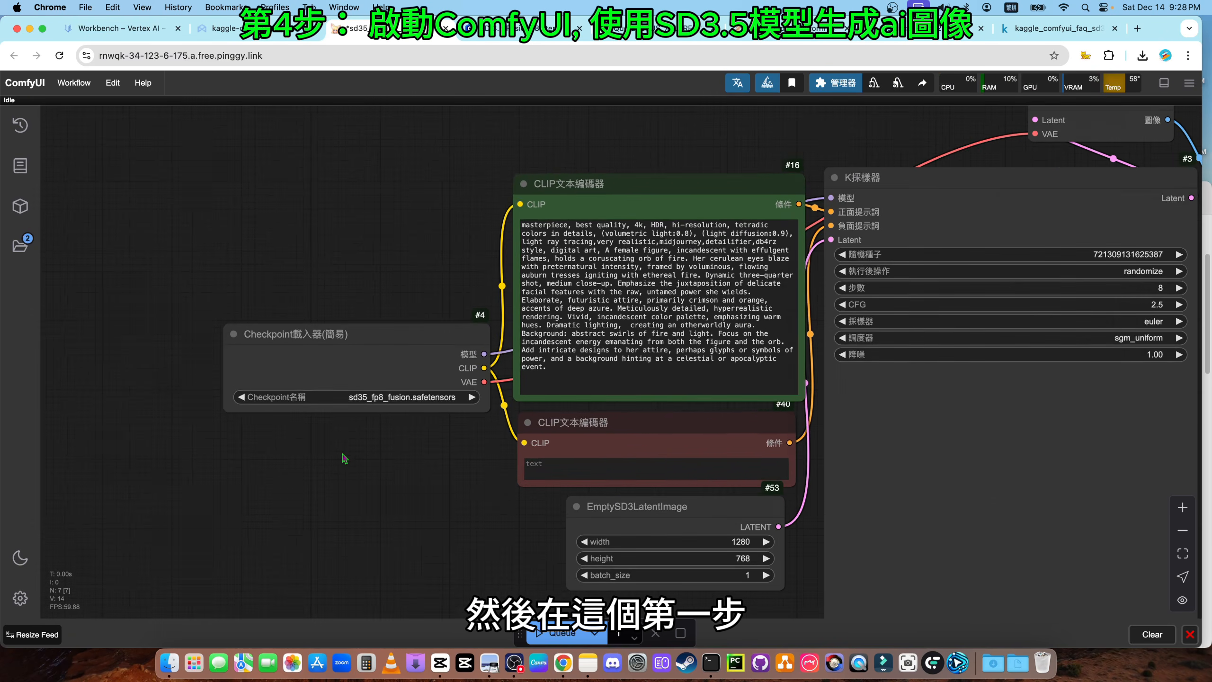
left_click(361, 339)
scroll(371, 398, "up", 1)
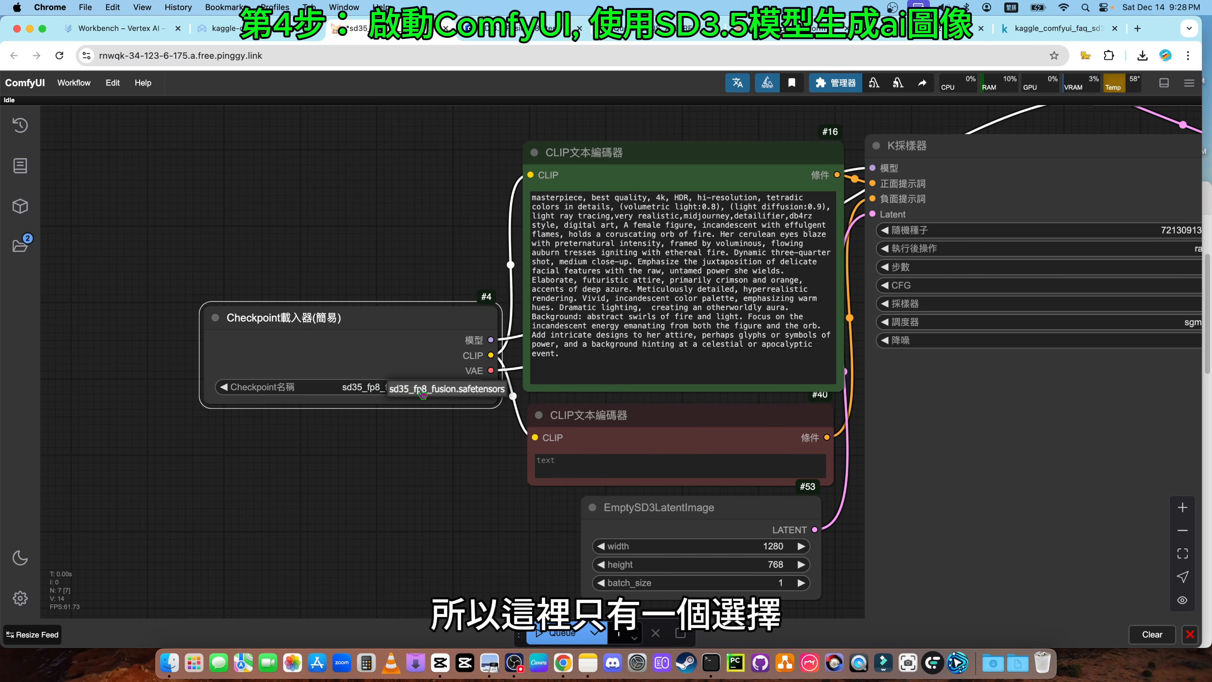
left_click(406, 473)
scroll(405, 473, "right", 2)
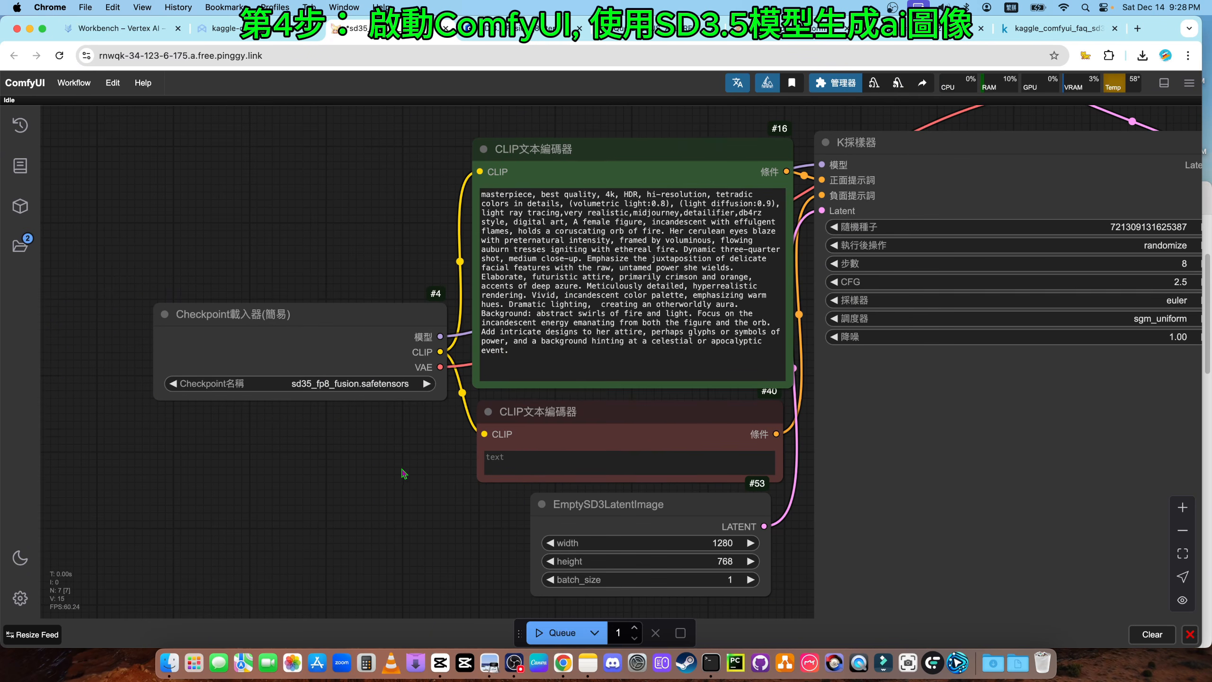
Review the full prompt text in the green CLIP text encoder node
left_click(577, 276)
left_click_drag(518, 353, 481, 192)
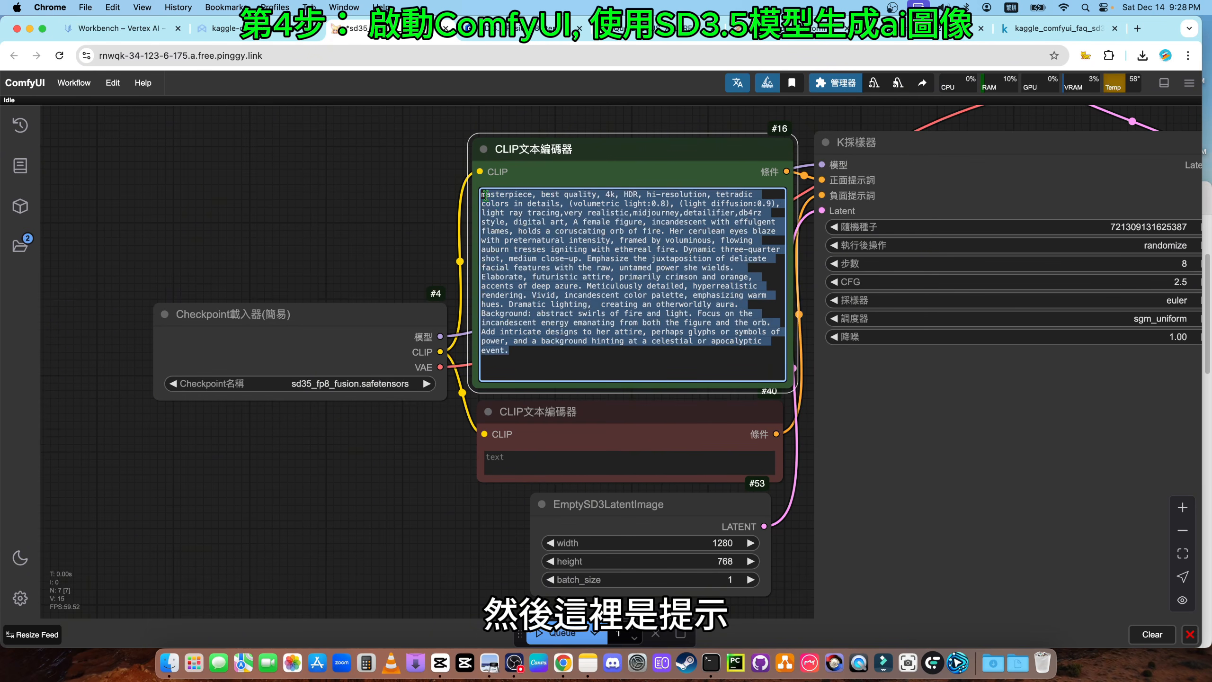
left_click(550, 248)
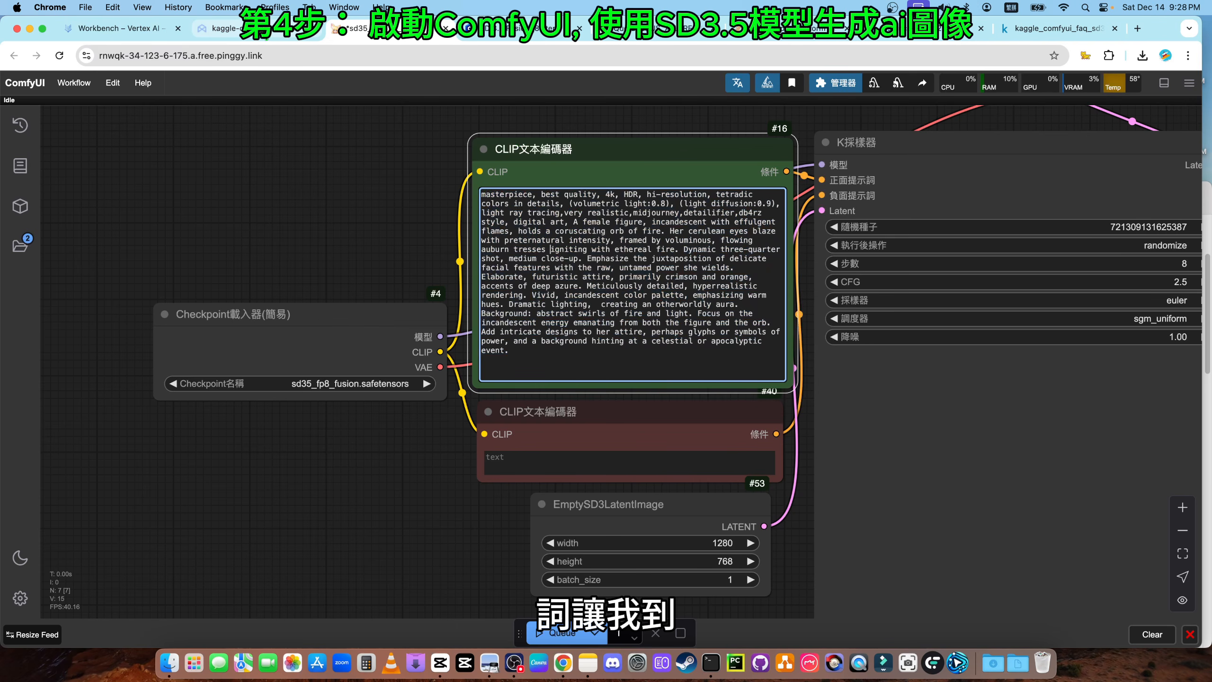
Switch to the Kaggle notebook and copy the full text of 提示詞1 - 遊戲cg風格 under the Stable Diffusion 3.5 heading
left_click(1042, 30)
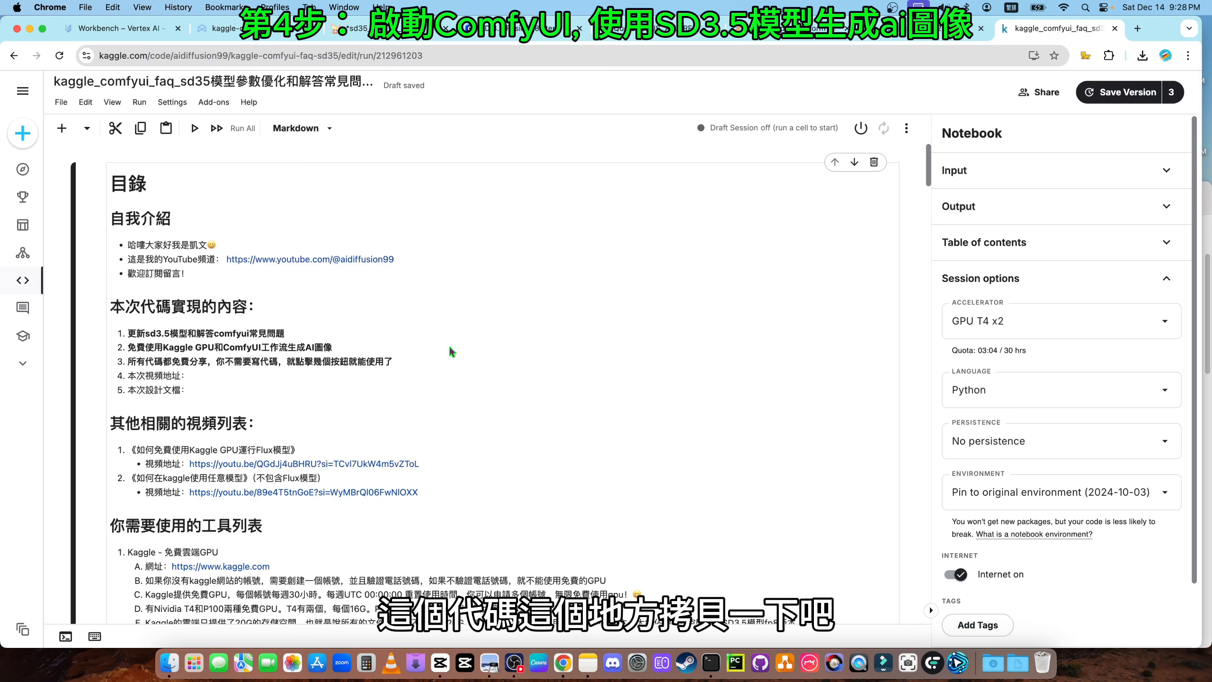
scroll(449, 344, "down", 15)
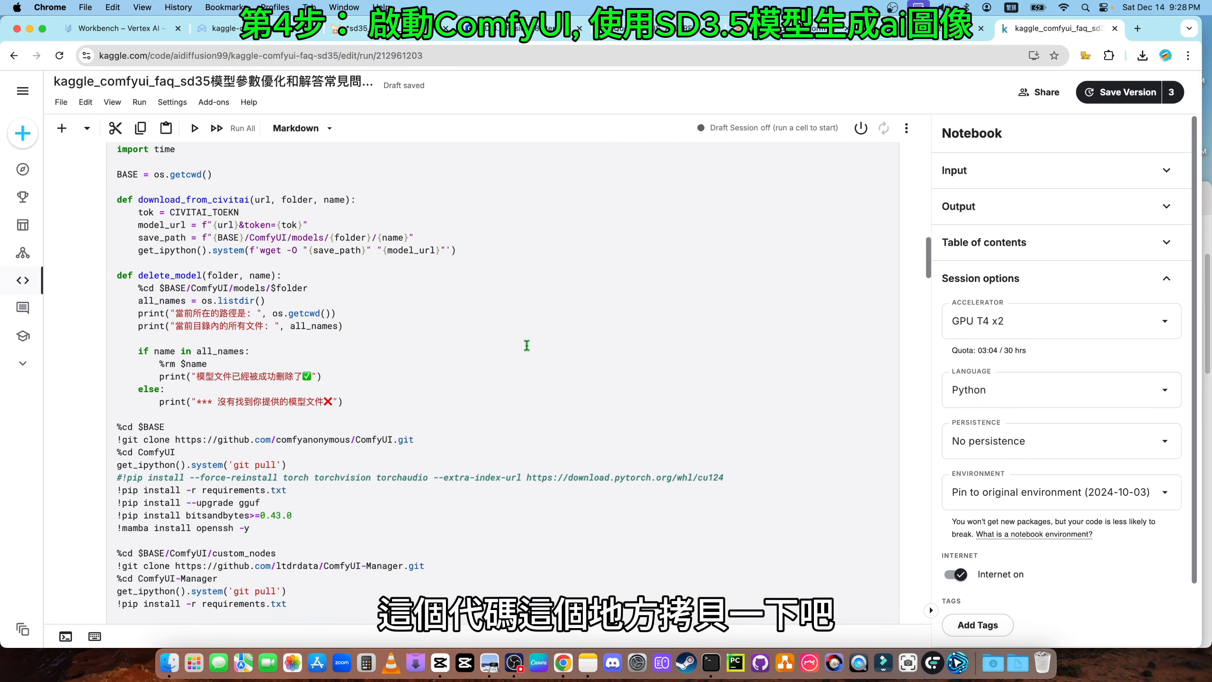
scroll(527, 345, "down", 15)
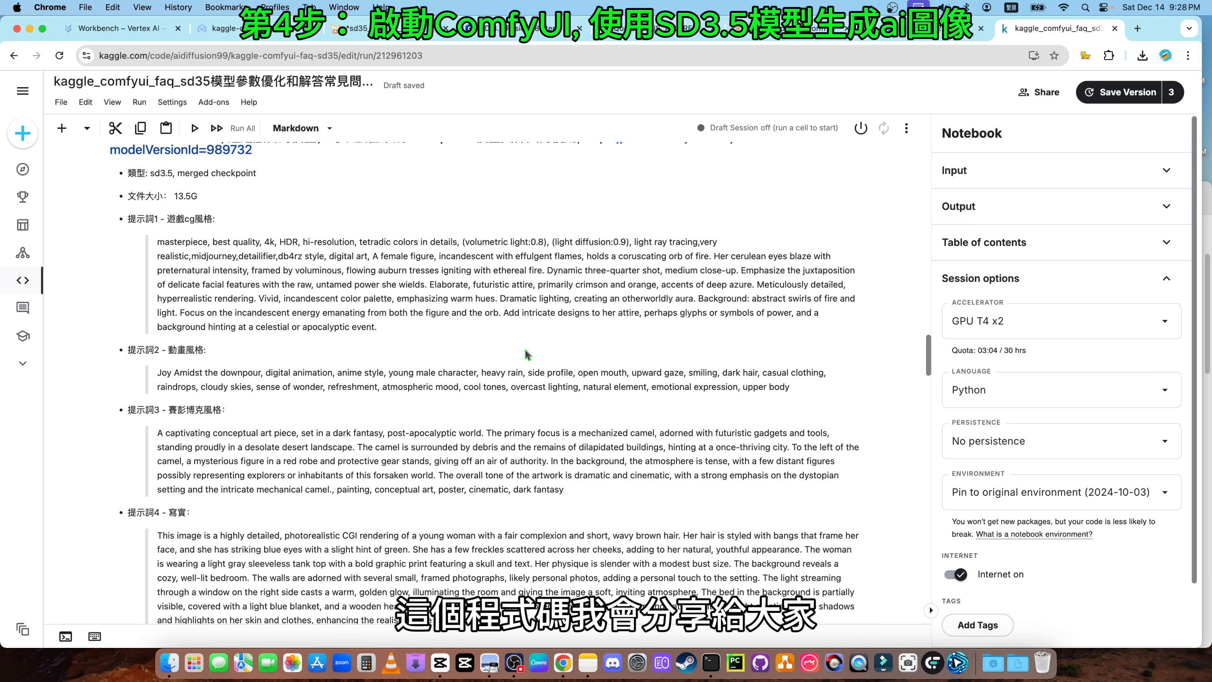
scroll(524, 346, "up", 1)
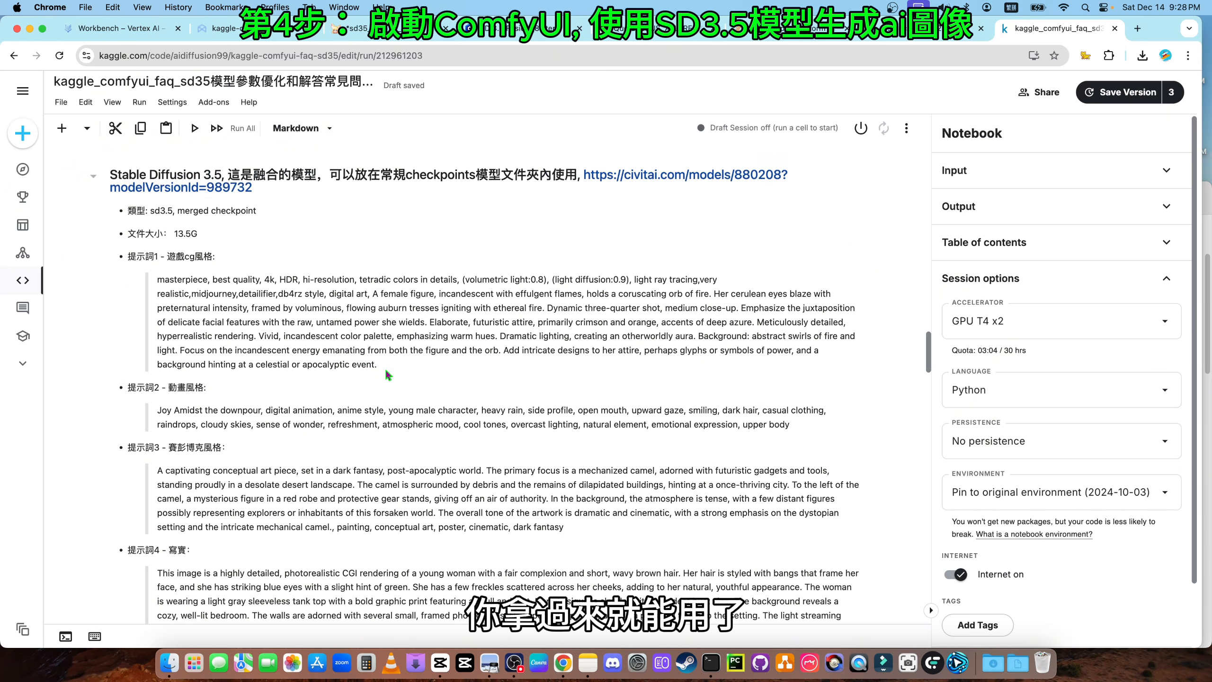
left_click_drag(386, 371, 171, 281)
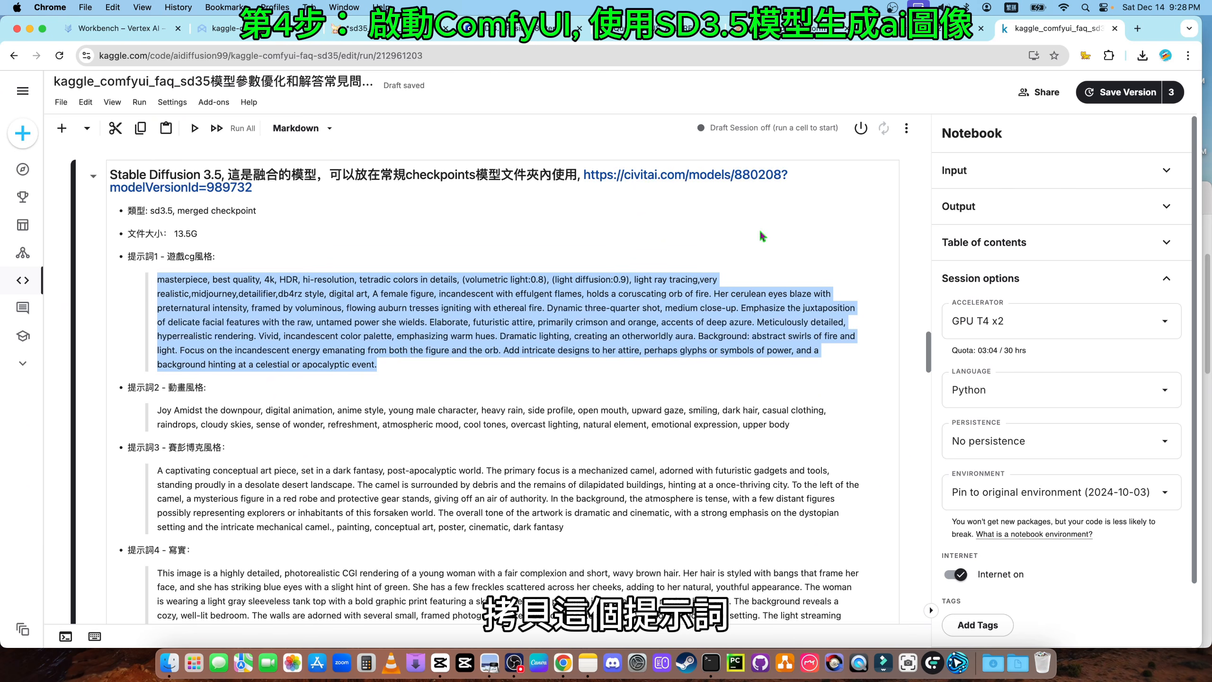
Return to ComfyUI and replace the text in the green CLIP text encoder node with the copied prompt
left_click(353, 28)
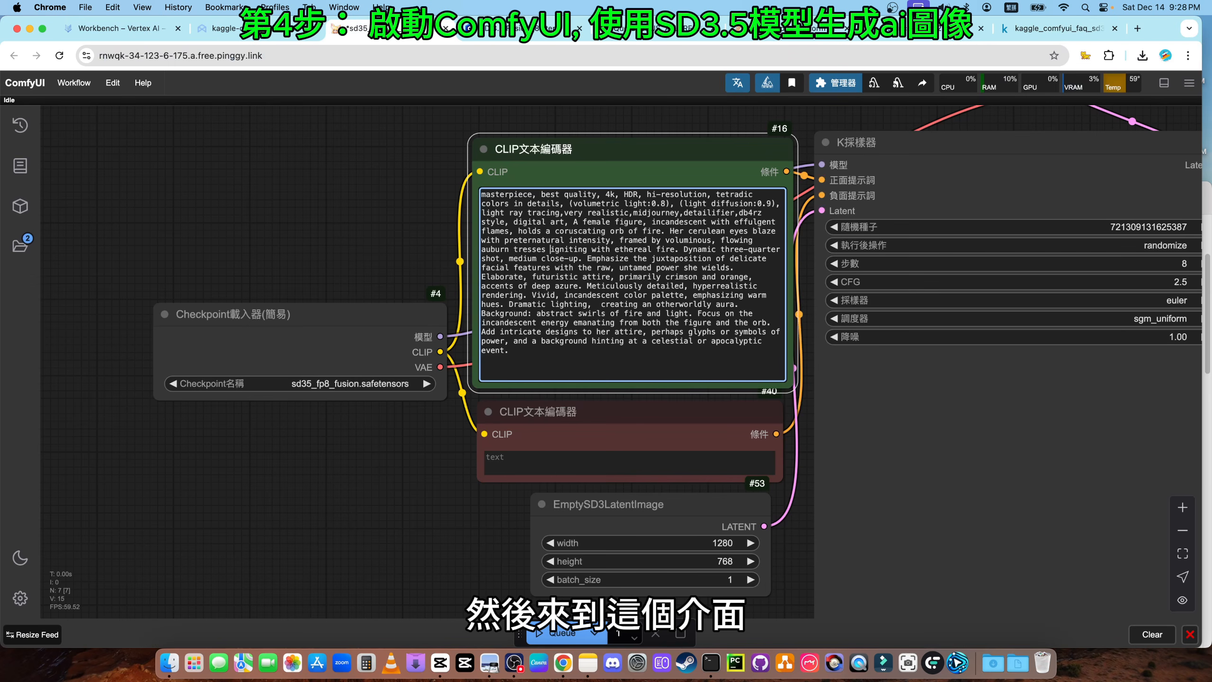
triple_click(573, 281)
key("super+c")
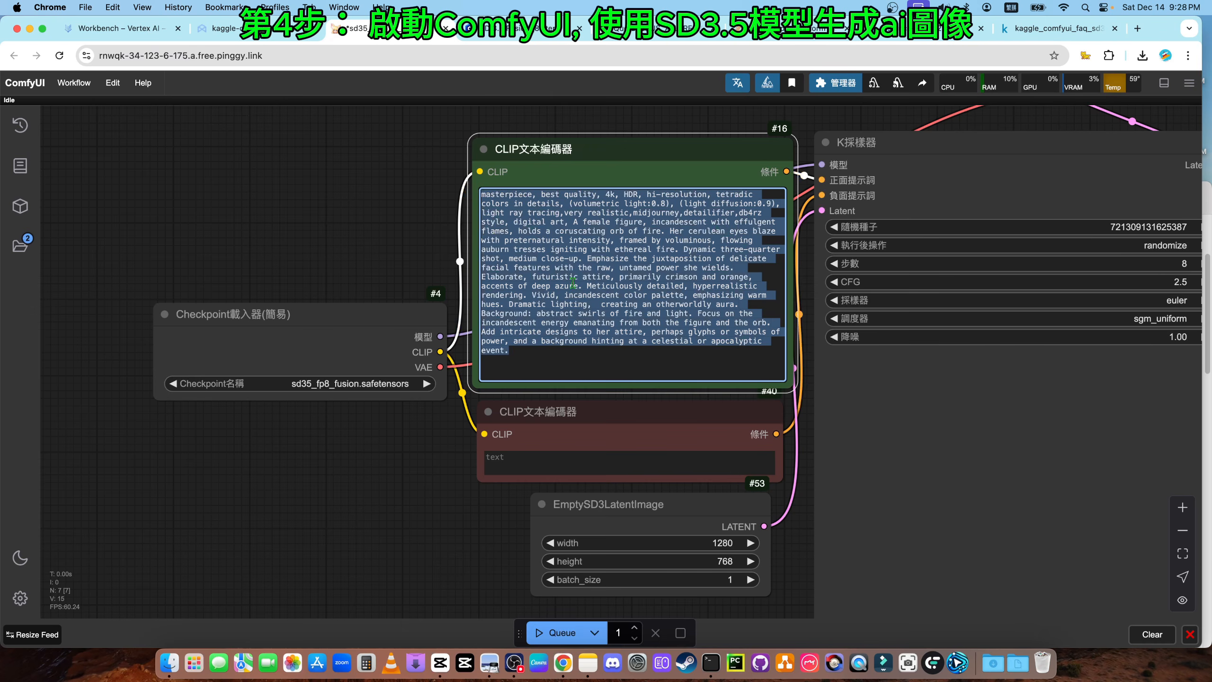
type("、")
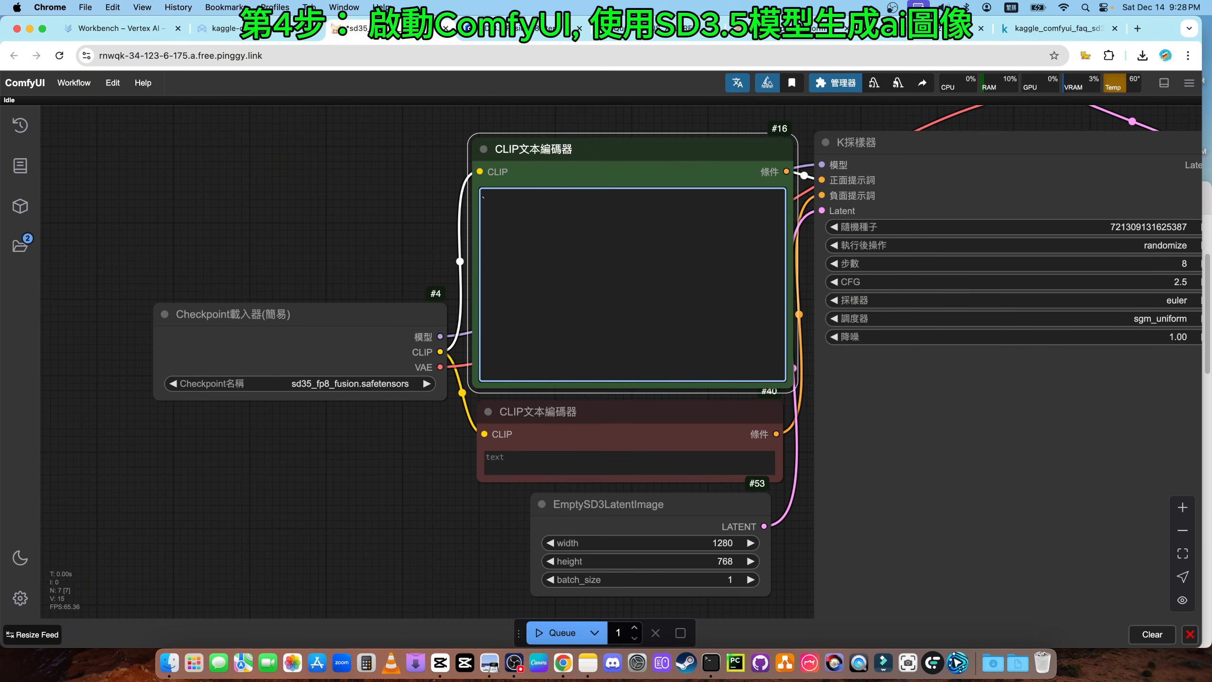
key("super+v")
Check the EmptySD3LatentImage size and the K採樣器 settings, and queue one image generation
scroll(387, 255, "down", 2)
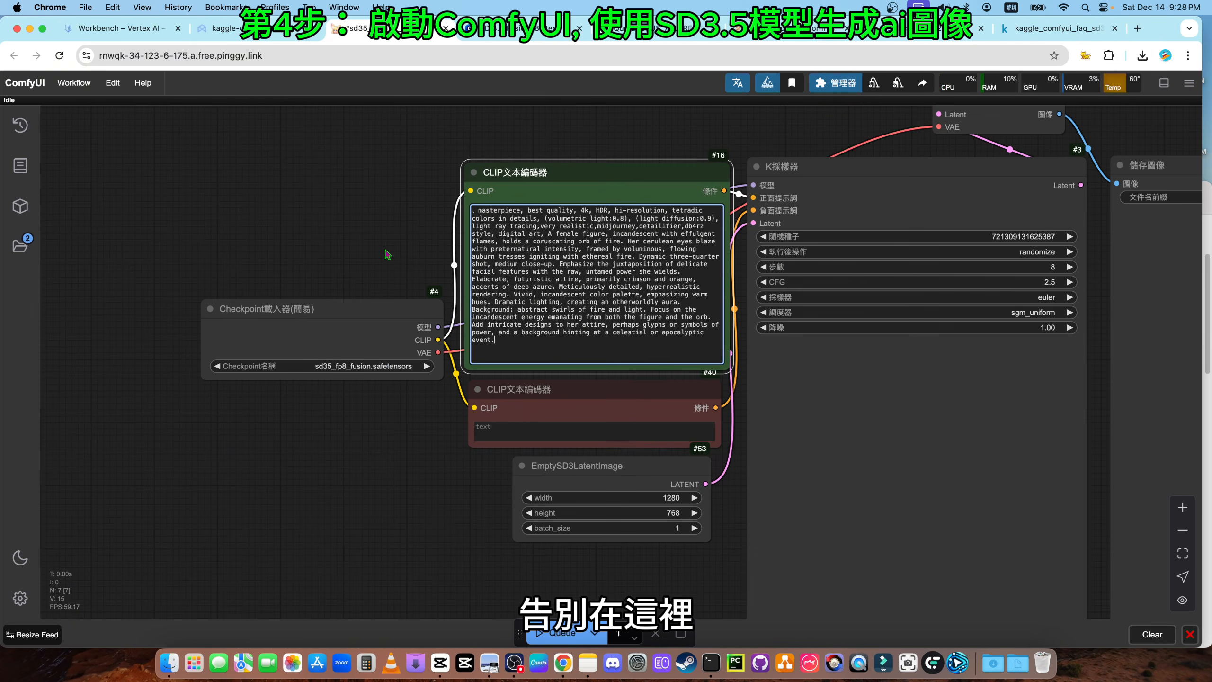
left_click_drag(429, 494, 316, 479)
scroll(558, 484, "up", 2)
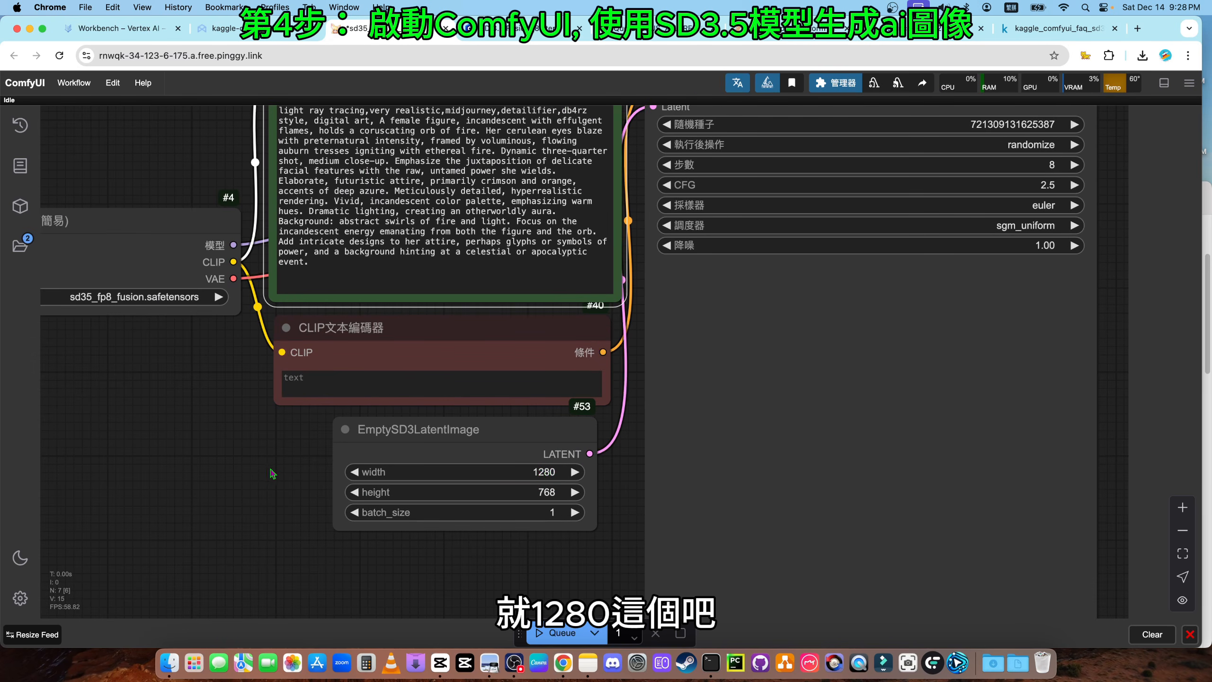
scroll(272, 474, "down", 3)
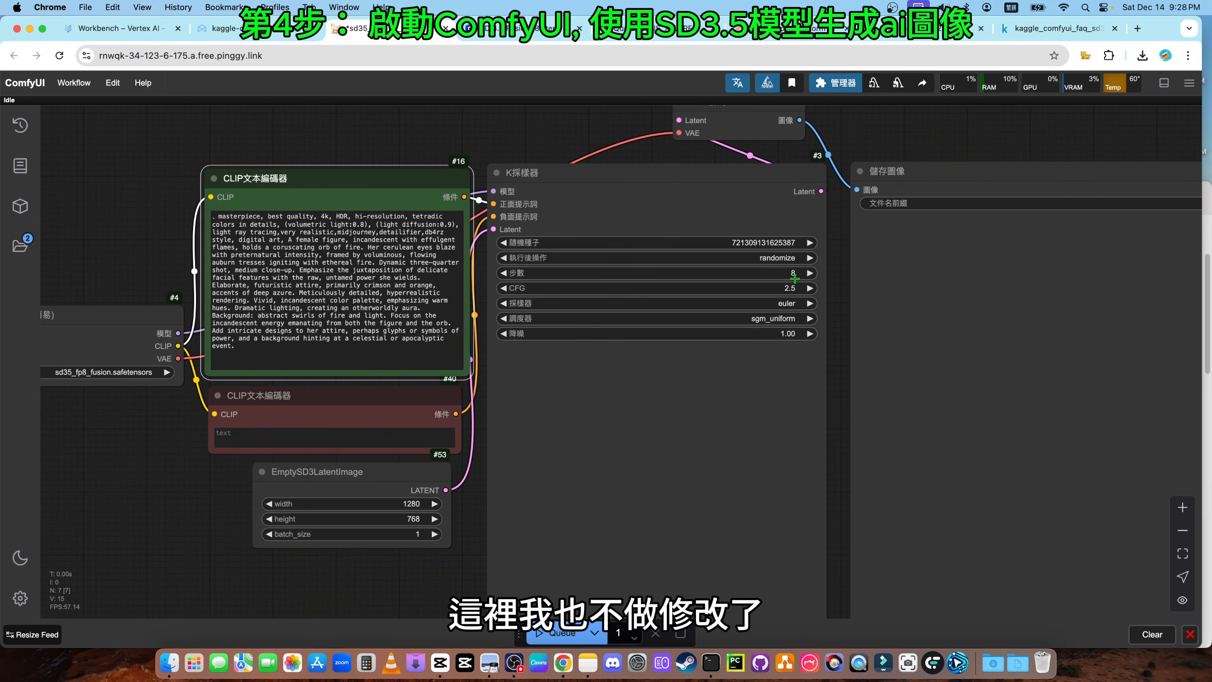
scroll(794, 276, "down", 2)
scroll(478, 147, "down", 1)
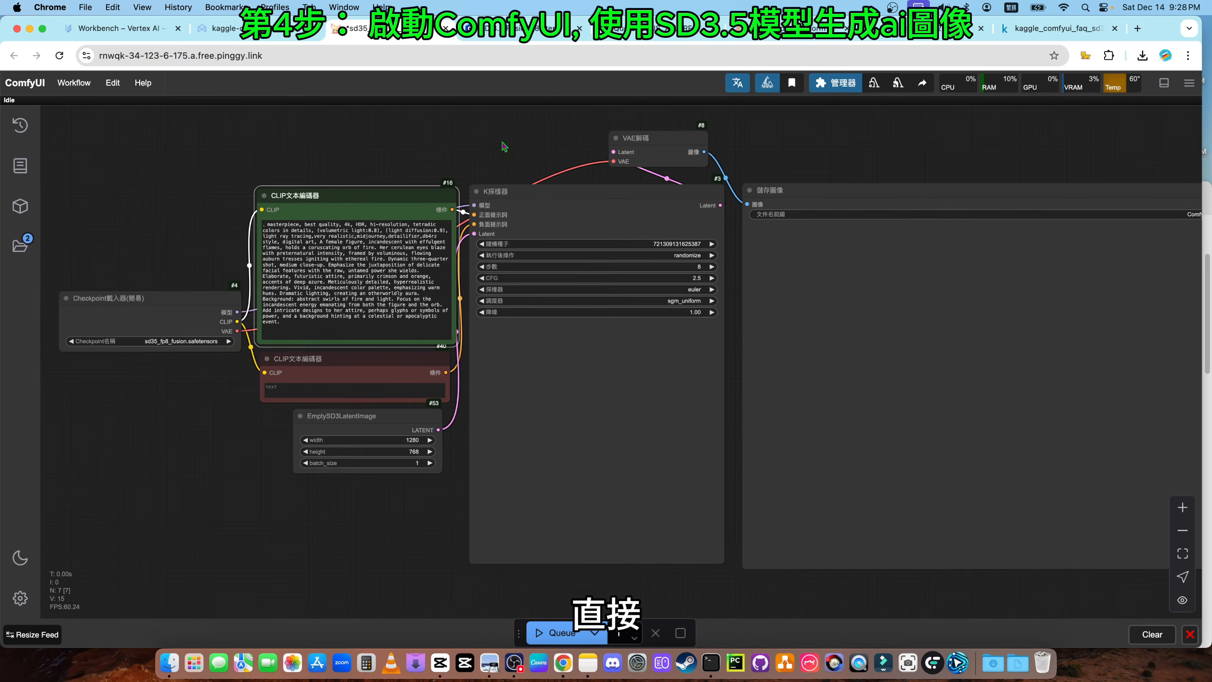
left_click(42, 29)
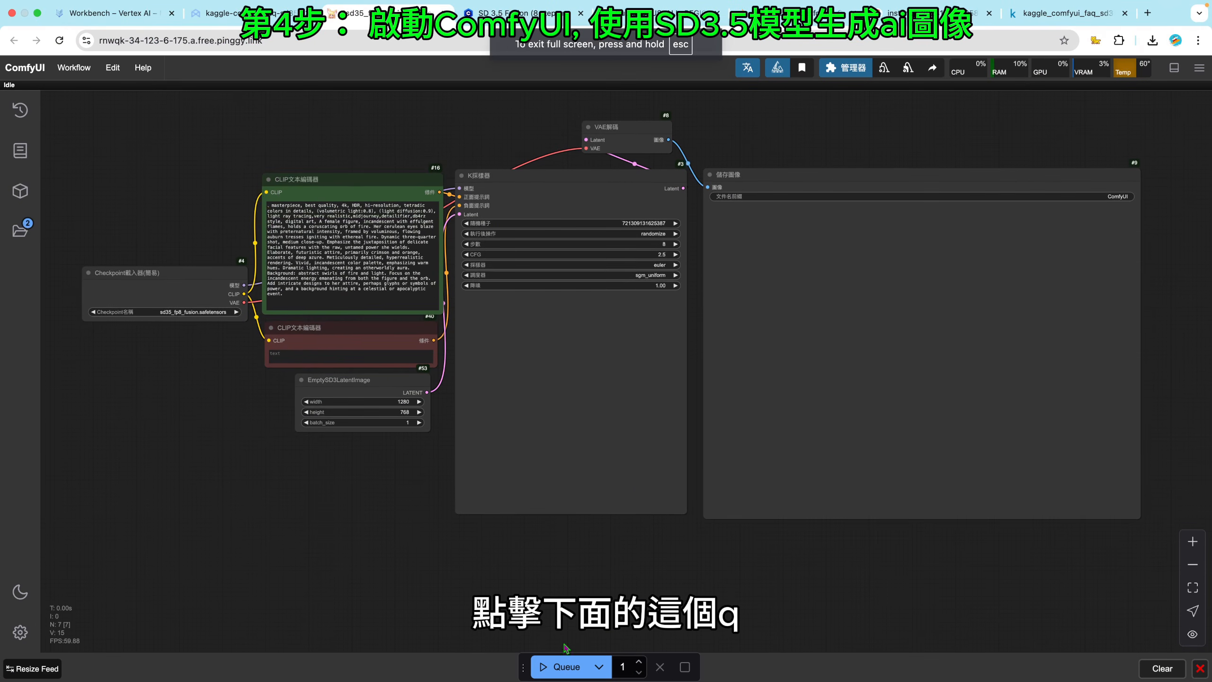
left_click(556, 666)
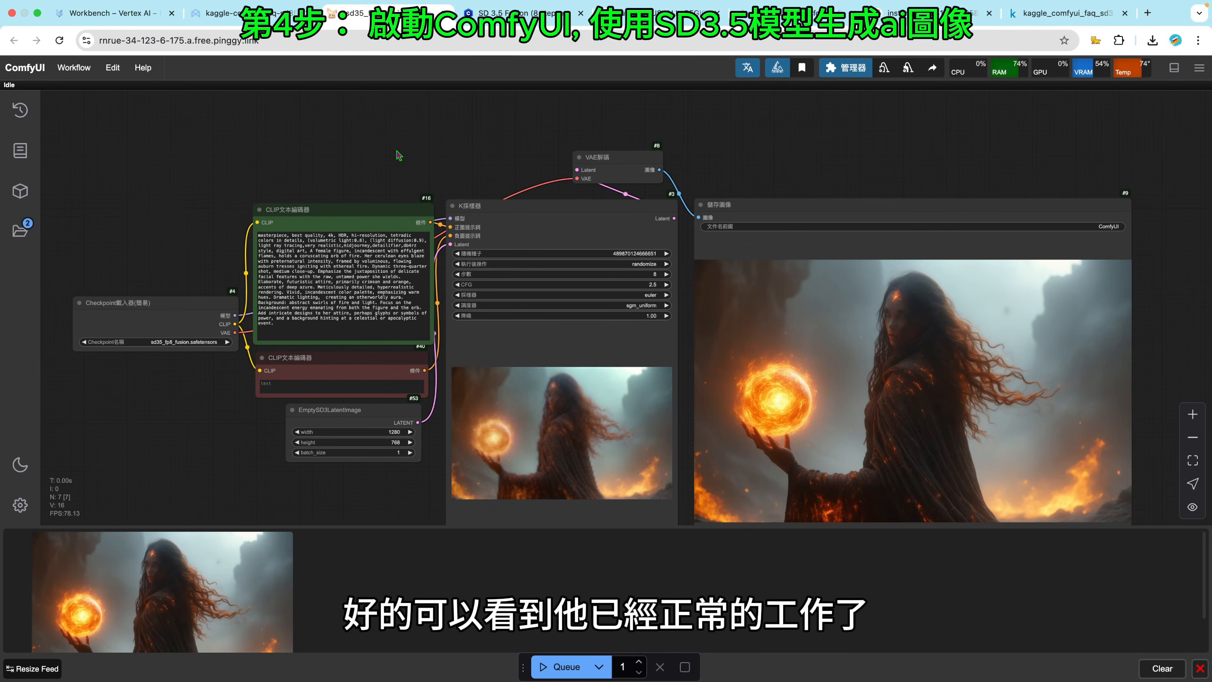
View the generated image enlarged from the image feed and return to the workflow
scroll(398, 147, "down", 2)
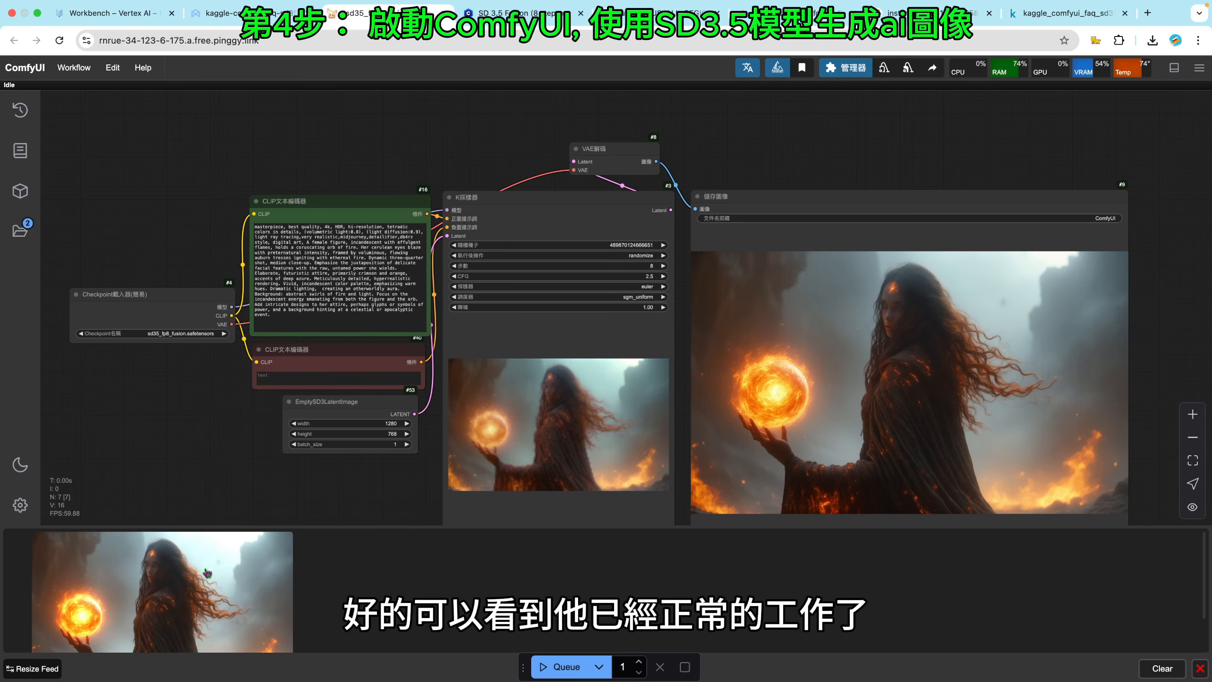
left_click(219, 549)
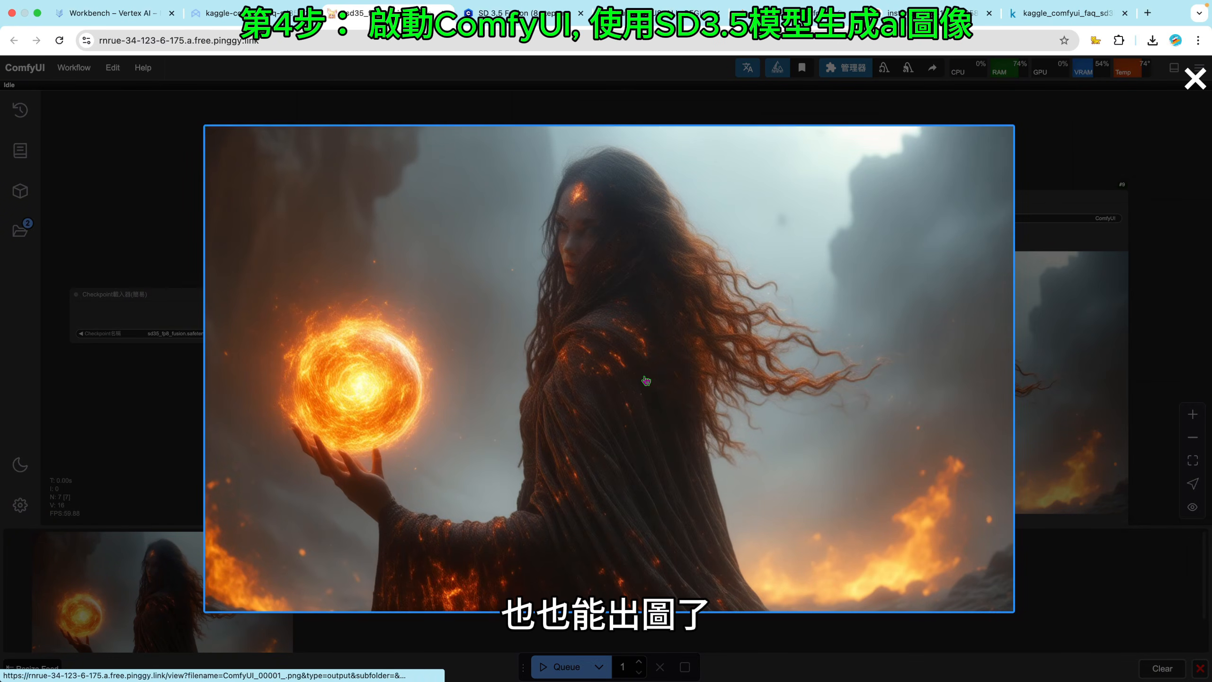
key("Escape")
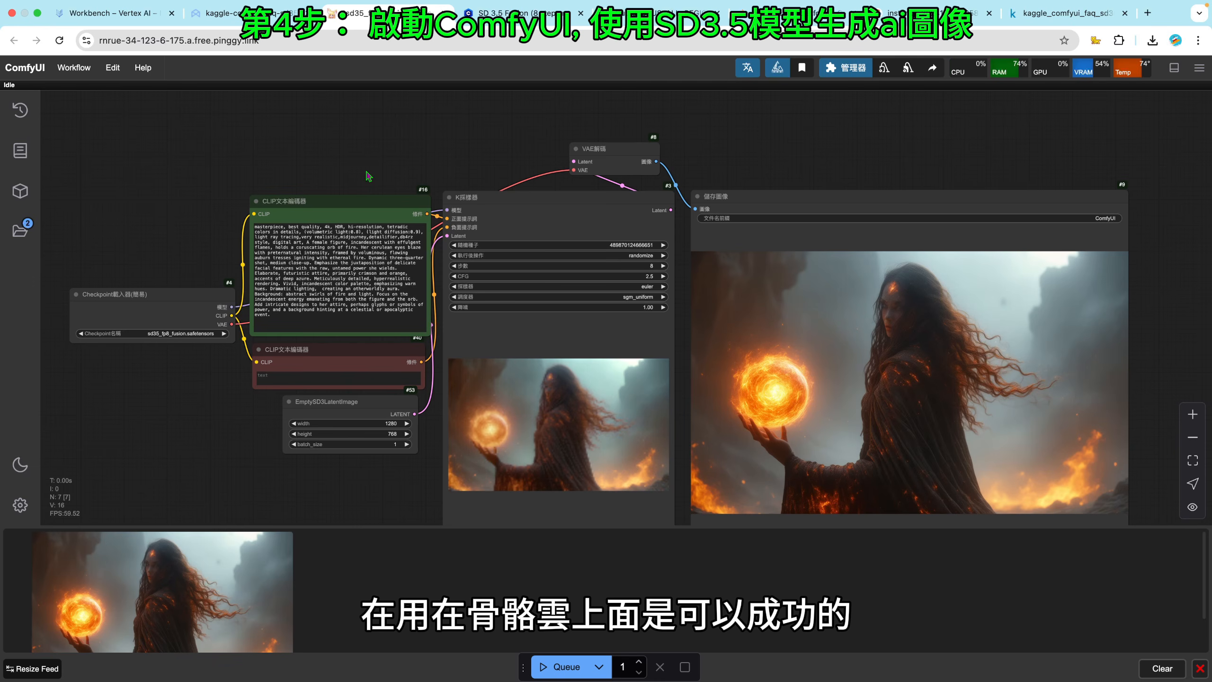
left_click(234, 574)
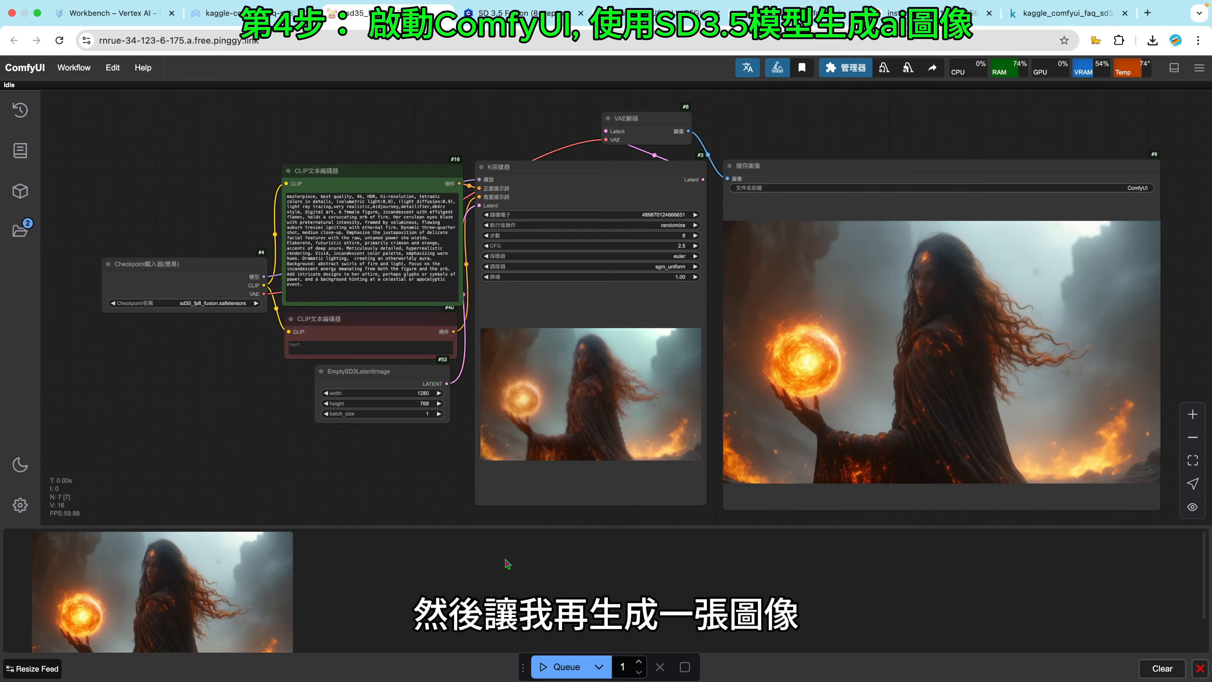
Queue another image generation and set the ComfyUI manager's preview method to Latent2RGB(快)
left_click(556, 668)
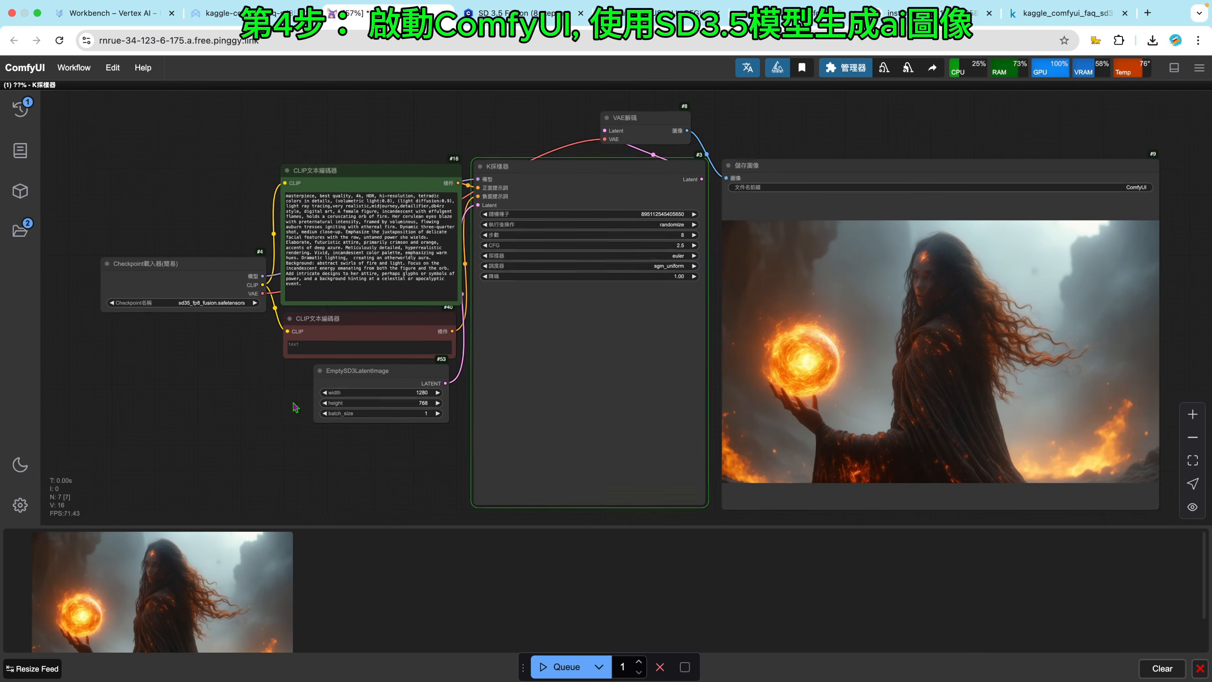
left_click(854, 74)
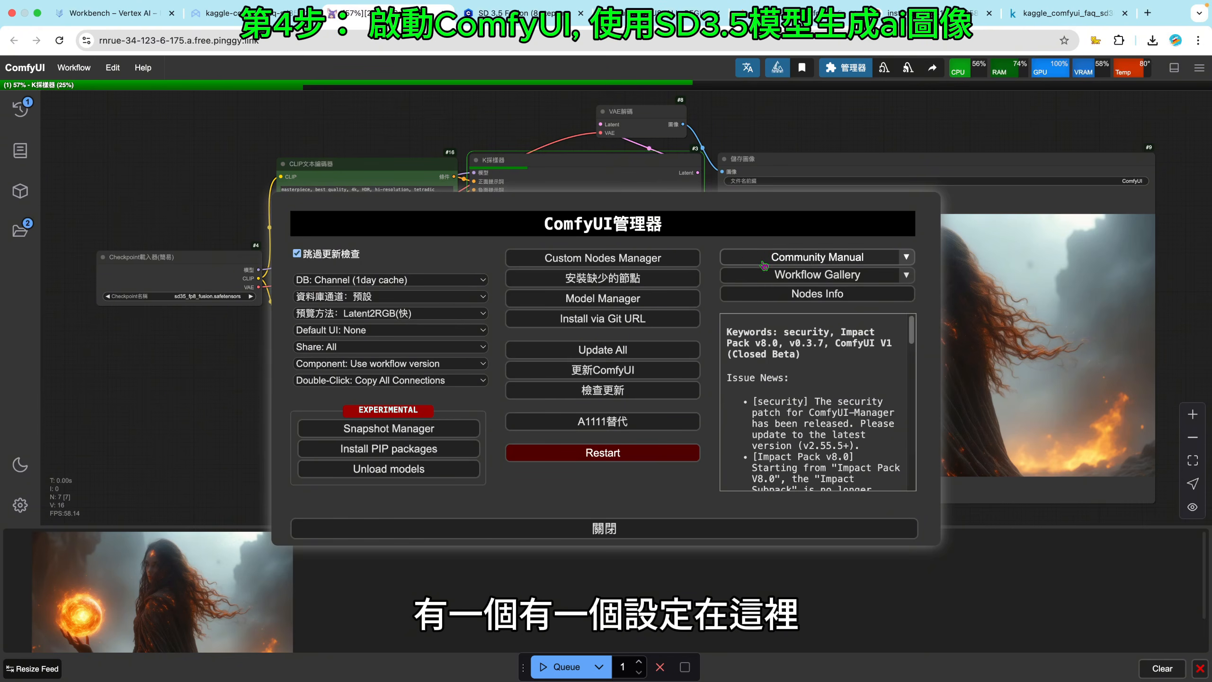
left_click(417, 315)
left_click(417, 315)
left_click(406, 315)
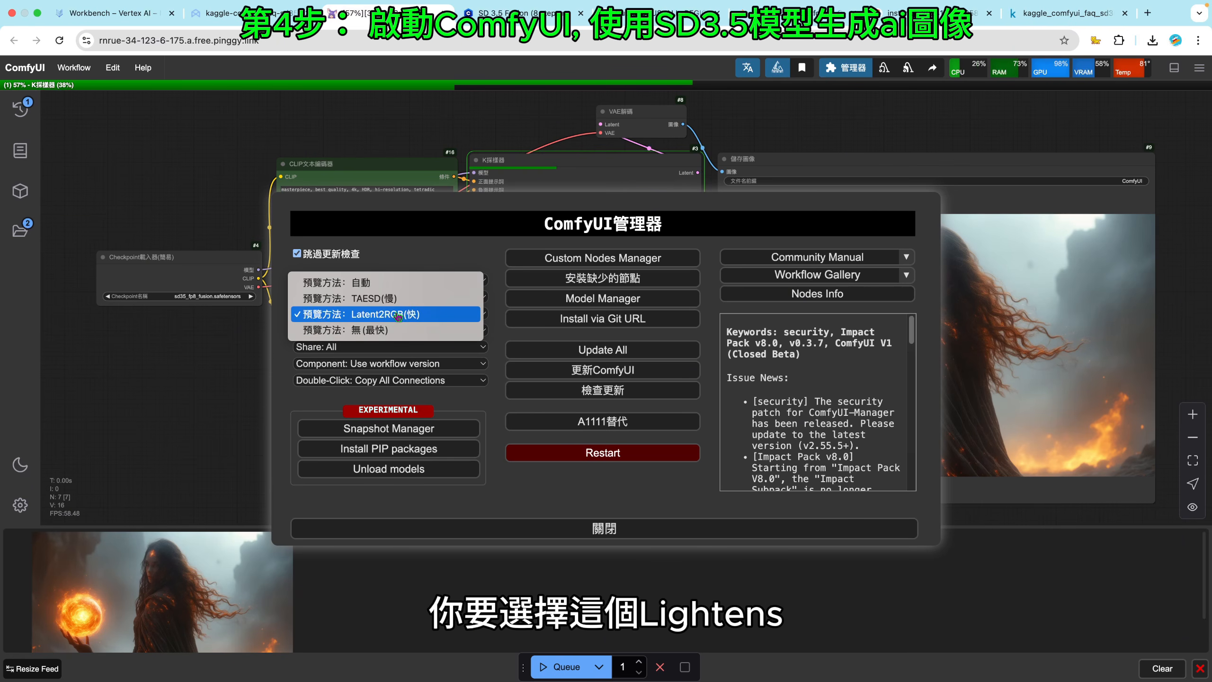
left_click(399, 316)
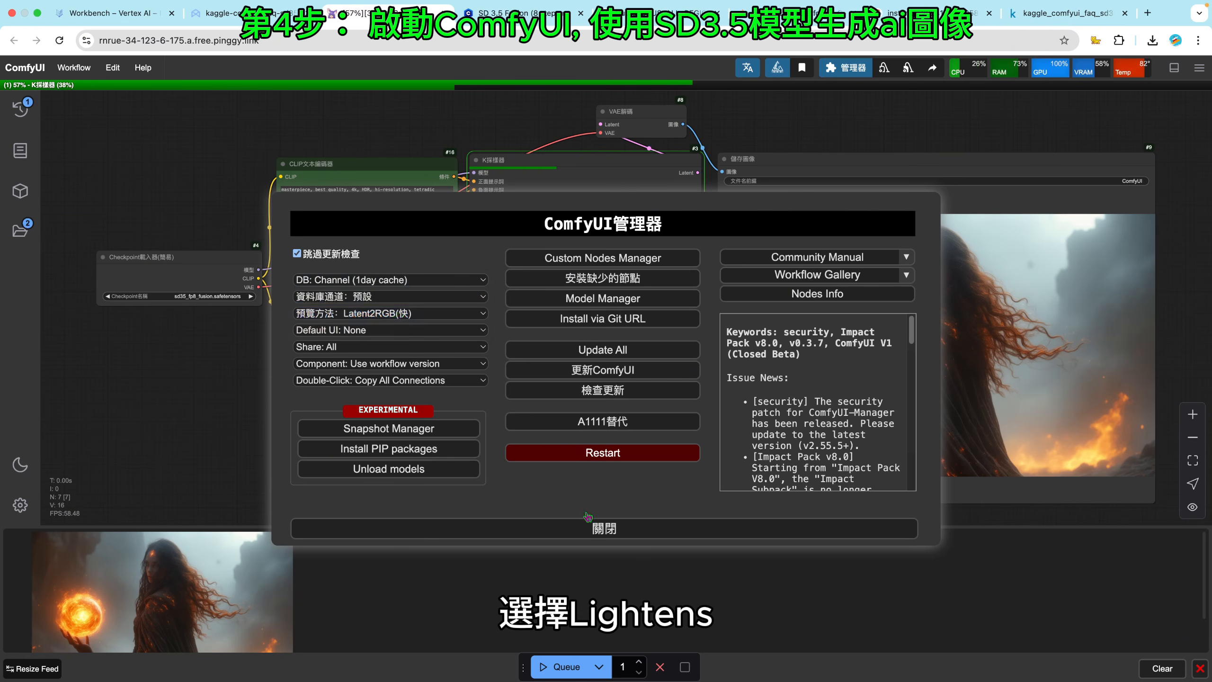
left_click(615, 531)
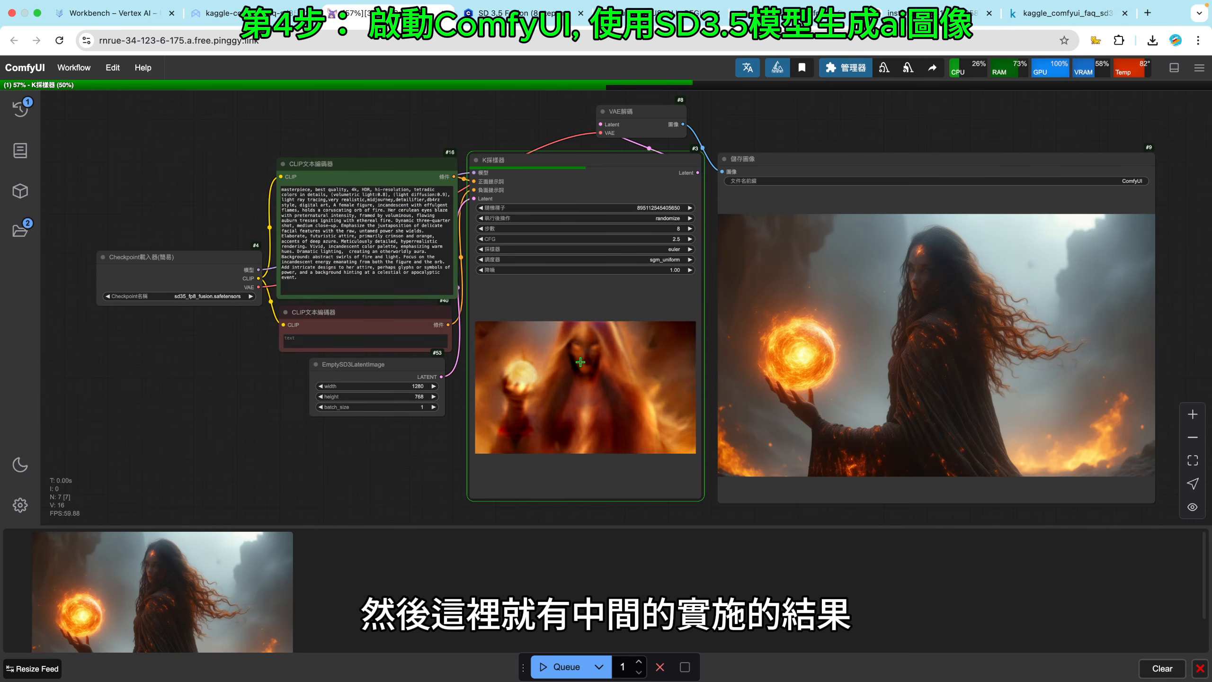
Watch the K採樣器 node's live preview and inspect the newly generated image enlarged from the image feed
scroll(597, 335, "down", 1)
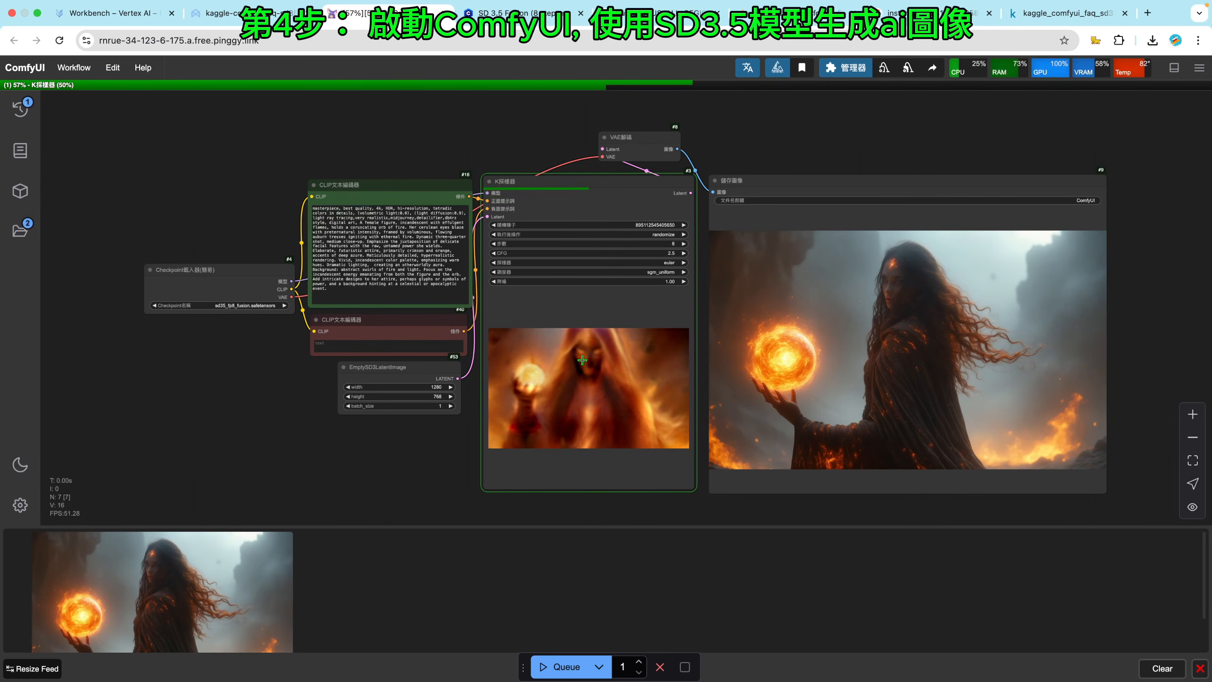
scroll(581, 371, "down", 1)
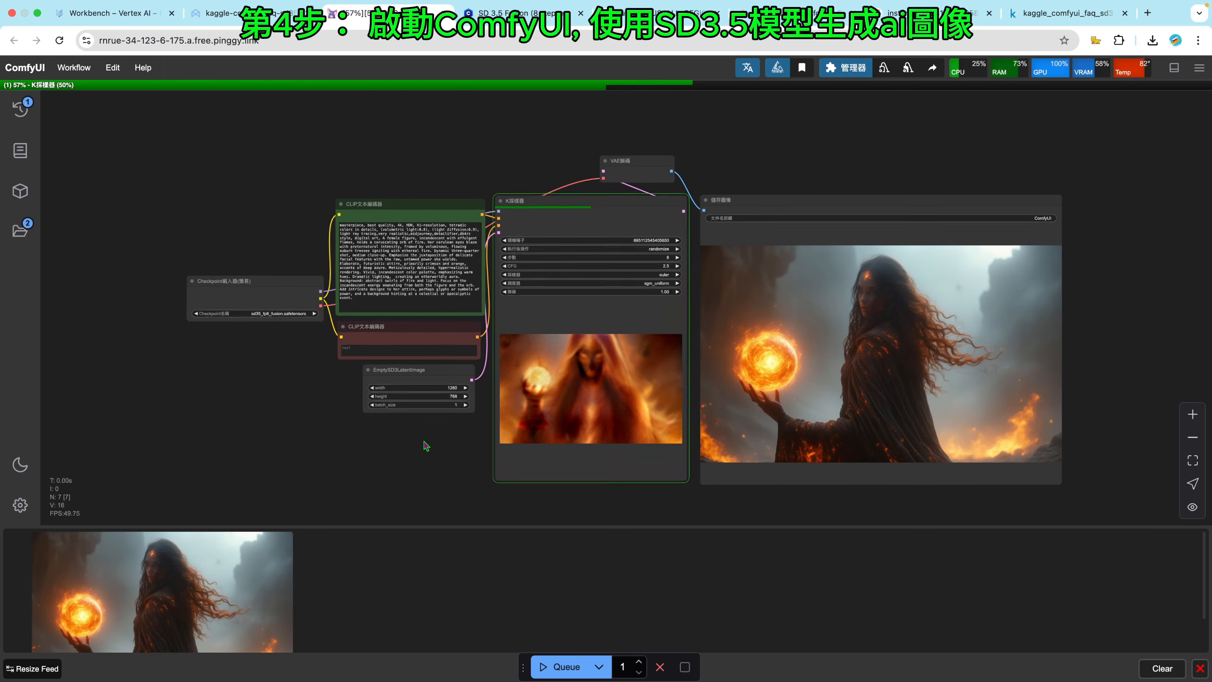
left_click_drag(424, 445, 408, 436)
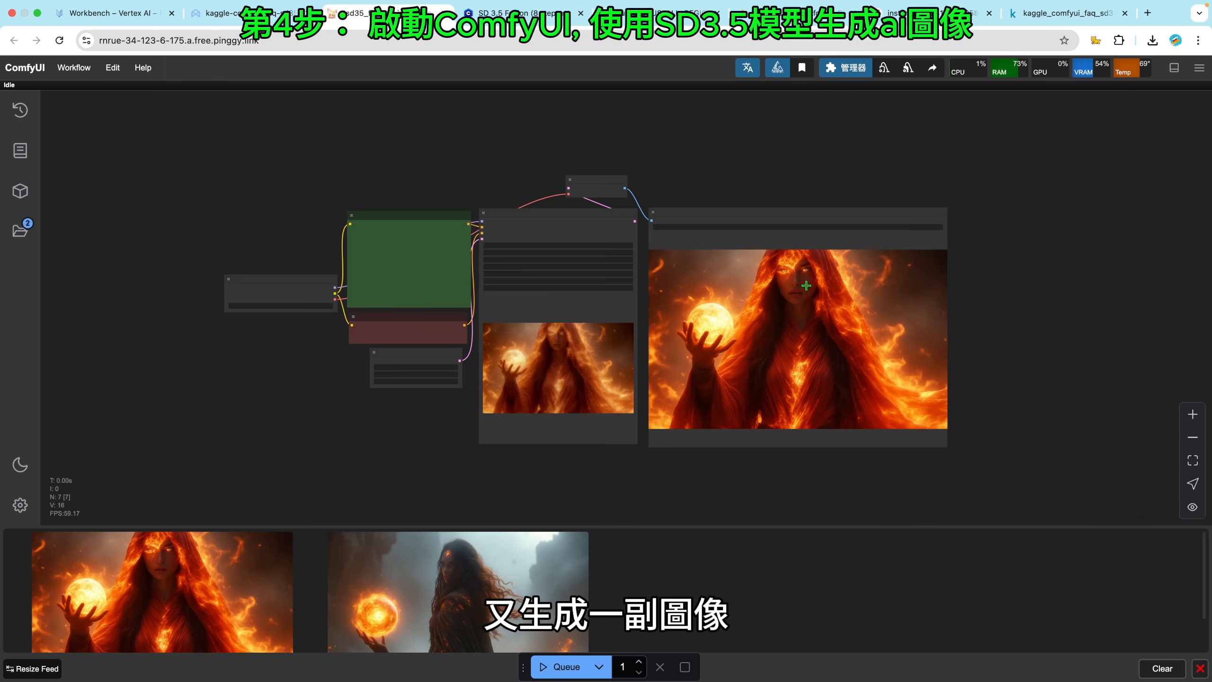
scroll(792, 318, "up", 2)
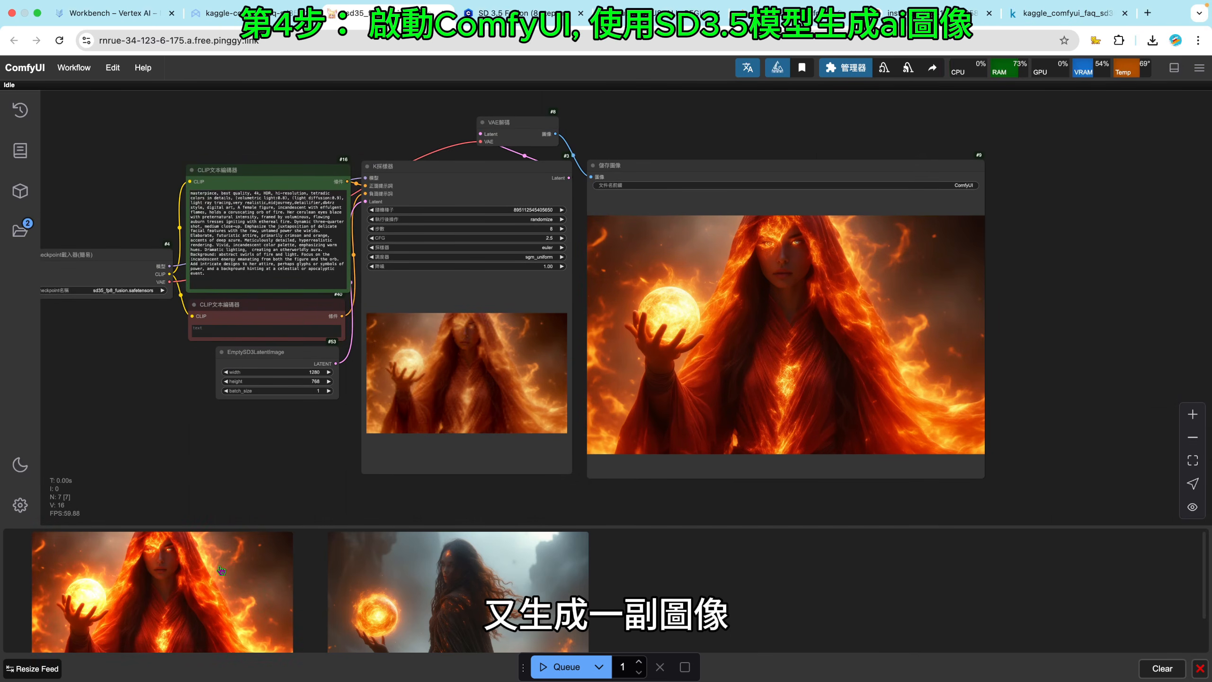
left_click(246, 542)
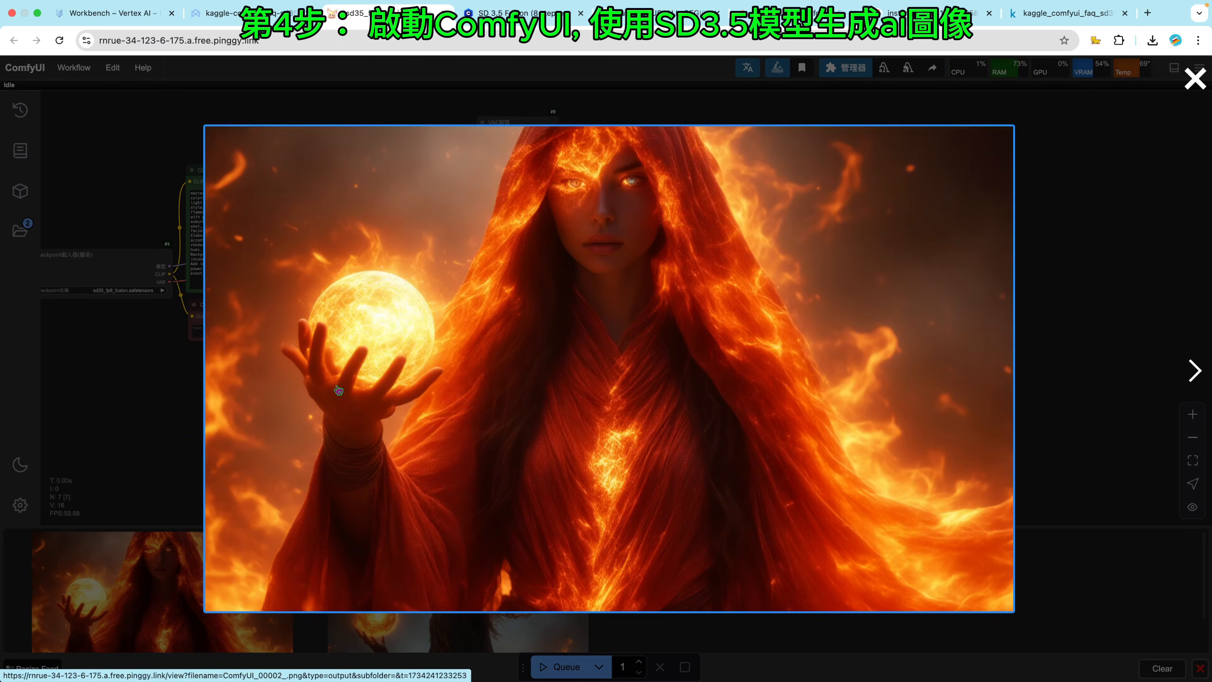
key("Escape")
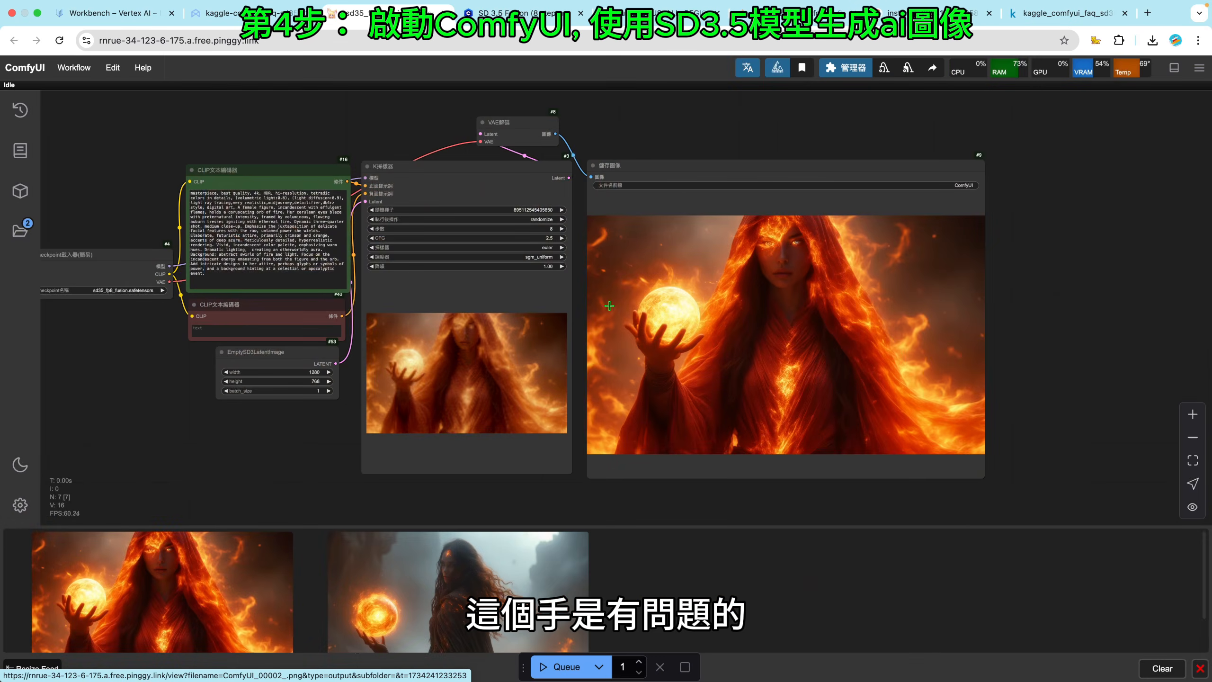
left_click_drag(313, 141, 387, 155)
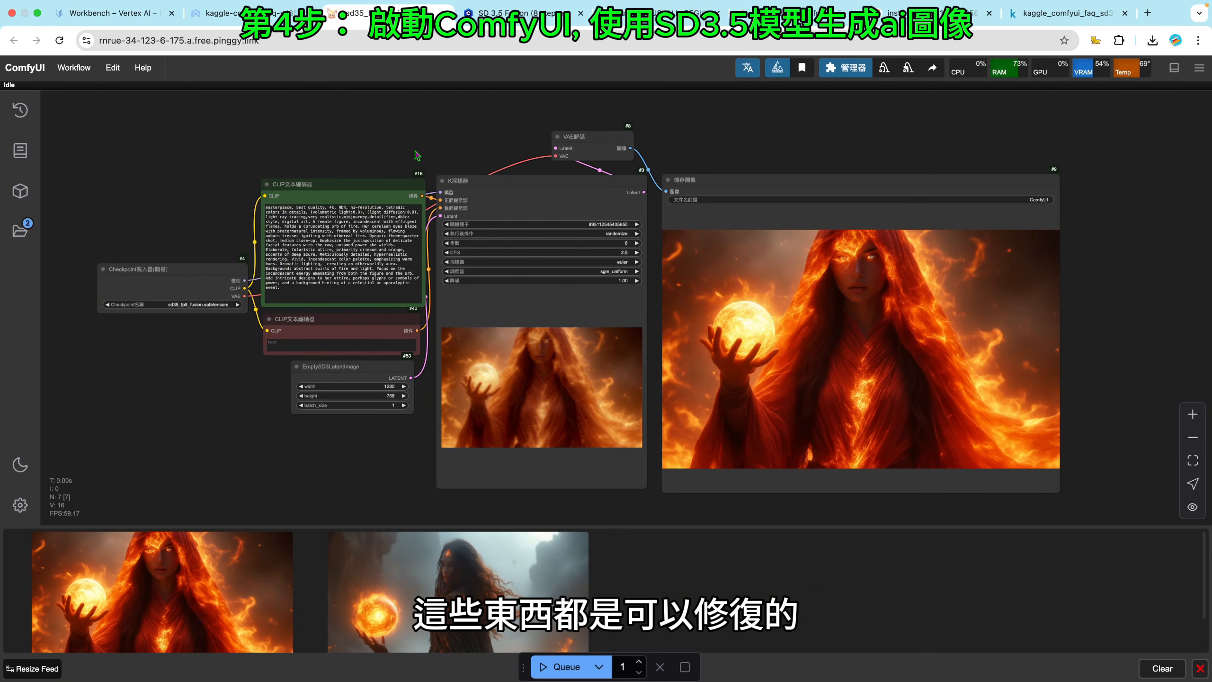
scroll(415, 152, "up", 1)
scroll(431, 147, "down", 1)
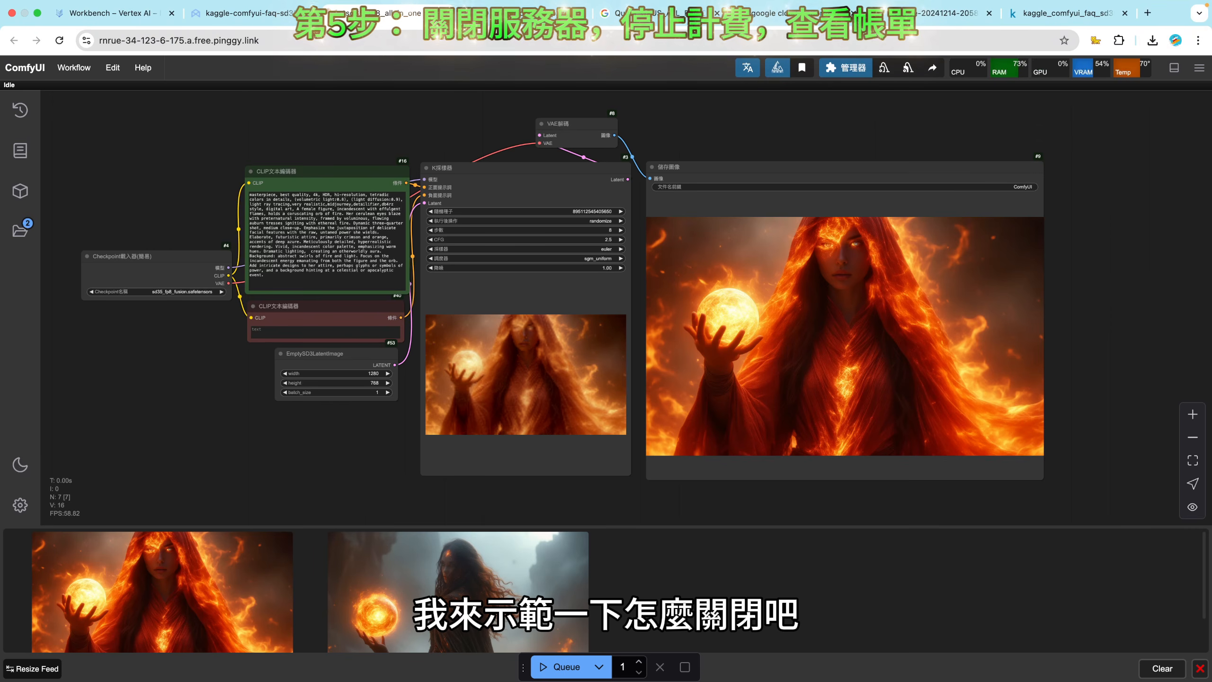
Close the ComfyUI and JupyterLab pages and return to the Vertex AI Workbench instances list
left_click(445, 14)
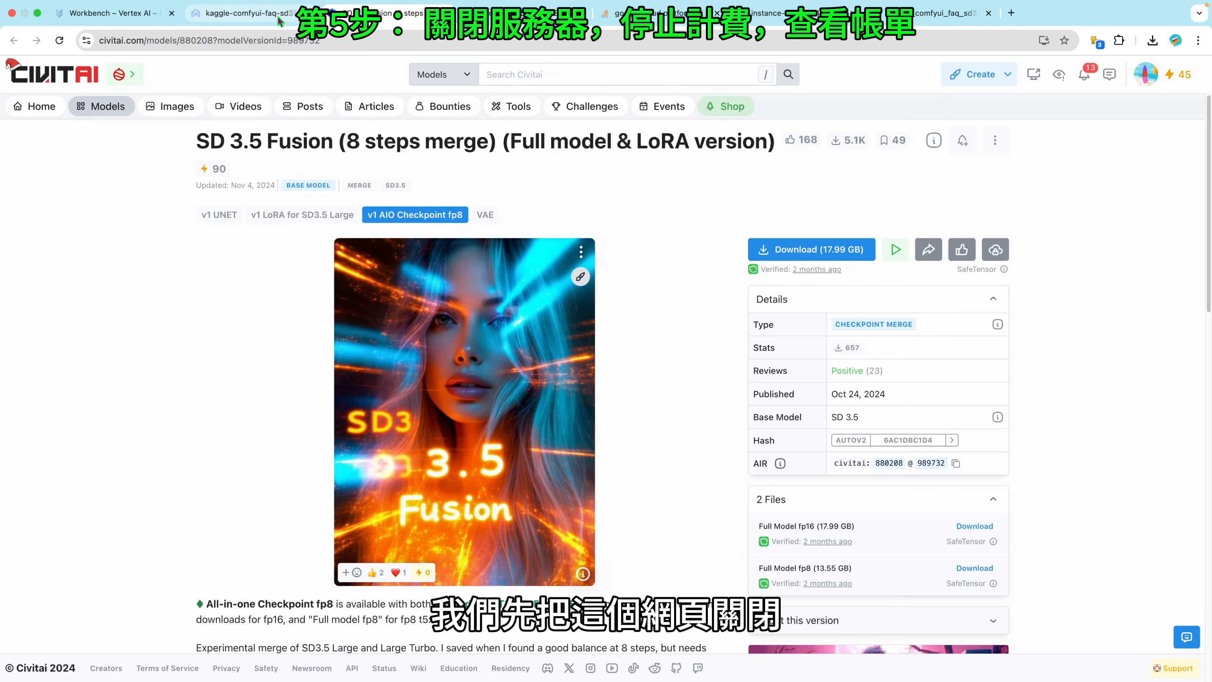
left_click(308, 13)
left_click(134, 20)
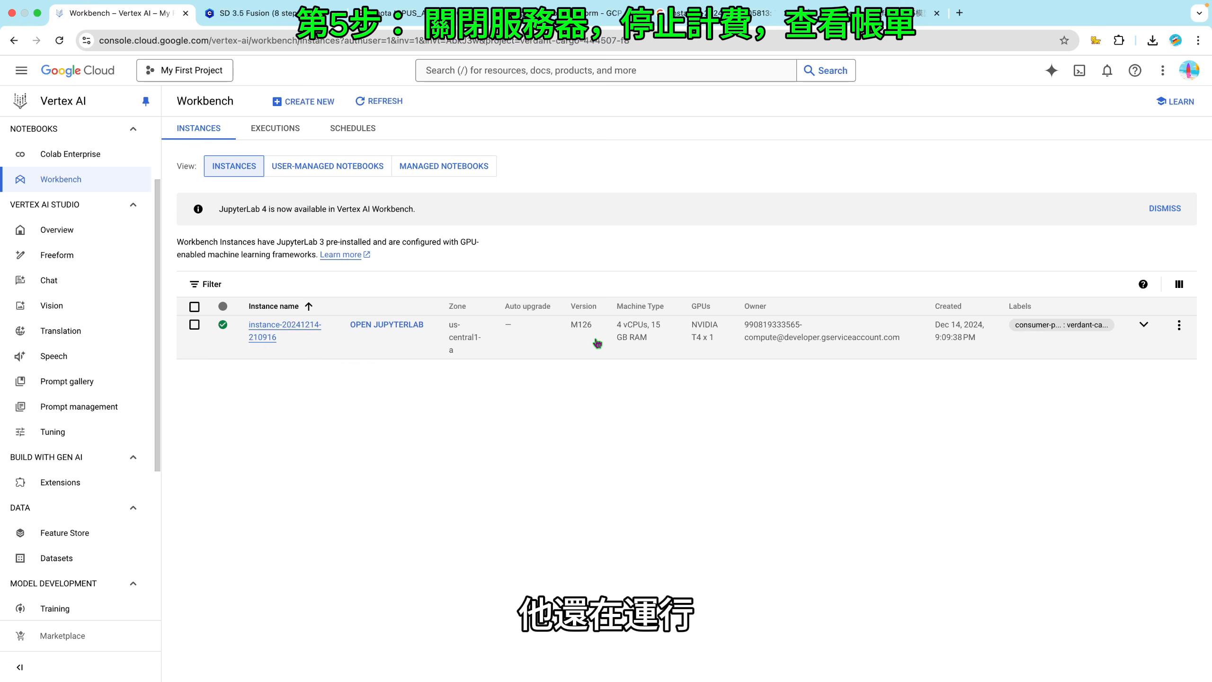
left_click(195, 326)
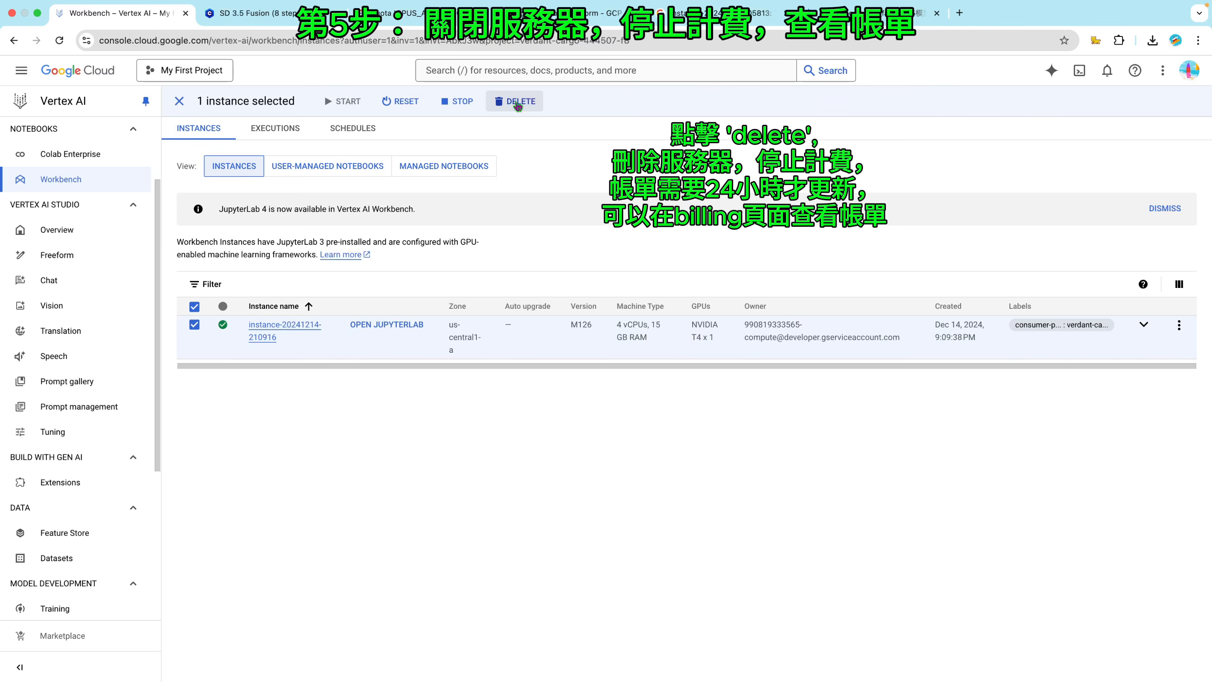
left_click(518, 102)
left_click_drag(486, 329, 637, 328)
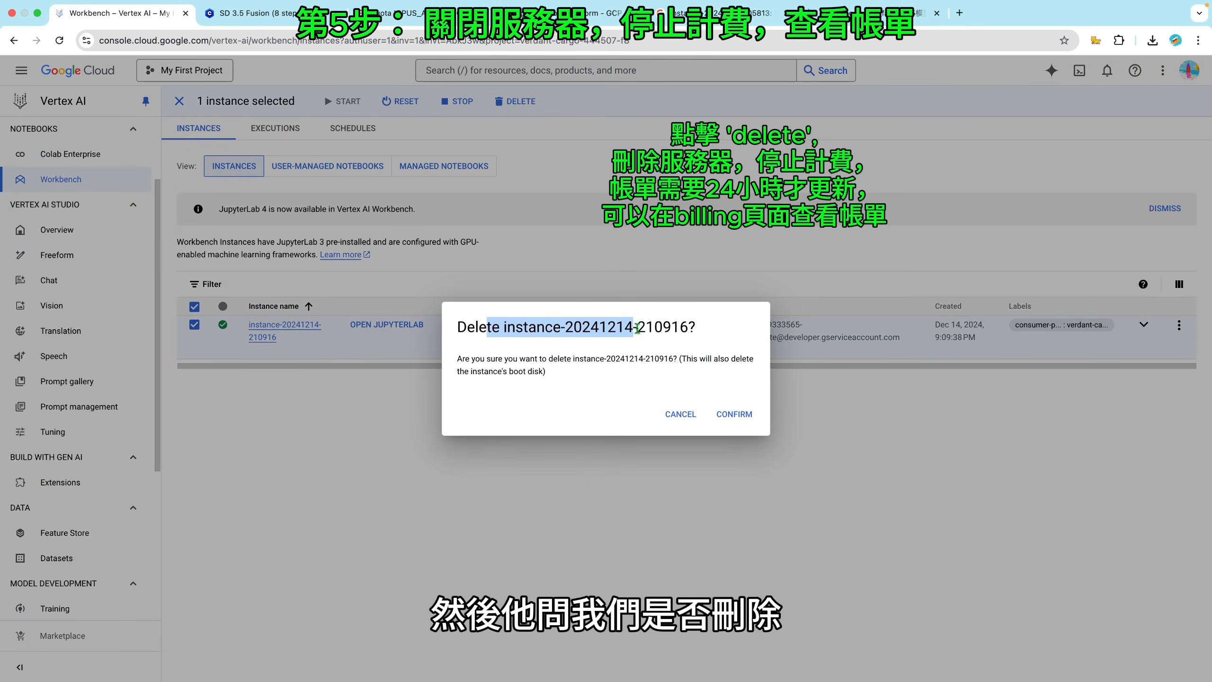
left_click_drag(506, 328, 648, 327)
left_click(529, 331)
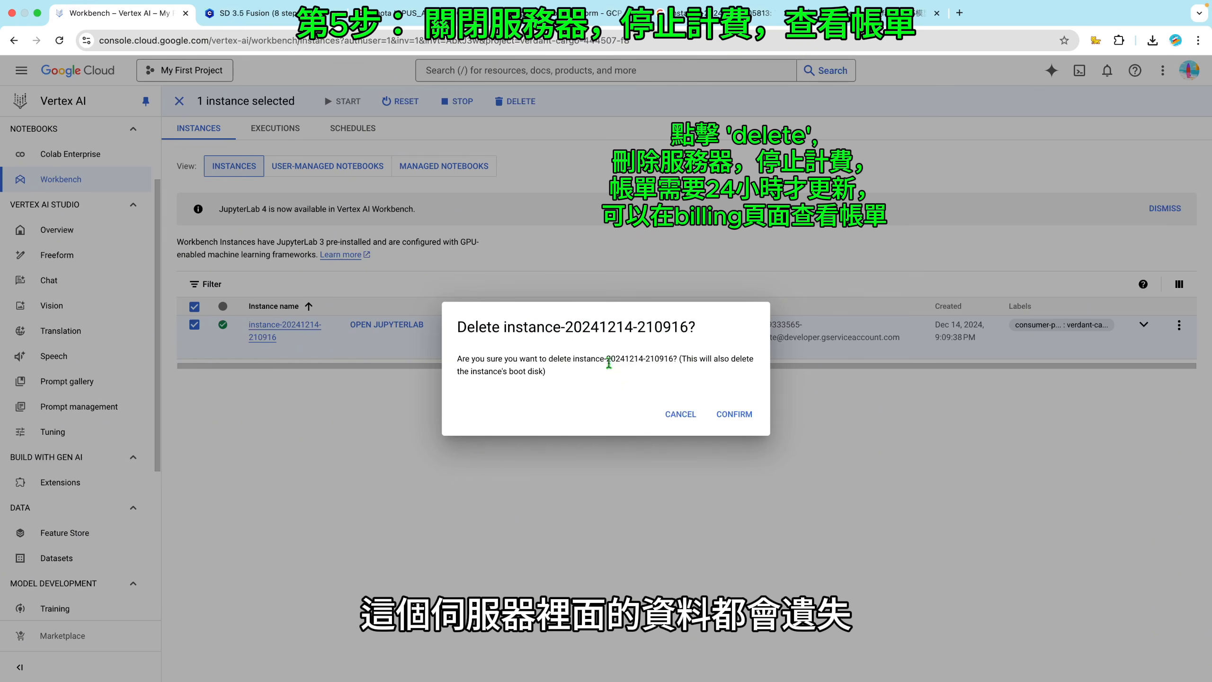
left_click(734, 415)
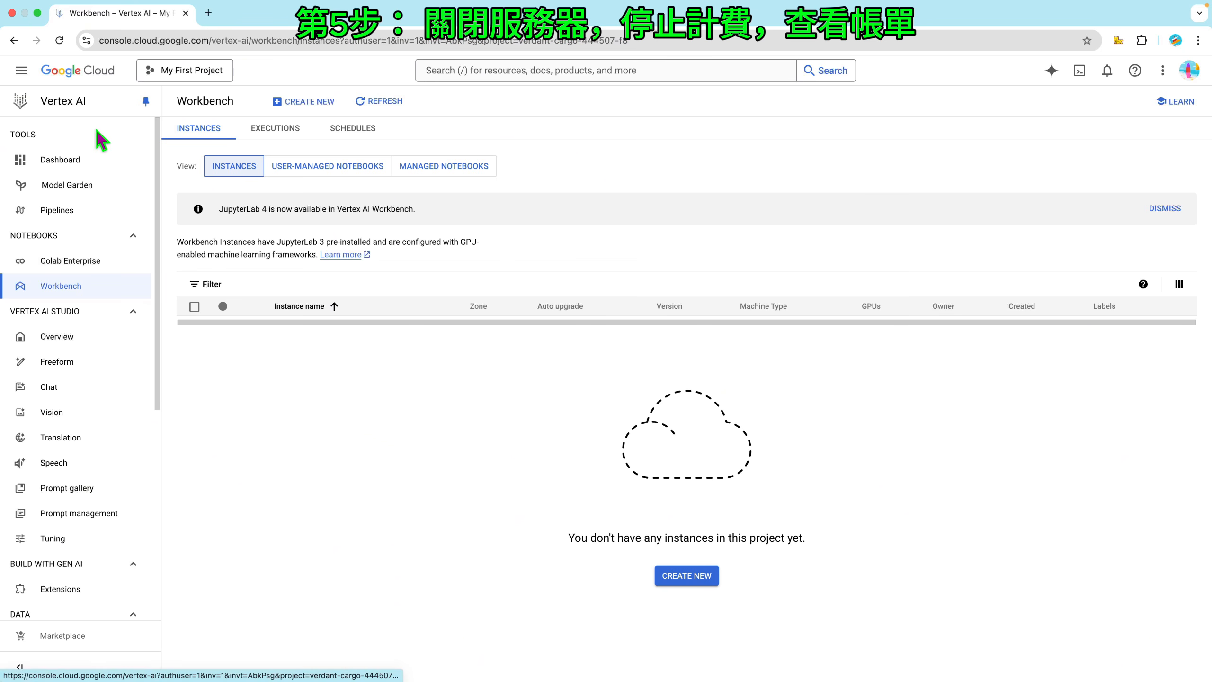
Open the billing account overview, check the current month's cost, and examine the remaining value of the Free Trial credit
left_click(20, 70)
mouse_move(45, 111)
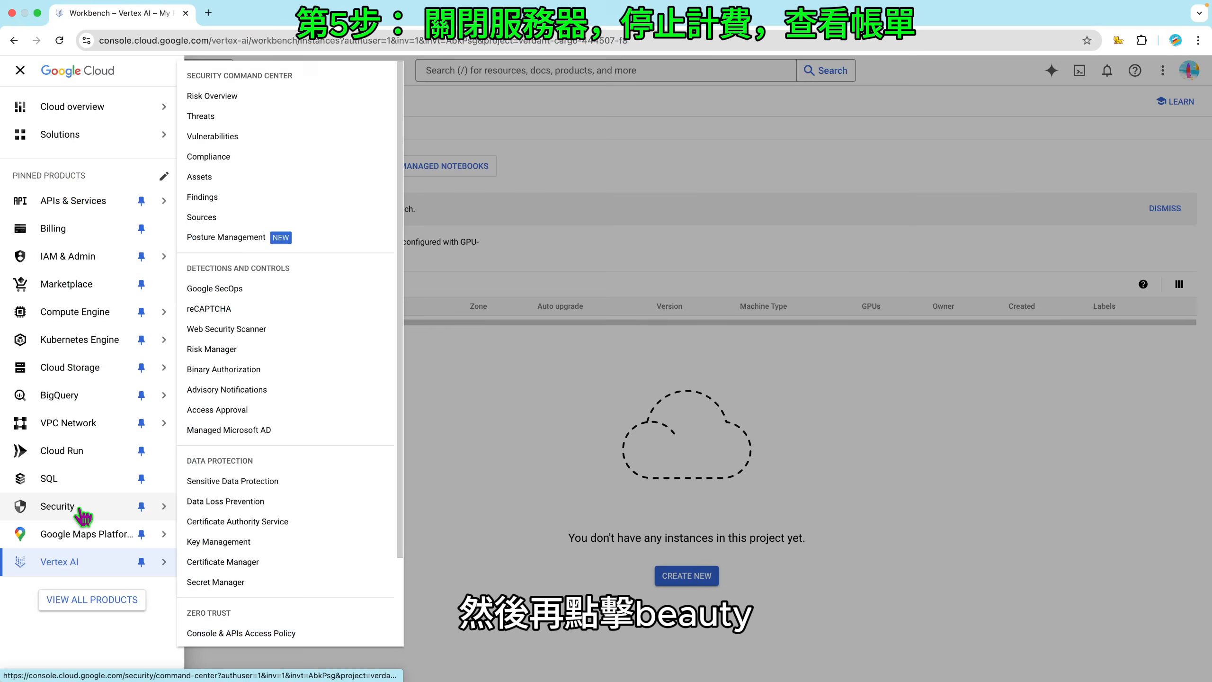
mouse_move(95, 333)
left_click(55, 229)
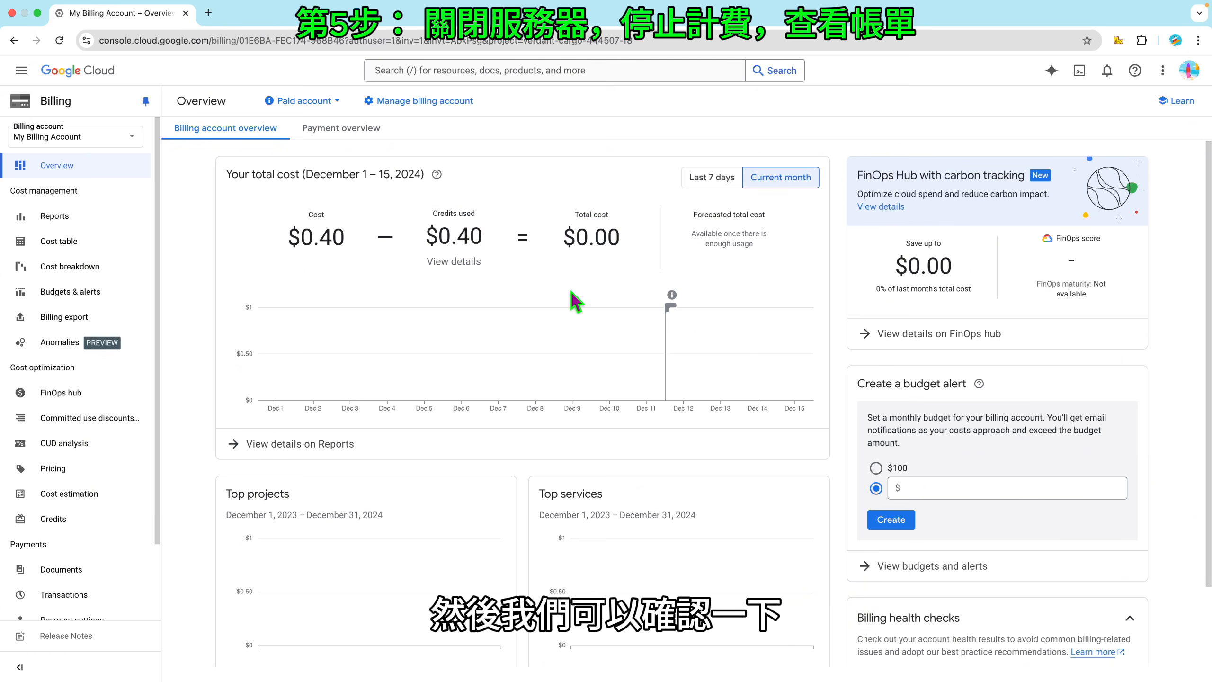
left_click(74, 525)
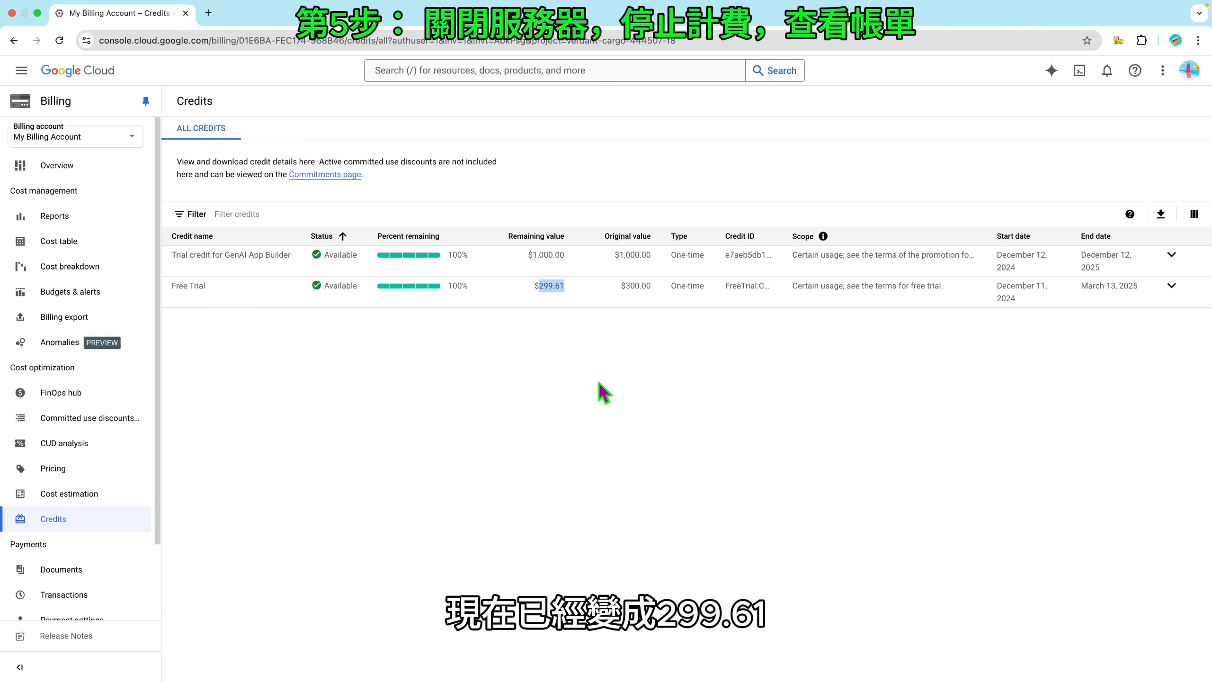
left_click(631, 398)
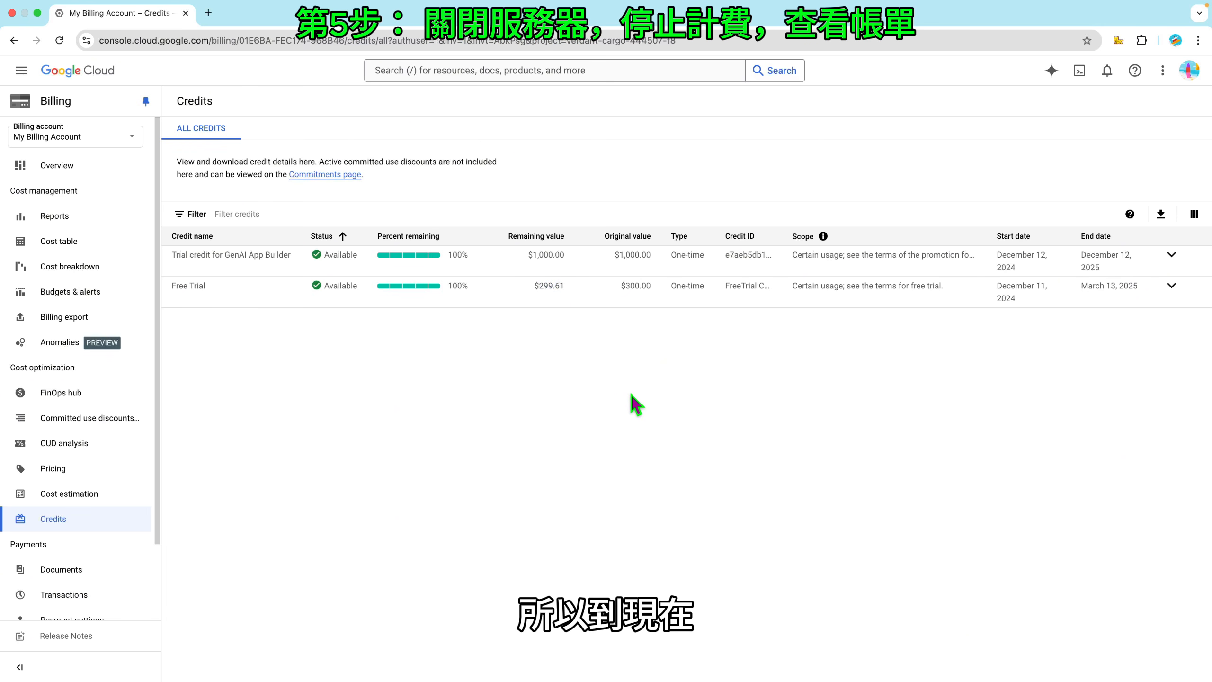